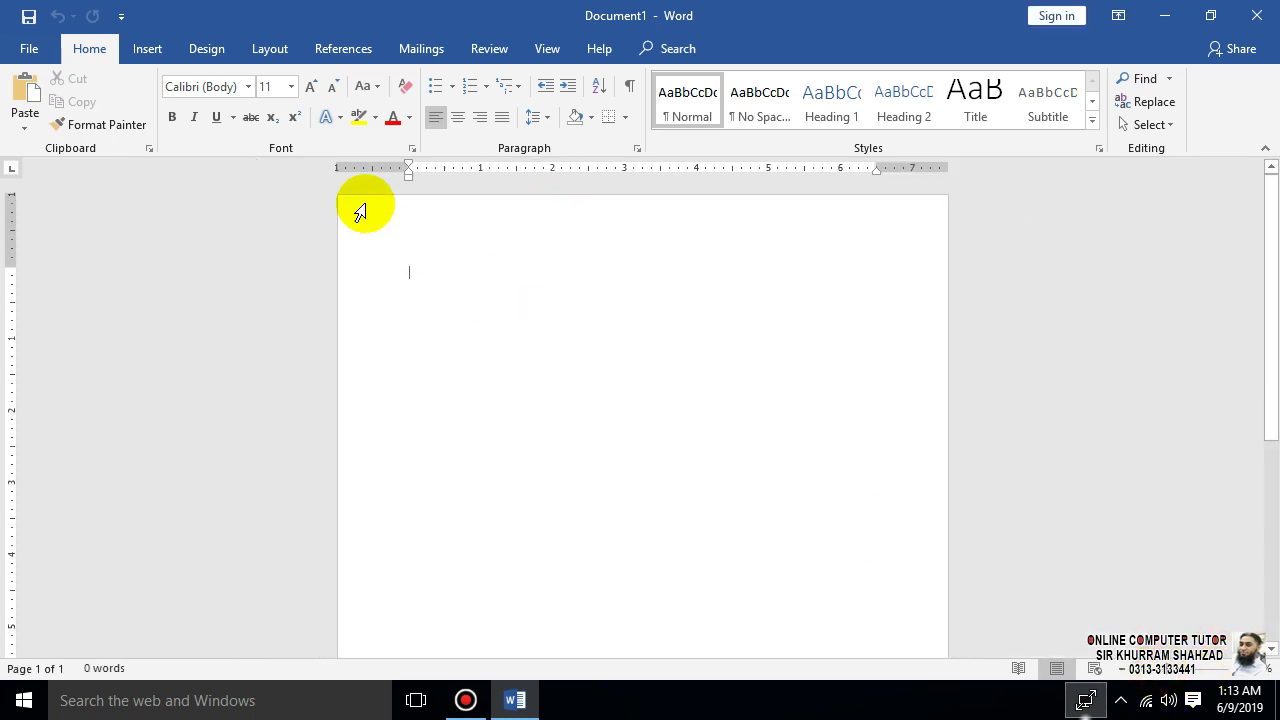
- Set the page size to A4 and apply Narrow margins
left_click(267, 48)
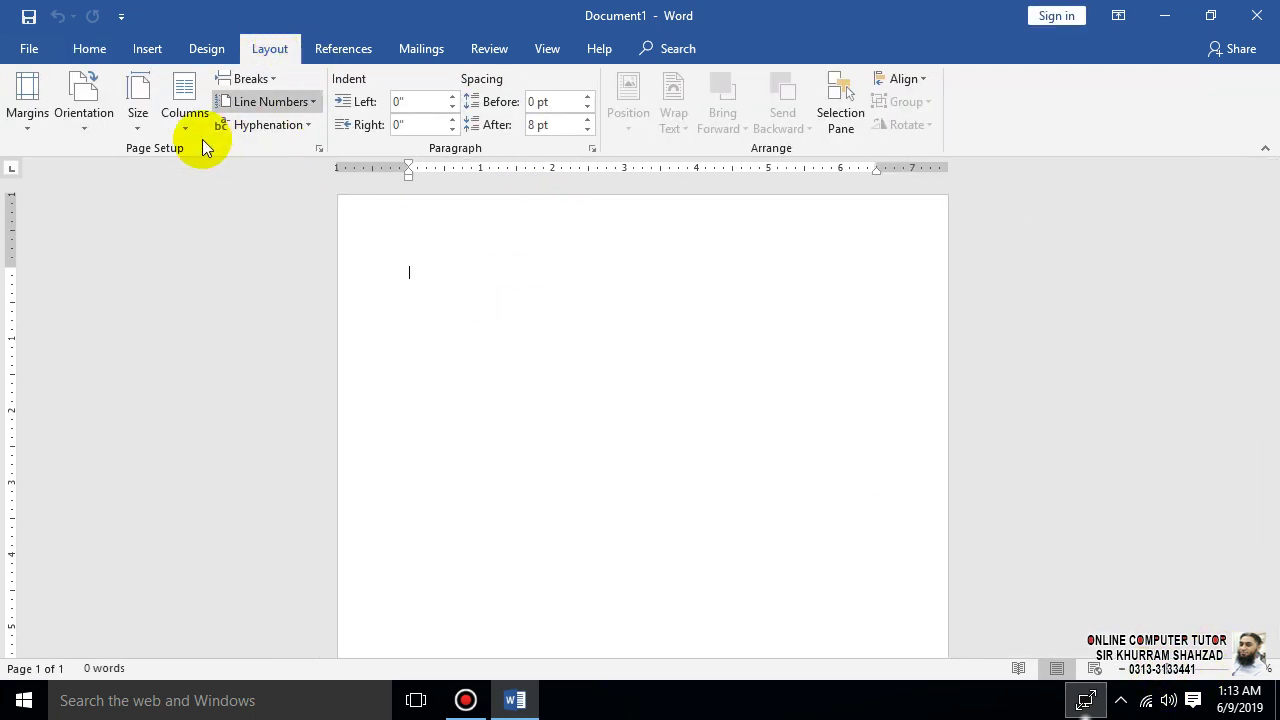
left_click(137, 108)
left_click(185, 426)
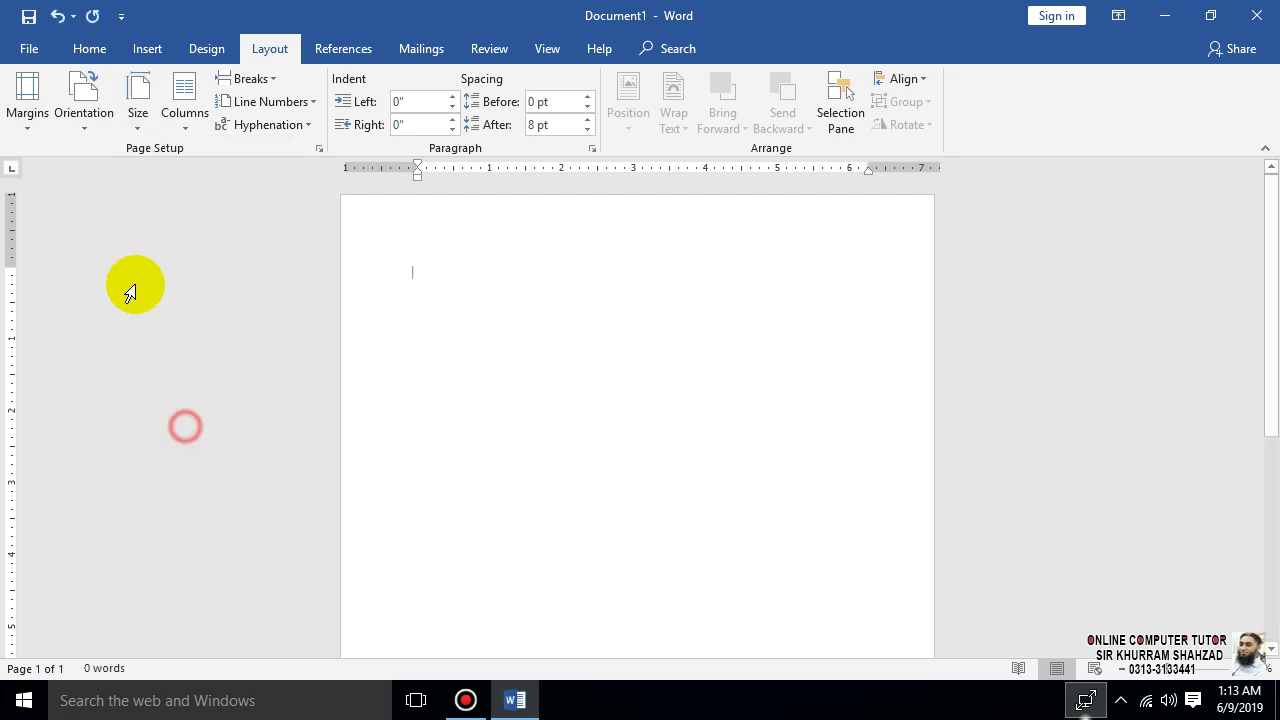
left_click(25, 100)
left_click(156, 252)
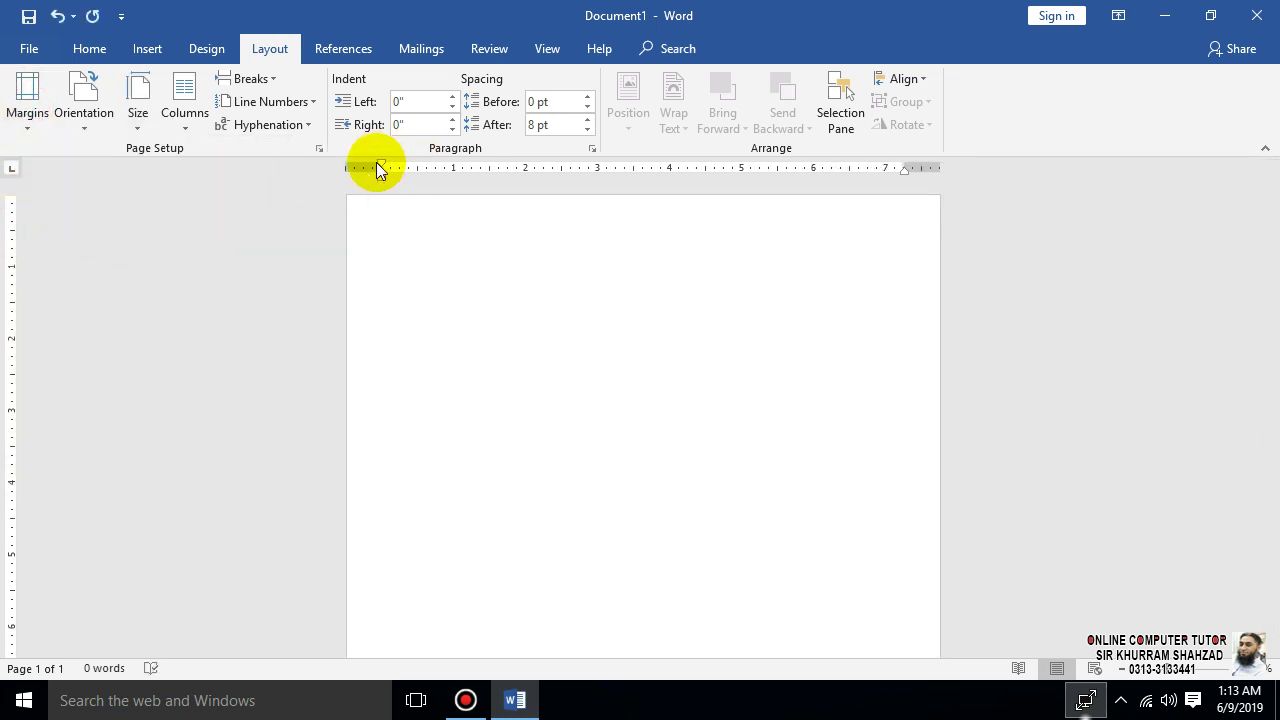
- Drag the left, right and bottom margin markers out to the page edges
left_click_drag(381, 165, 348, 164)
left_click_drag(905, 164, 1000, 180)
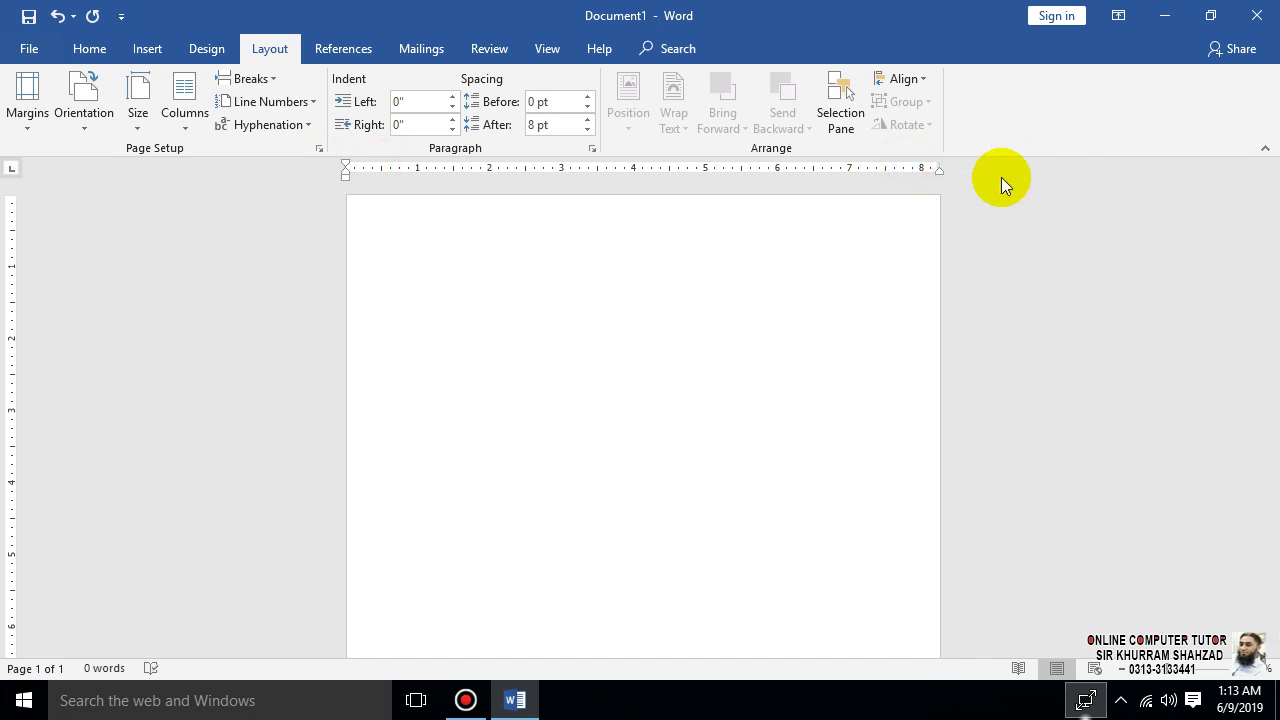
scroll(150, 565, "down", 5)
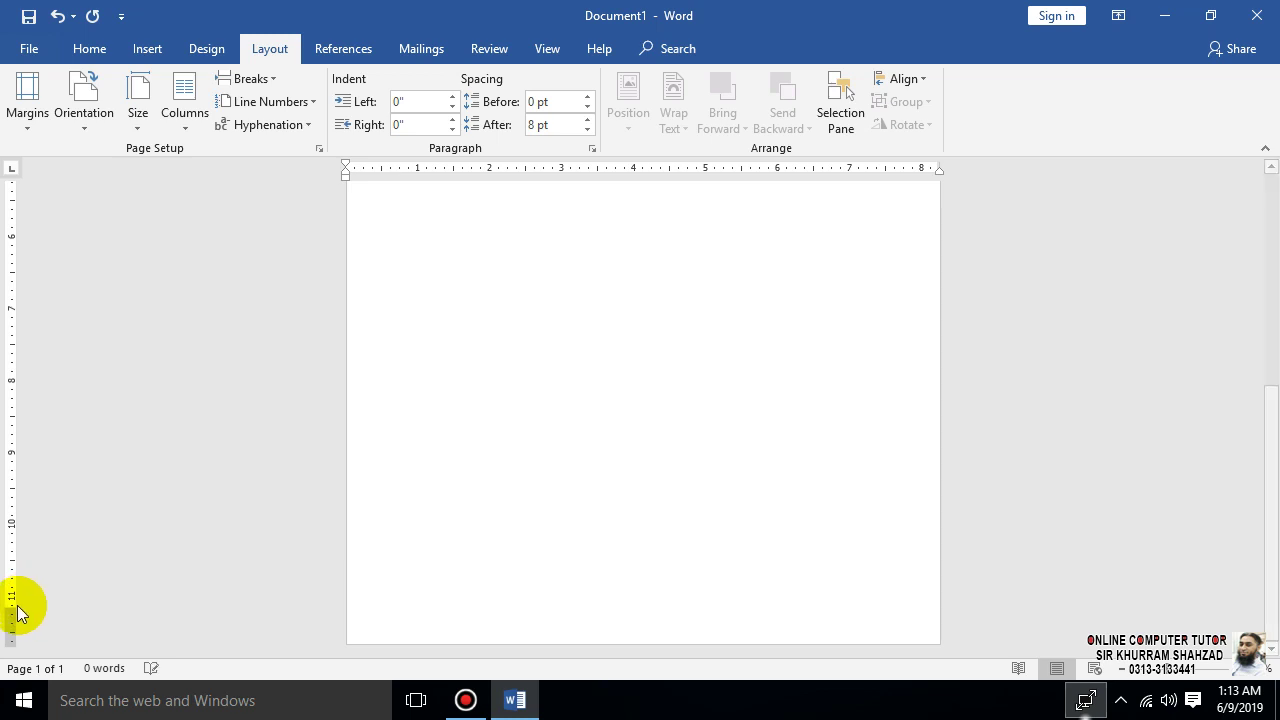
left_click_drag(14, 612, 4, 650)
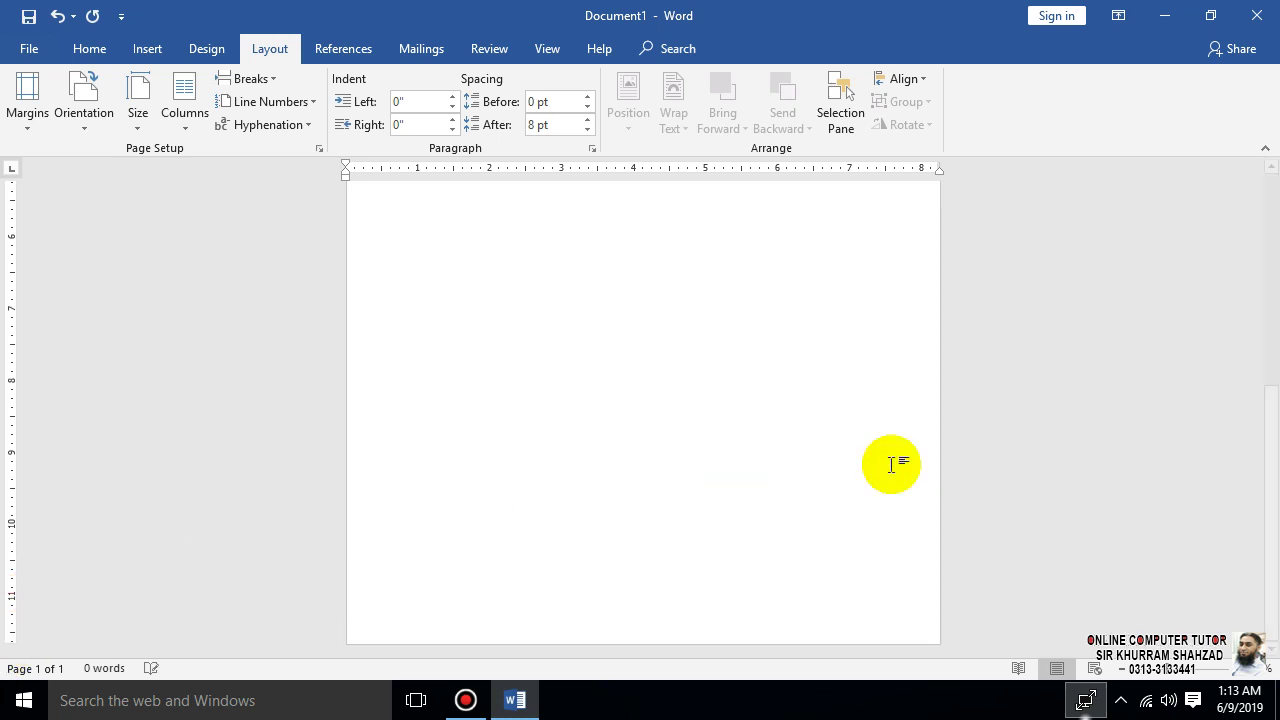
scroll(1048, 566, "up", 5)
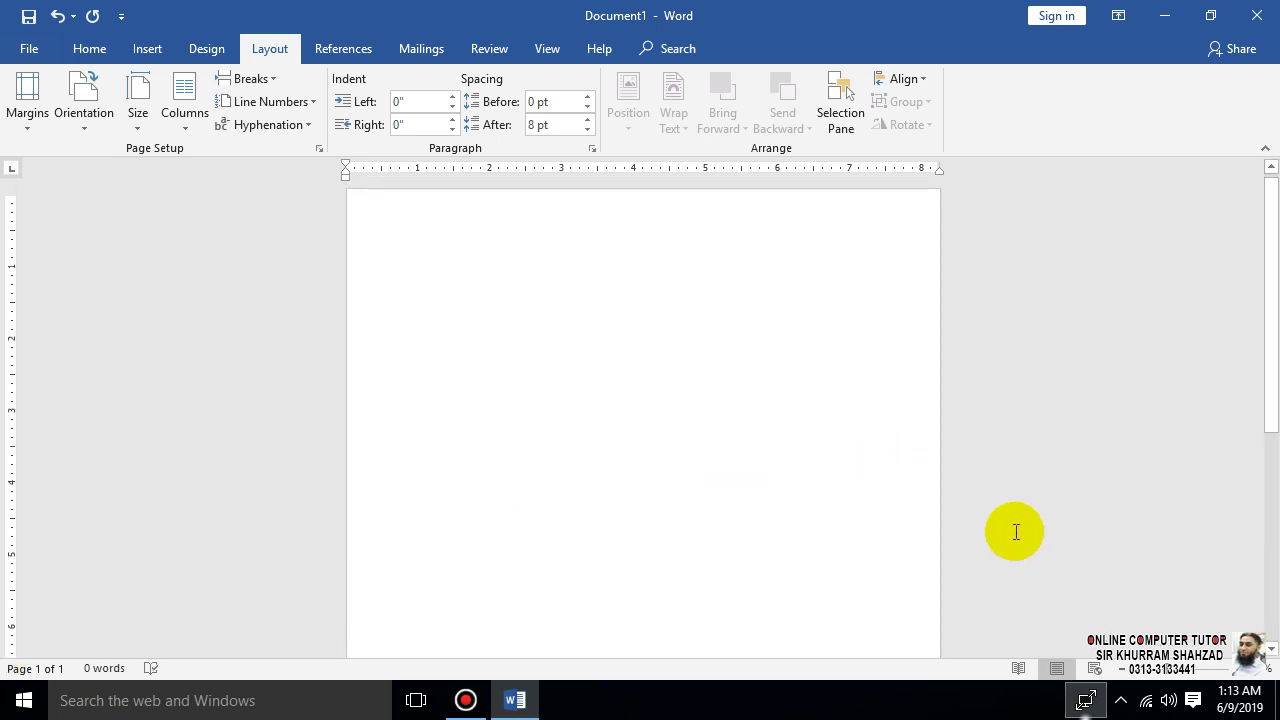
left_click(1192, 668)
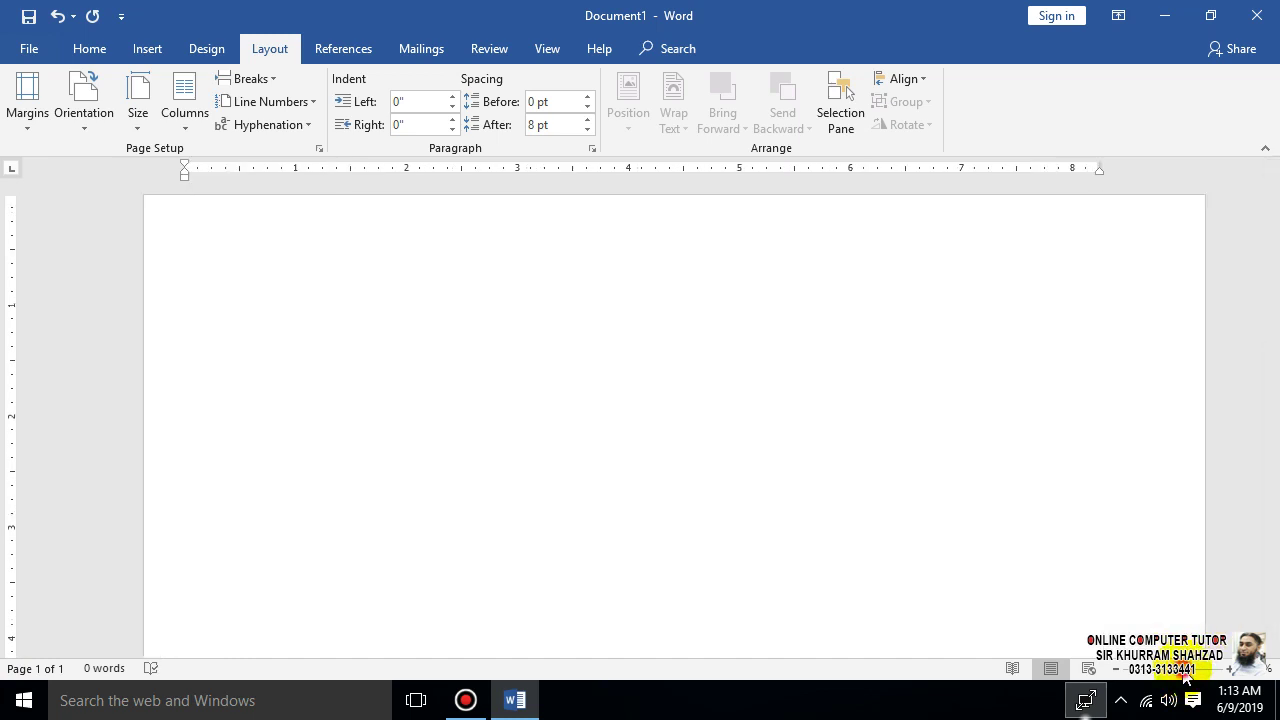
left_click(1189, 668)
left_click(1179, 678)
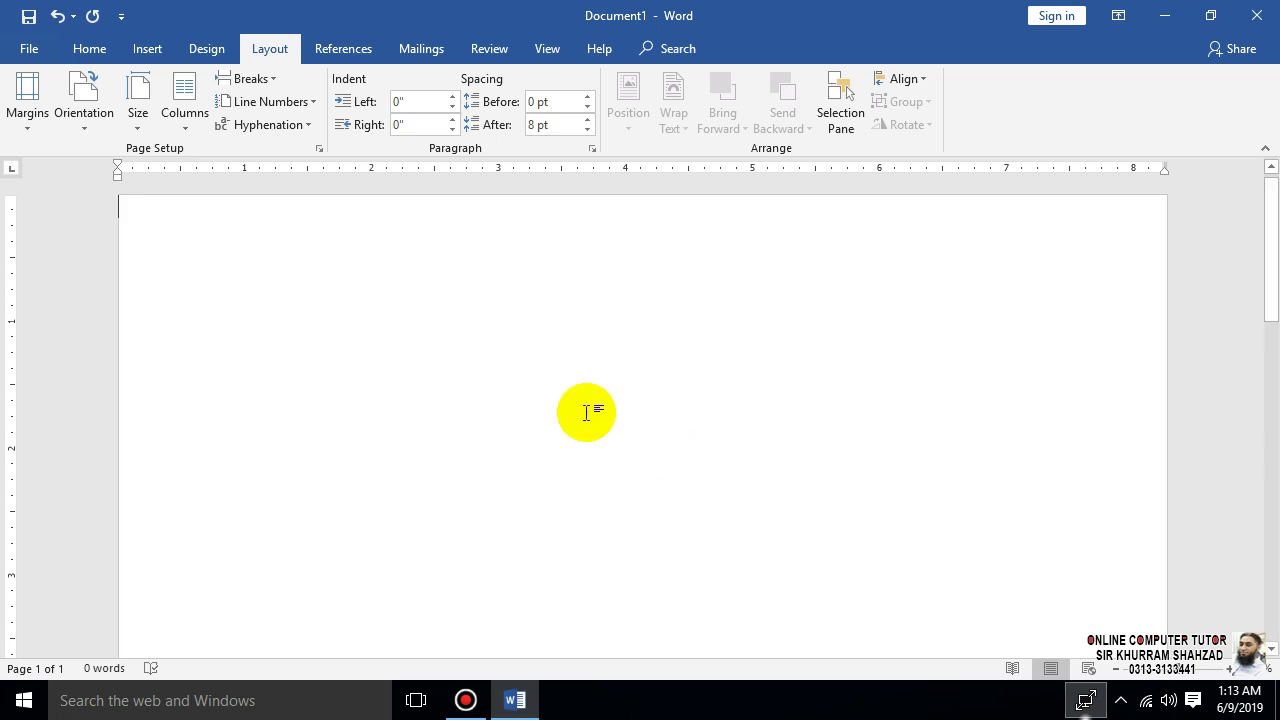
- Draw a Rectangle edge to edge across the page top, about 0.61" by 8.26"
left_click(161, 56)
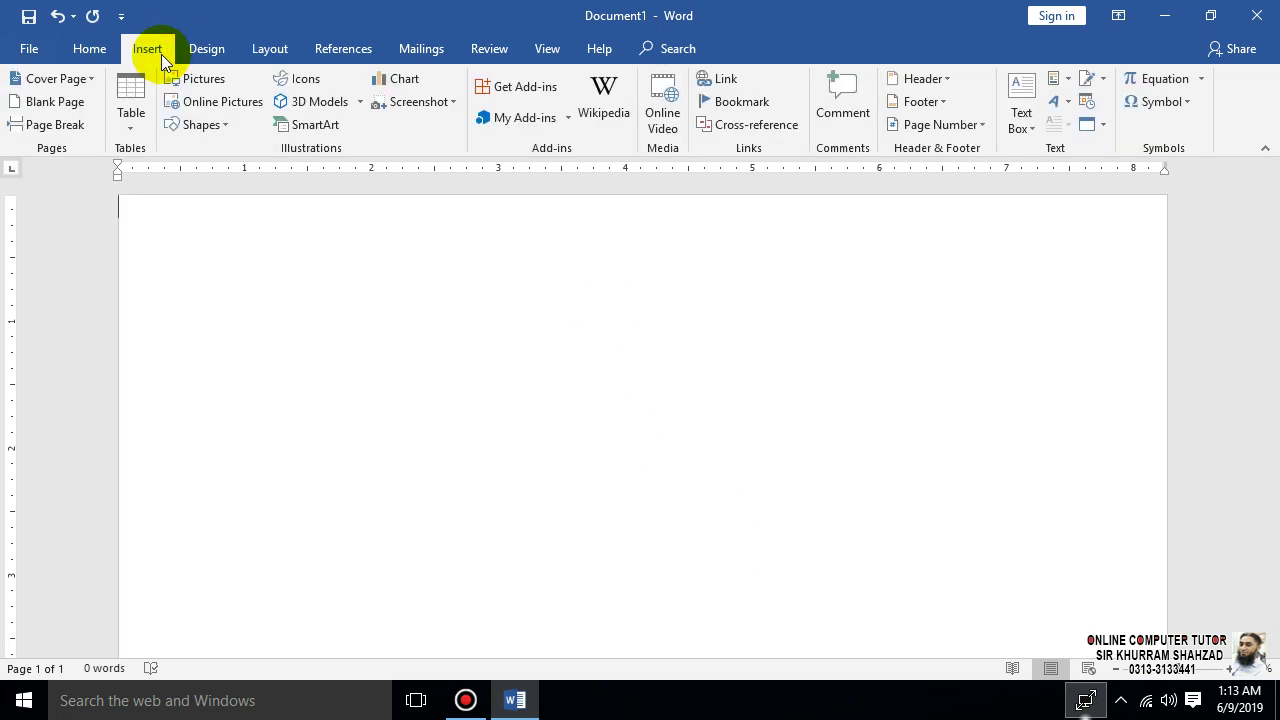
left_click(230, 124)
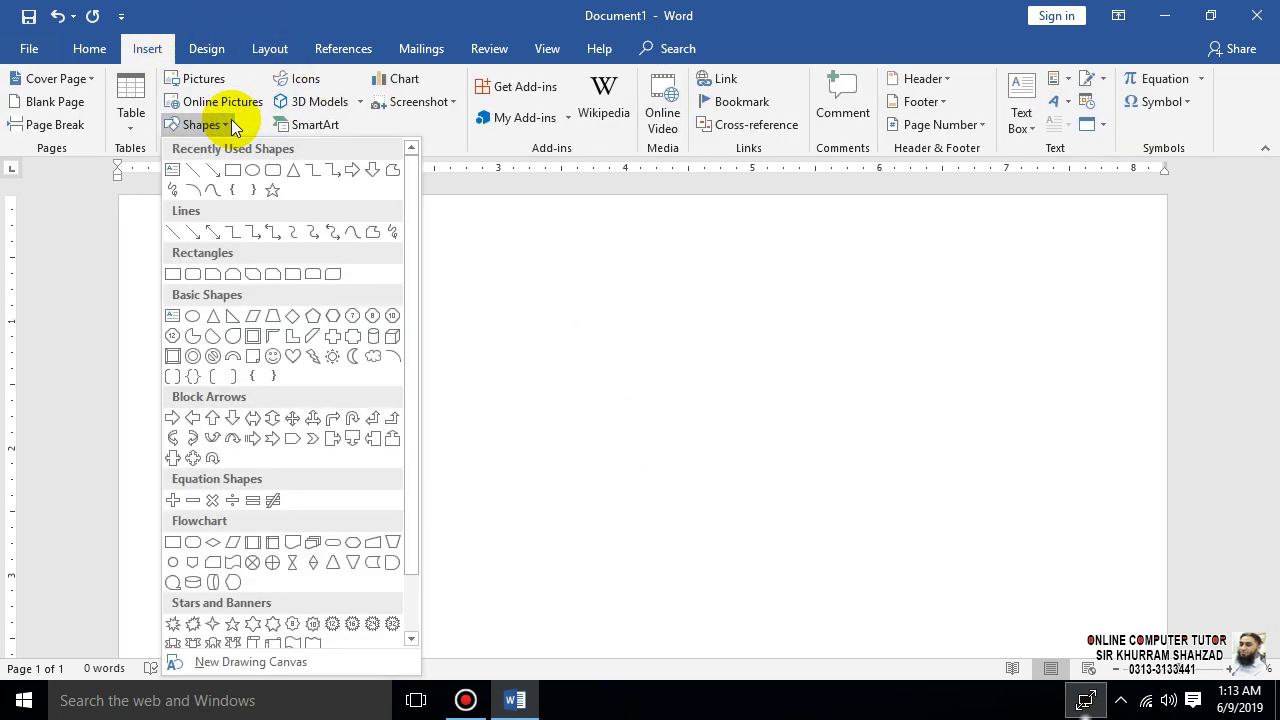
left_click(227, 171)
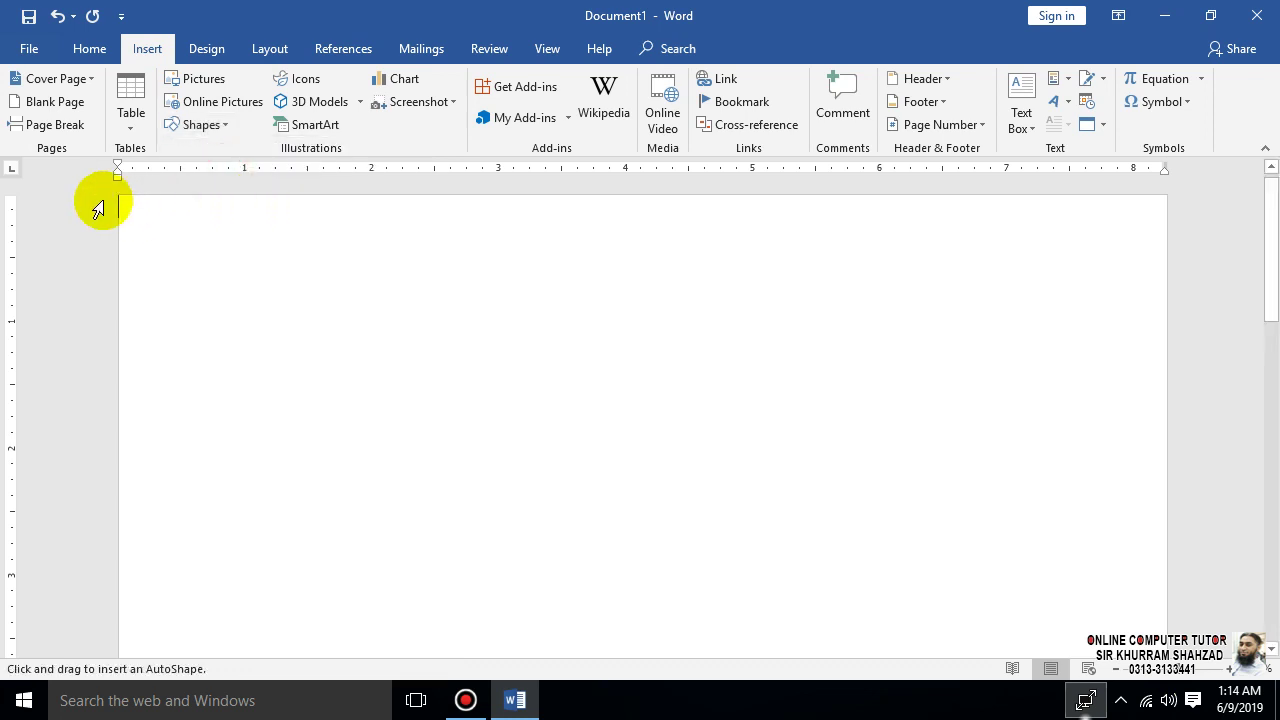
mouse_move(117, 196)
left_mouse_down()
mouse_move(294, 280)
mouse_move(1097, 346)
mouse_move(1172, 306)
mouse_move(1168, 273)
left_mouse_up()
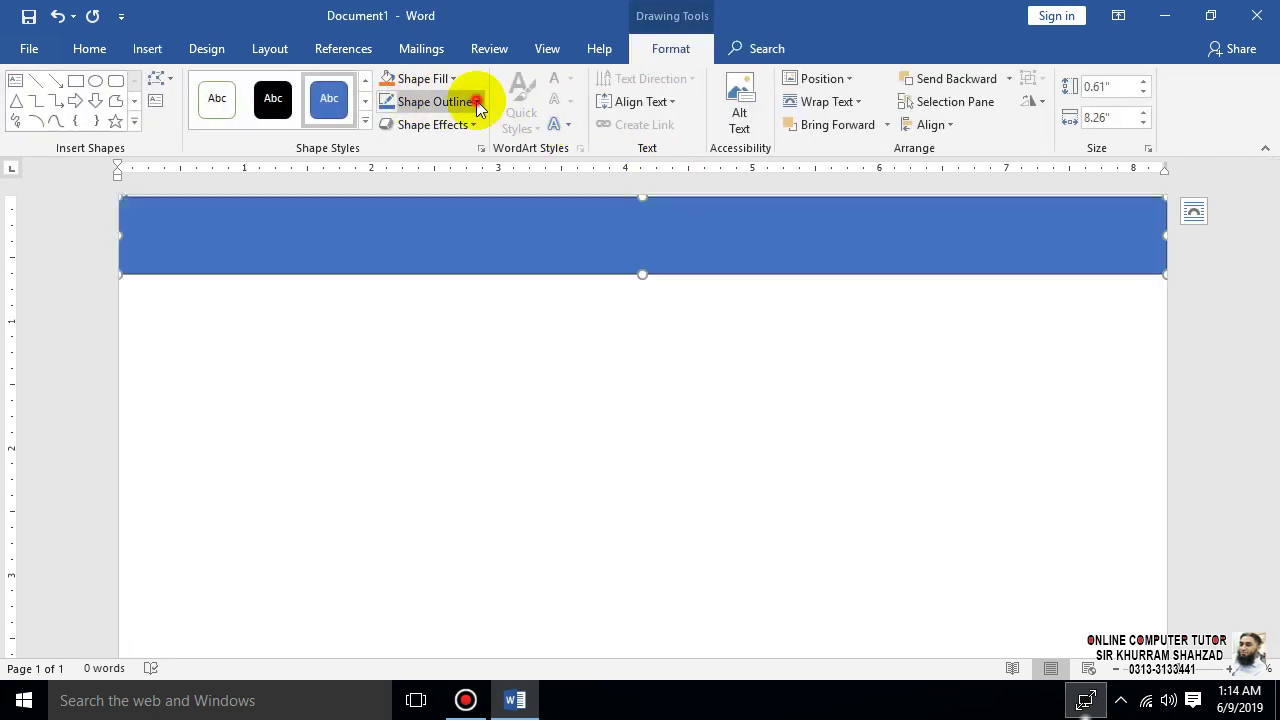
left_click(475, 101)
- Set the bar to No Outline and curve its bottom edge, deeper at left, thin at right
left_click(430, 275)
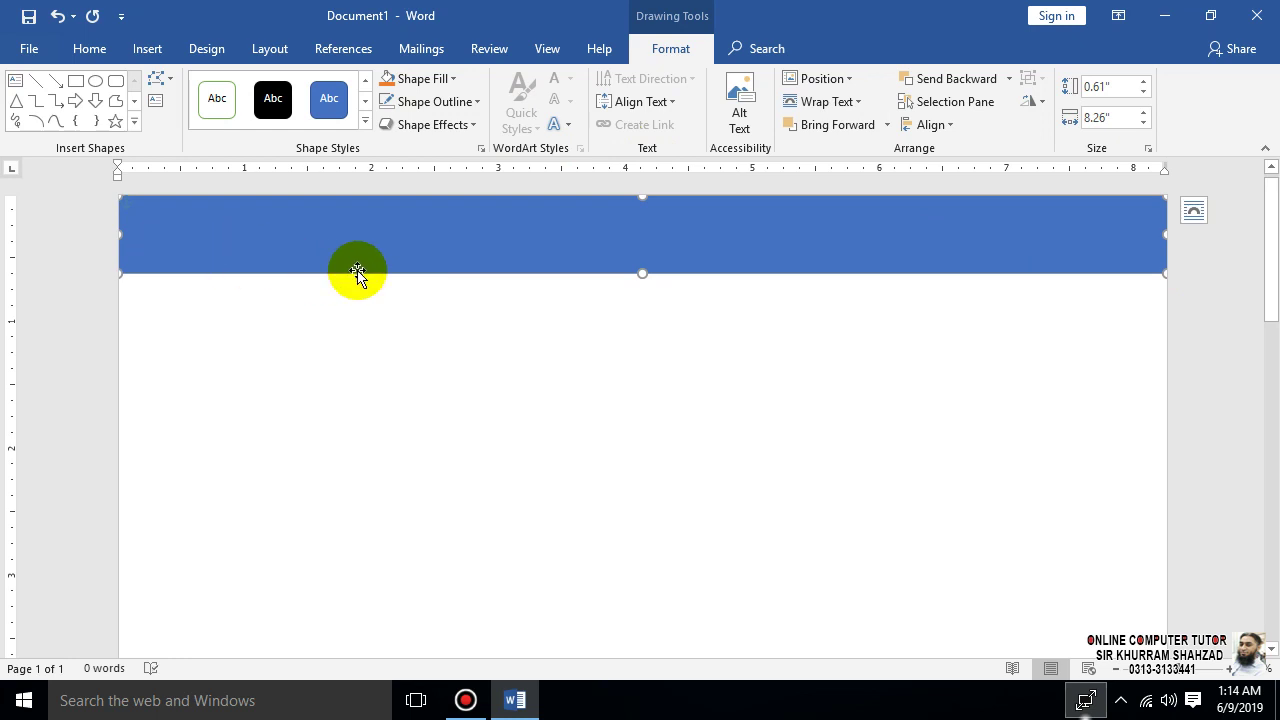
left_click_drag(118, 237, 114, 238)
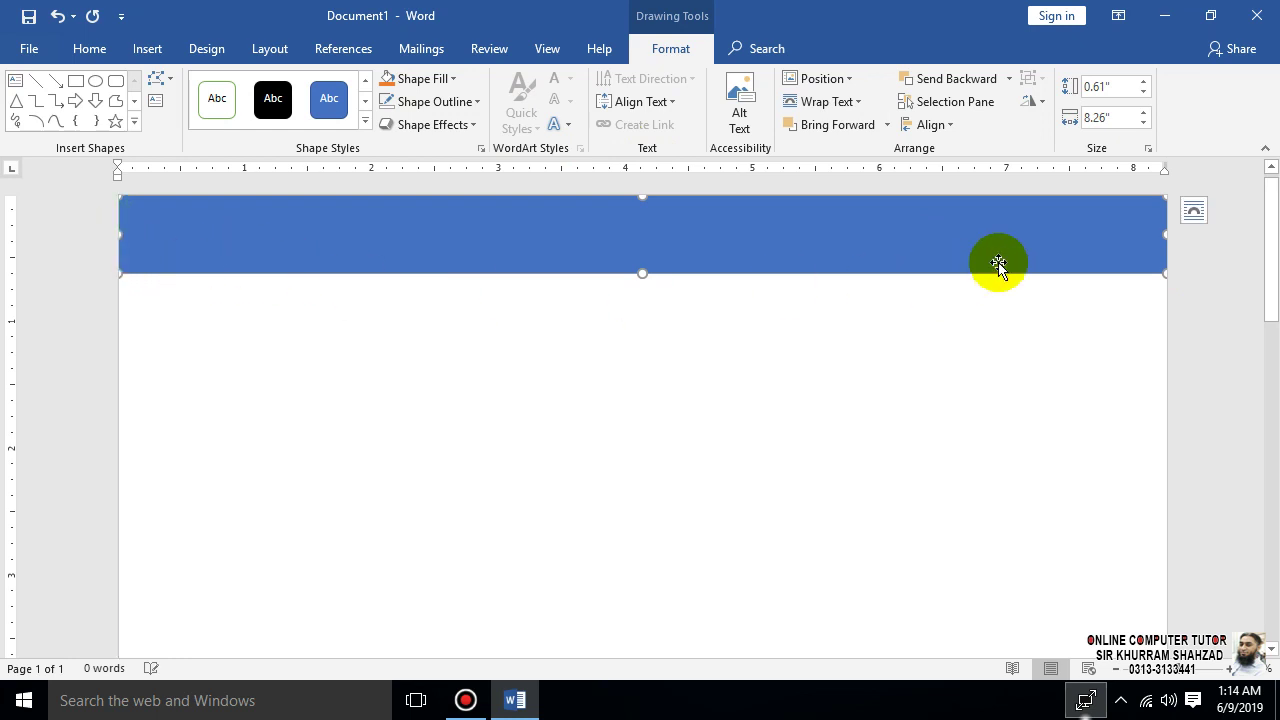
right_click(716, 220)
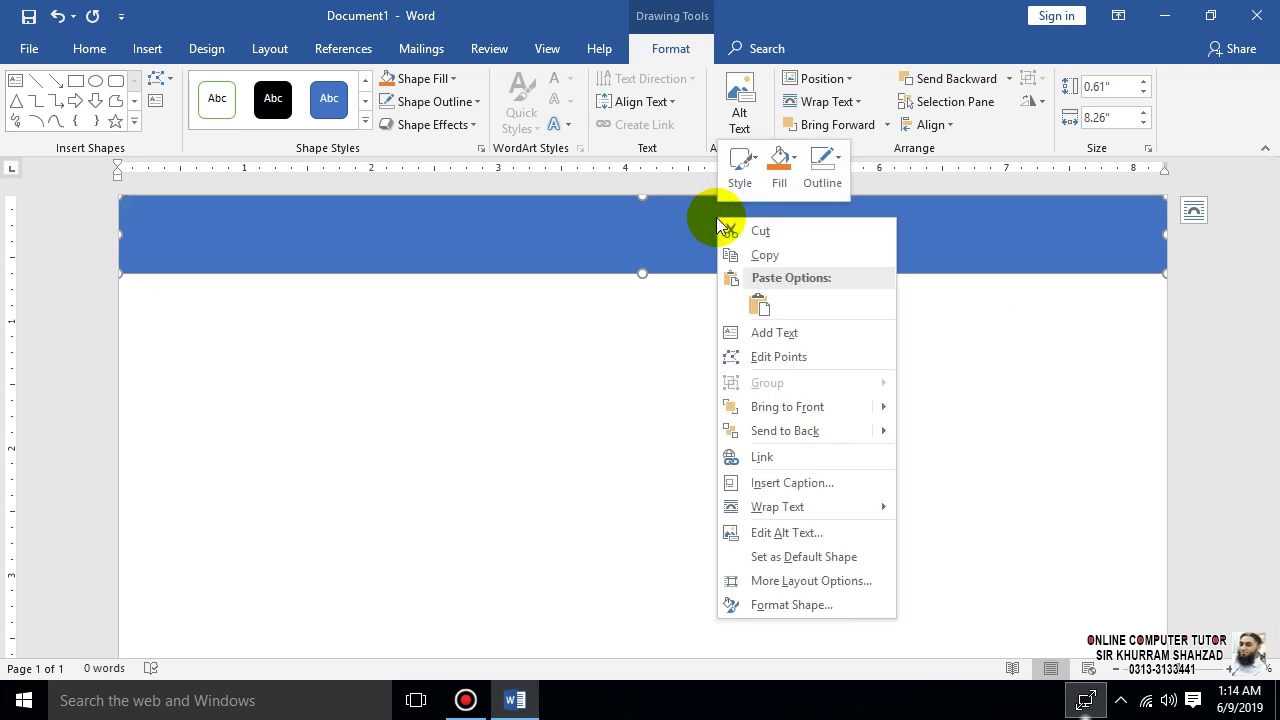
left_click(814, 357)
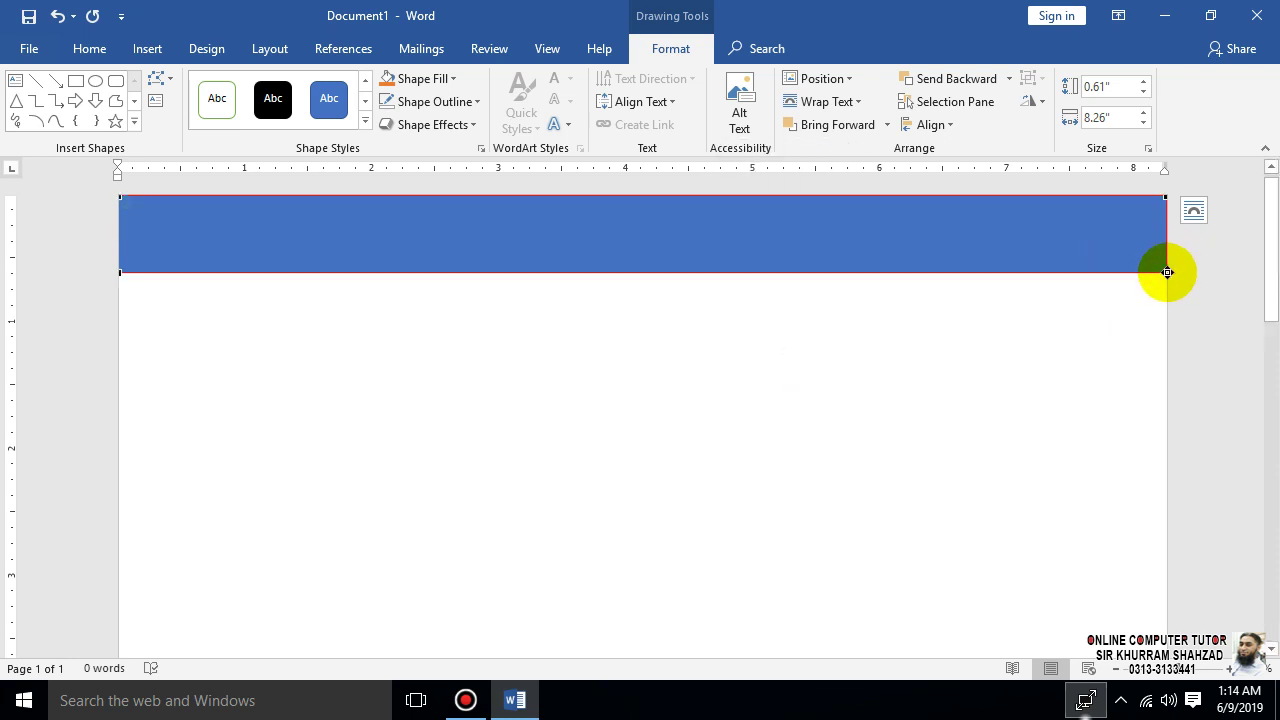
left_click_drag(1165, 272, 1165, 216)
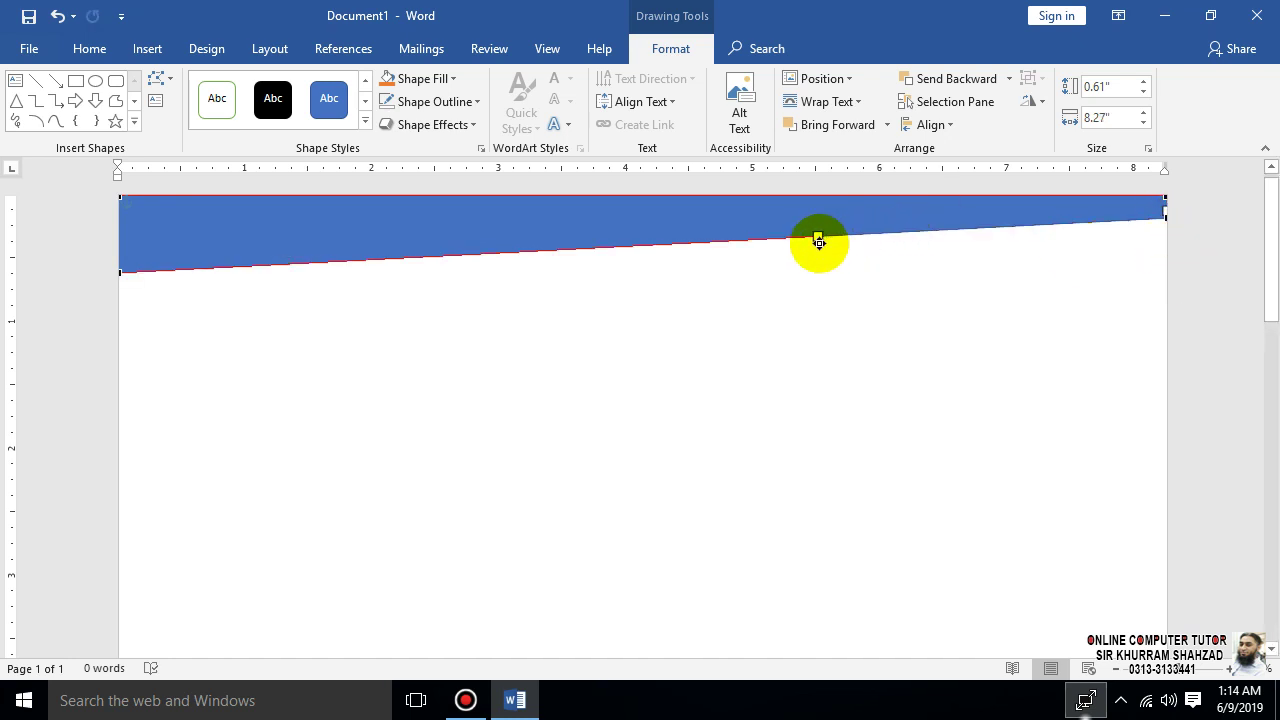
left_click_drag(818, 235, 726, 196)
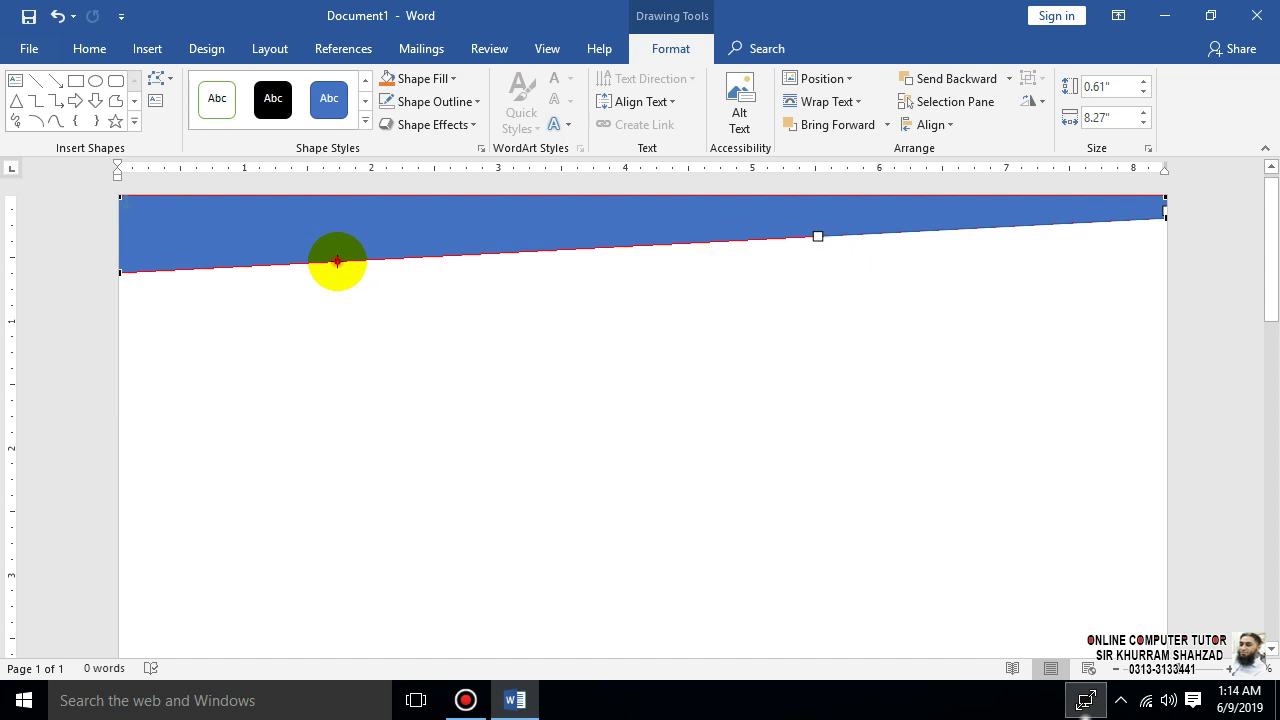
left_click_drag(334, 253, 329, 247)
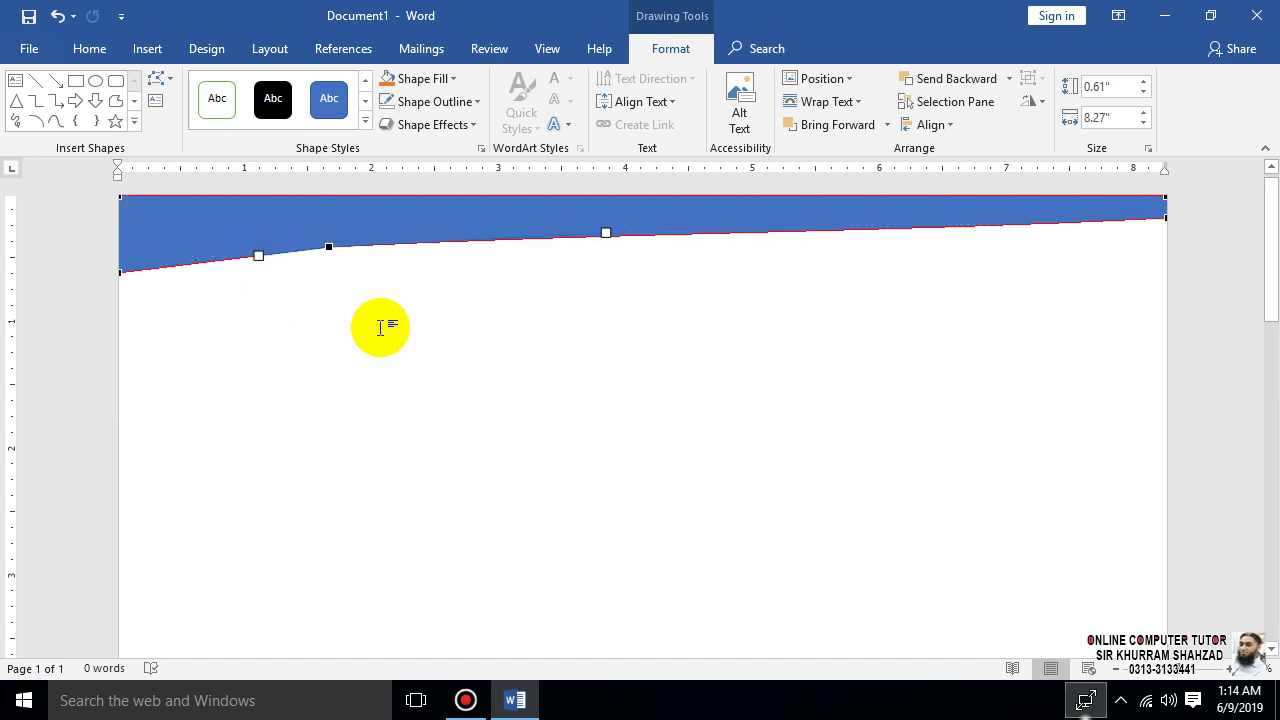
key("ctrl+z")
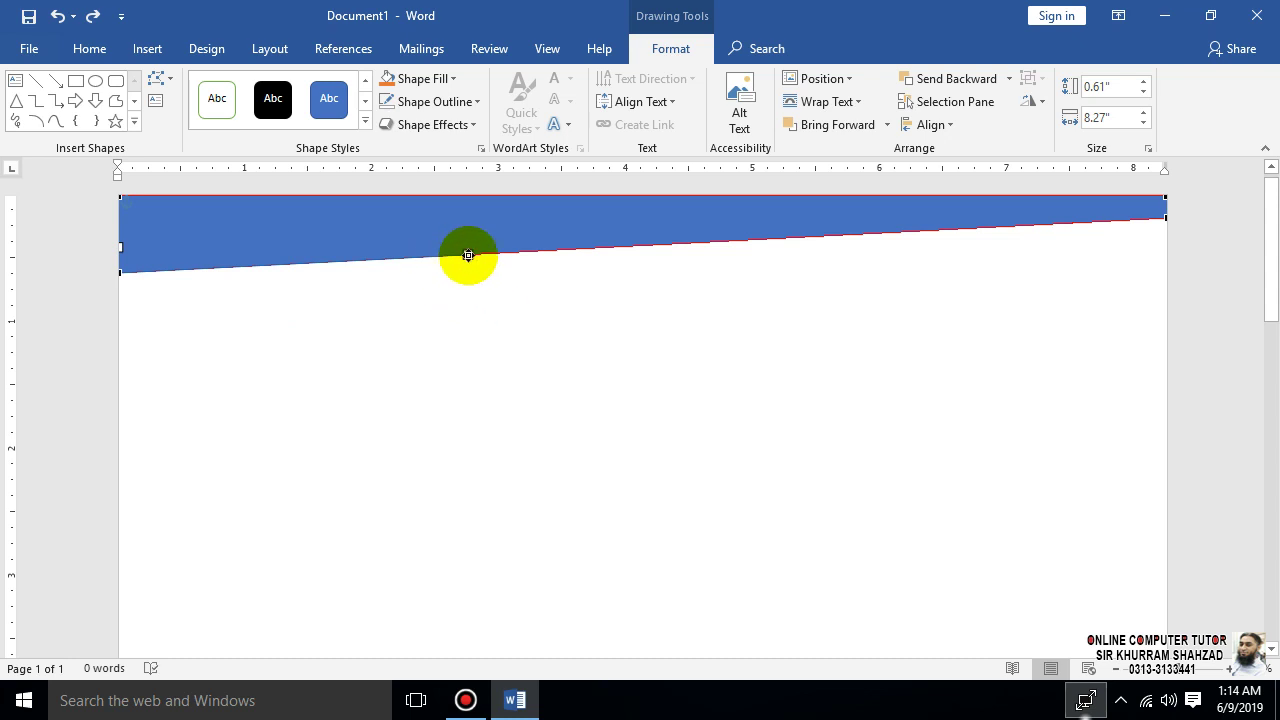
left_click_drag(468, 255, 400, 214)
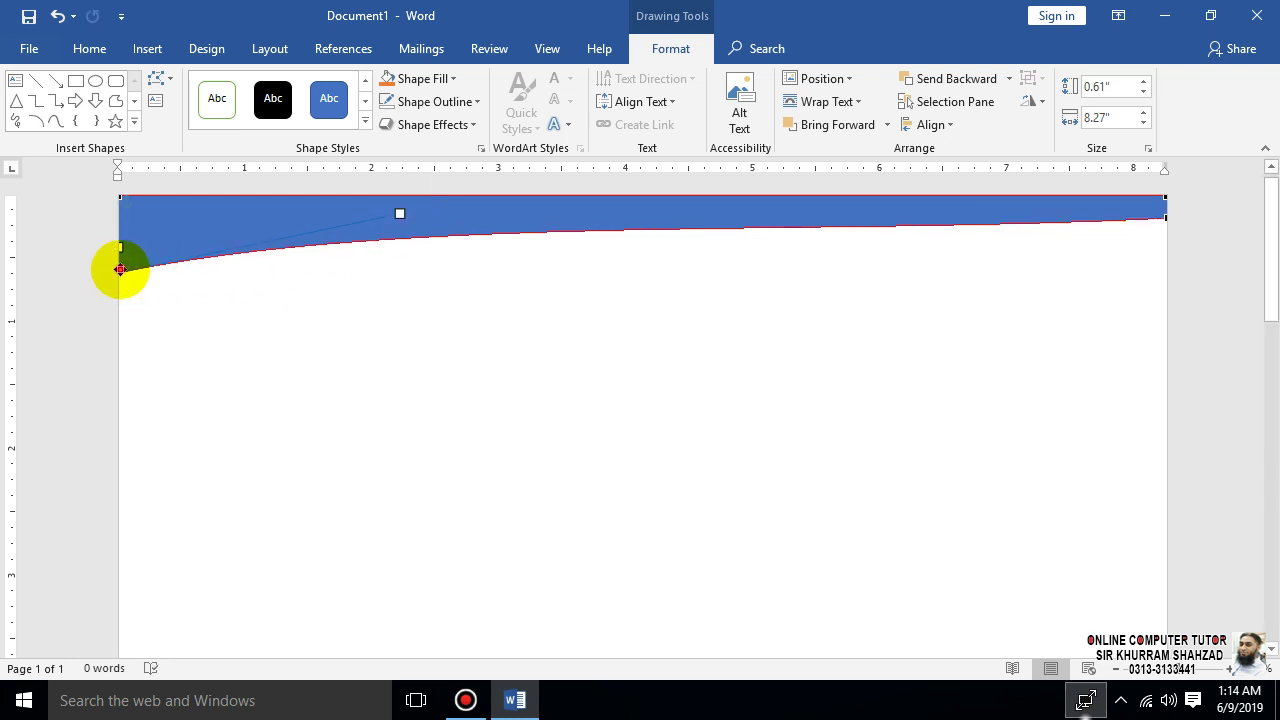
left_click_drag(120, 269, 118, 298)
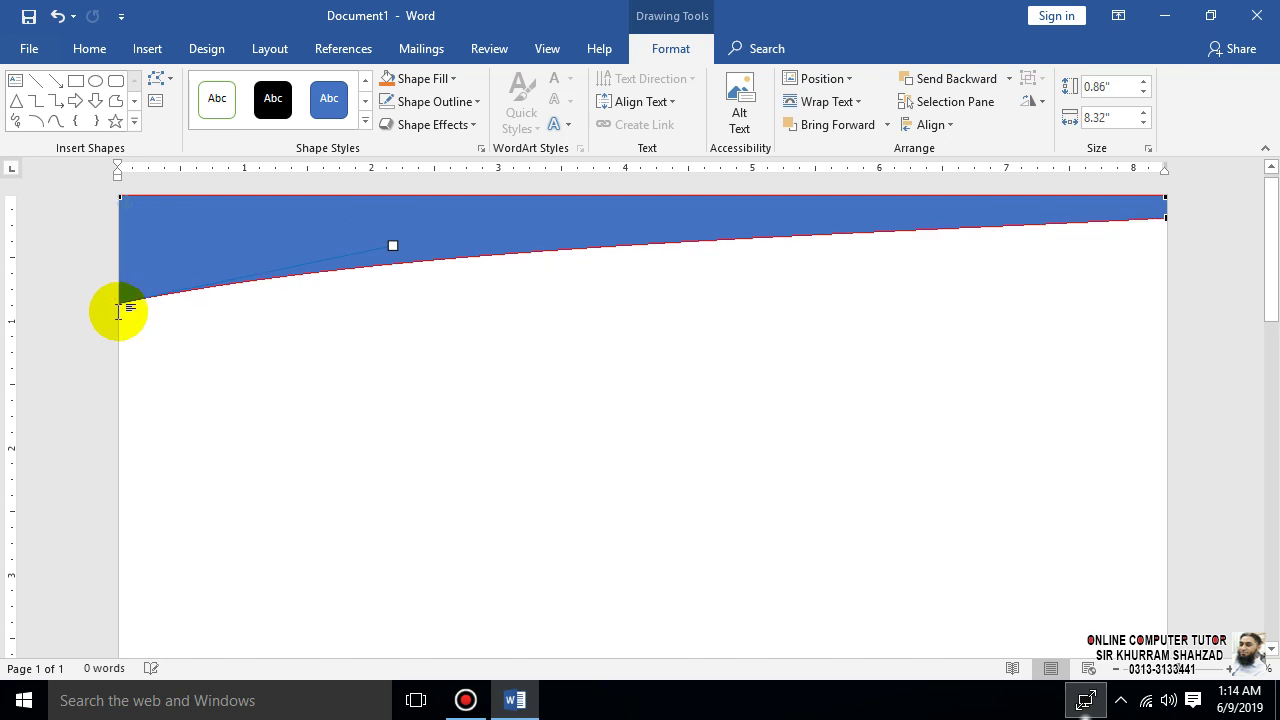
left_click(340, 368)
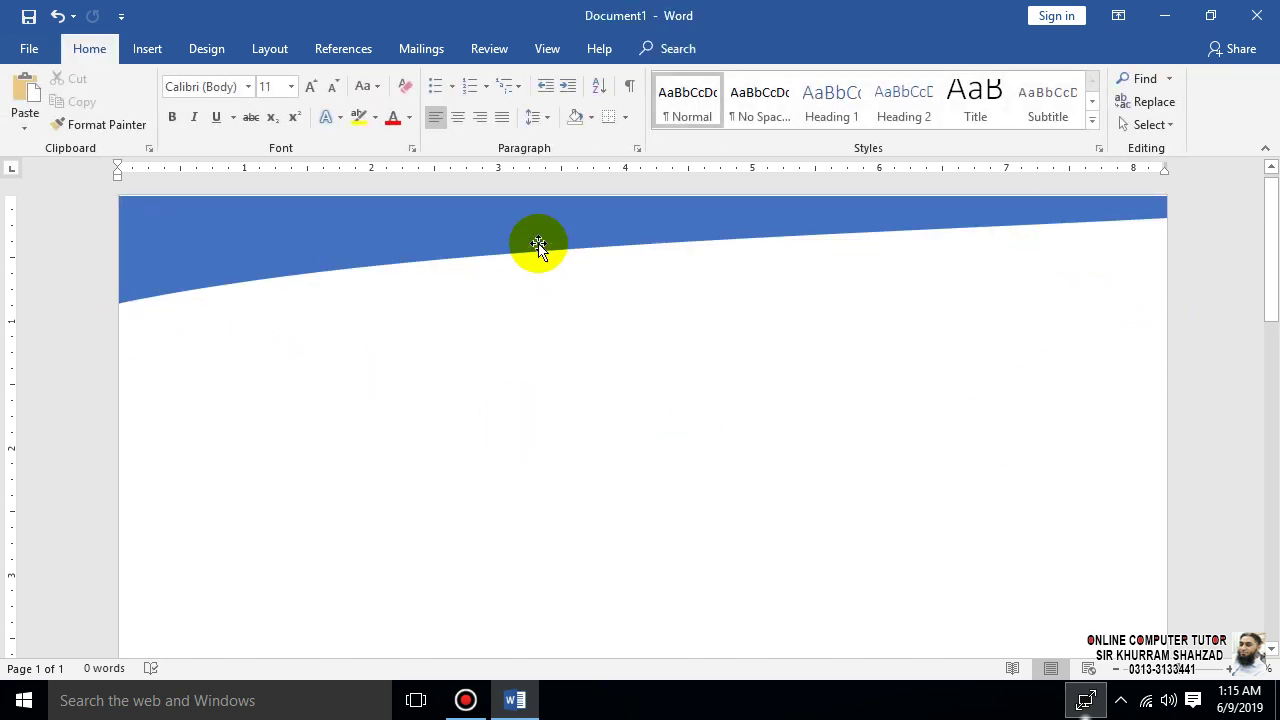
- Pull the middle point of the header's bottom edge to smooth its curve
left_click(715, 232)
right_click(715, 232)
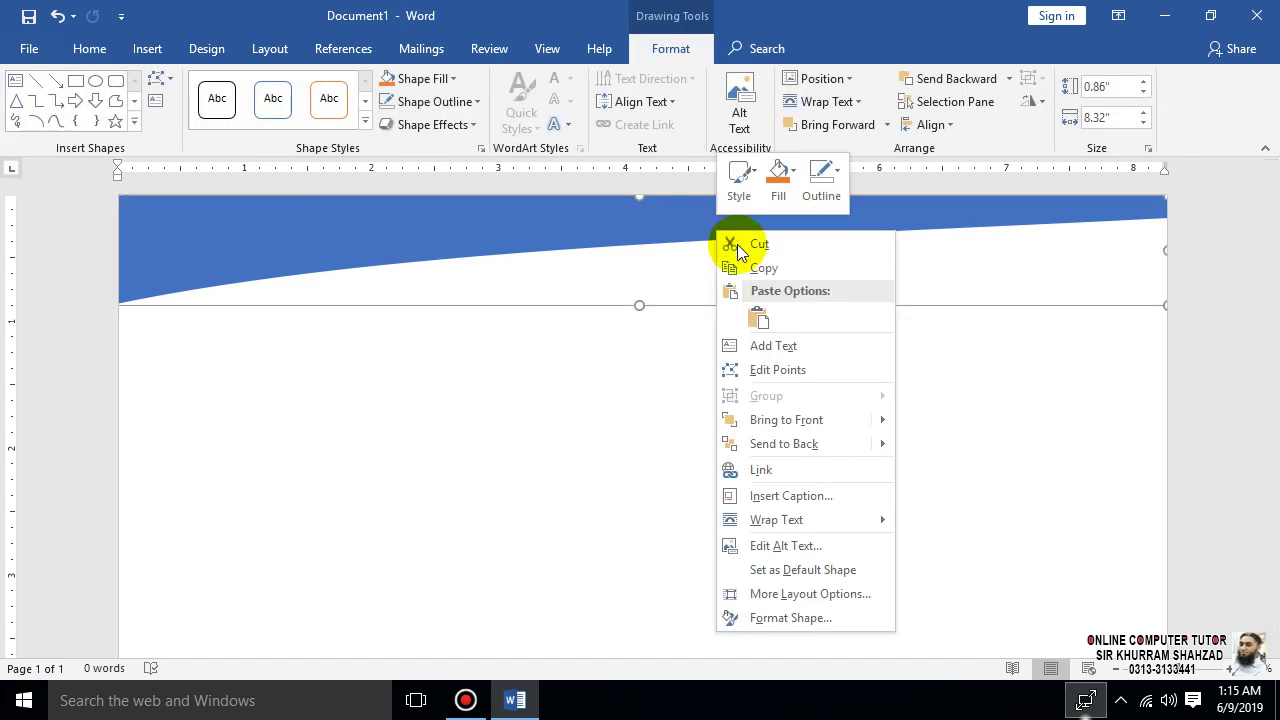
left_click(797, 370)
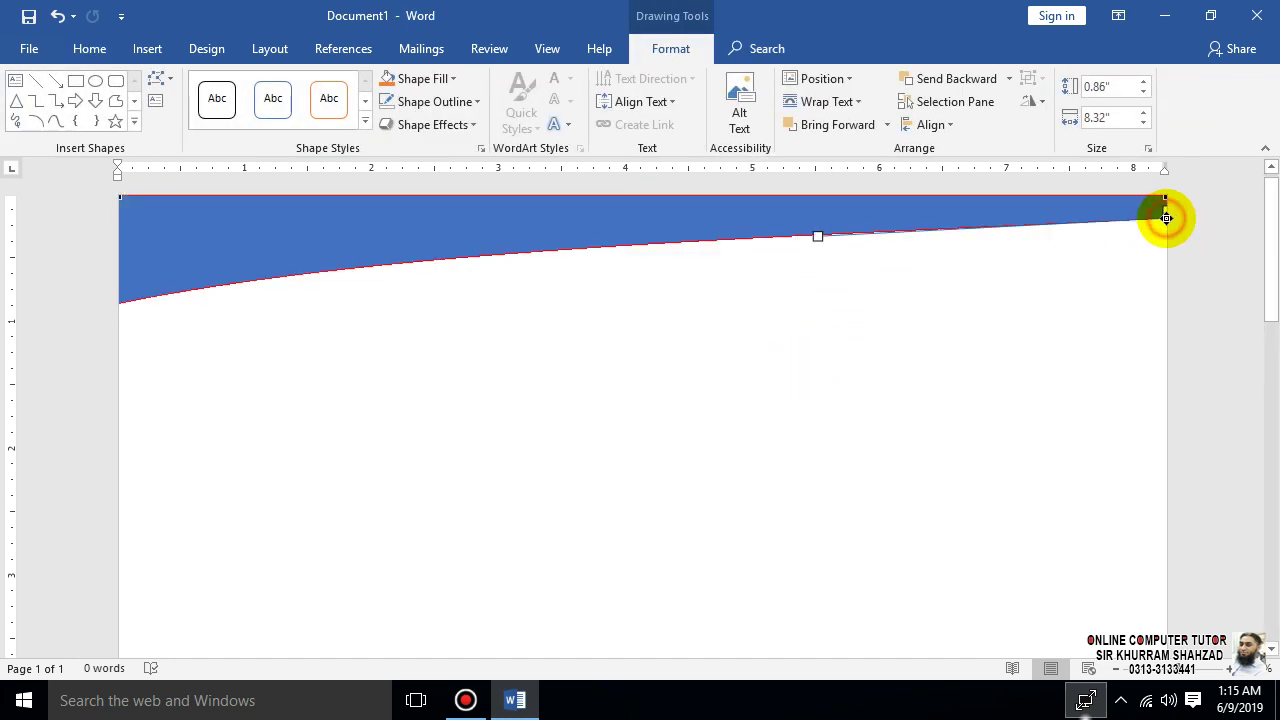
left_click_drag(816, 237, 682, 209)
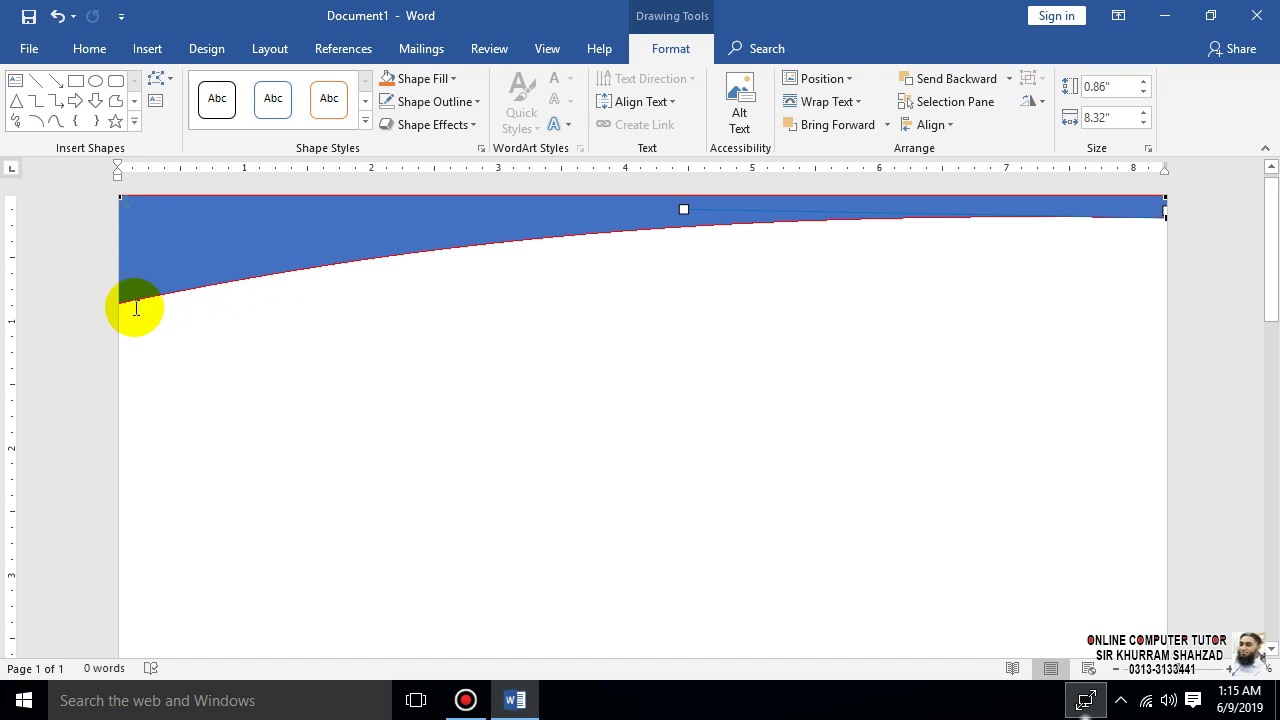
left_click(372, 424)
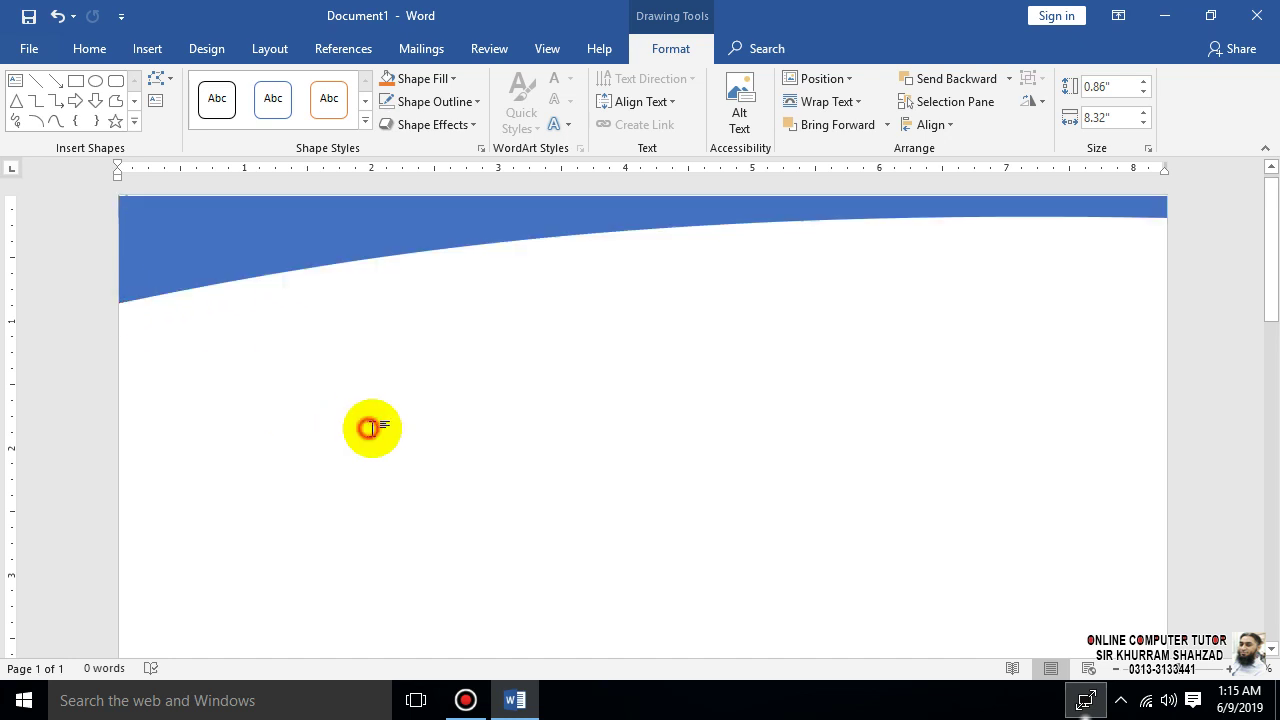
- Lower the left end and bend the middle and right of the bottom edge into a sweep
left_click(480, 244)
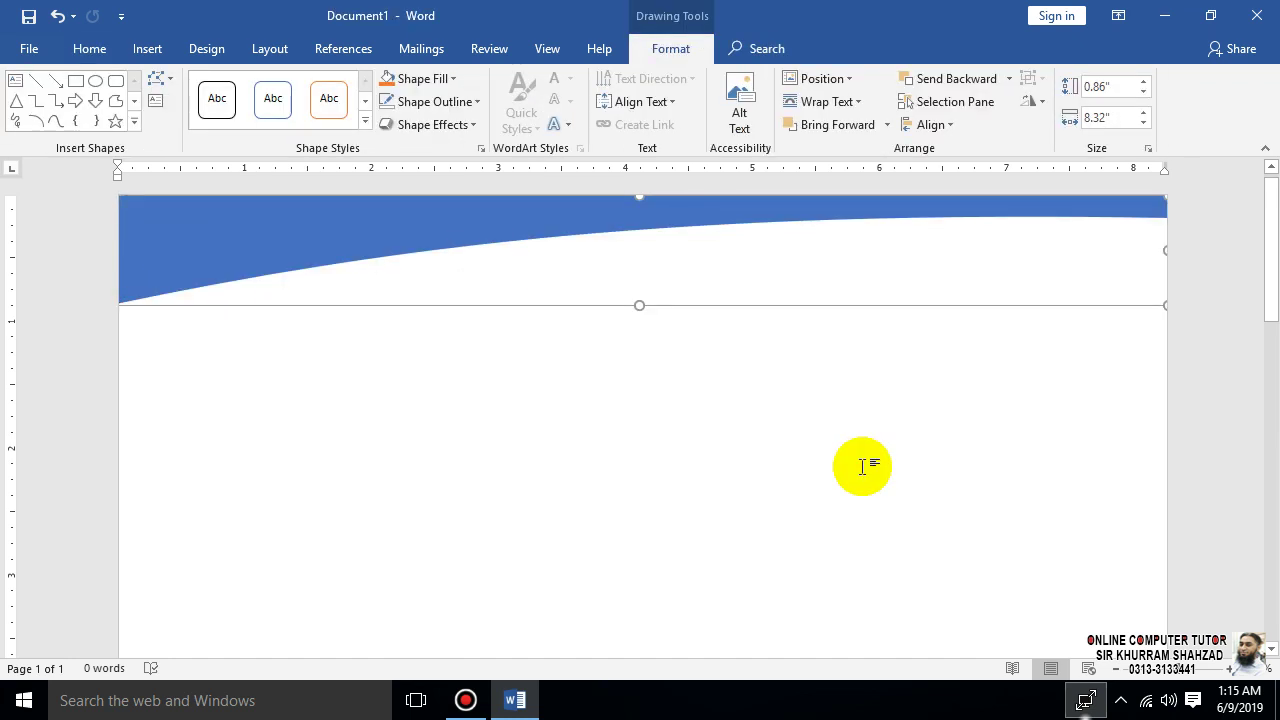
right_click(149, 234)
left_click(195, 372)
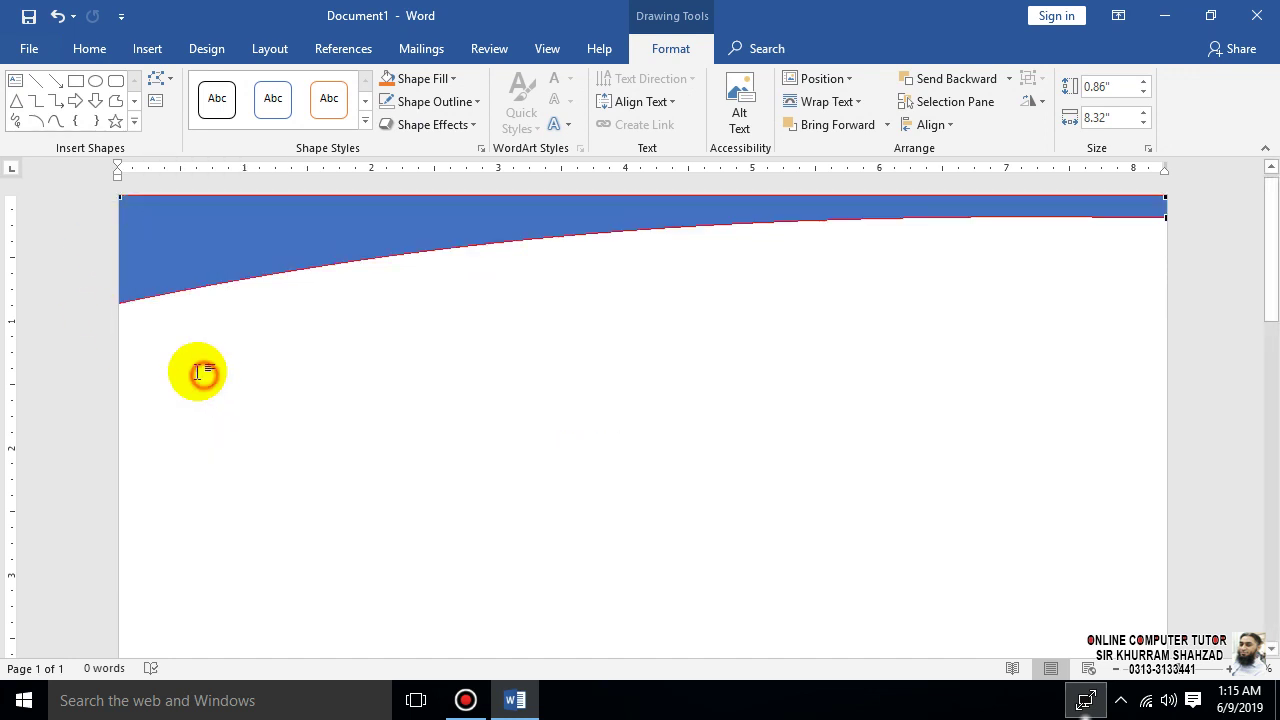
left_click_drag(119, 303, 118, 329)
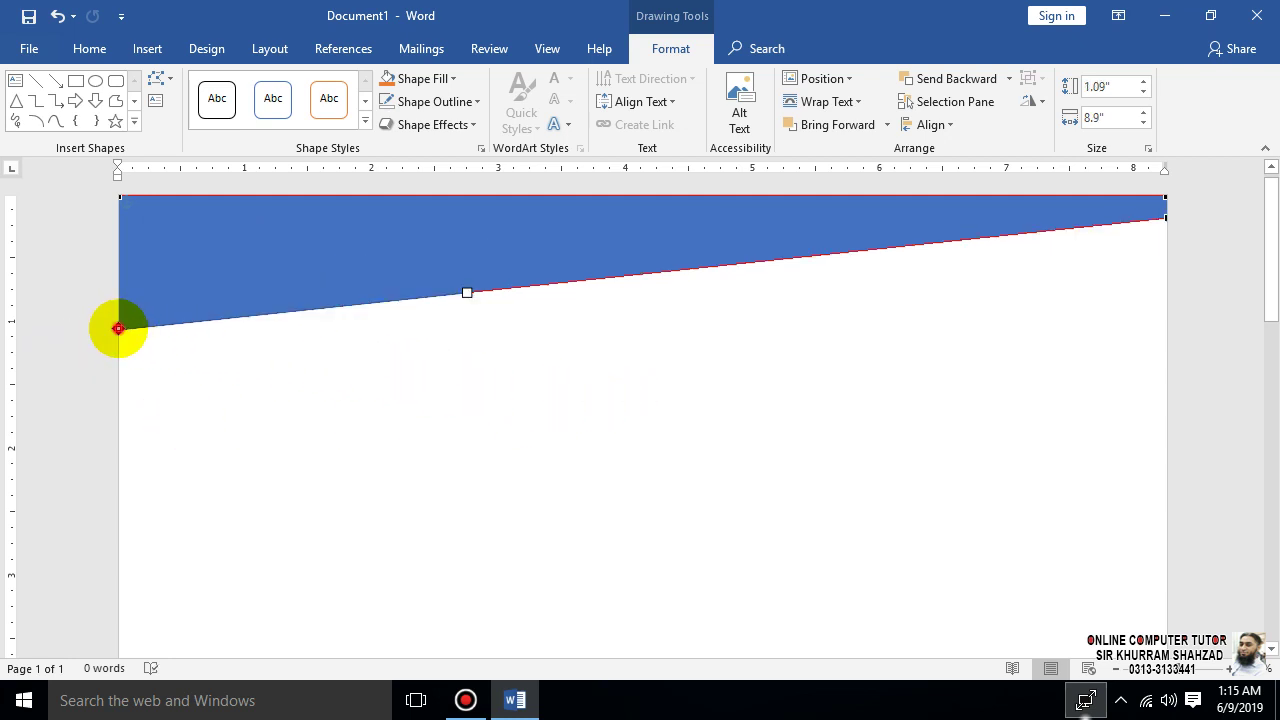
left_click_drag(118, 328, 118, 337)
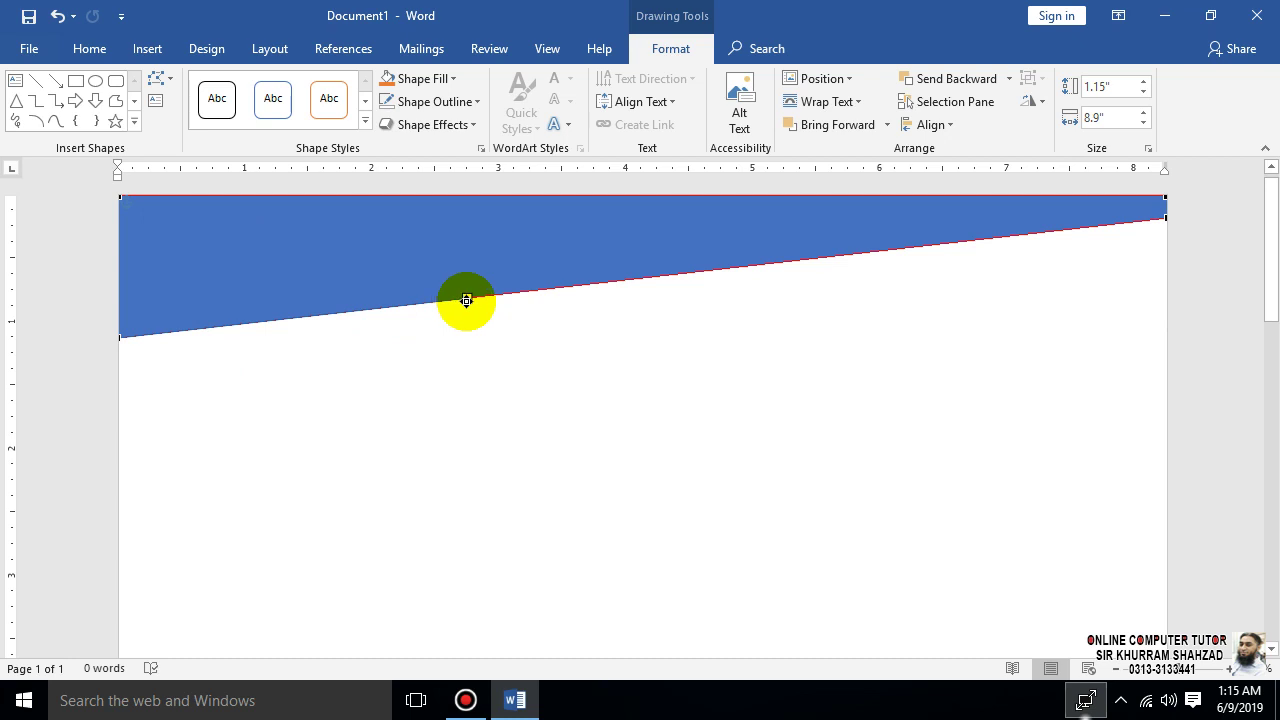
left_click_drag(466, 300, 450, 204)
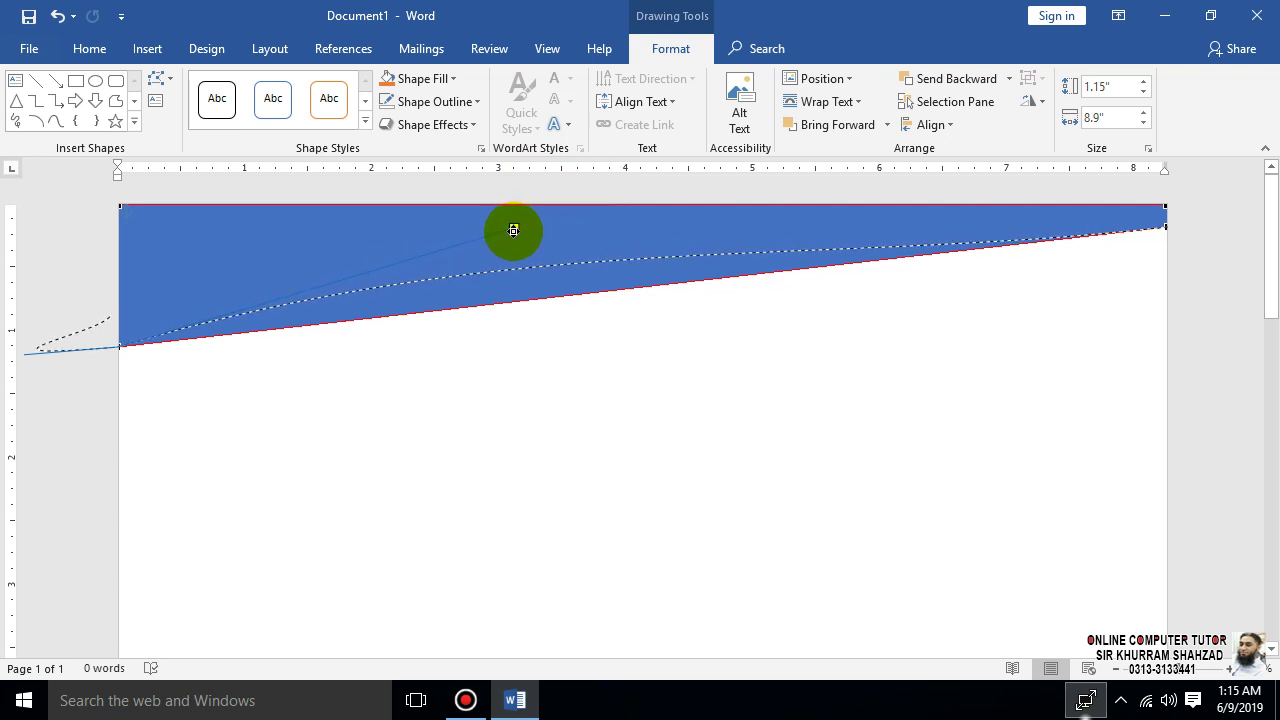
left_click_drag(513, 230, 514, 228)
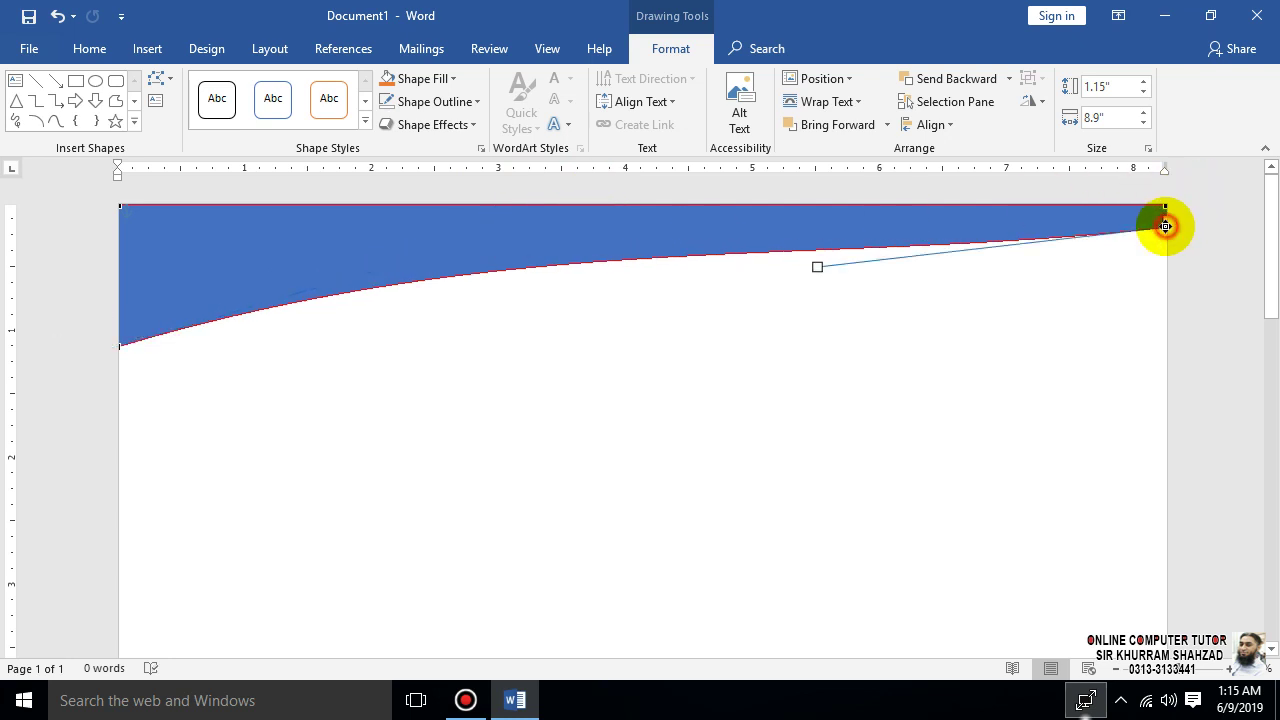
left_click_drag(817, 266, 795, 240)
left_click(775, 311)
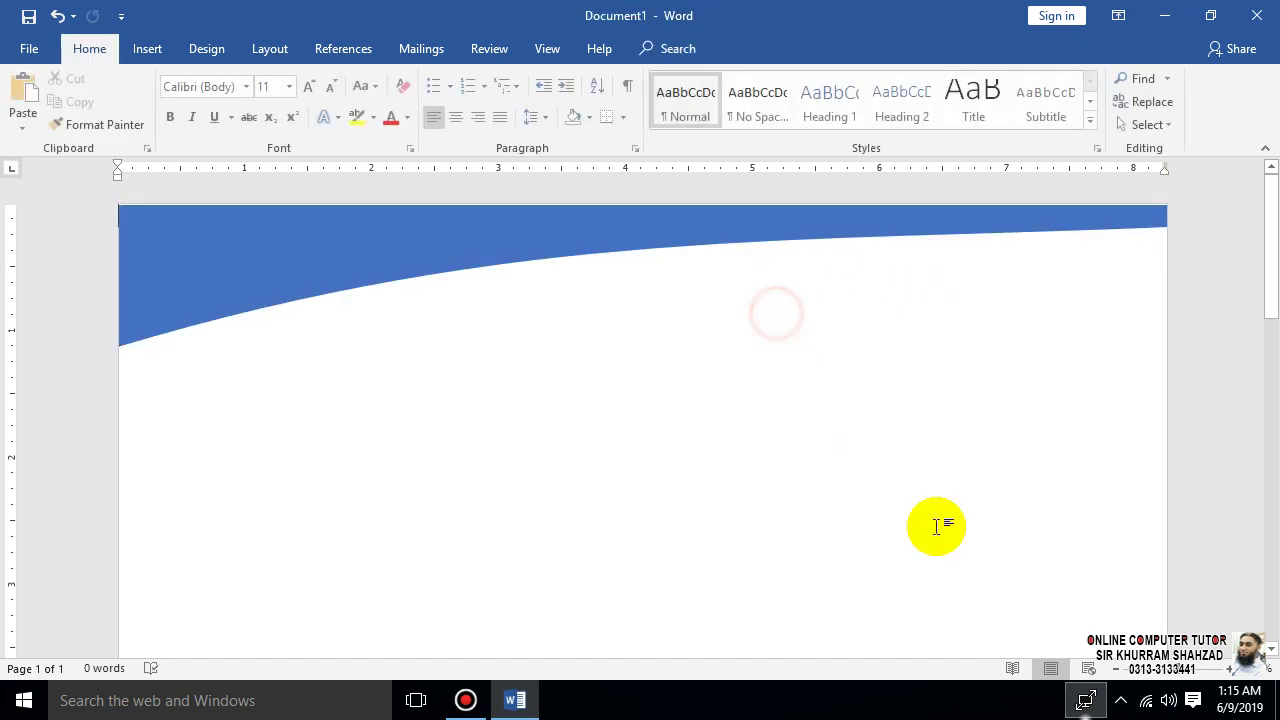
- Nudge the curved header shape up slightly
left_click(943, 217)
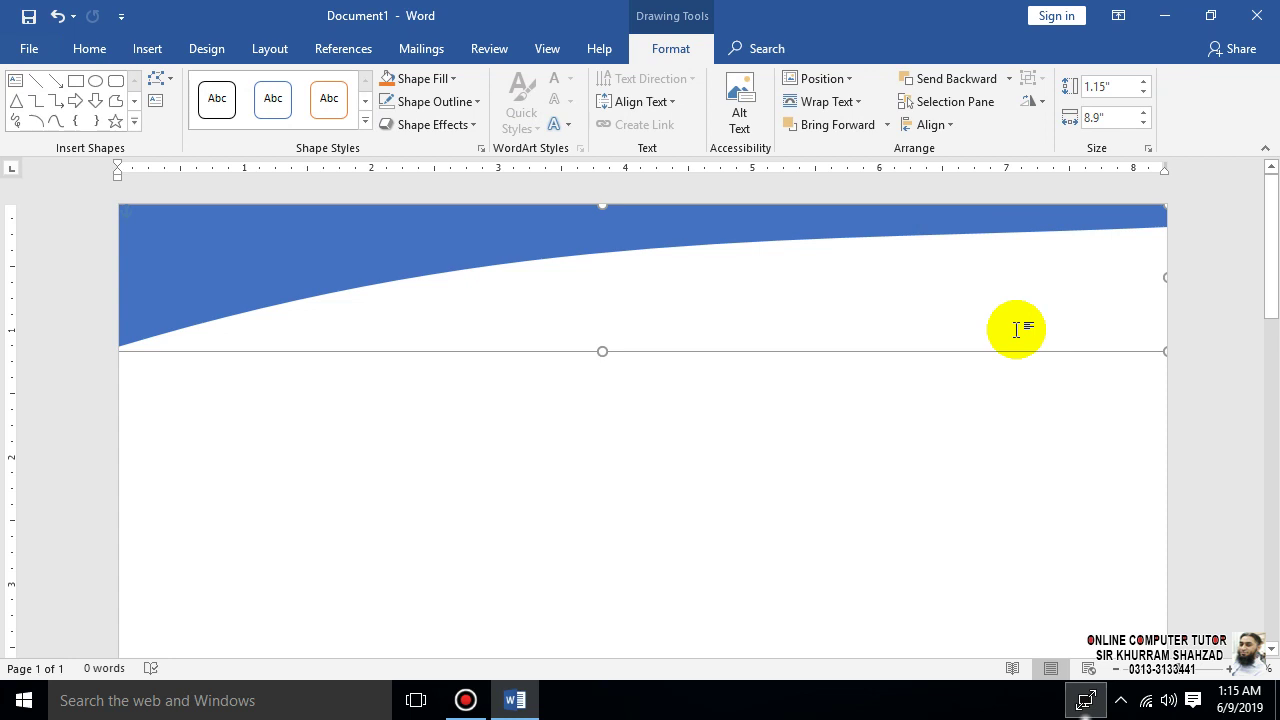
key("Up")
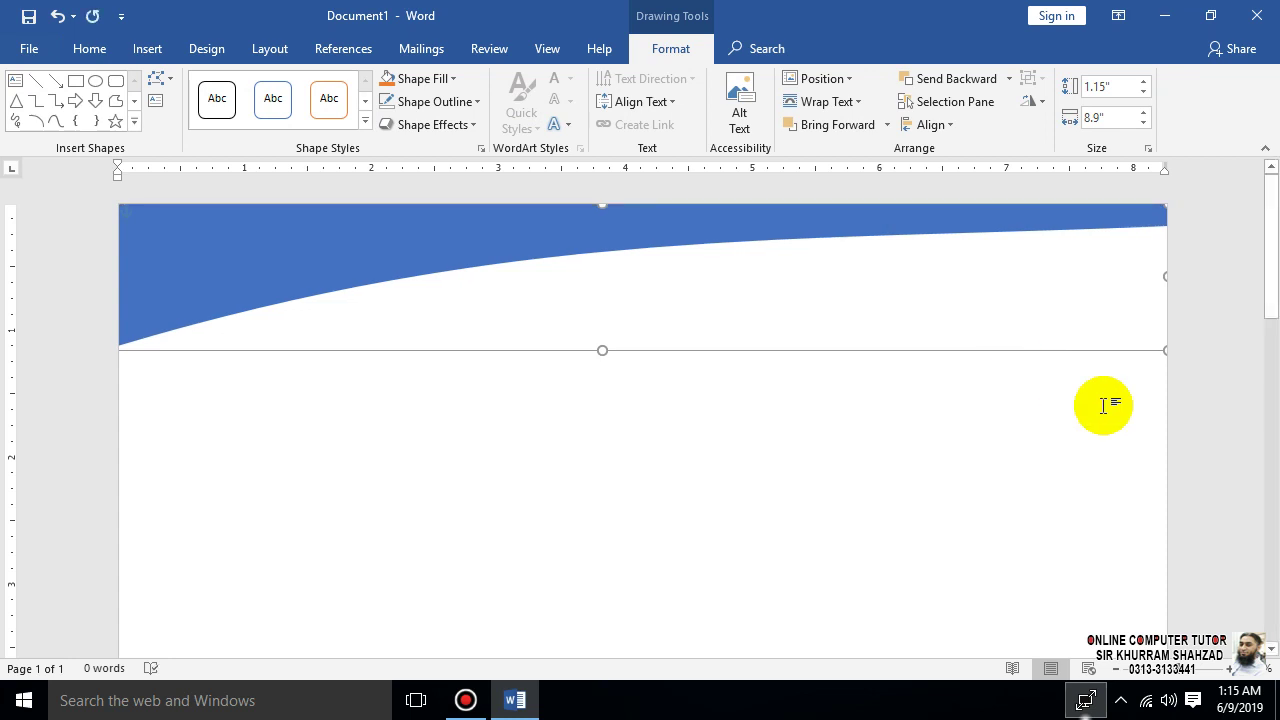
left_click(940, 425)
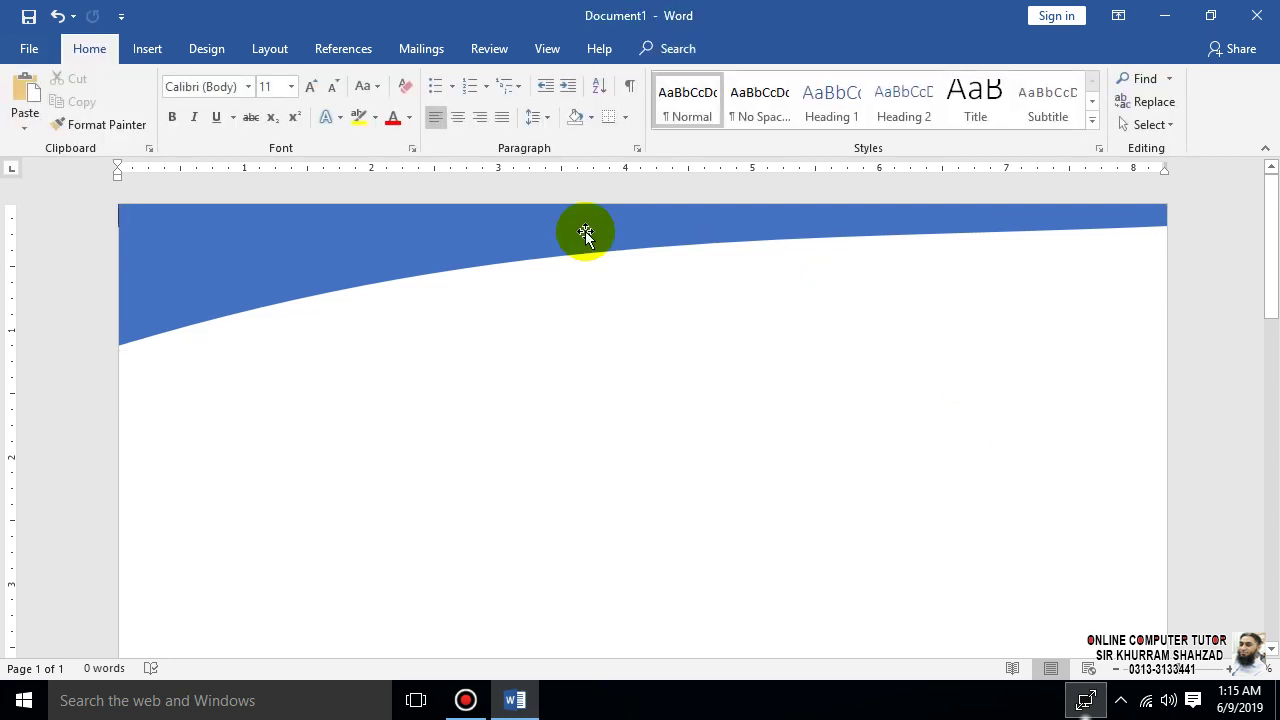
left_click(353, 247)
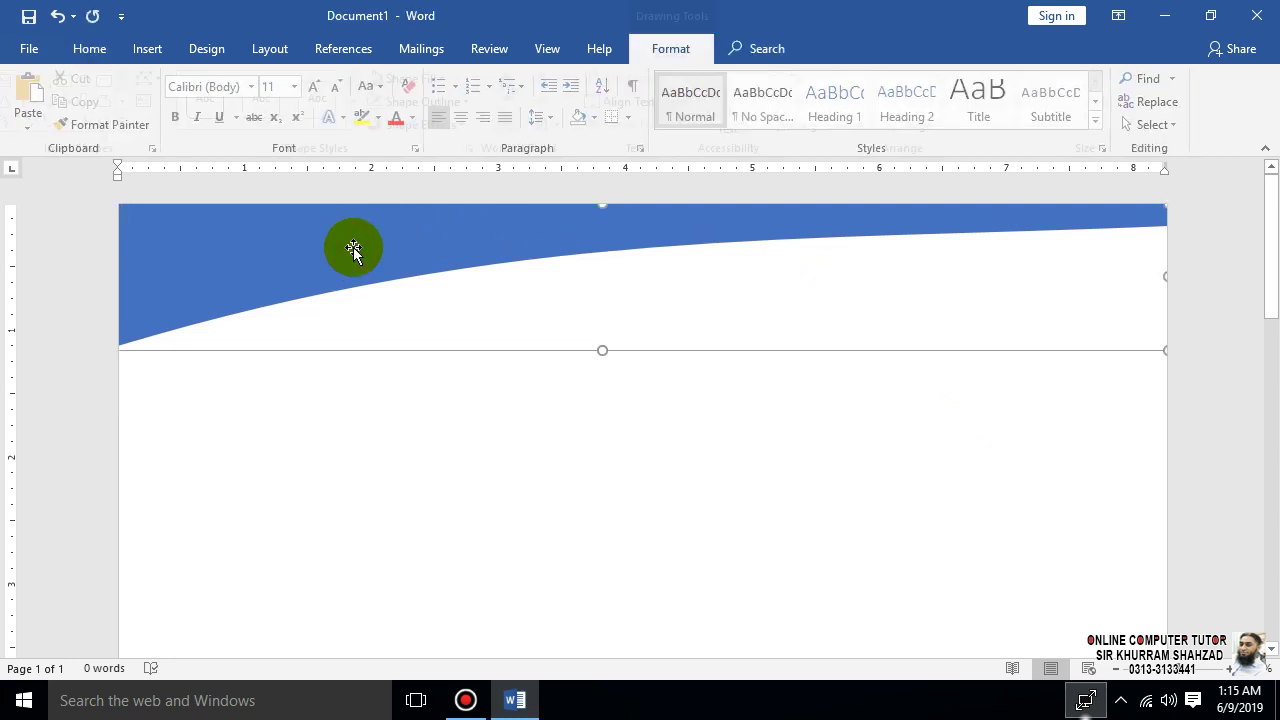
right_click(353, 247)
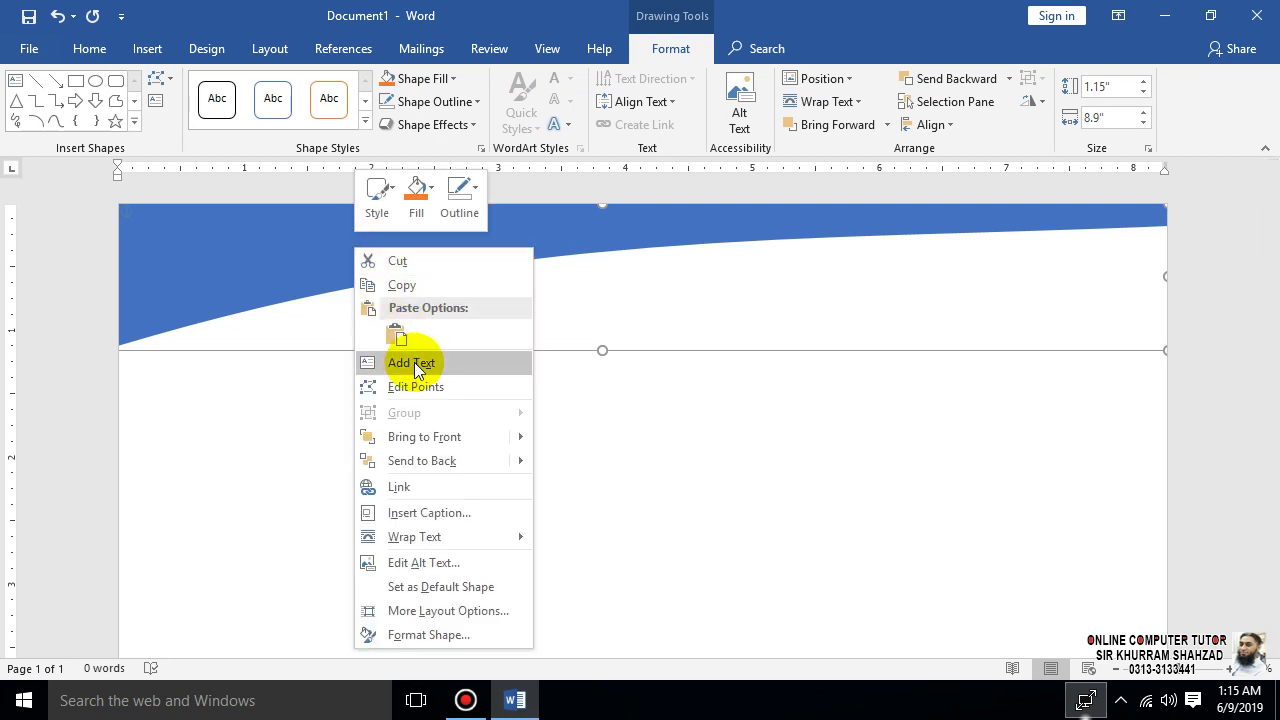
- Copy the curved header and paste a duplicate just below the original
left_click(416, 287)
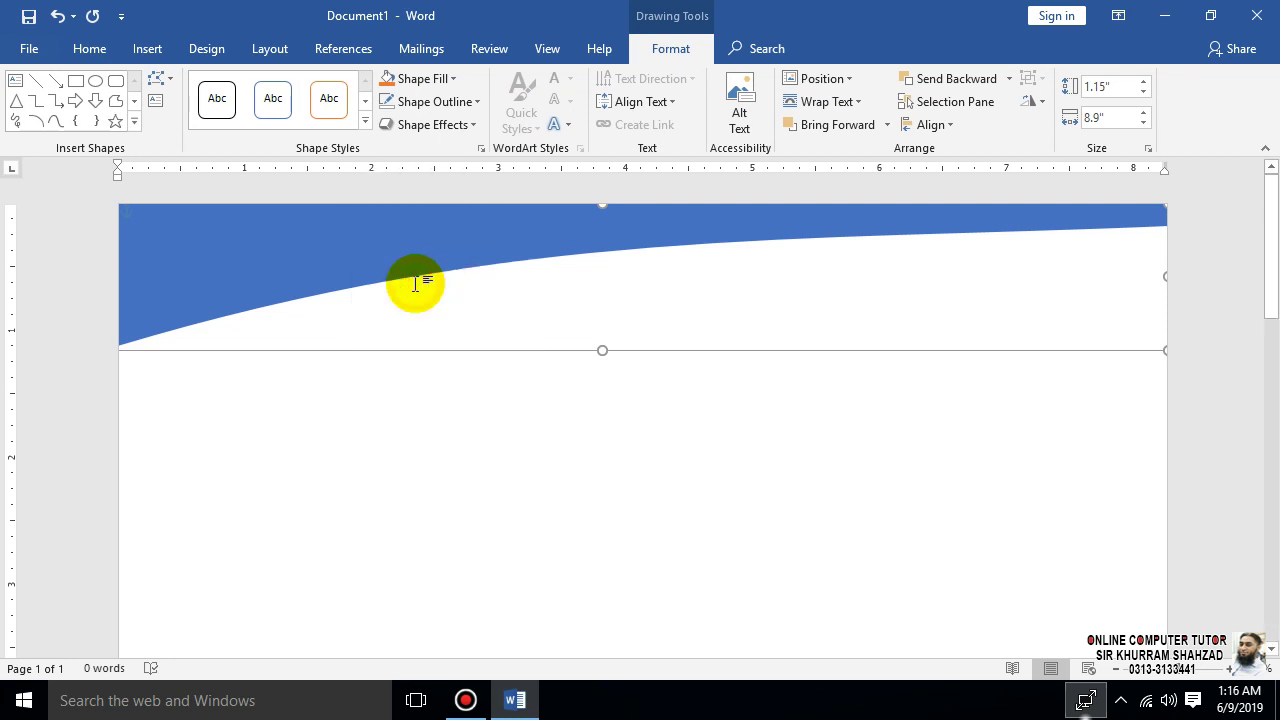
left_click(452, 395)
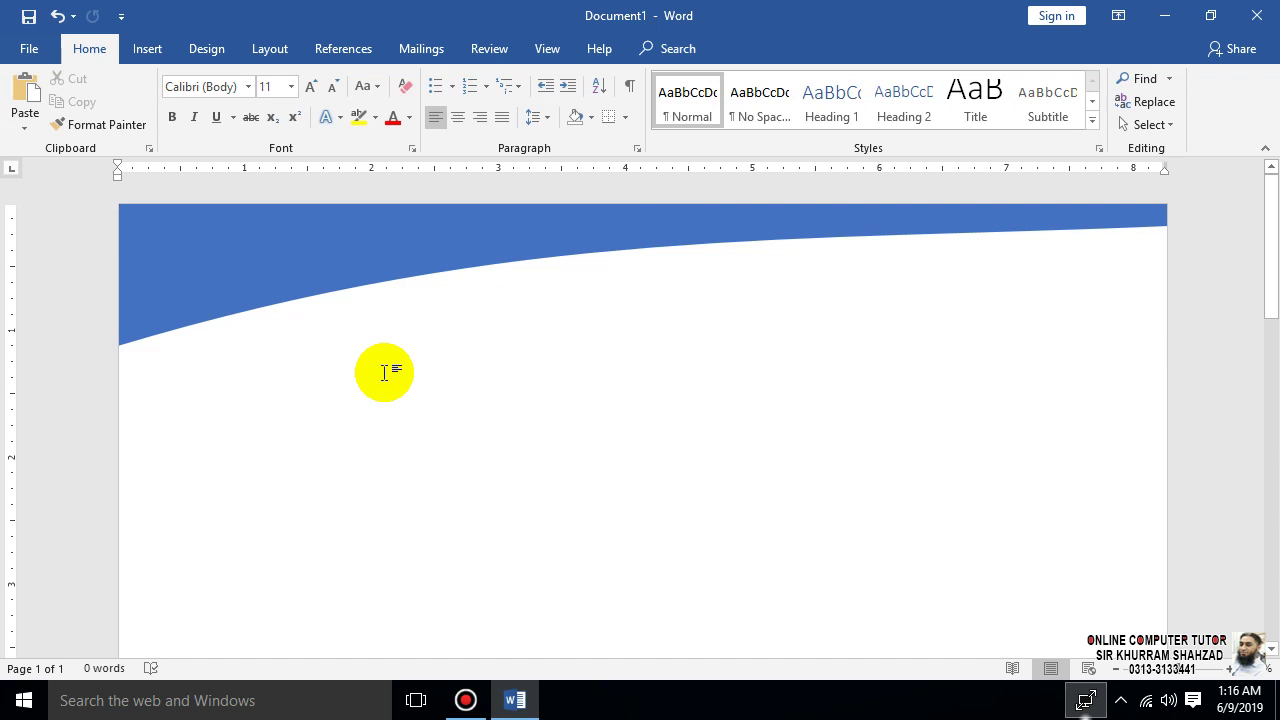
key("ctrl+v")
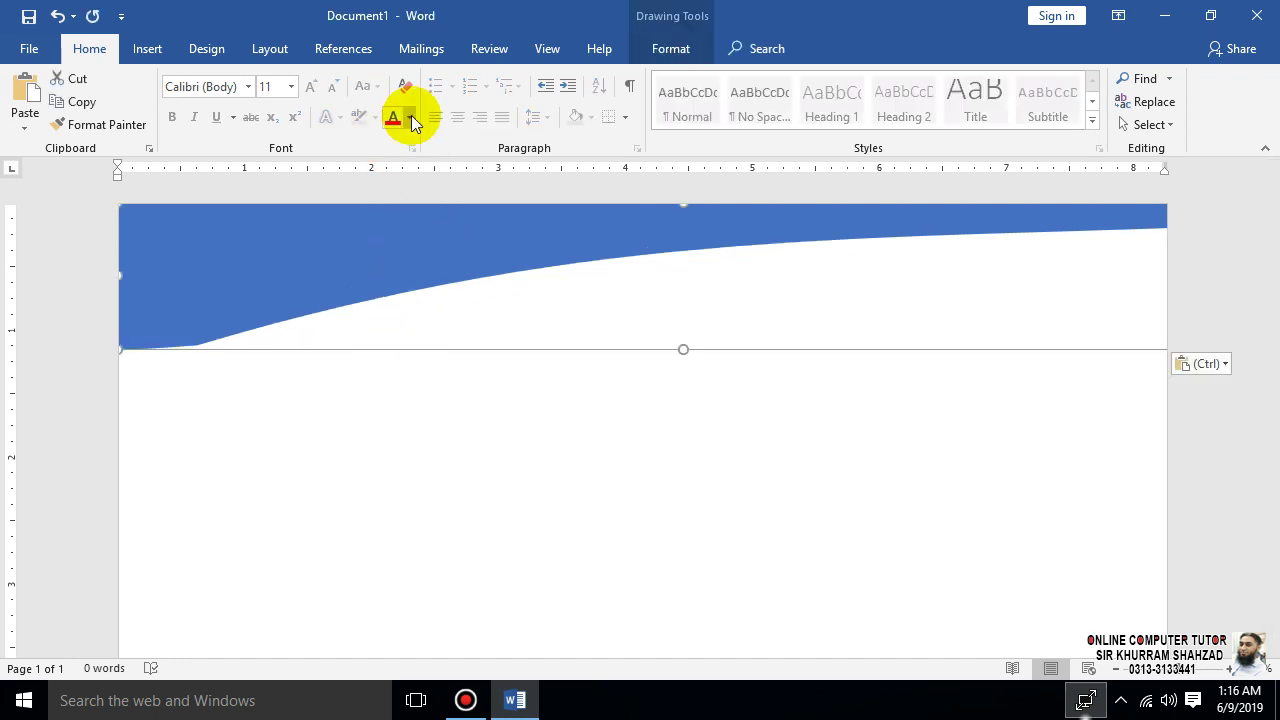
left_click(668, 52)
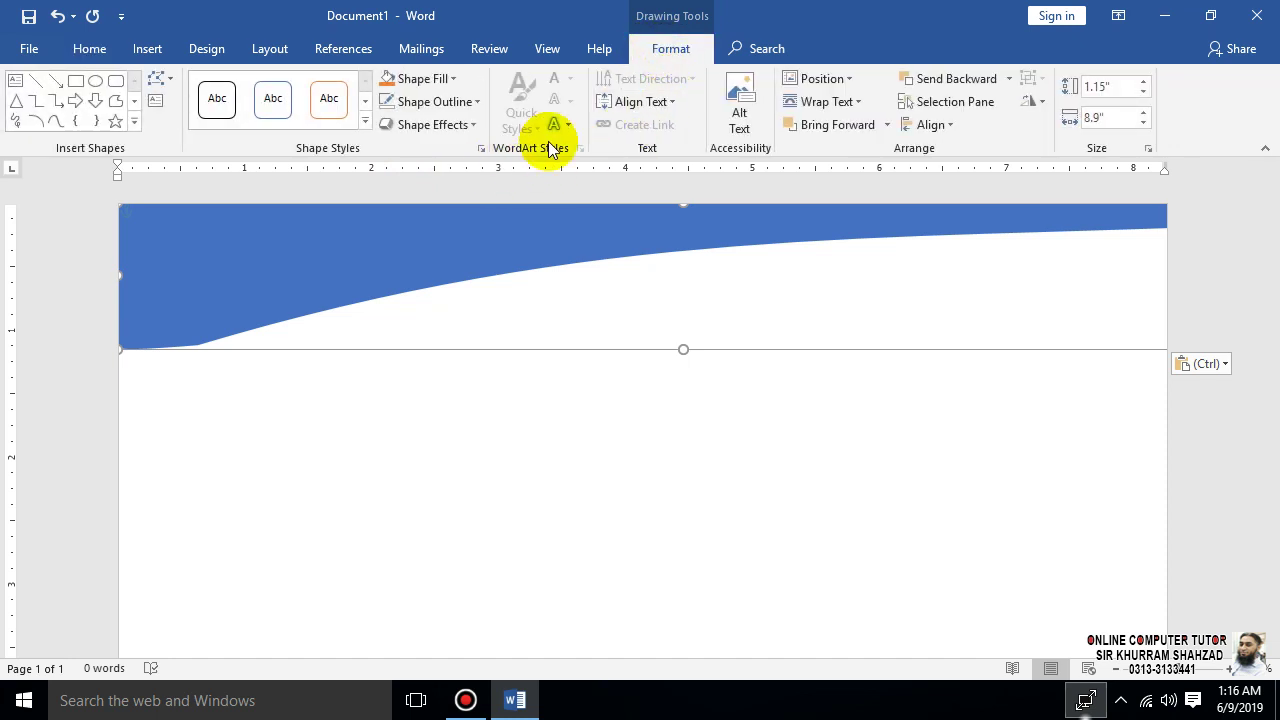
left_click_drag(409, 263, 394, 380)
left_click(385, 242)
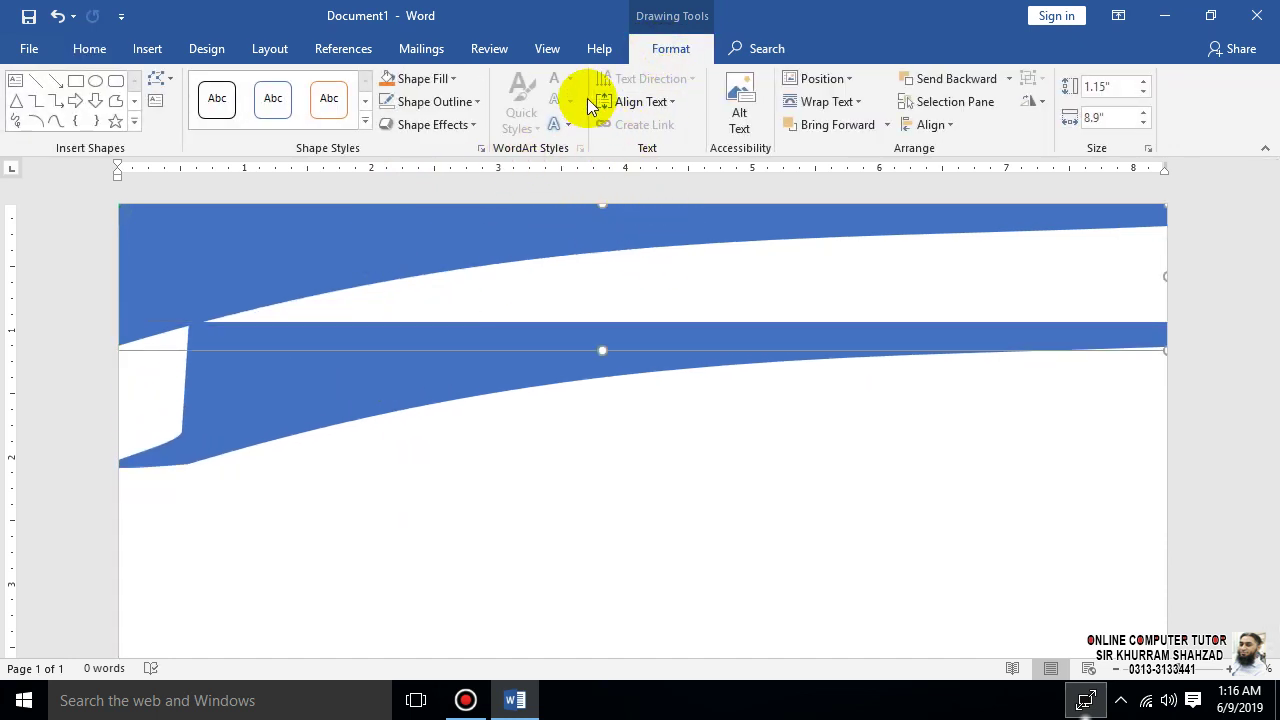
- Fill the upper wave dark blue and the lower copy light blue
left_click(454, 79)
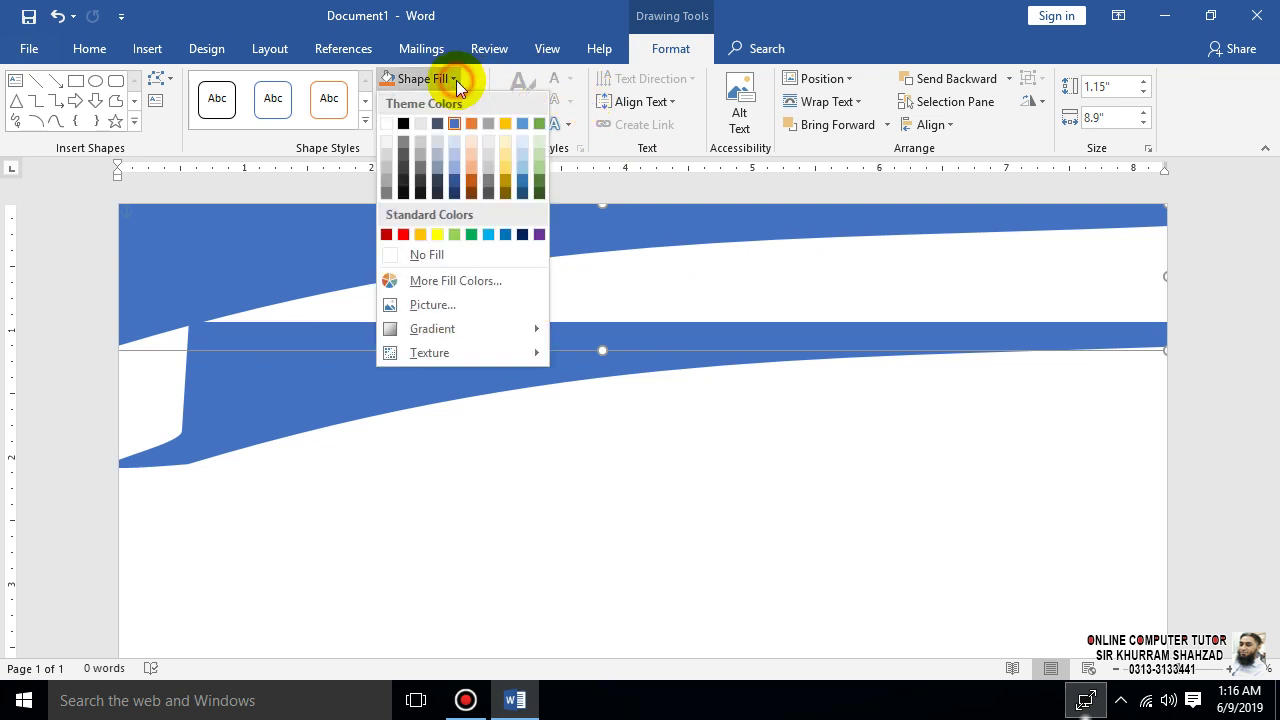
left_click(452, 179)
left_click(461, 375)
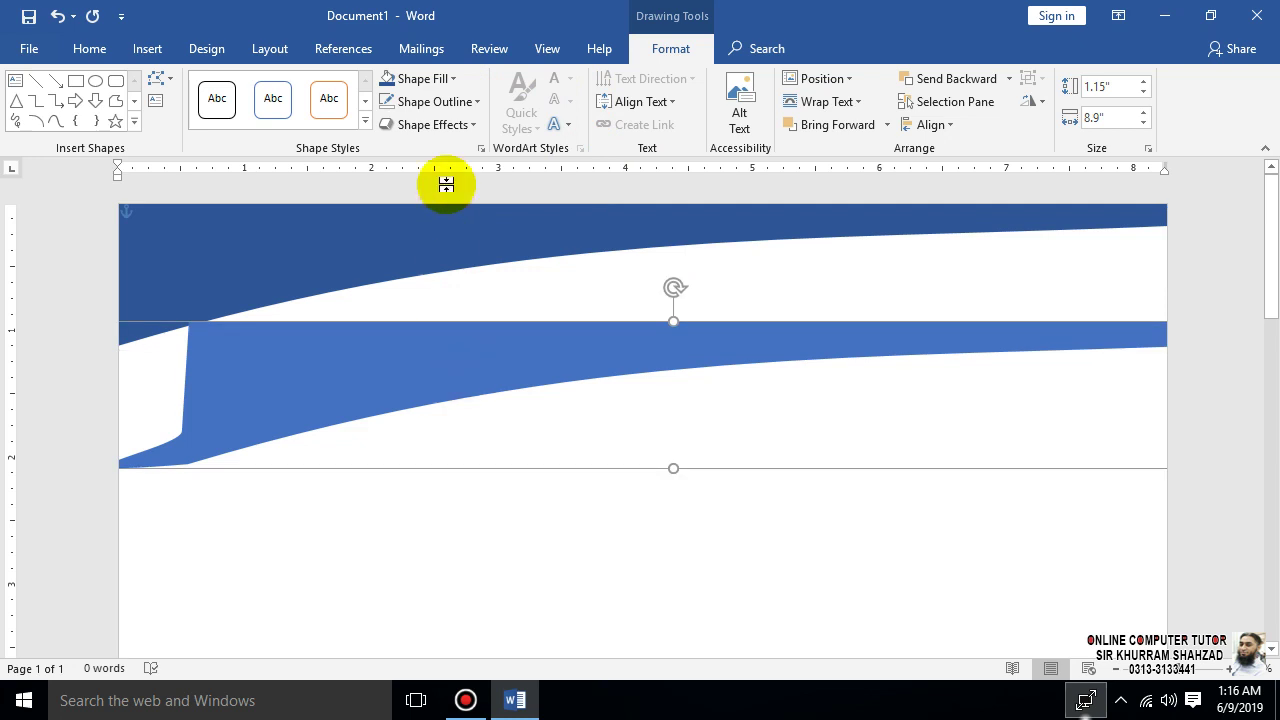
left_click(450, 82)
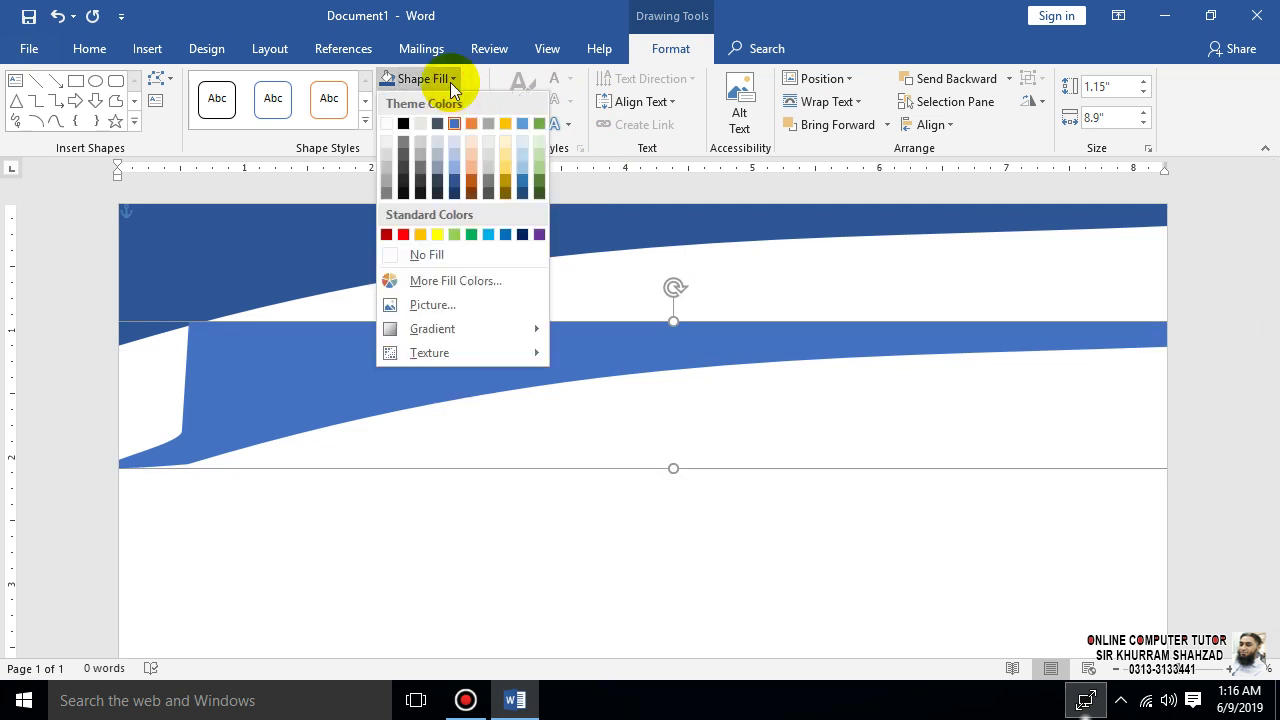
left_click(455, 176)
- Move the light blue wave up and send it behind the dark blue one
left_click_drag(538, 345, 458, 245)
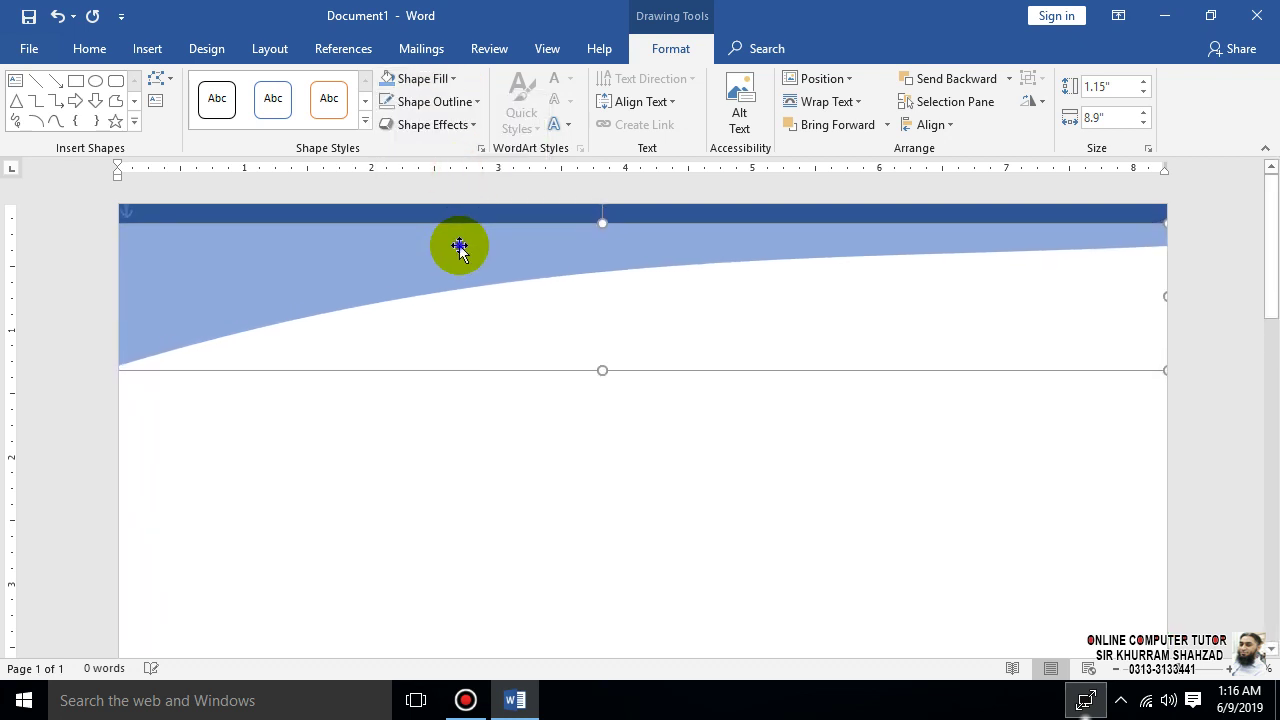
right_click(458, 245)
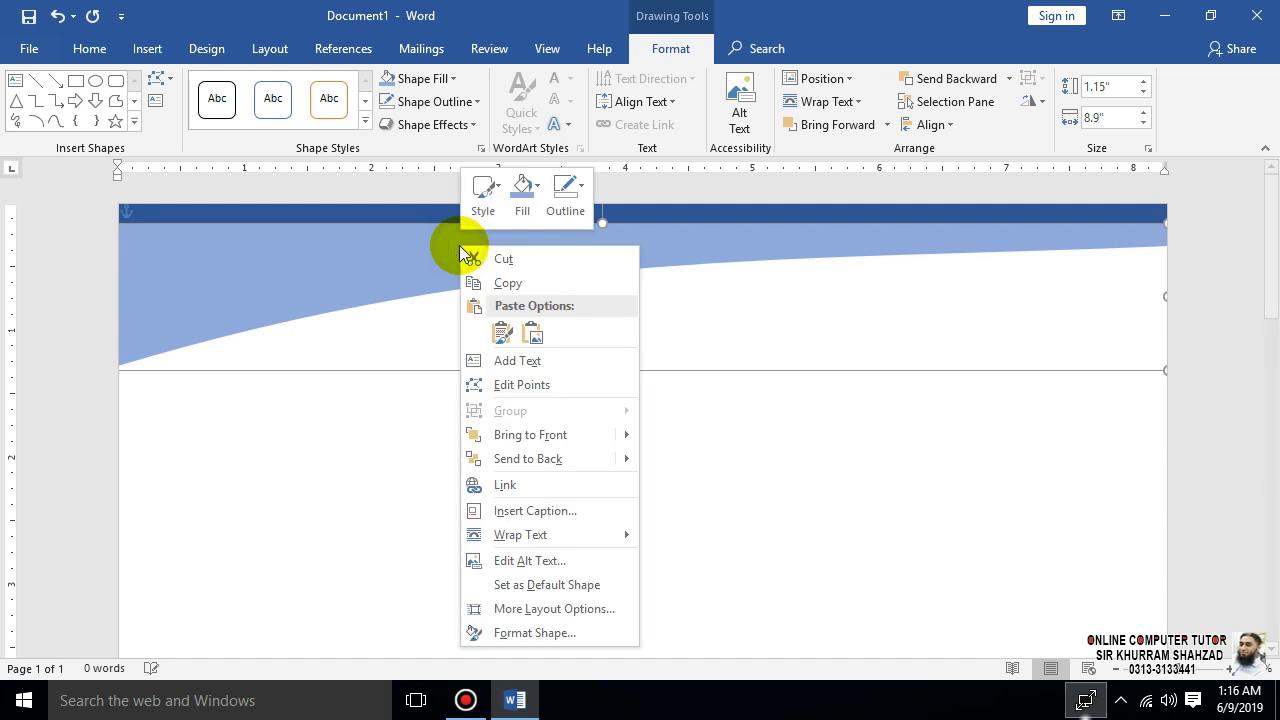
left_click(551, 456)
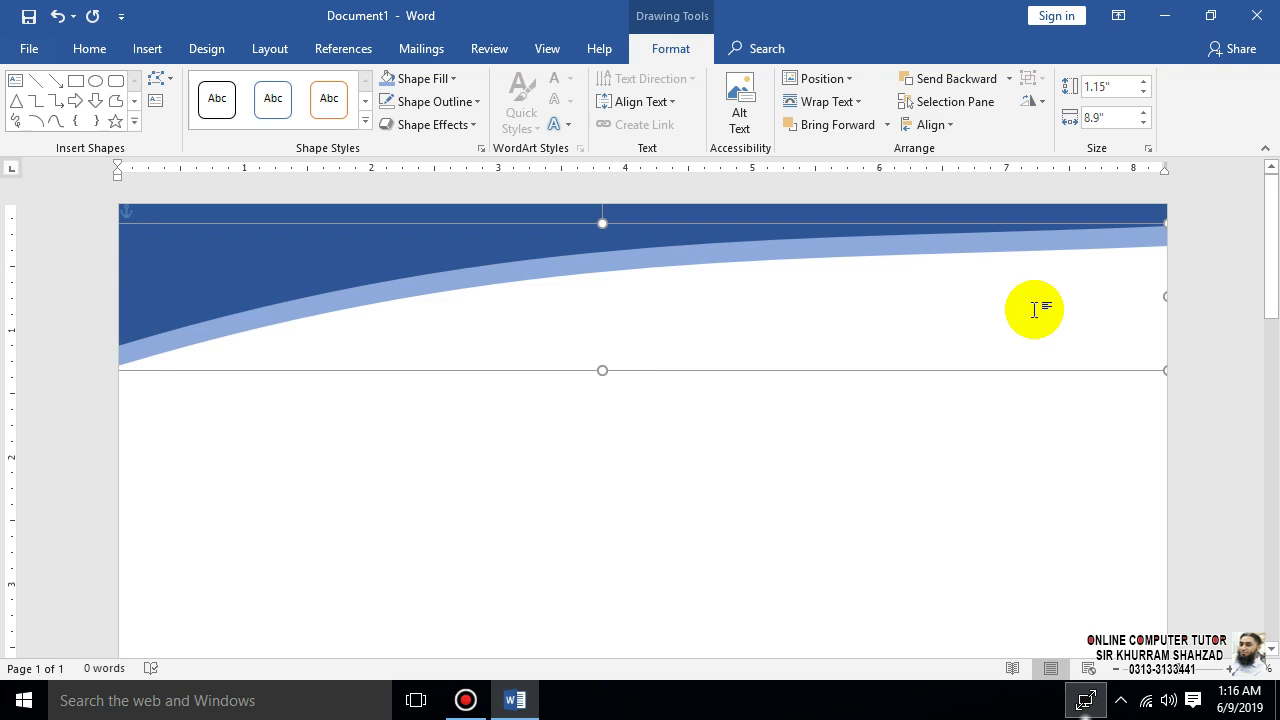
left_click(689, 457)
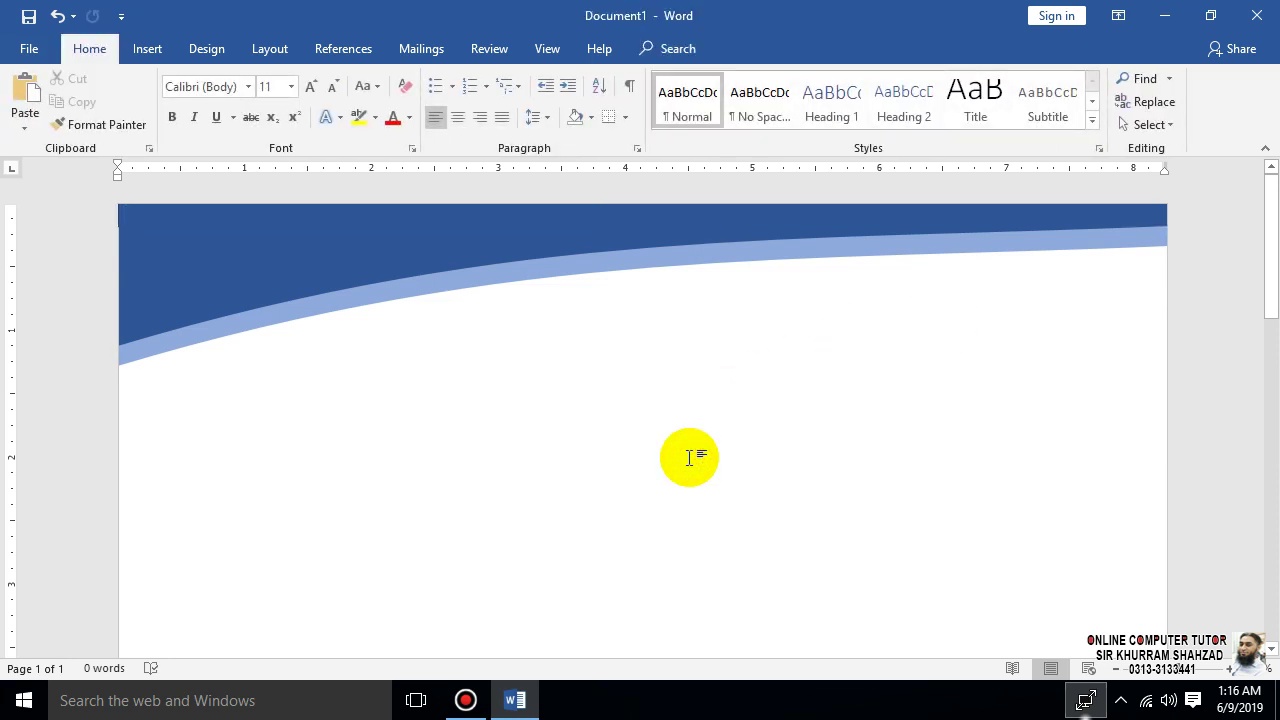
- Paste a third wave copy, send it to back, fill it light grey, and shift it left
left_click(608, 261)
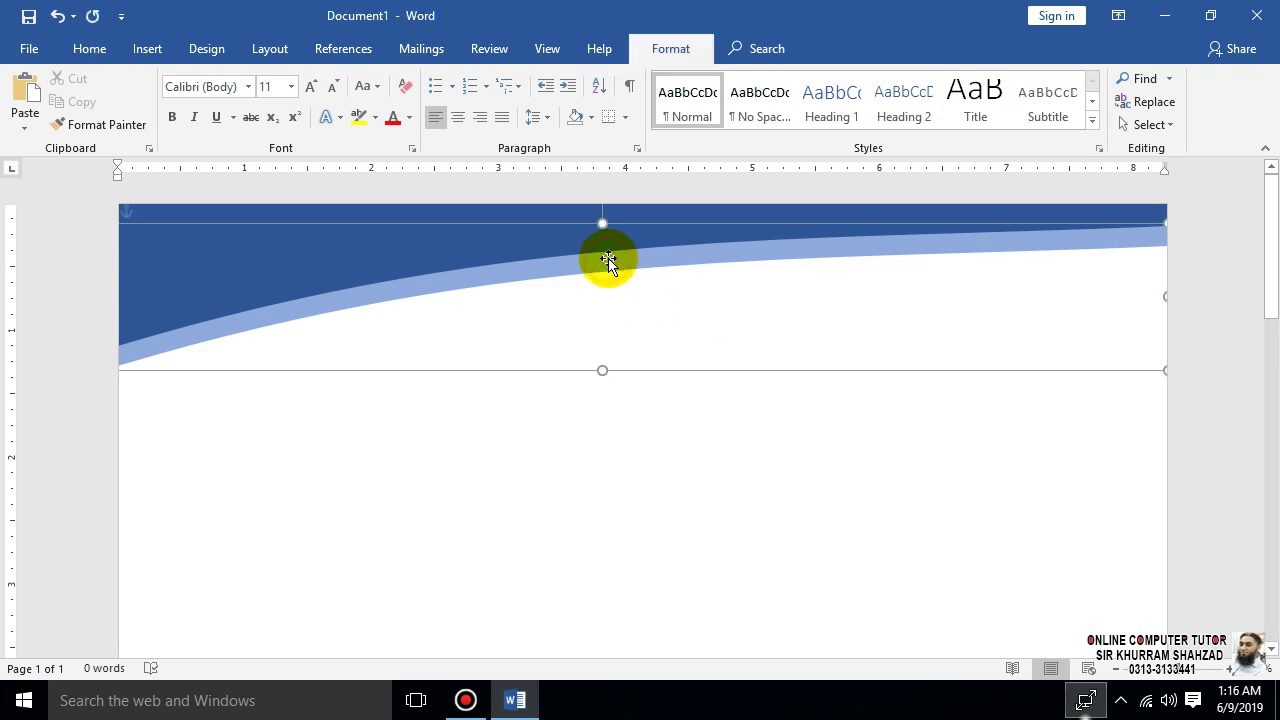
key("ctrl+v")
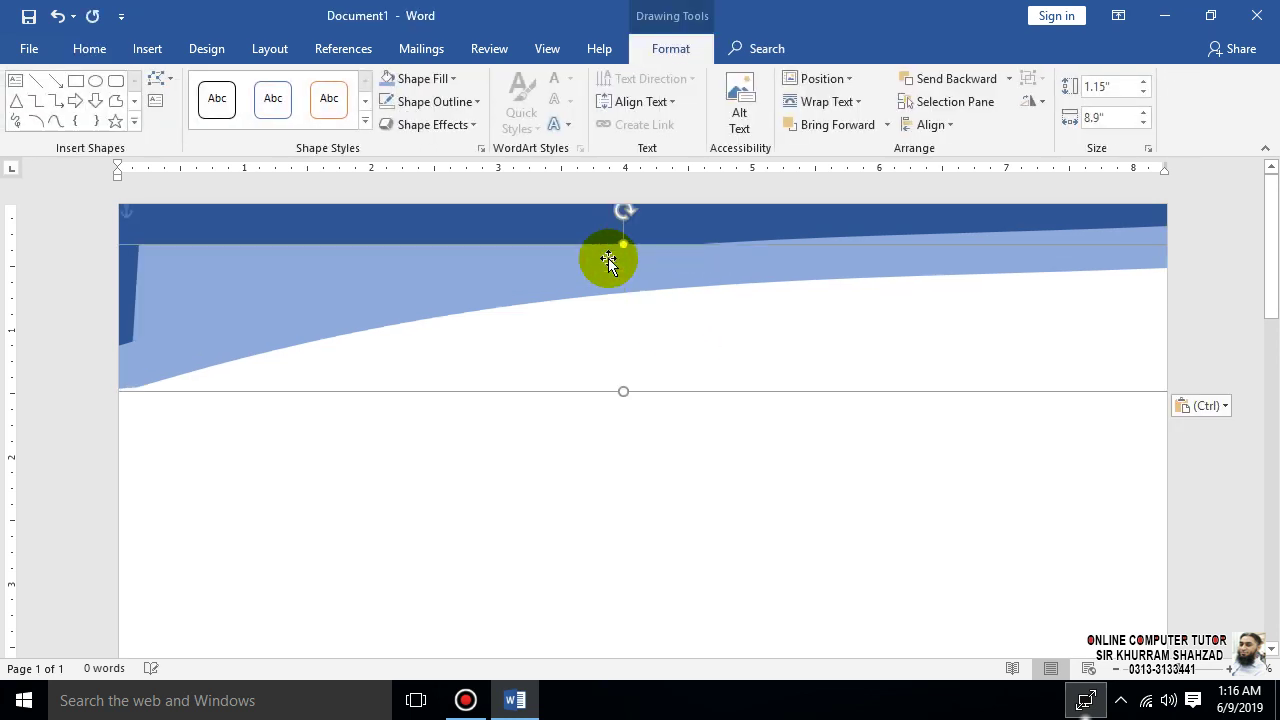
right_click(608, 260)
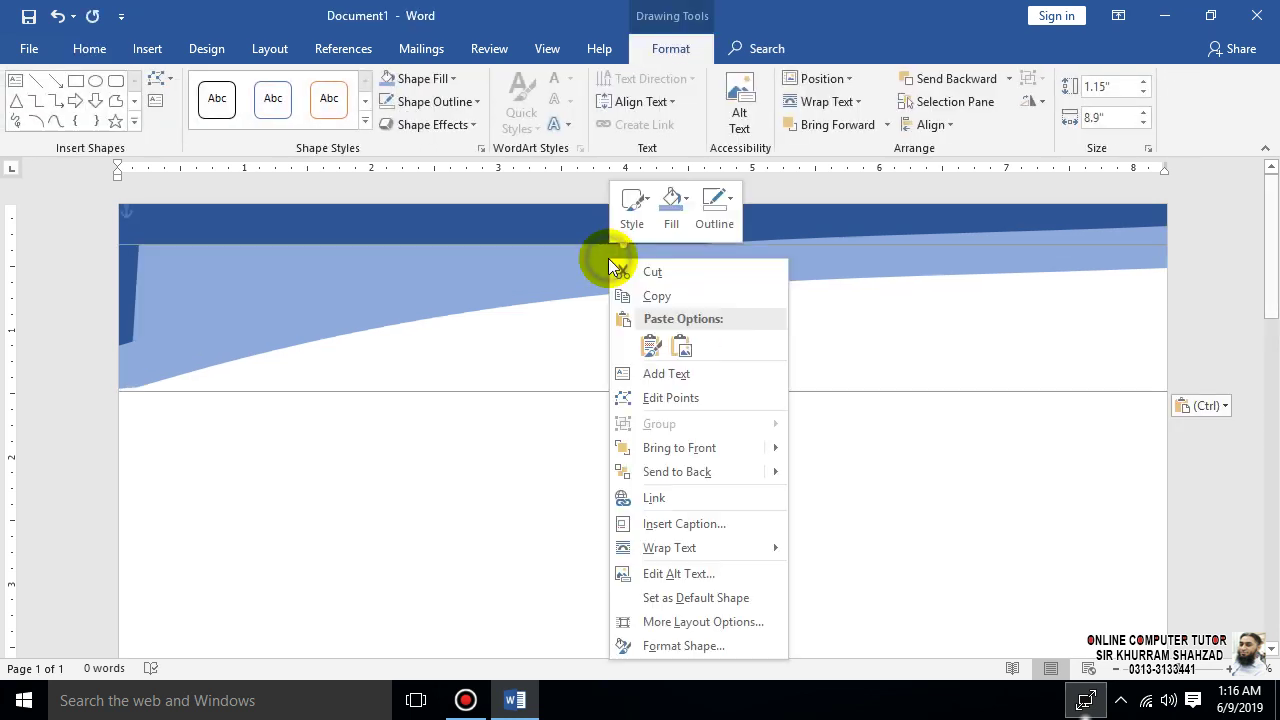
left_click(677, 472)
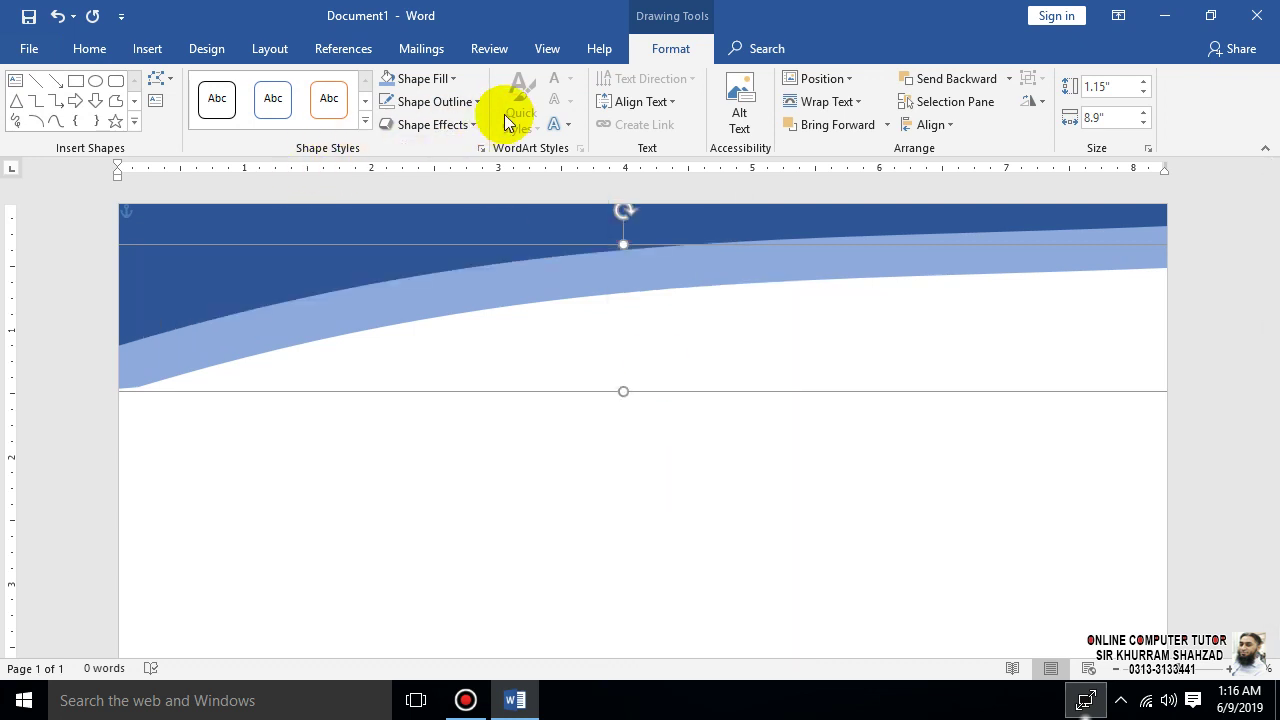
left_click(458, 84)
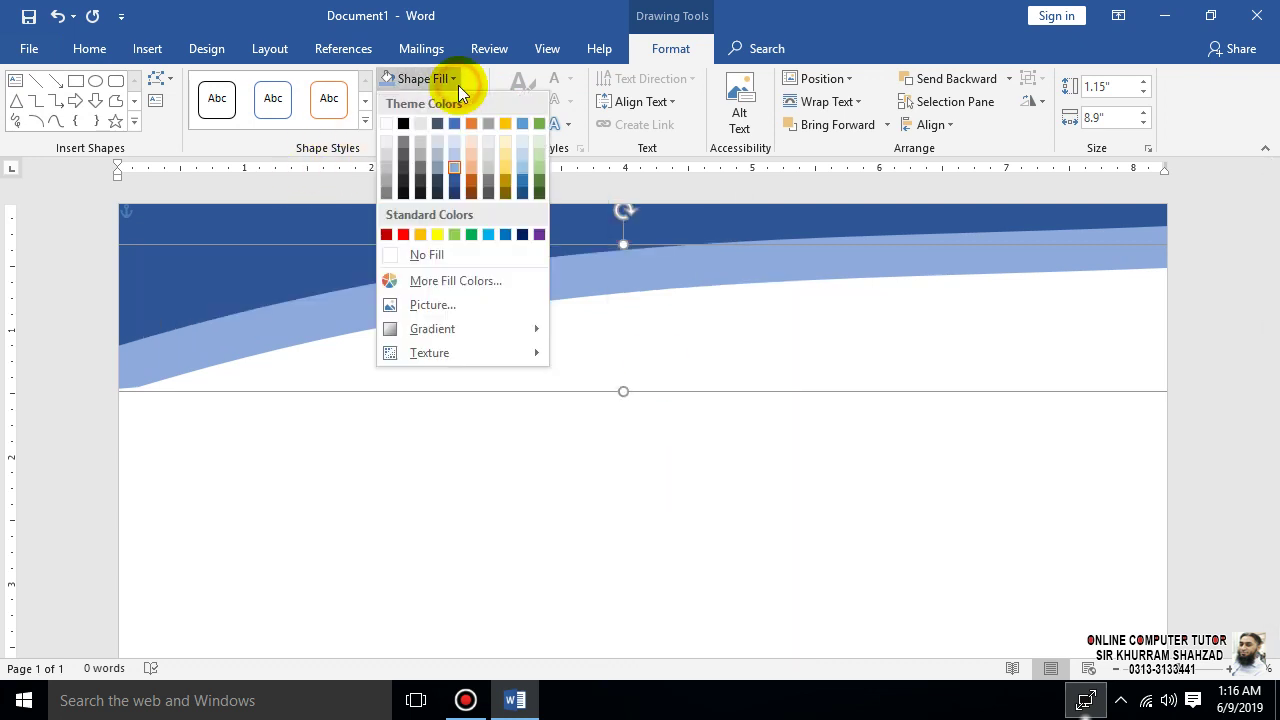
left_click(488, 146)
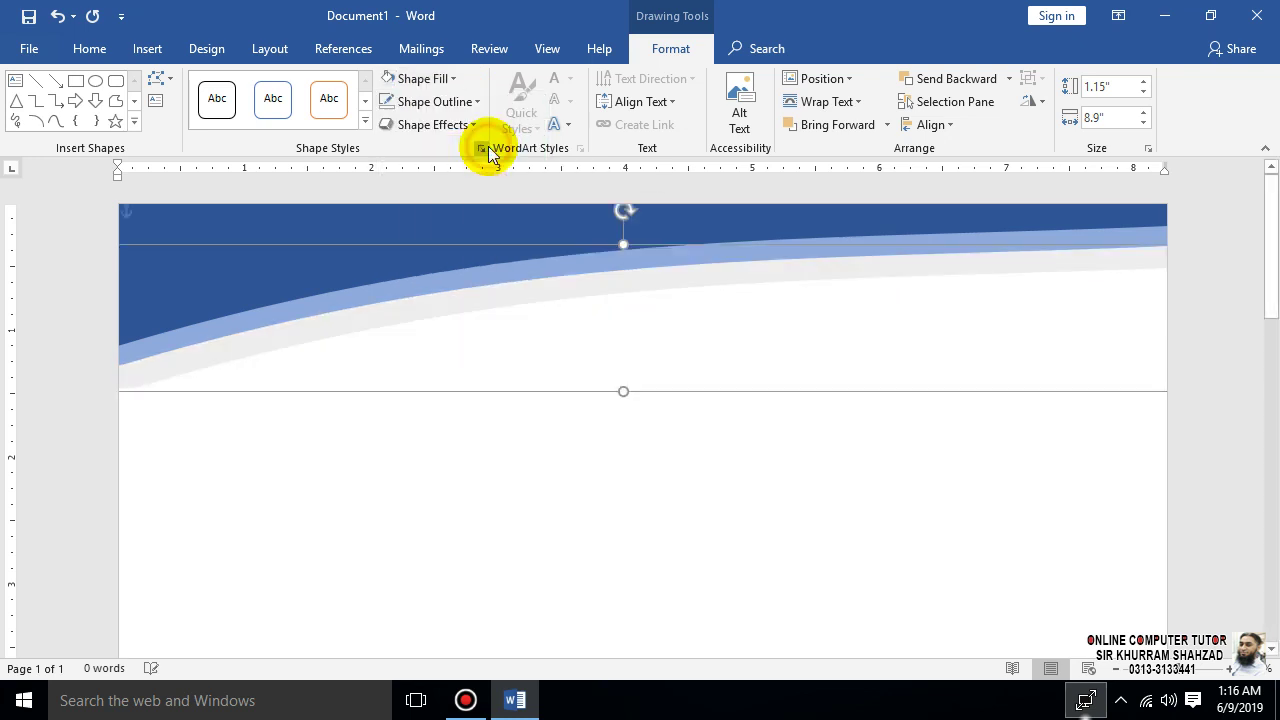
left_click_drag(963, 271, 858, 288)
- Raise the grey wave's top-right point and adjust its middle so it tapers at the right
right_click(862, 283)
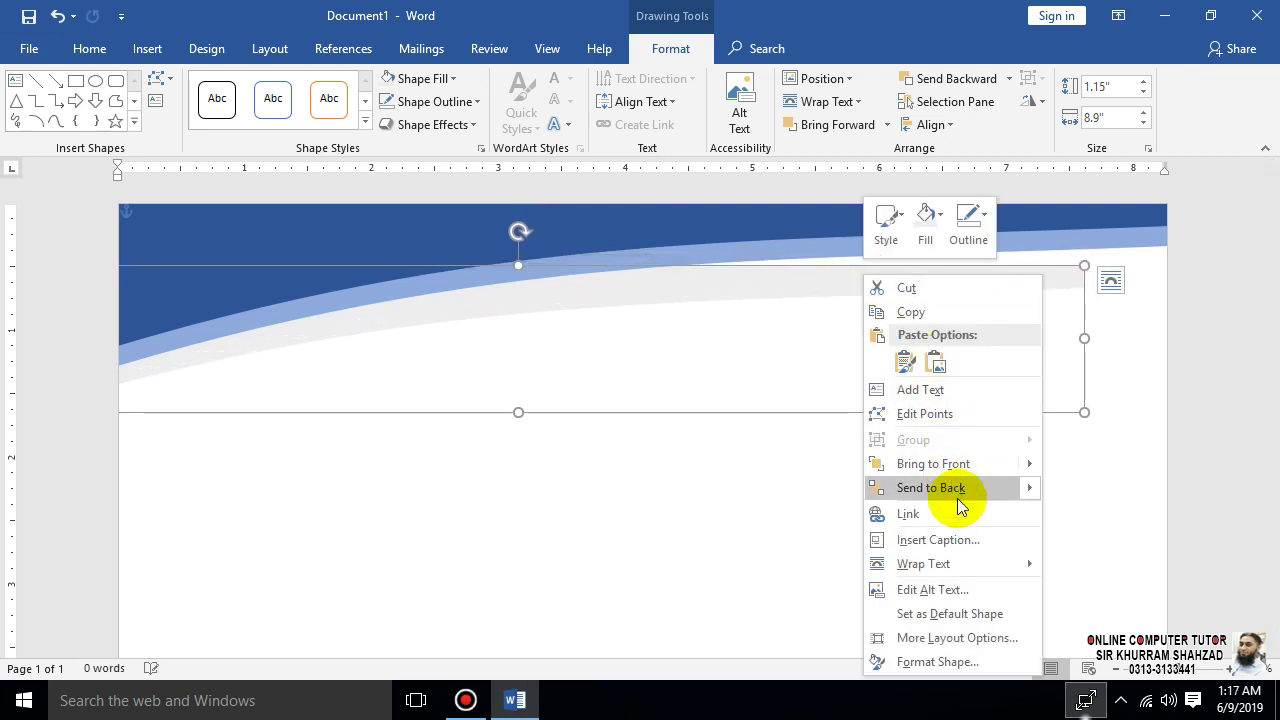
left_click(928, 416)
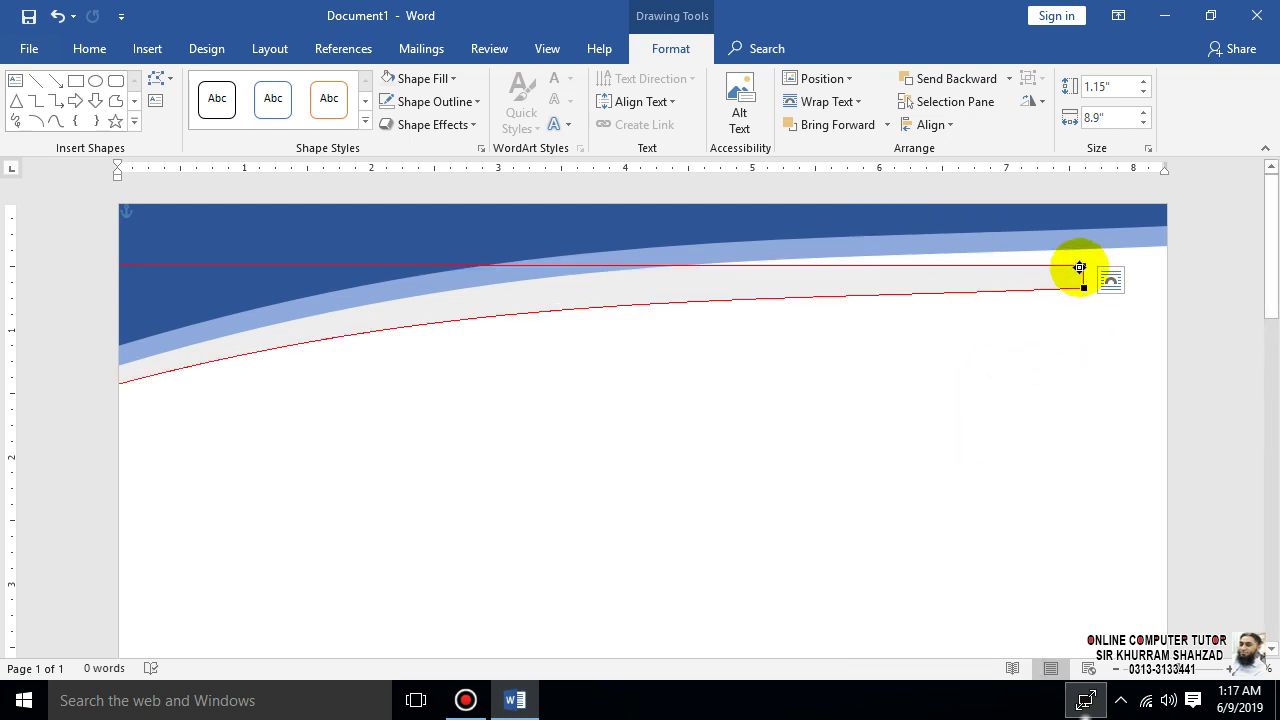
left_click_drag(1082, 262, 1077, 245)
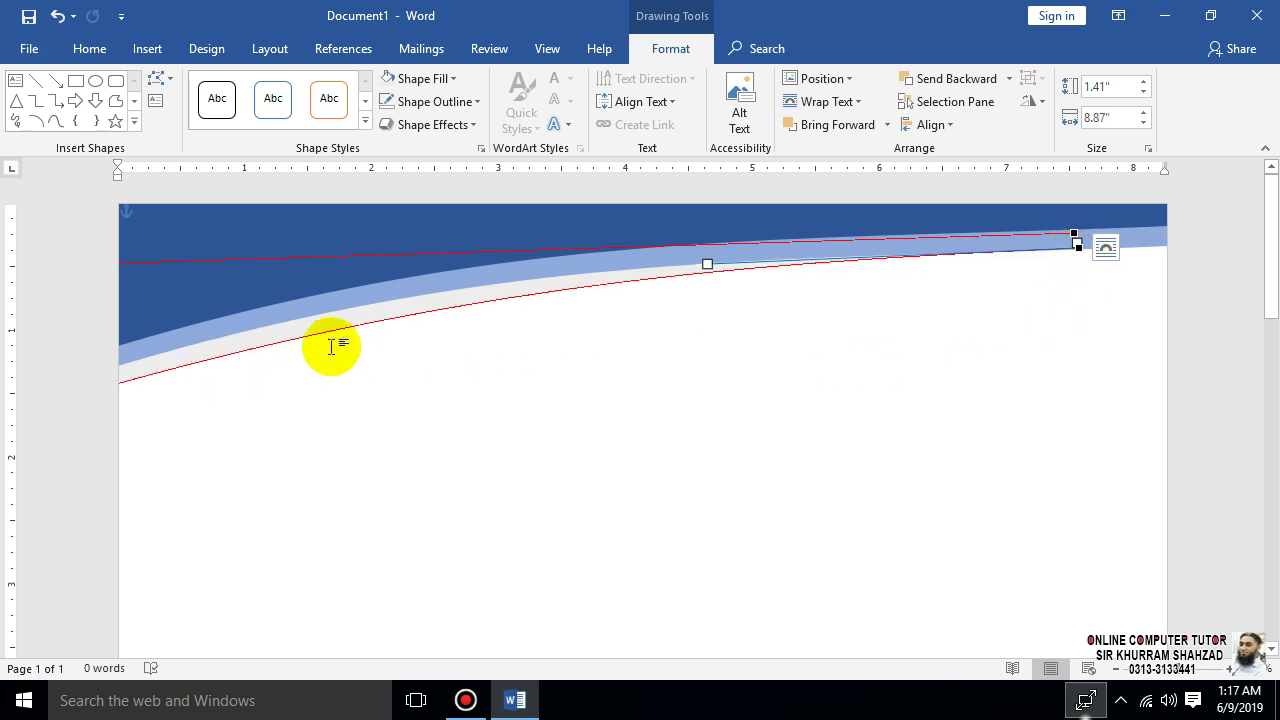
left_click_drag(709, 270, 710, 274)
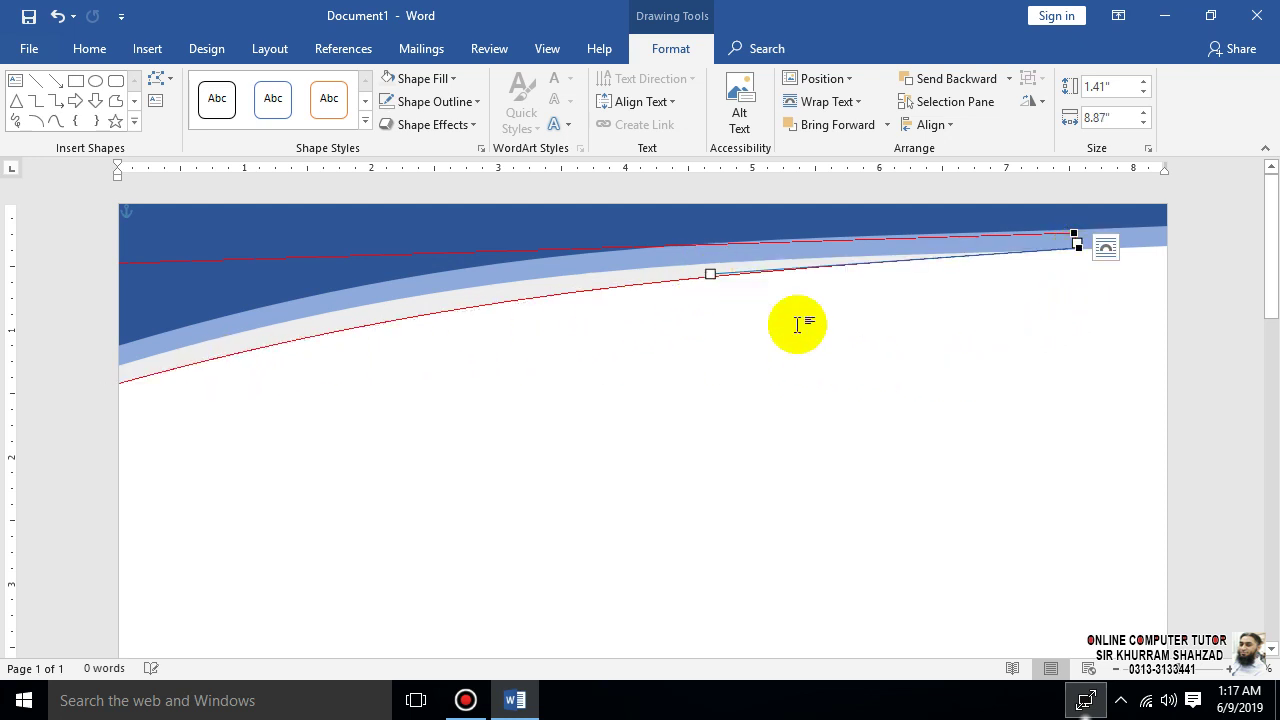
left_click(820, 346)
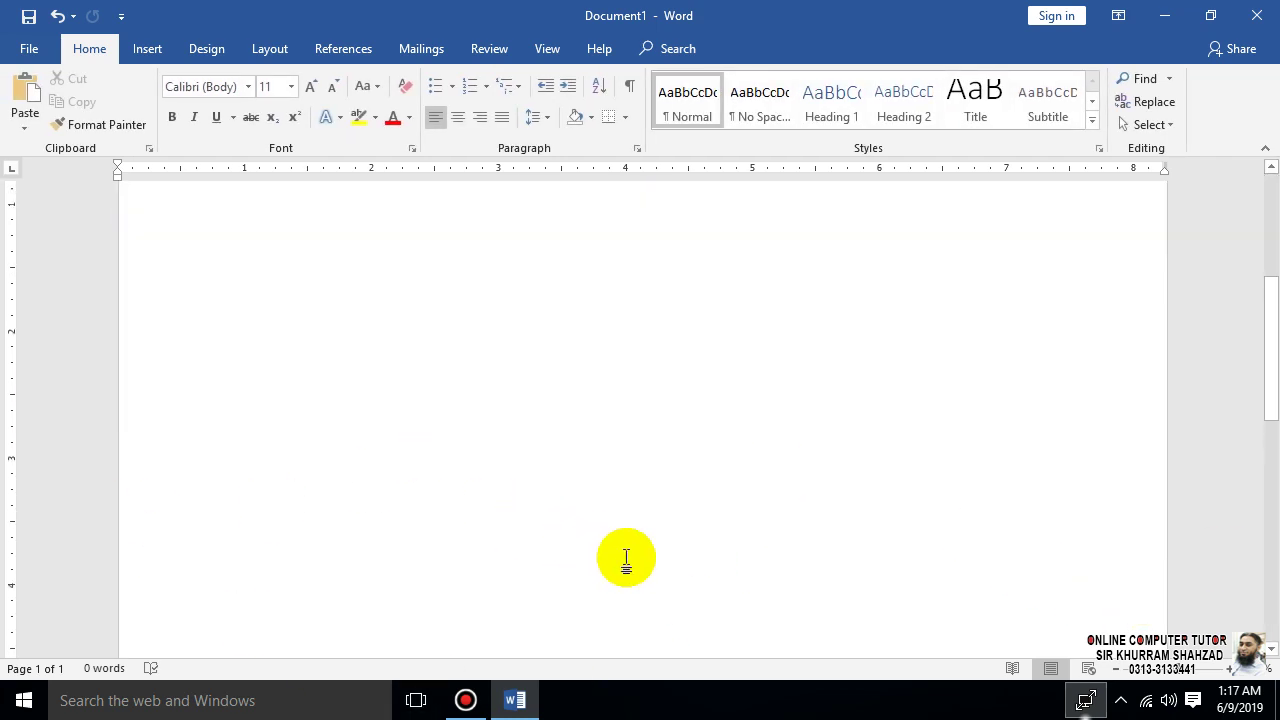
- Copy the dark blue header wave and bring a copy down the page
scroll(626, 560, "down", 6)
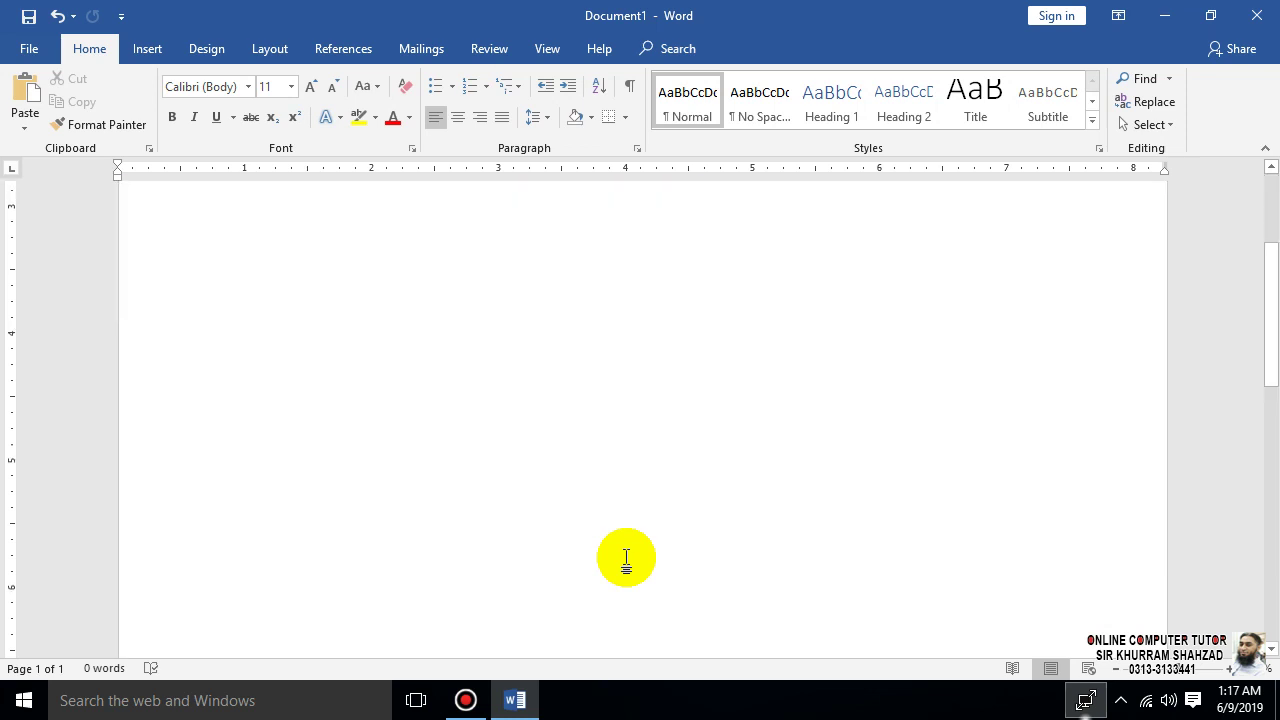
scroll(626, 560, "down", 3)
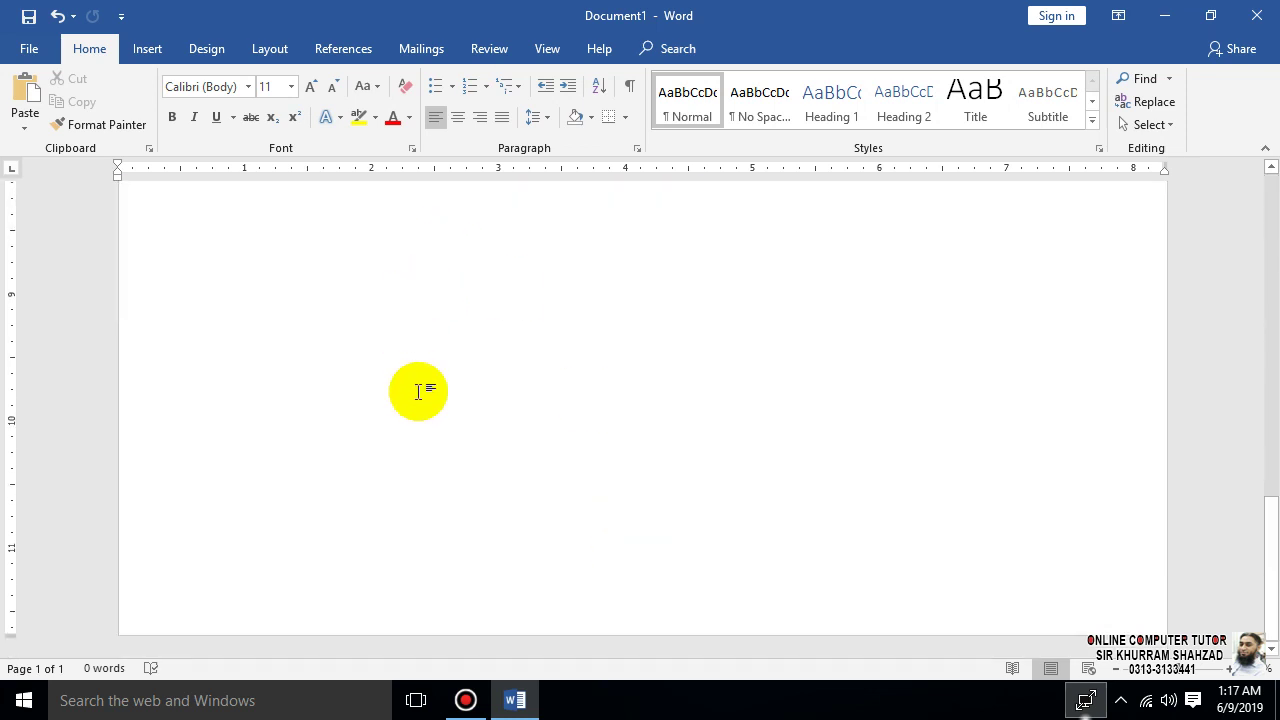
scroll(480, 398, "up", 20)
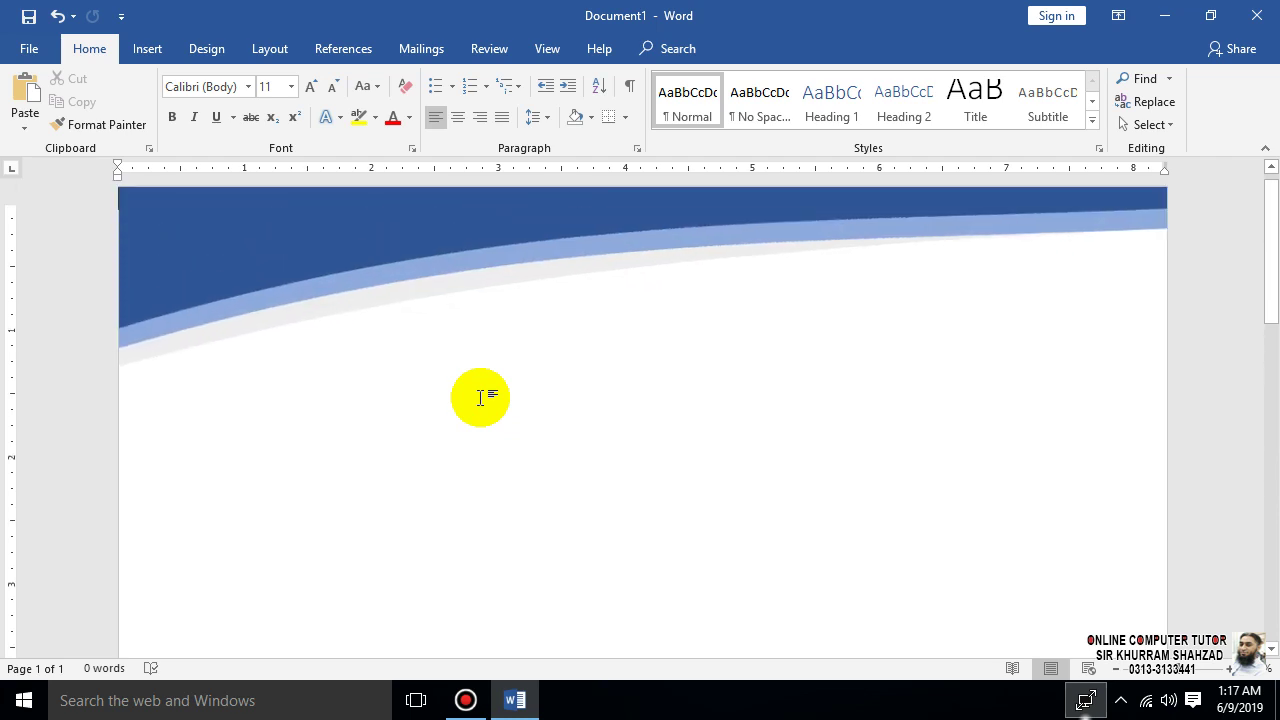
left_click(252, 292)
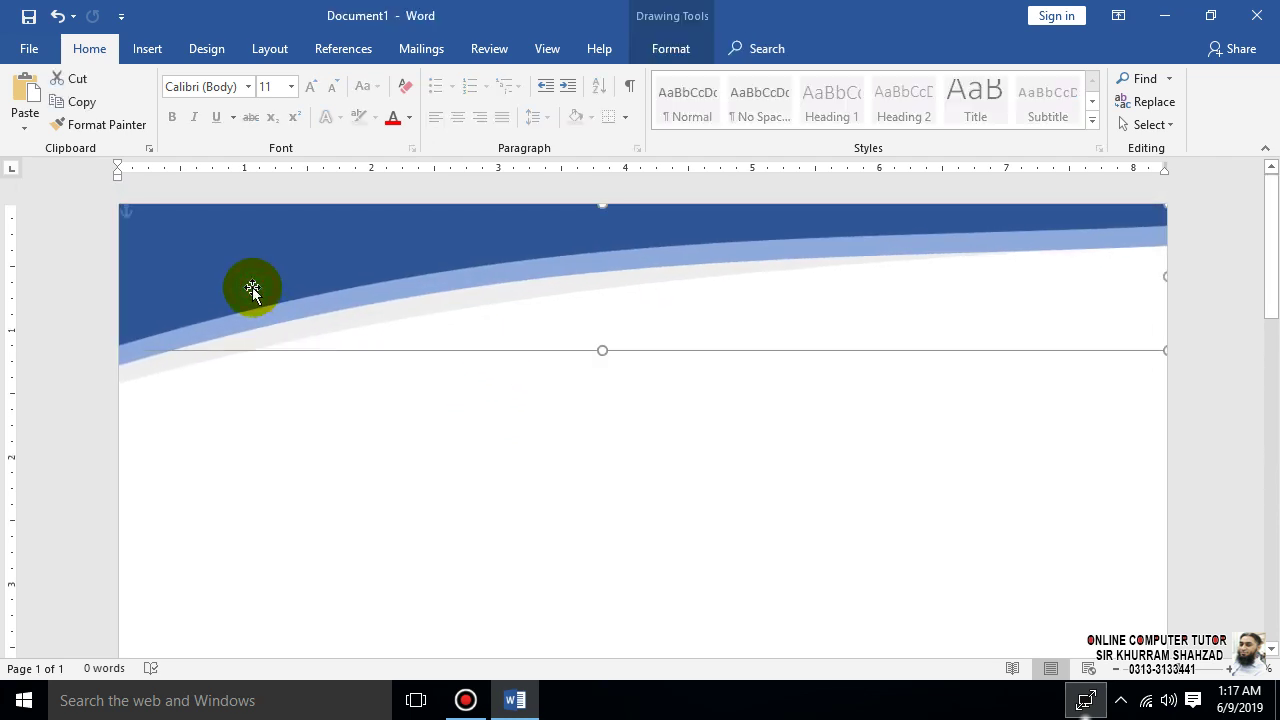
right_click(252, 292)
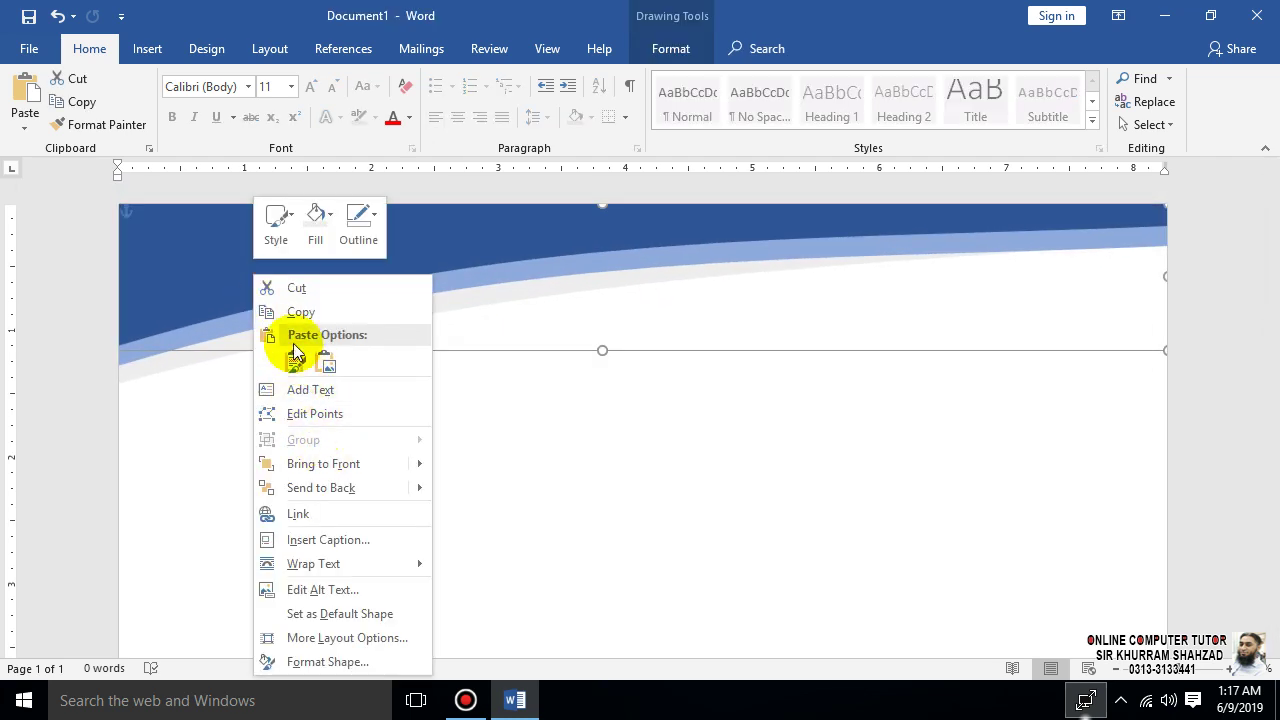
left_click(305, 311)
left_click(395, 418)
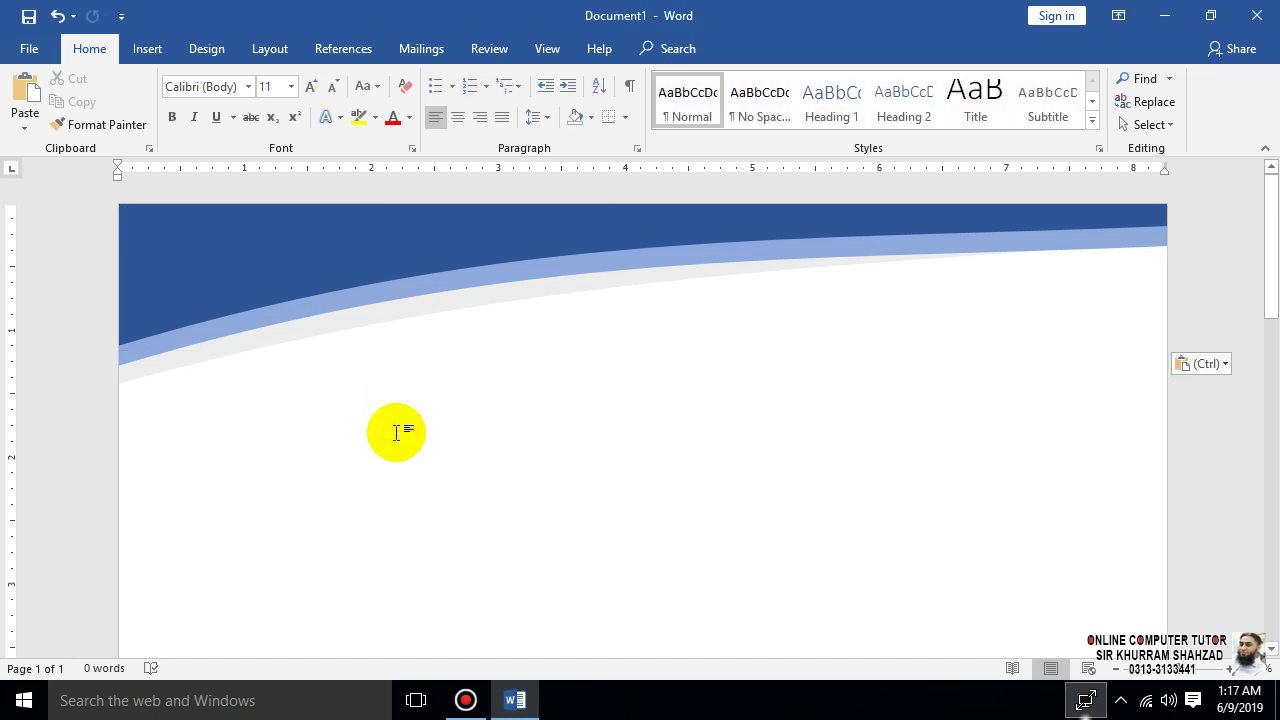
left_click_drag(316, 251, 388, 520)
scroll(588, 530, "down", 10)
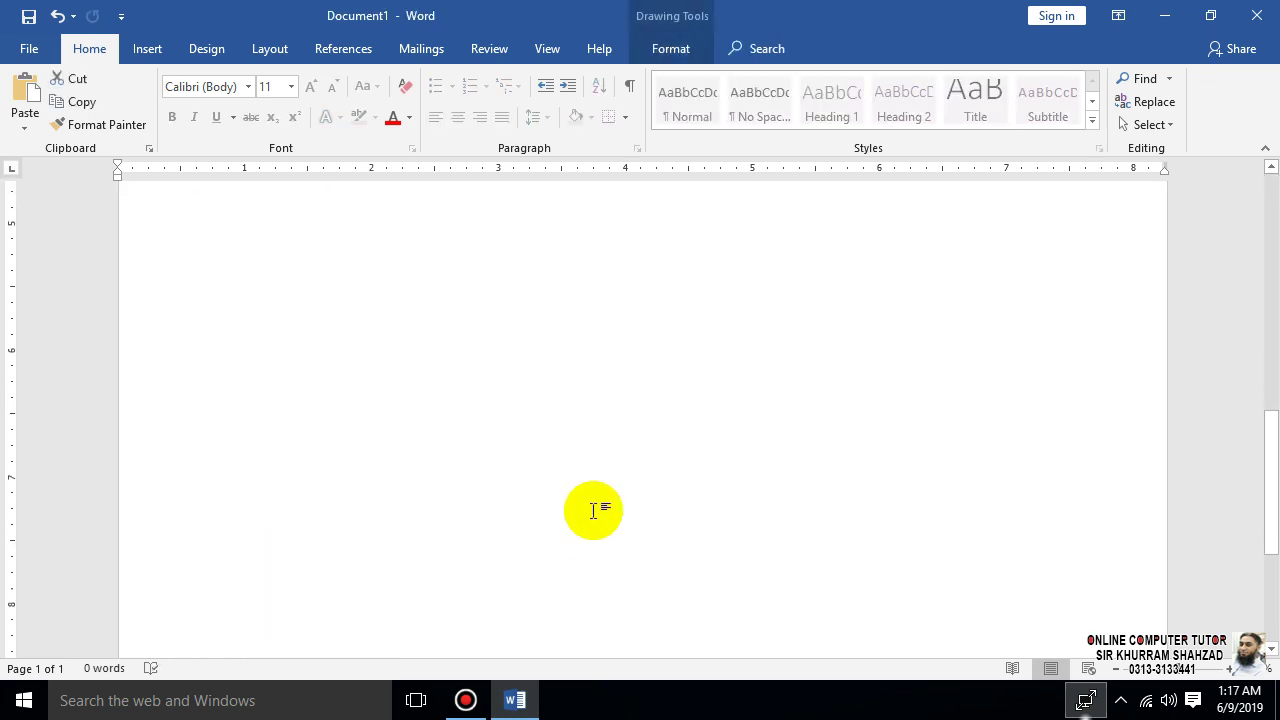
scroll(686, 343, "up", 10)
- Rotate the copy 180° and place it along the page bottom as a footer wave
left_click_drag(758, 340, 754, 535)
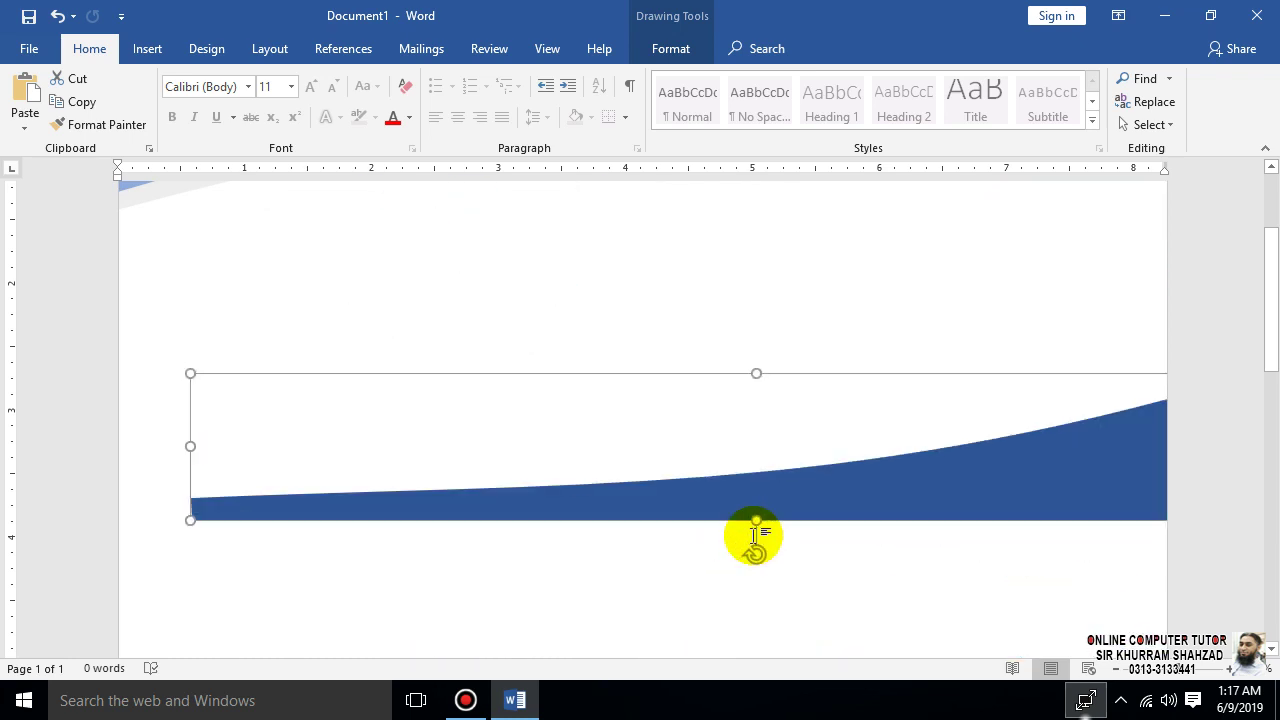
scroll(988, 460, "down", 5)
left_click_drag(954, 234, 914, 512)
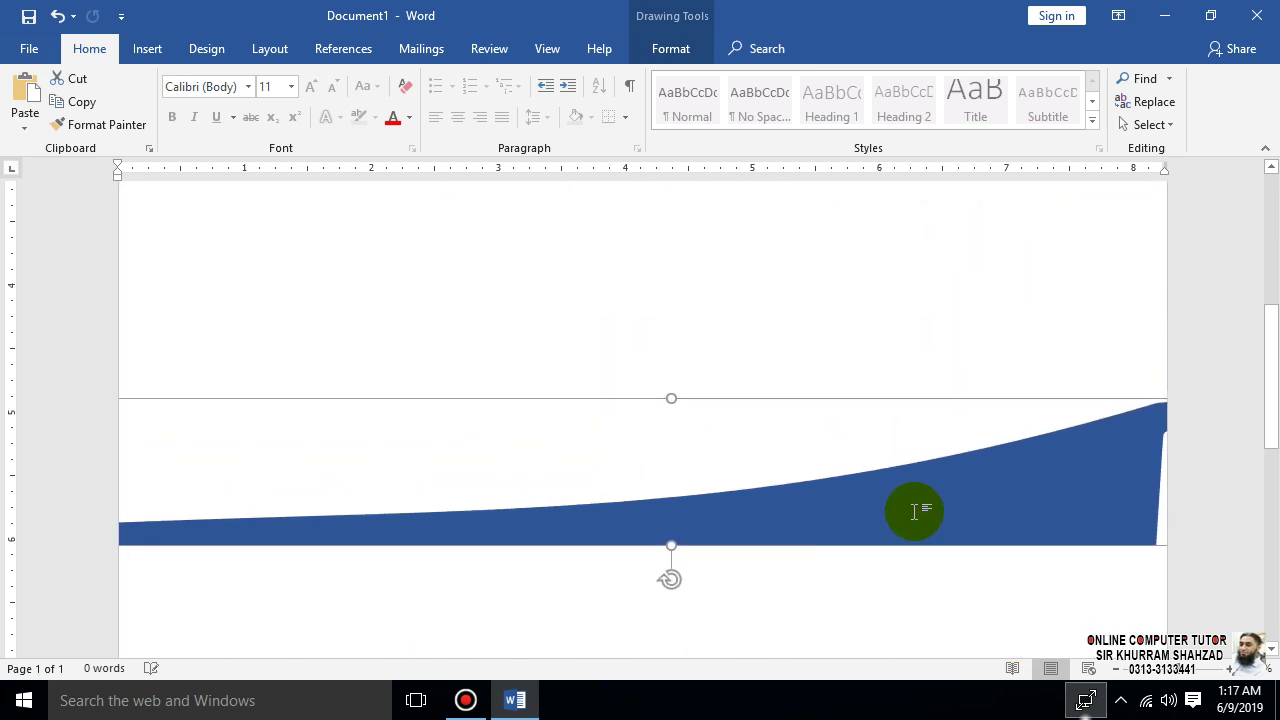
scroll(894, 314, "down", 5)
left_click_drag(903, 227, 923, 651)
scroll(963, 557, "down", 5)
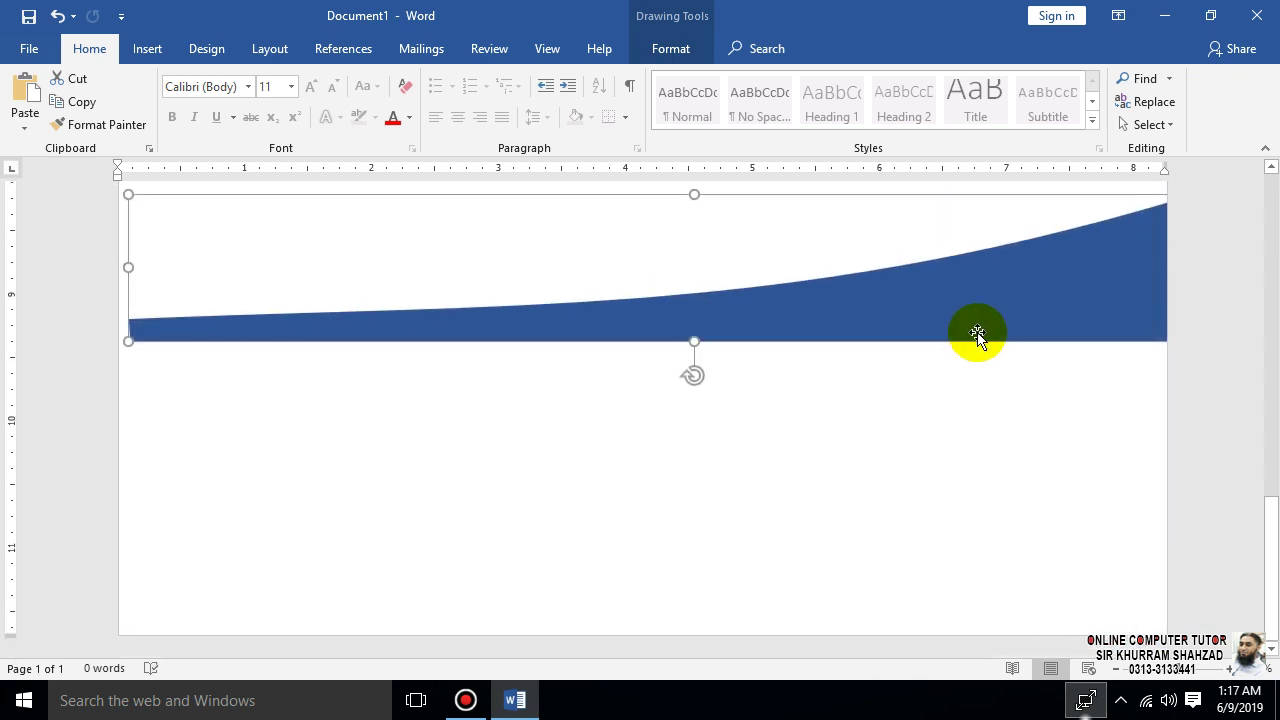
left_click_drag(977, 336, 969, 613)
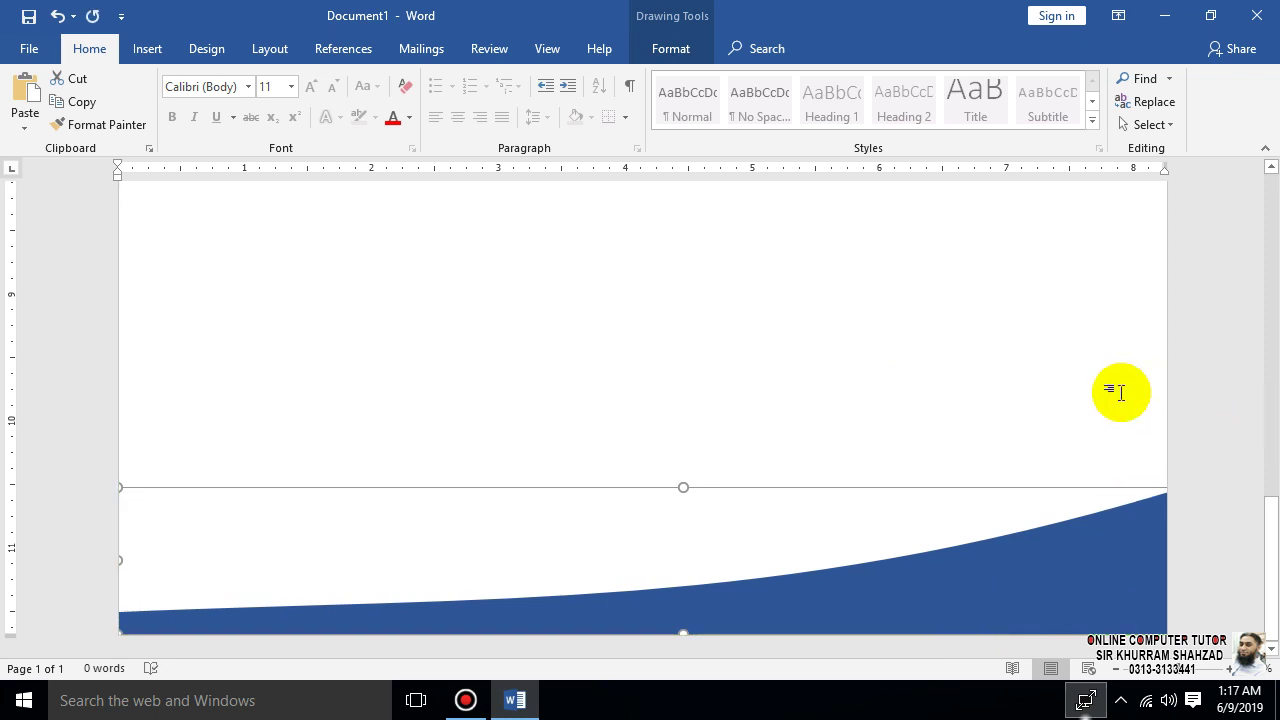
left_click(948, 355)
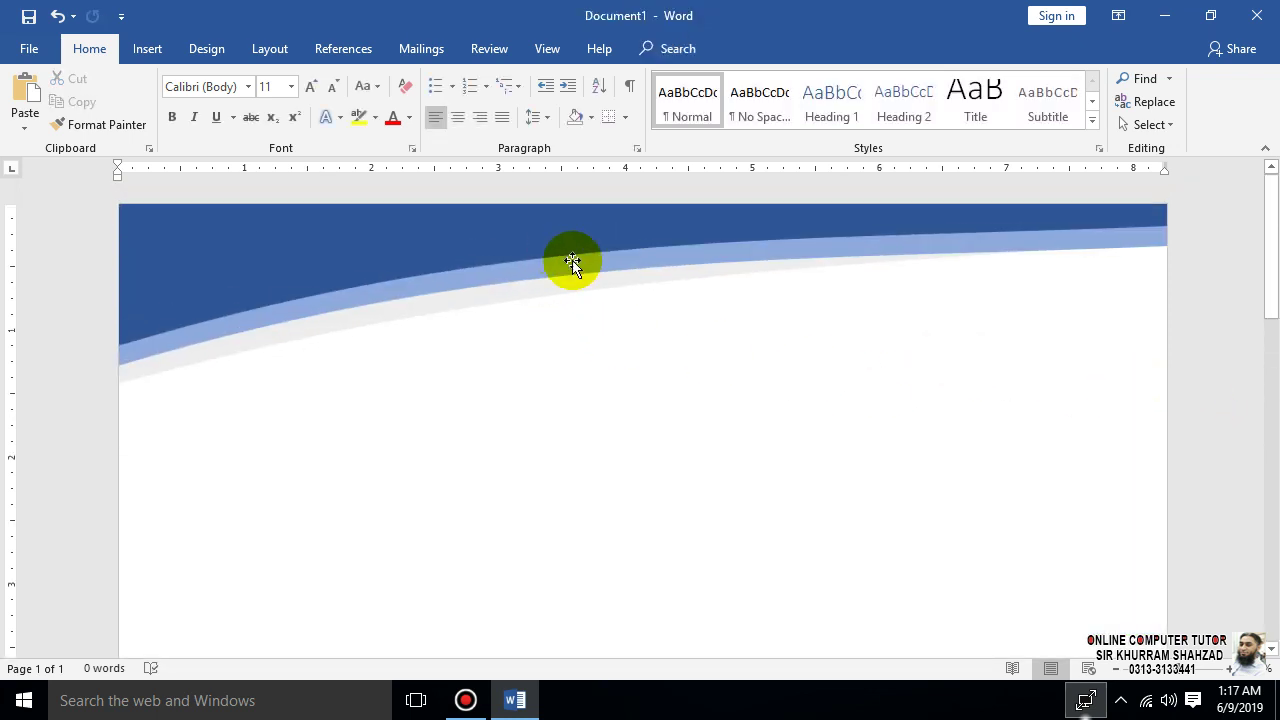
- Paste a light-blue wave copy and drag it down to the page bottom
left_click(573, 263)
key("ctrl+v")
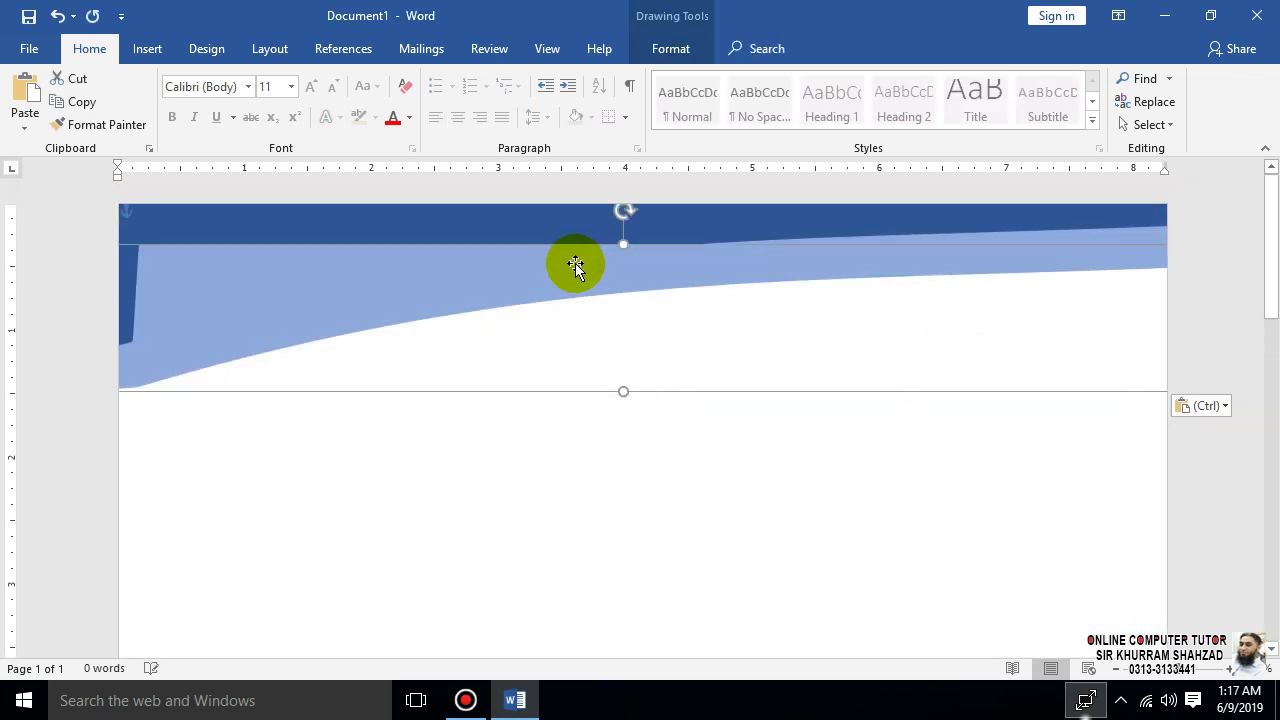
left_click_drag(566, 261, 607, 596)
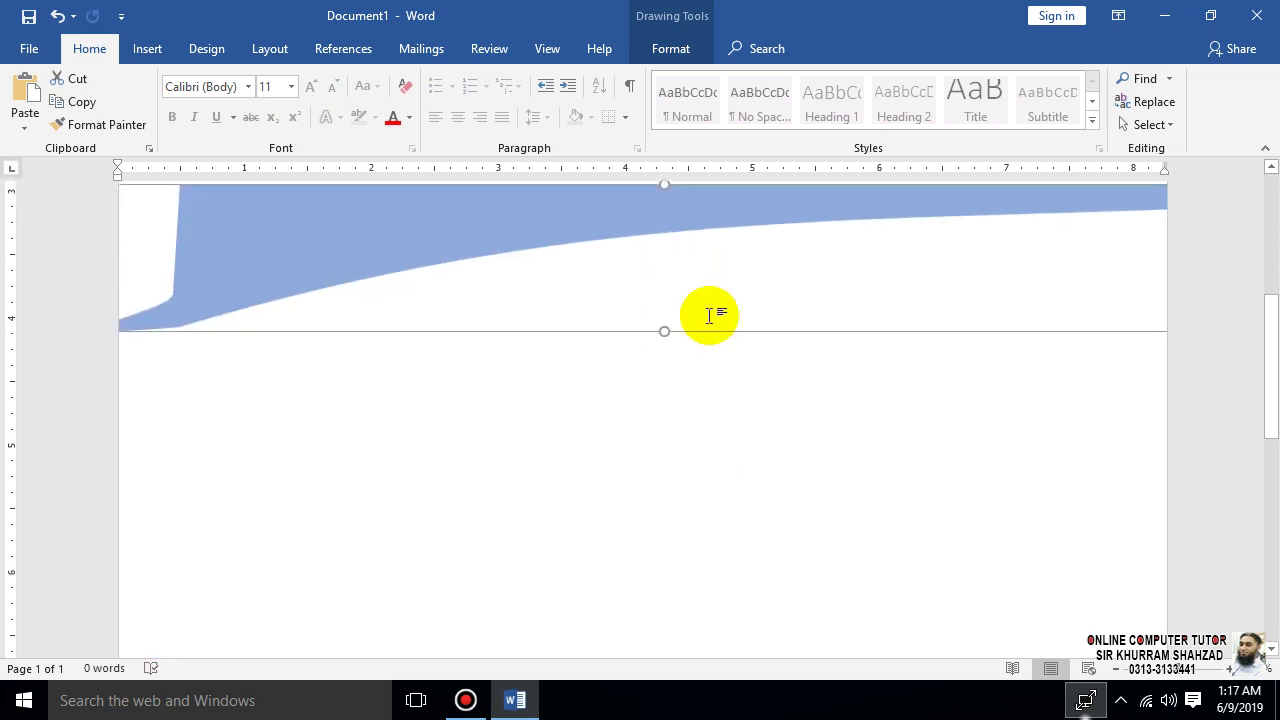
left_click_drag(576, 210, 470, 614)
scroll(803, 440, "down", 6)
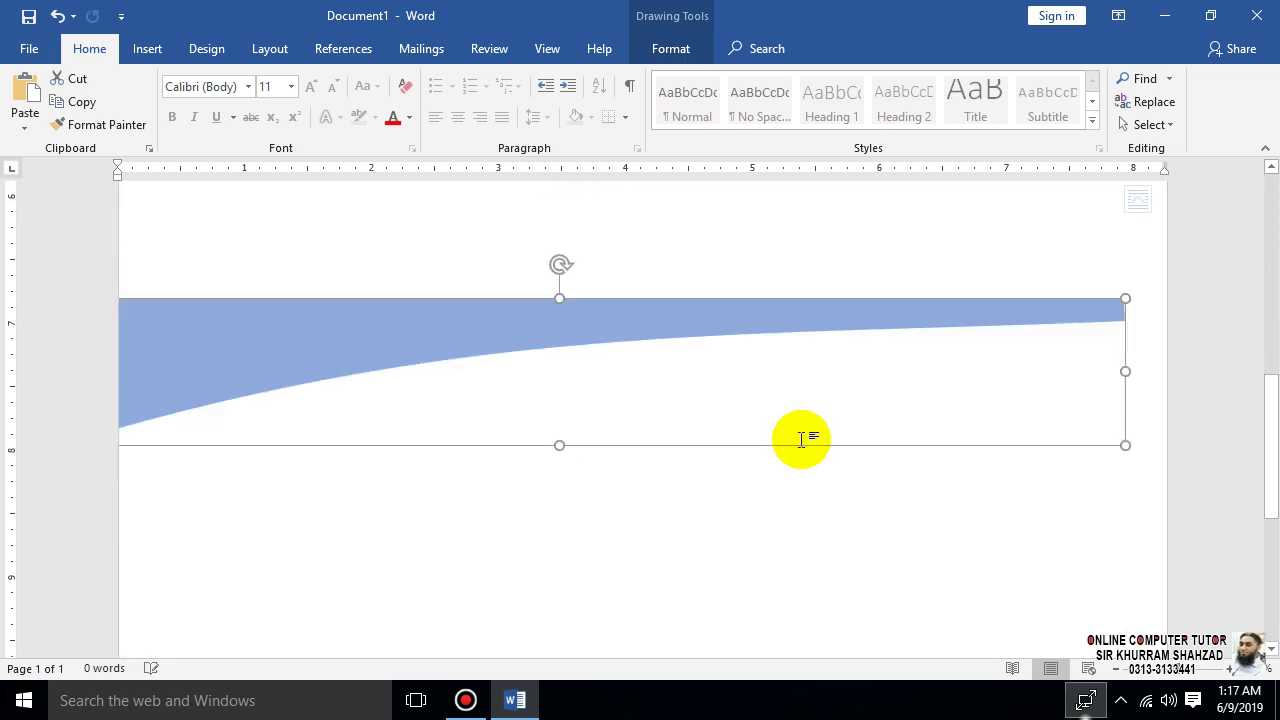
scroll(905, 430, "up", 1)
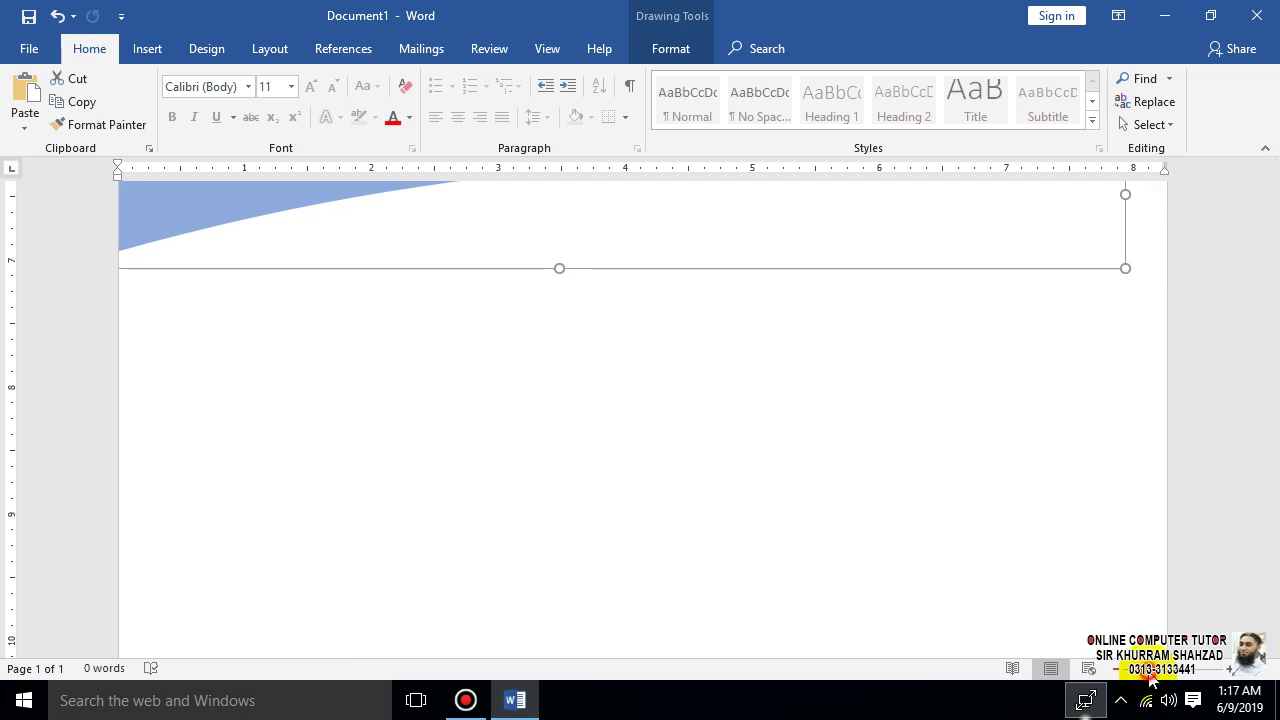
left_click(1148, 670)
scroll(757, 459, "down", 3)
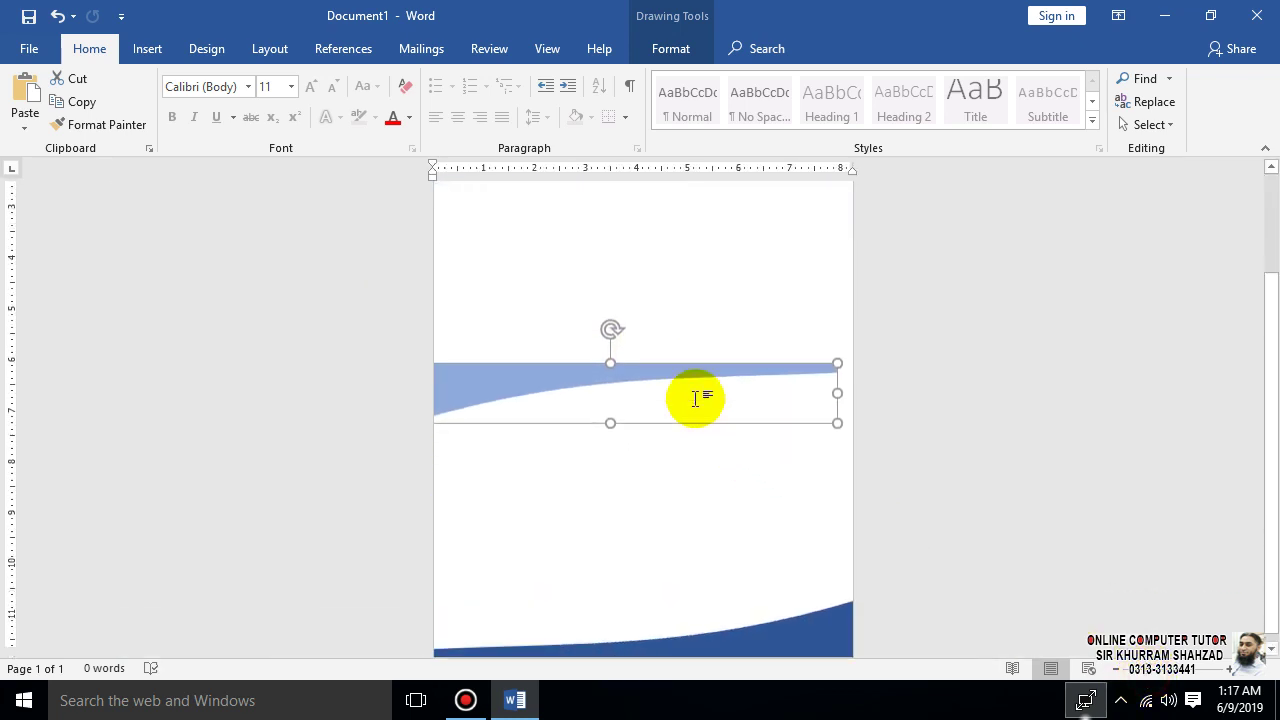
left_click_drag(522, 363, 528, 574)
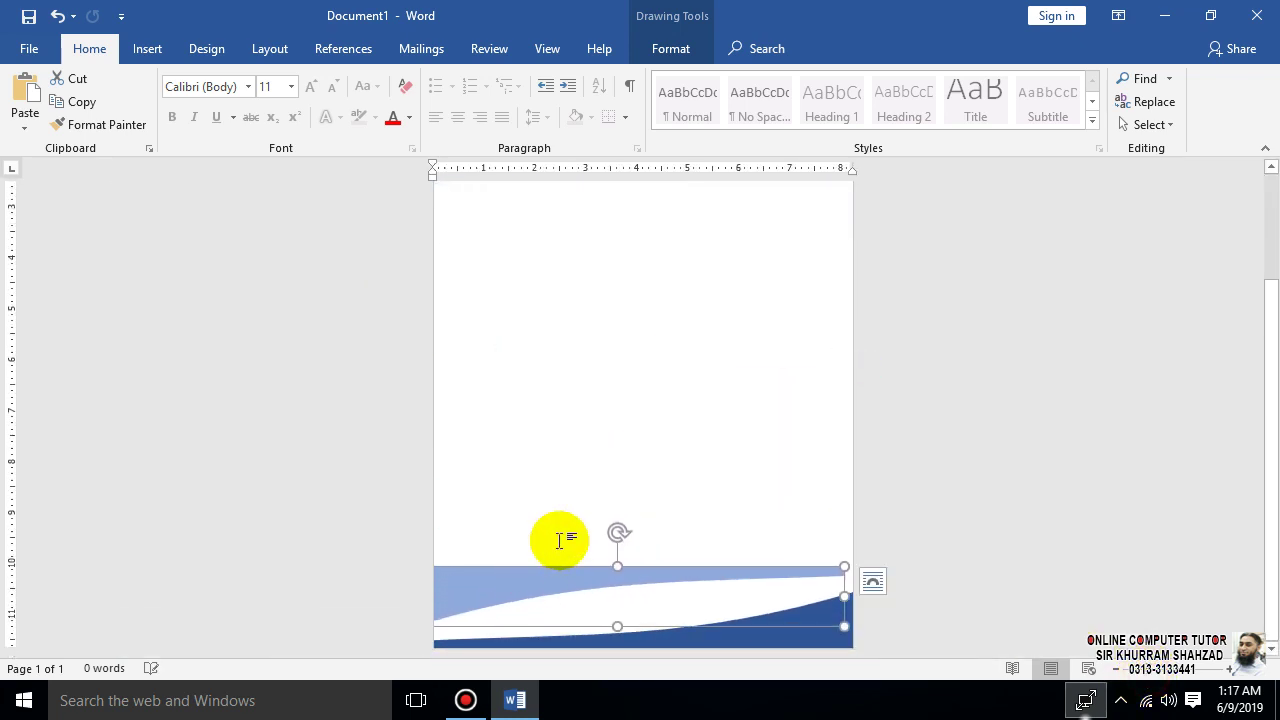
- Tilt and slide the light-blue wave along the footer, then send it behind the dark wave
left_click_drag(617, 530, 617, 631)
mouse_move(718, 612)
left_mouse_down()
mouse_move(764, 608)
mouse_move(740, 620)
left_mouse_up()
right_click(742, 617)
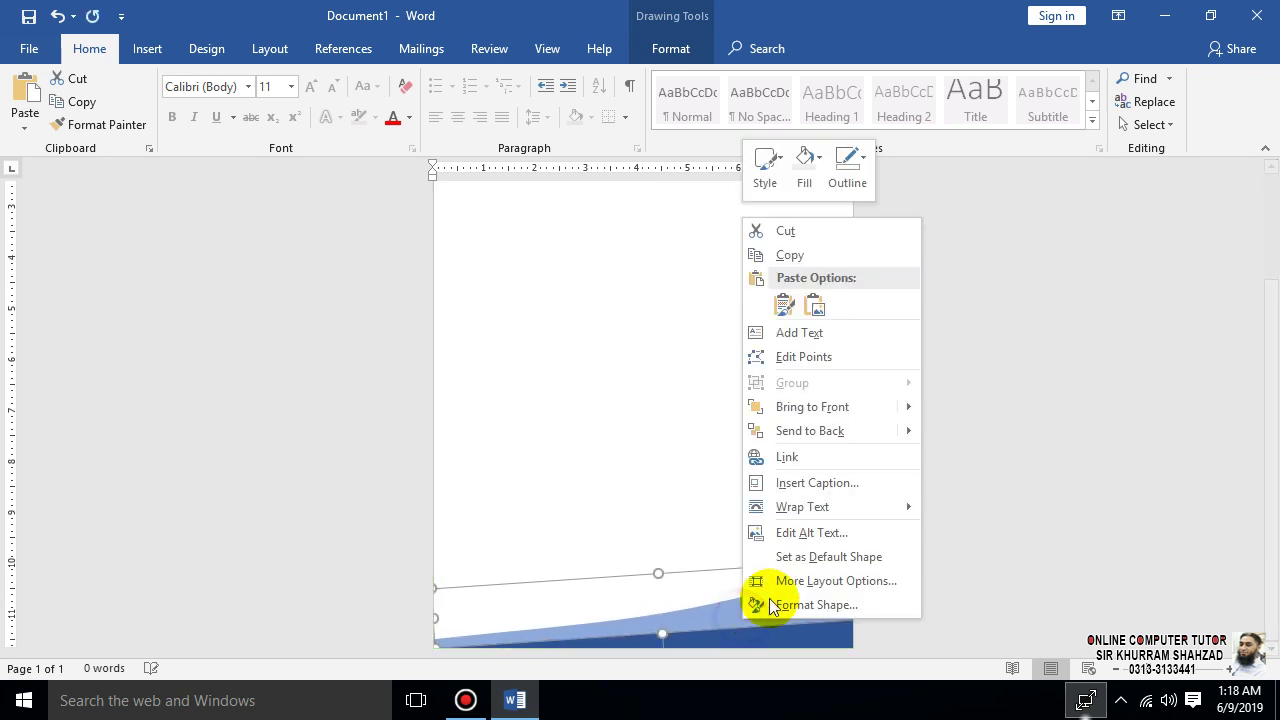
left_click(832, 431)
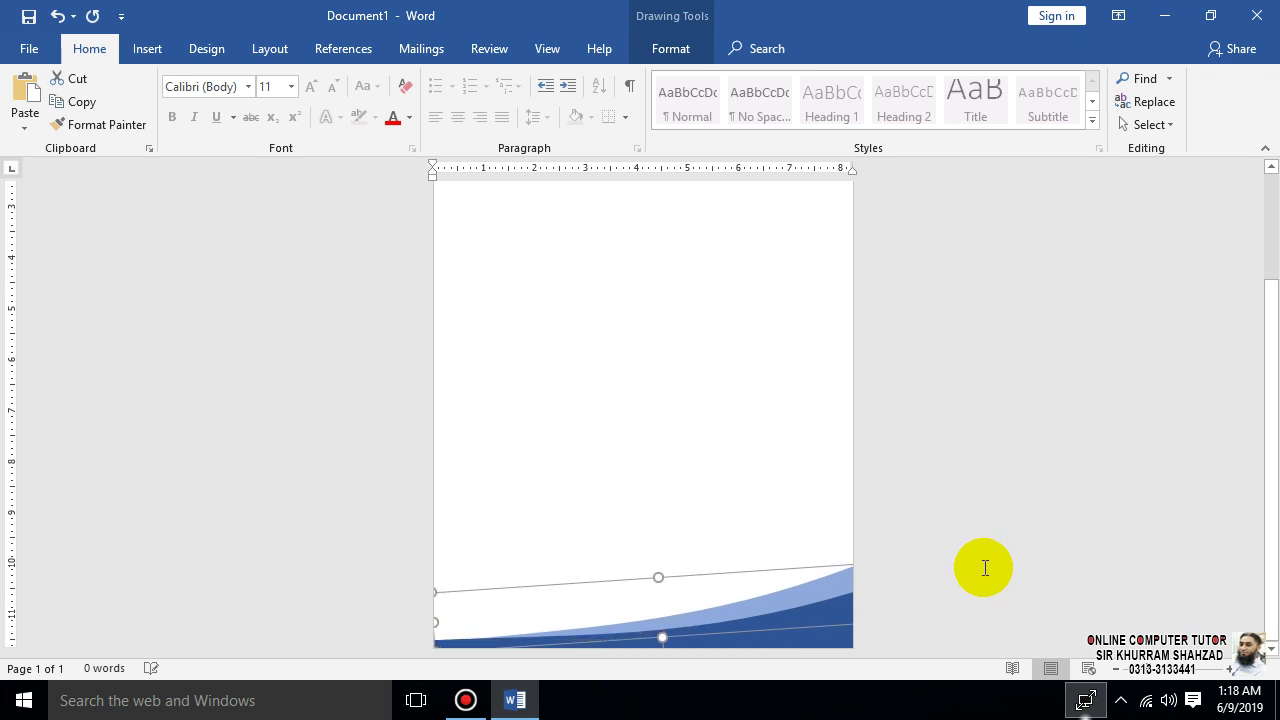
left_click(985, 567)
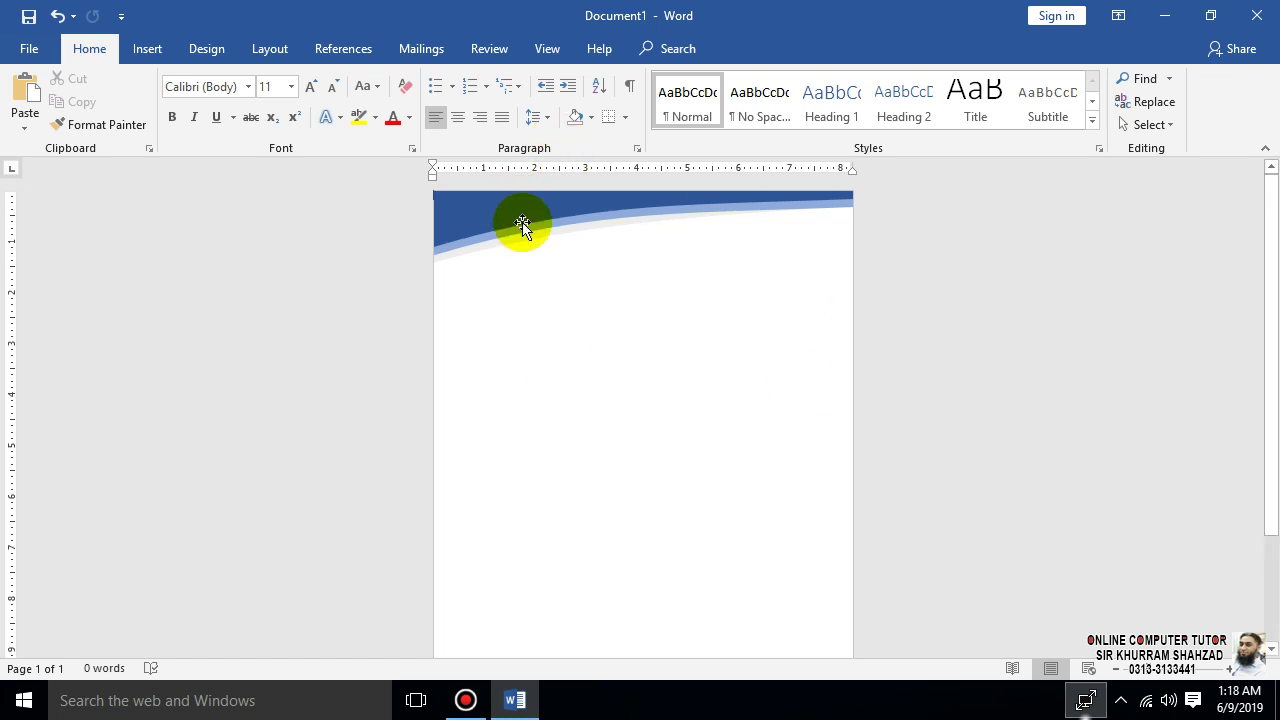
- Switch to object selection mode and drag a box around the header shapes
left_click(1160, 124)
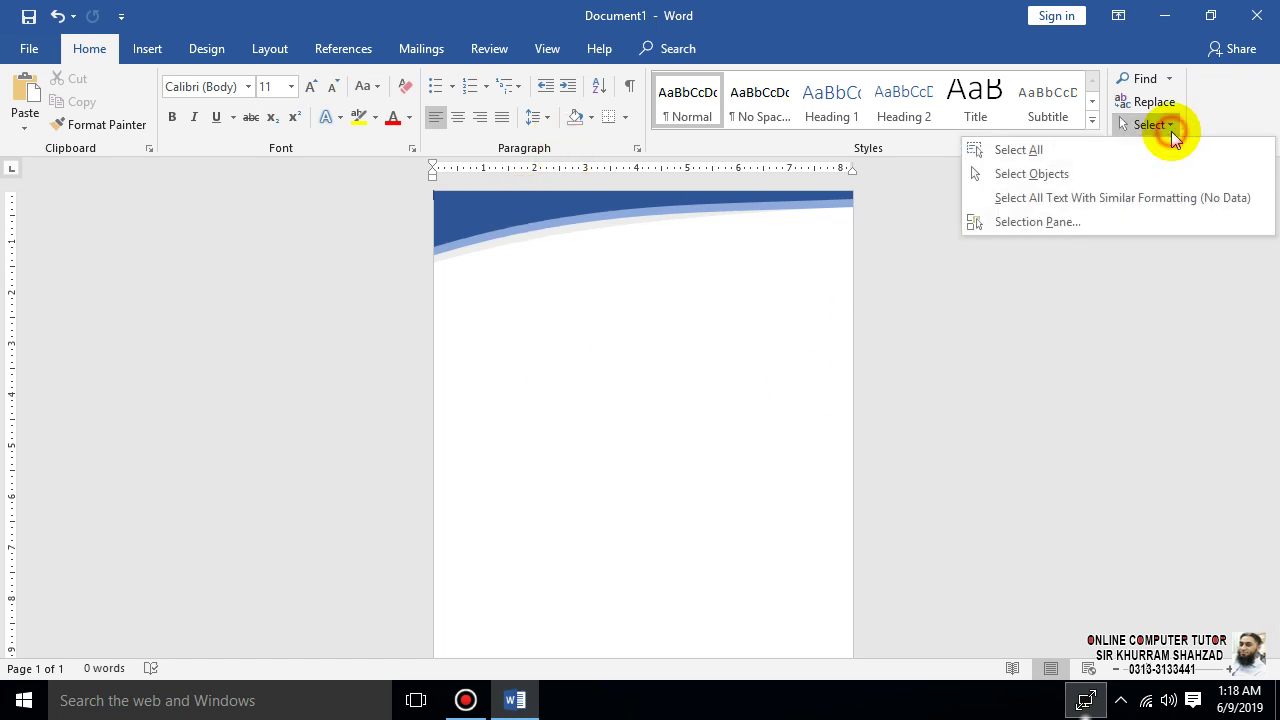
left_click(1050, 175)
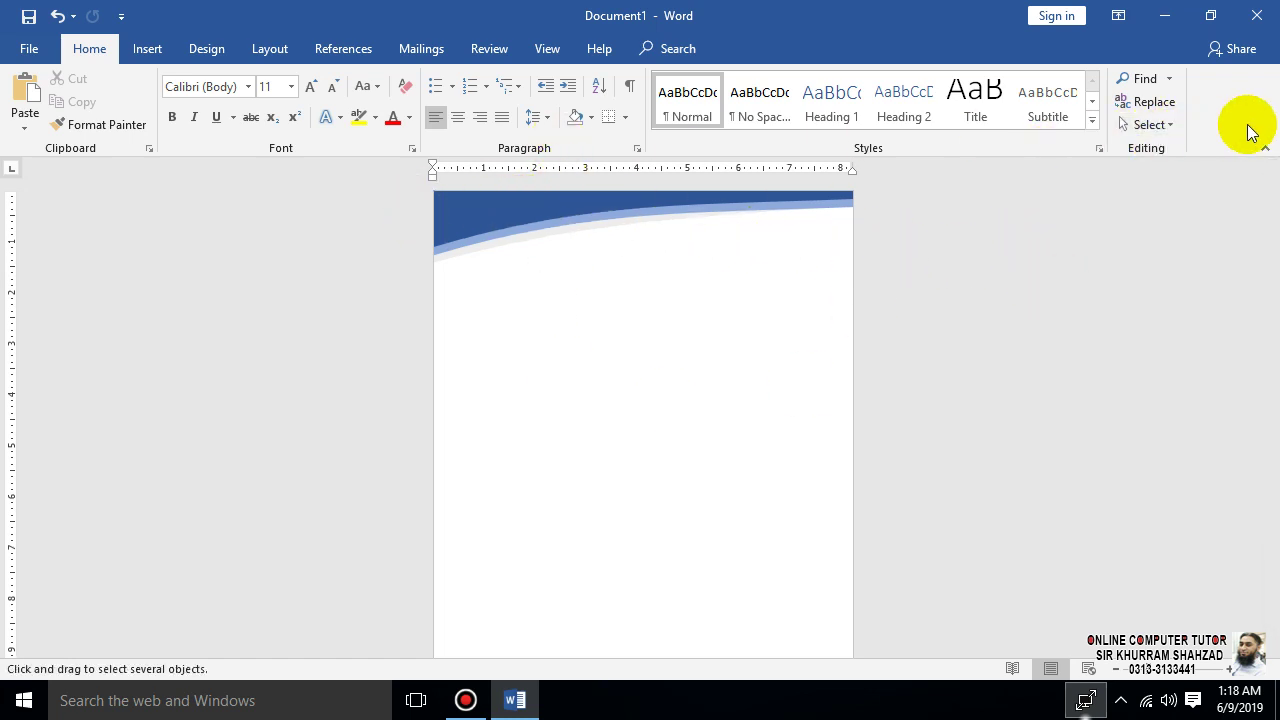
left_click(1160, 124)
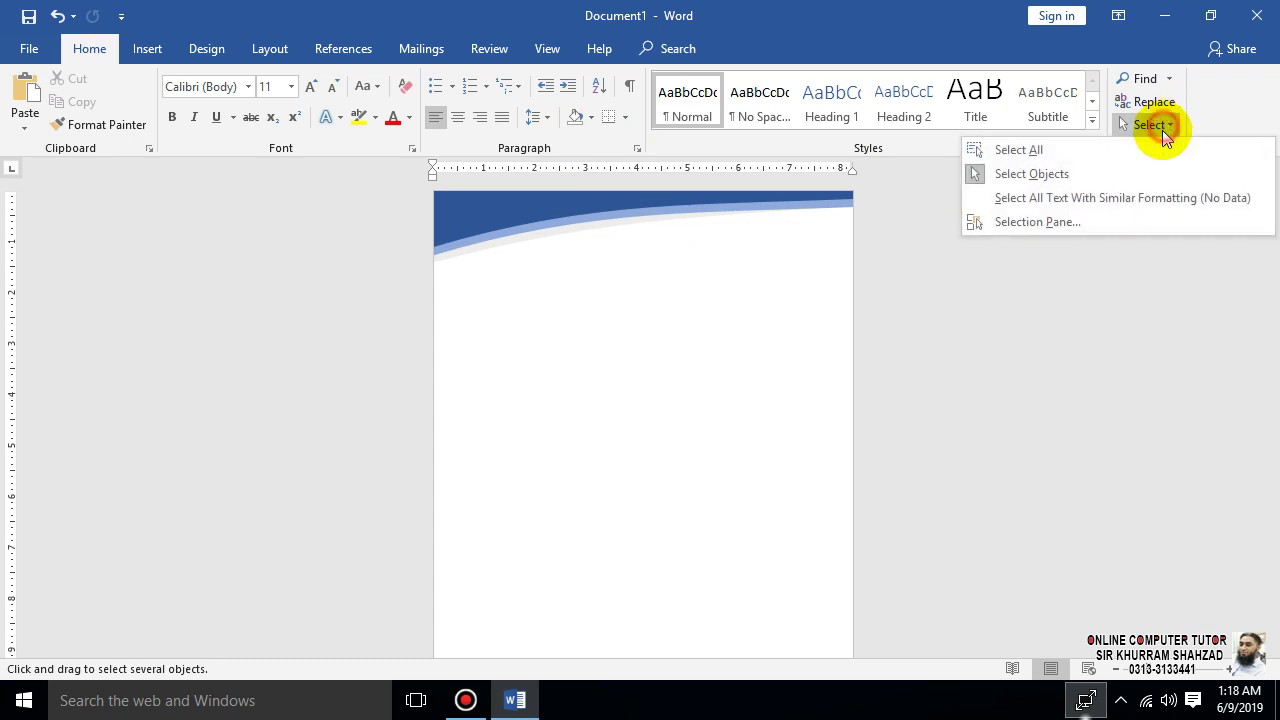
left_click(1055, 175)
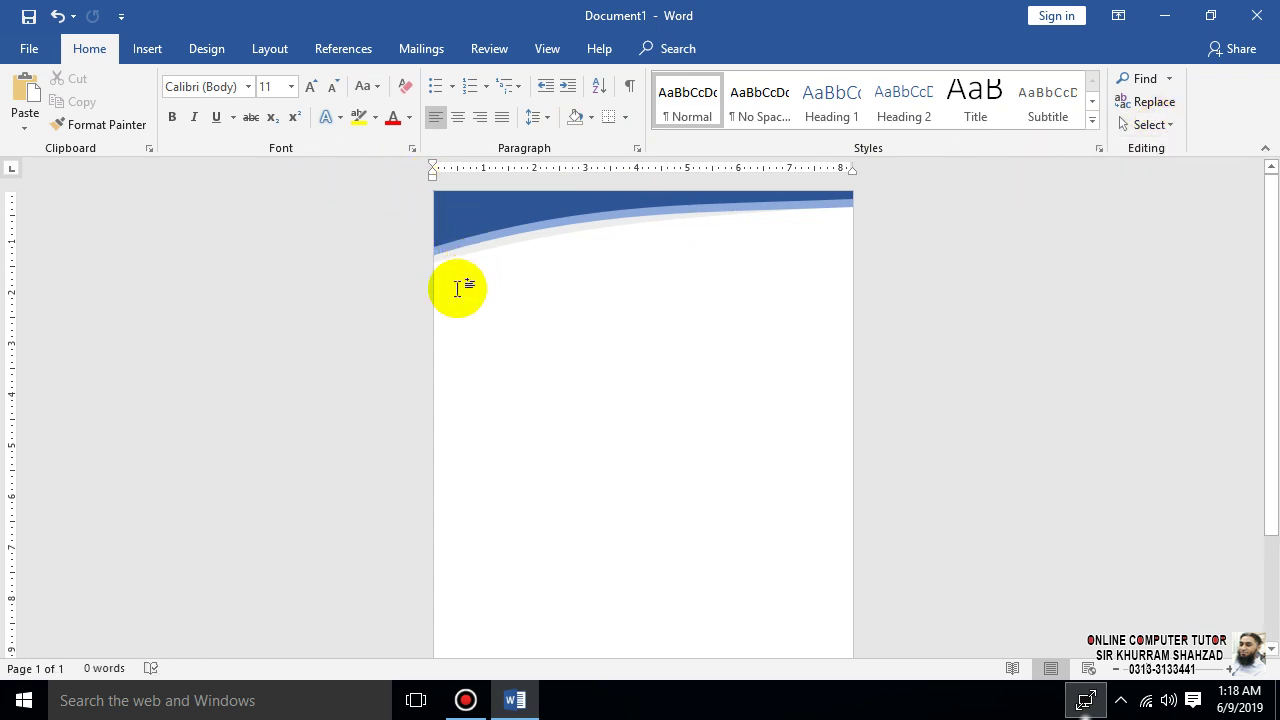
left_click(1148, 124)
left_click(1079, 178)
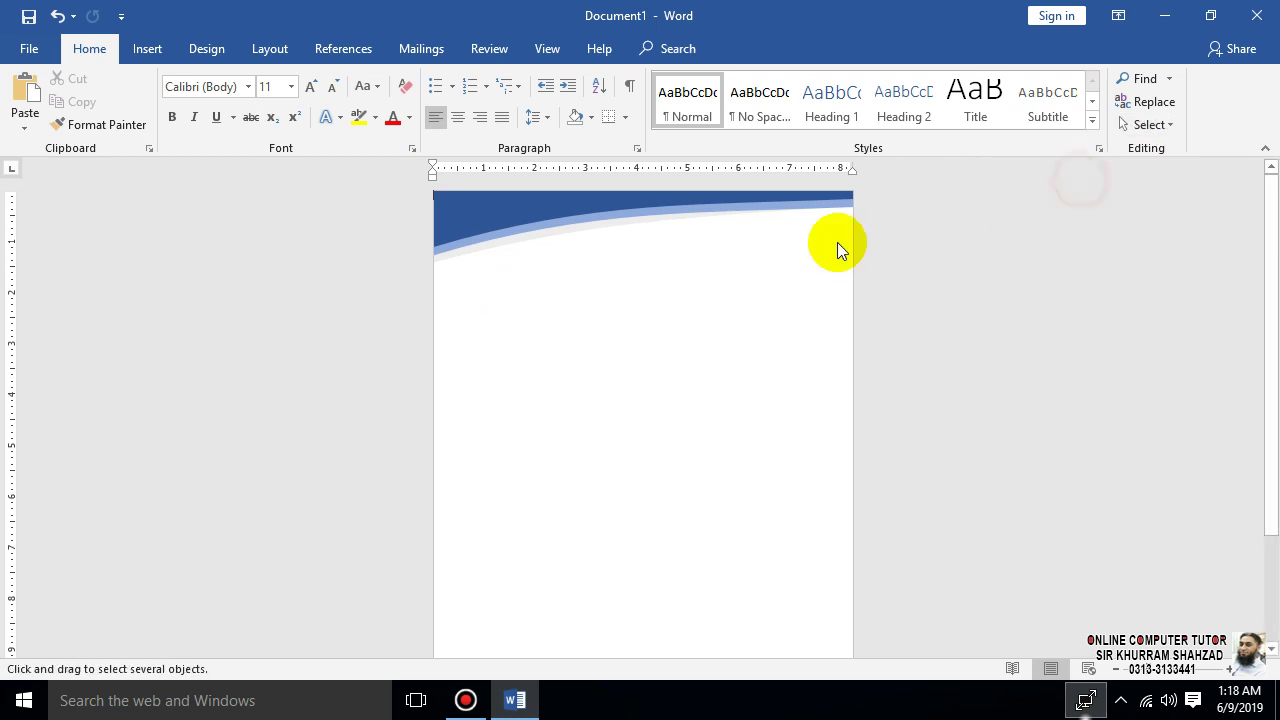
left_click_drag(846, 242, 303, 191)
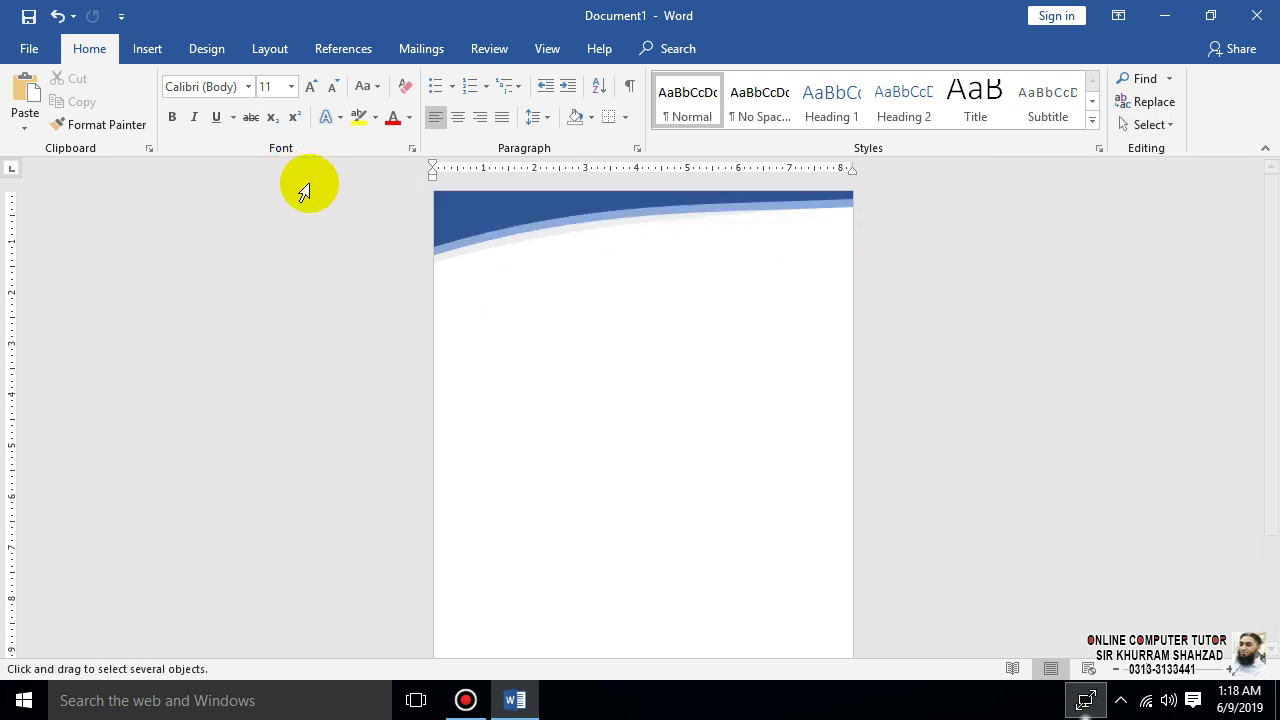
- Select the dark blue and light blue wave shapes and group them
left_click(519, 211)
left_click(517, 233)
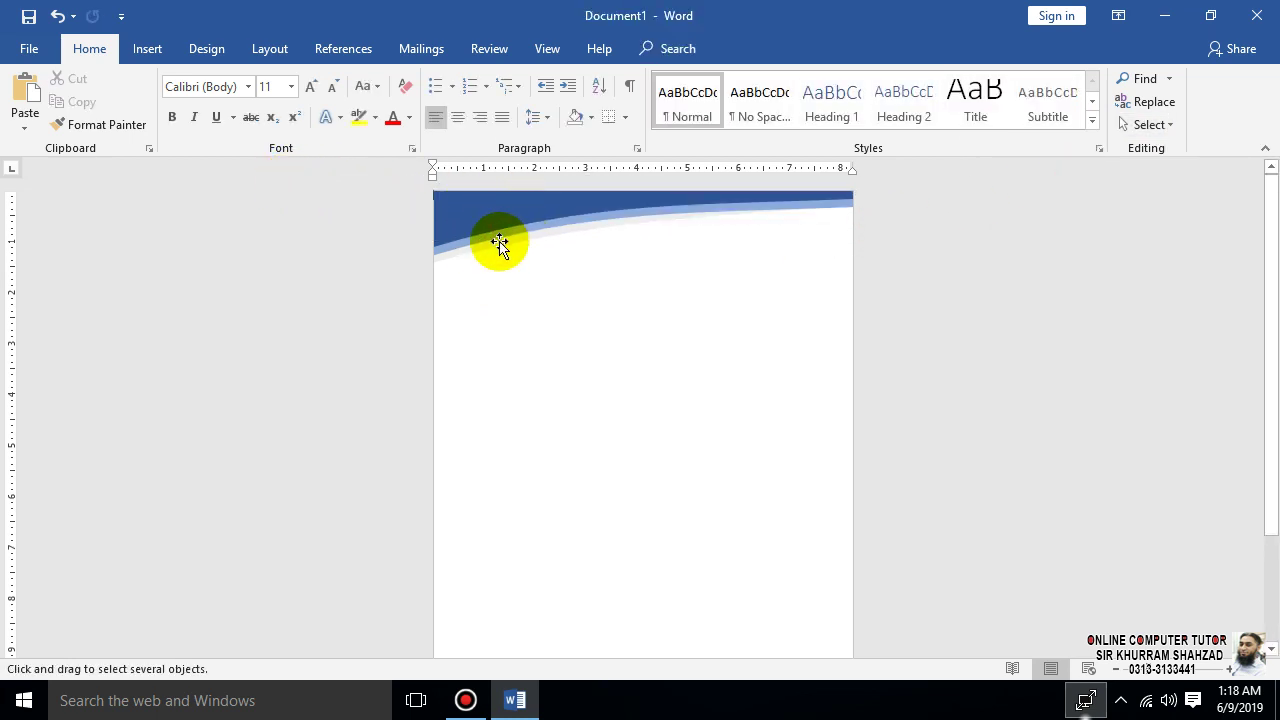
left_click(456, 240)
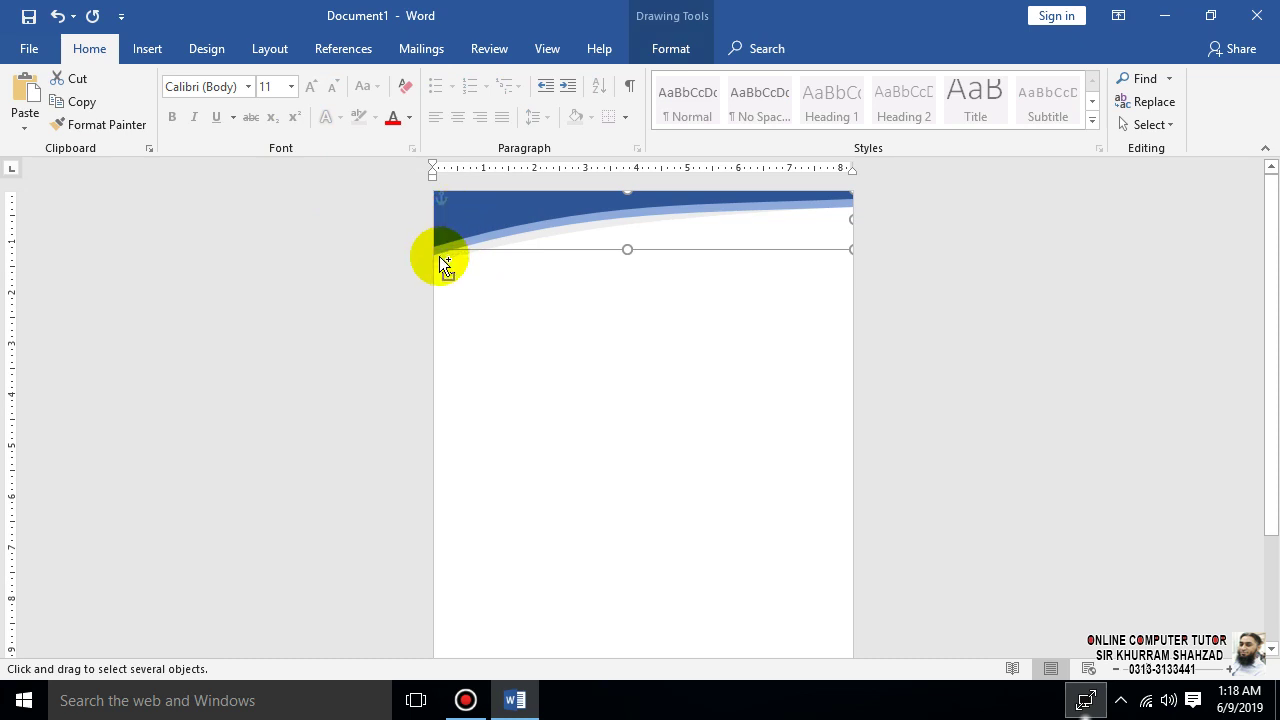
left_click(440, 254)
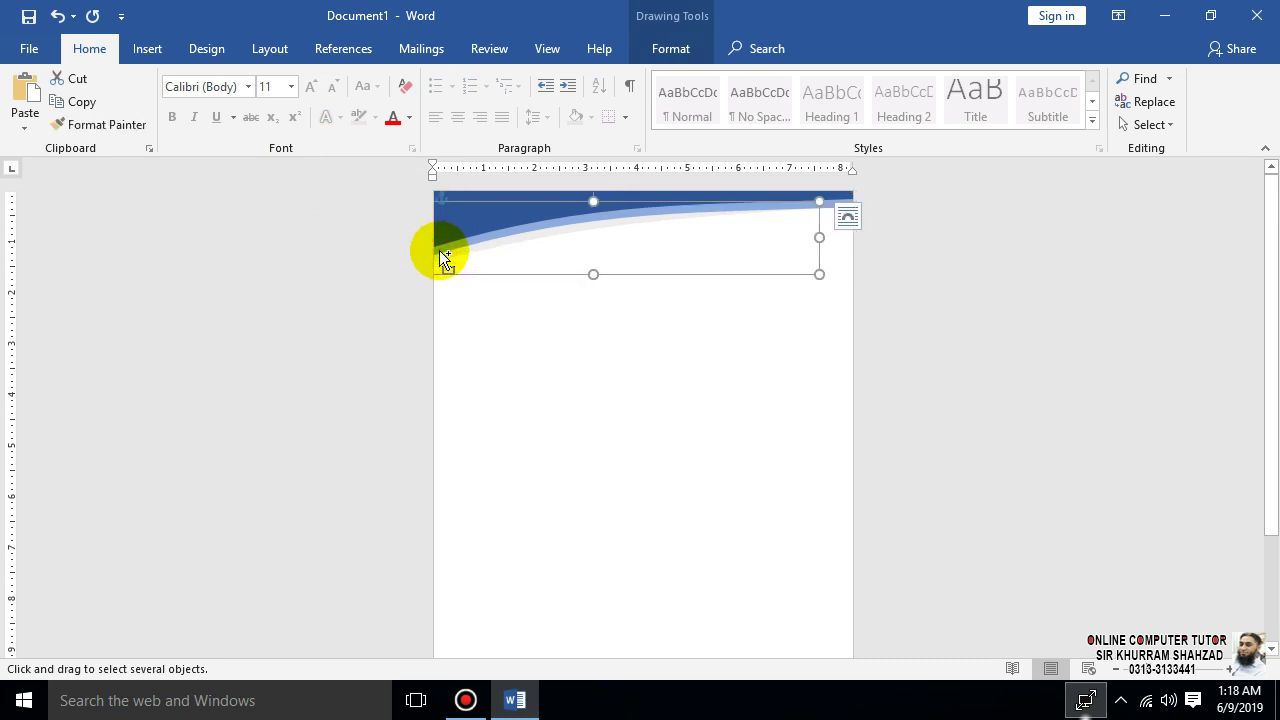
left_click(449, 246, "shift")
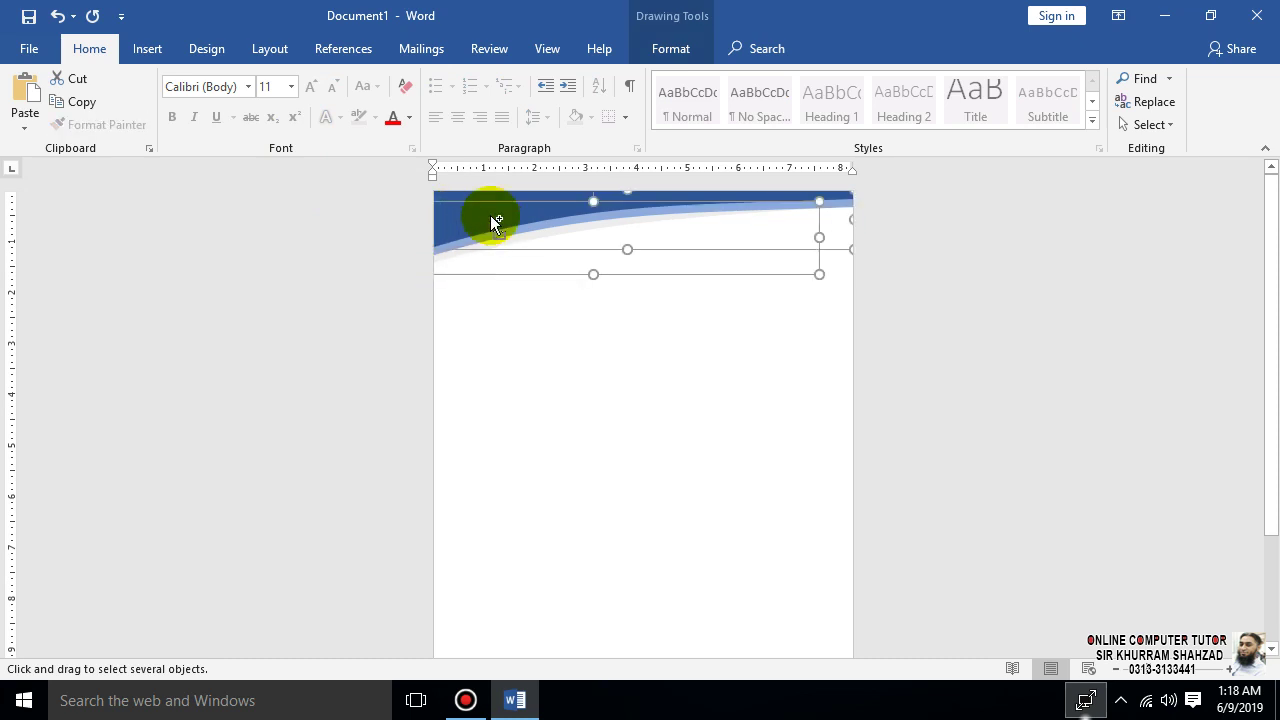
right_click(491, 218)
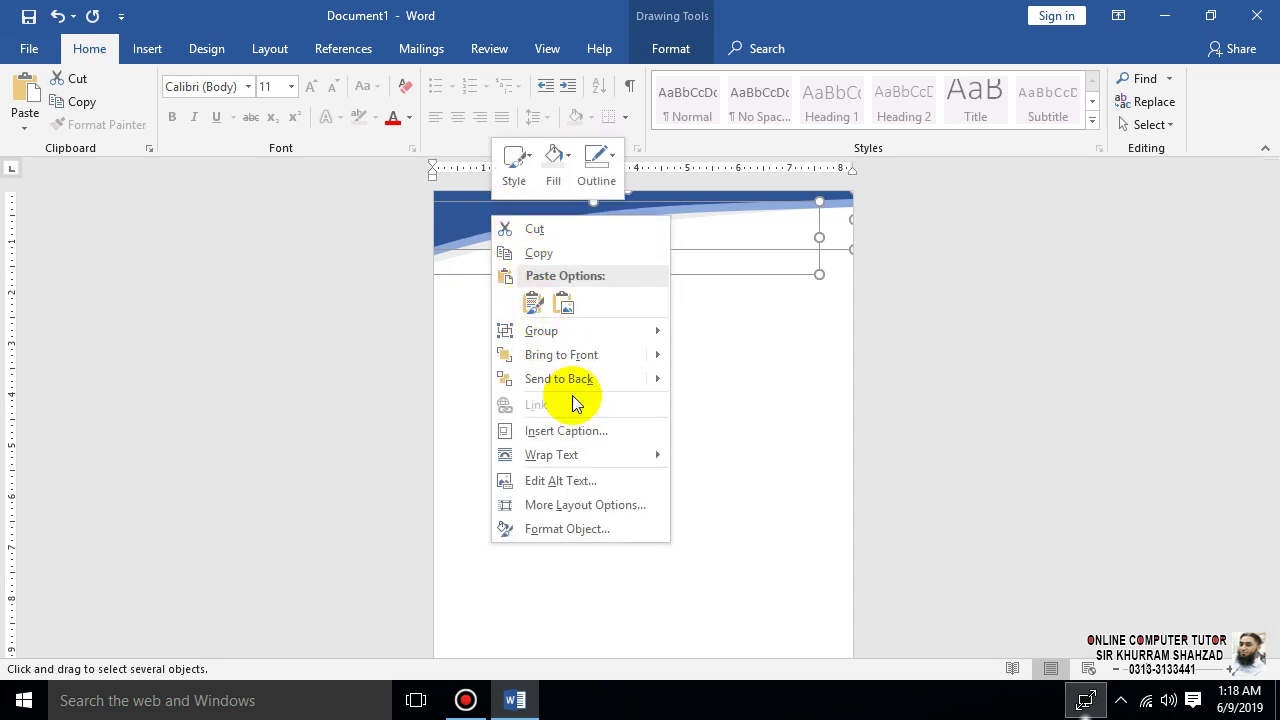
mouse_move(569, 335)
left_click(668, 333)
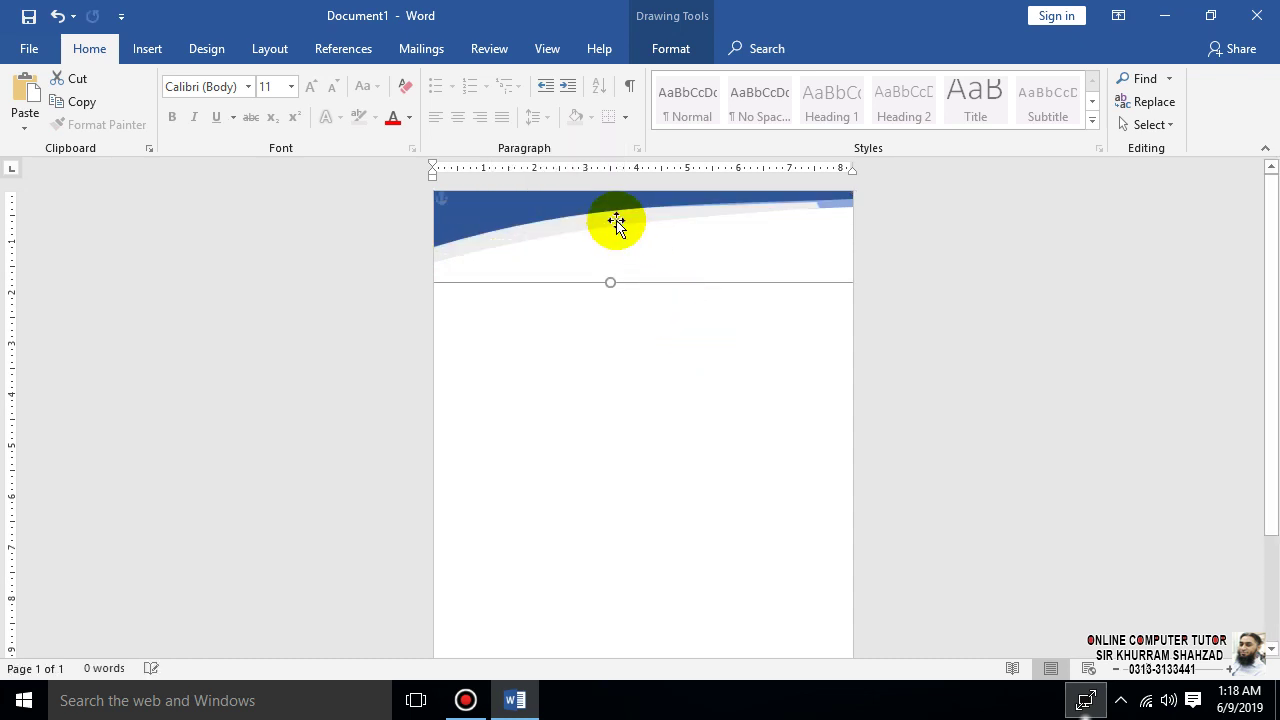
- Undo the accidental move of the dark blue wave, then click the header shape on and off
left_click_drag(616, 222, 643, 347)
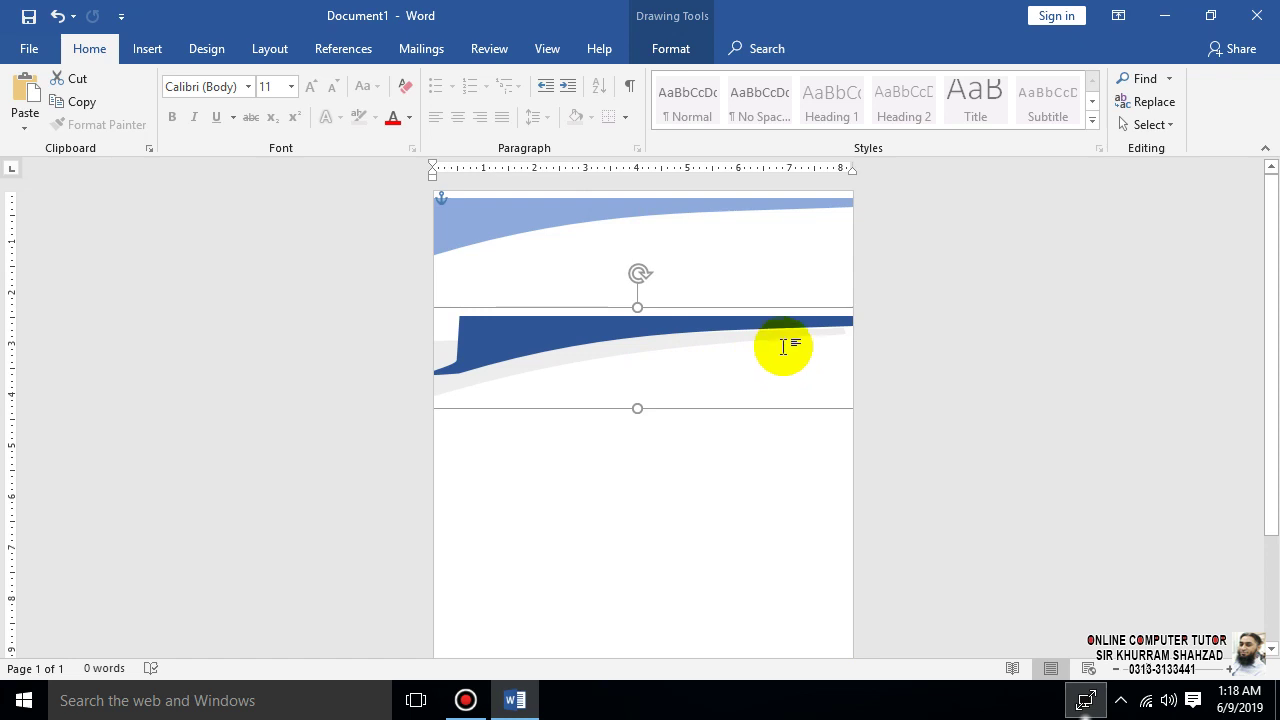
key("ctrl+z")
left_click(771, 400)
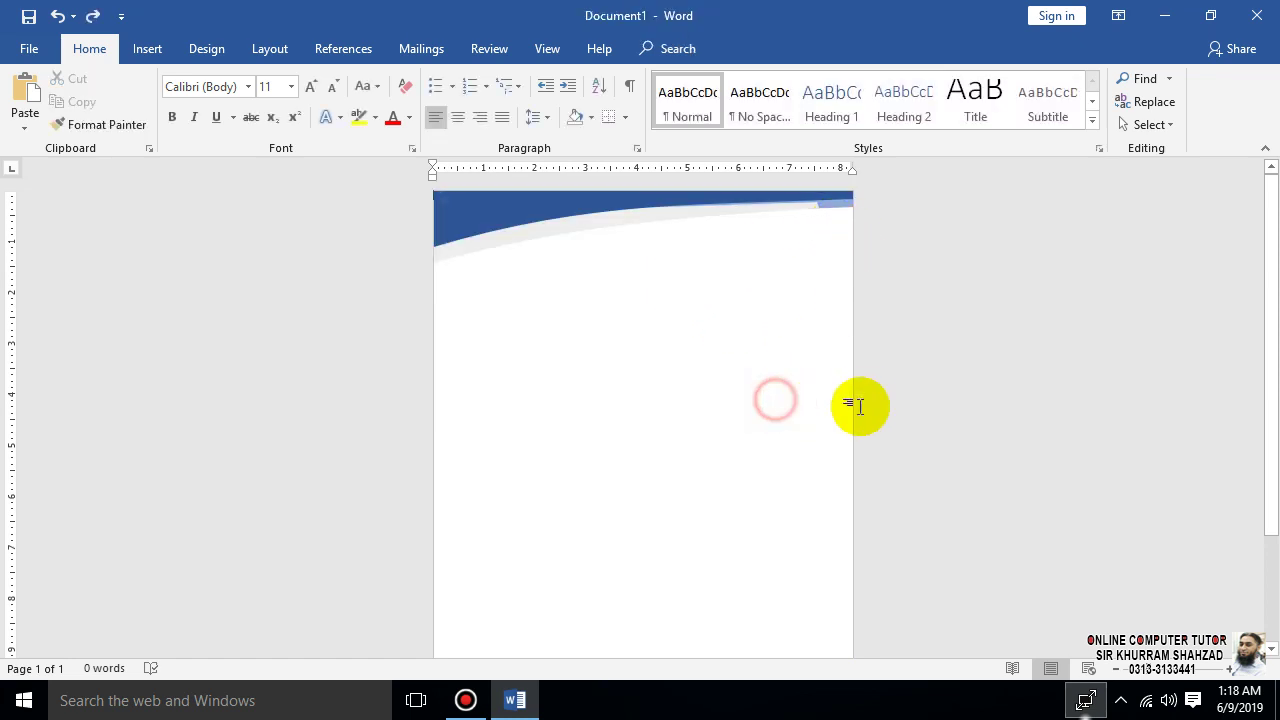
left_click(706, 210)
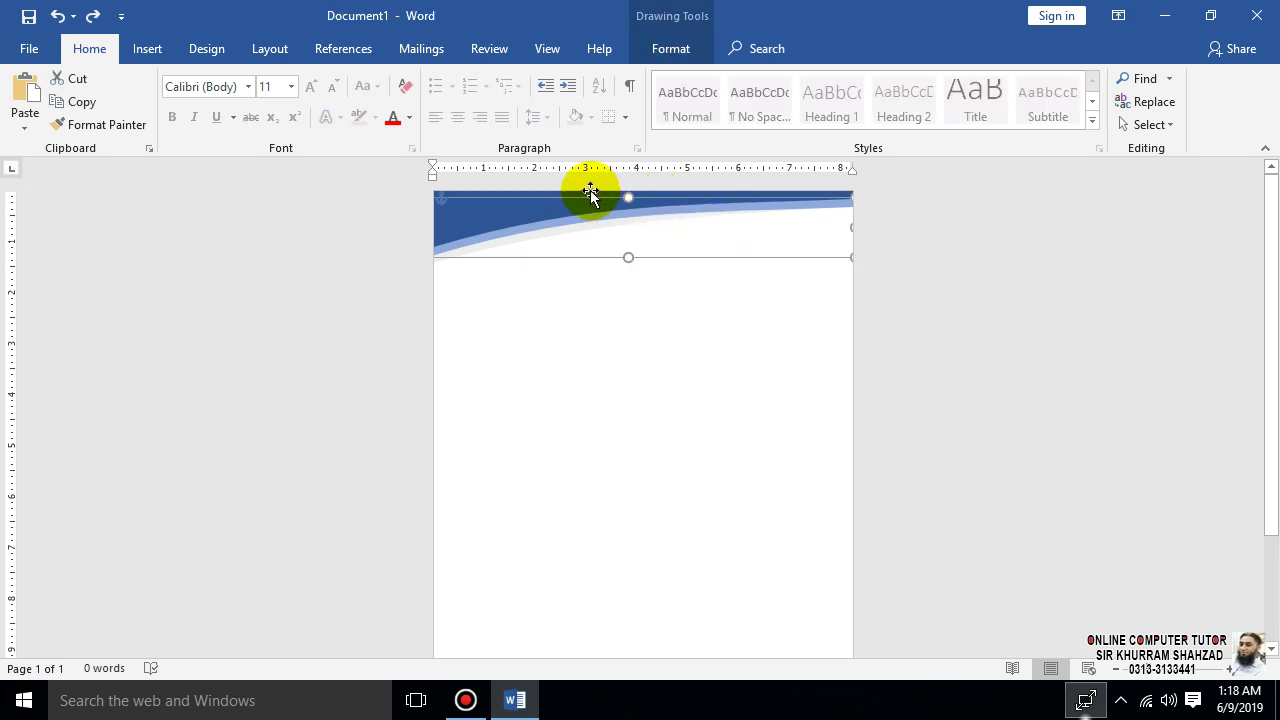
left_click(593, 196)
left_click(603, 202)
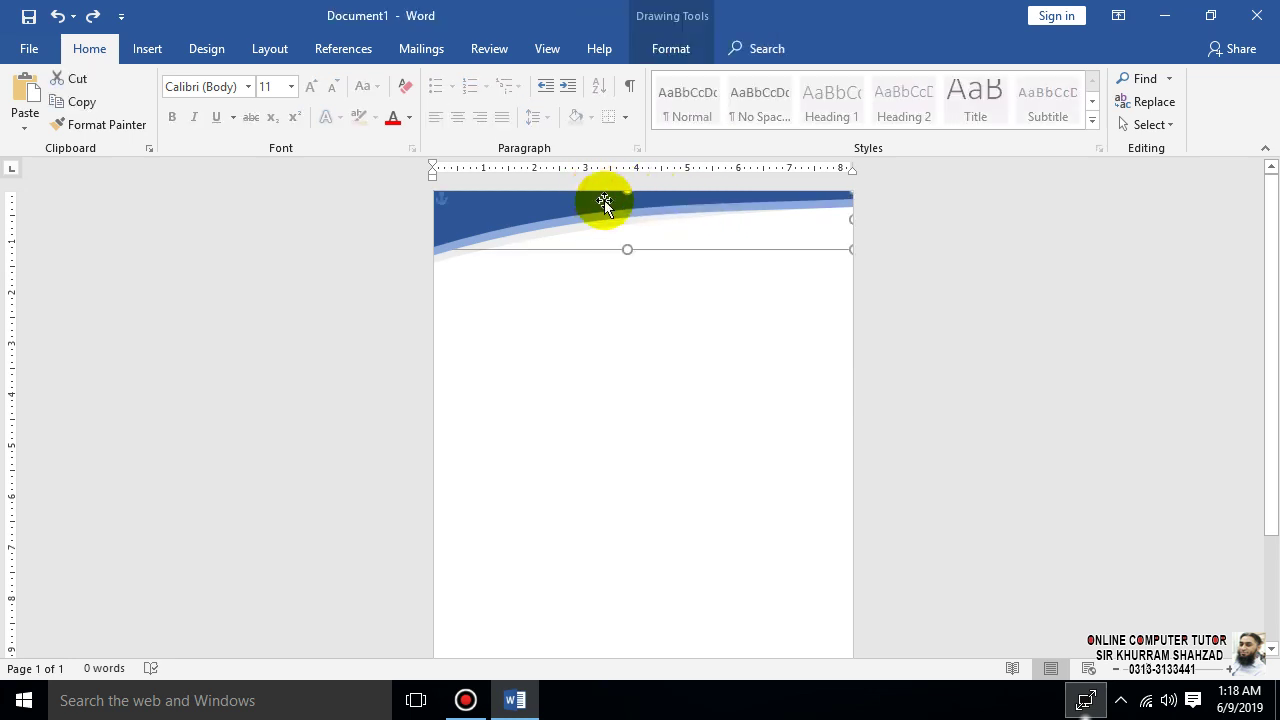
left_click(596, 220)
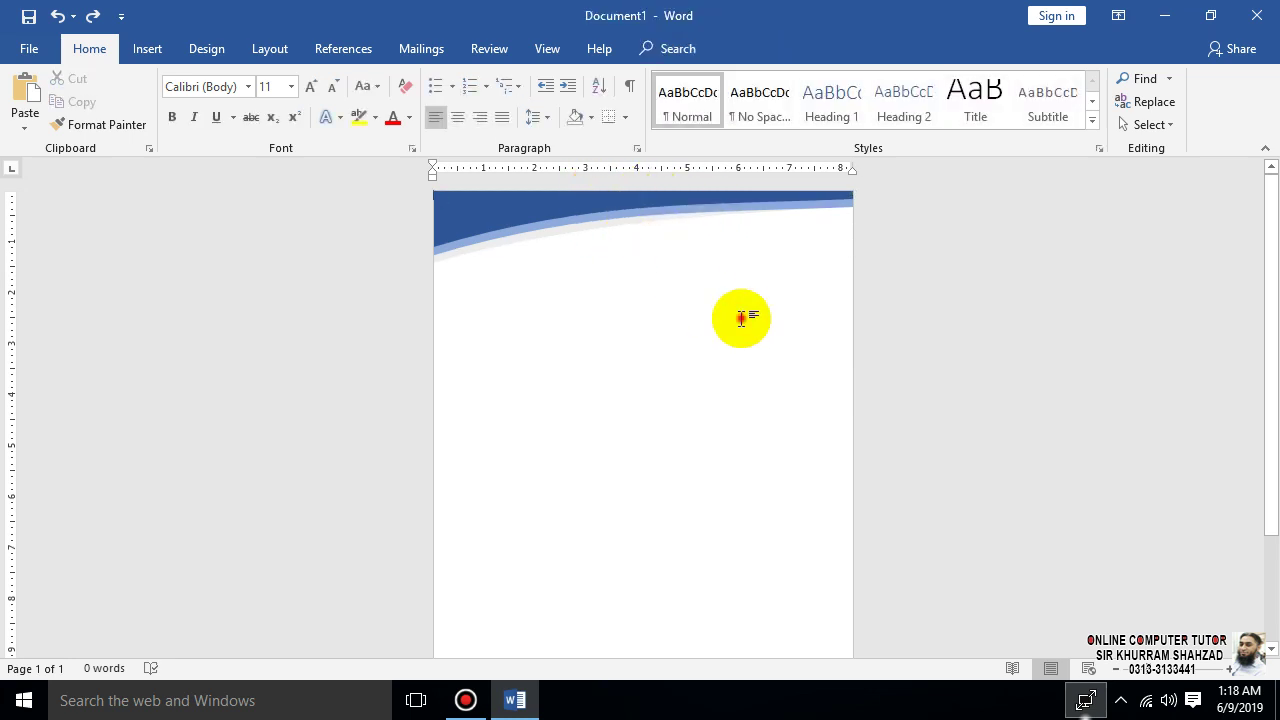
- Retry area-selecting the header shapes, then zoom in and select the blue header shape
left_click(1150, 124)
left_click(1080, 180)
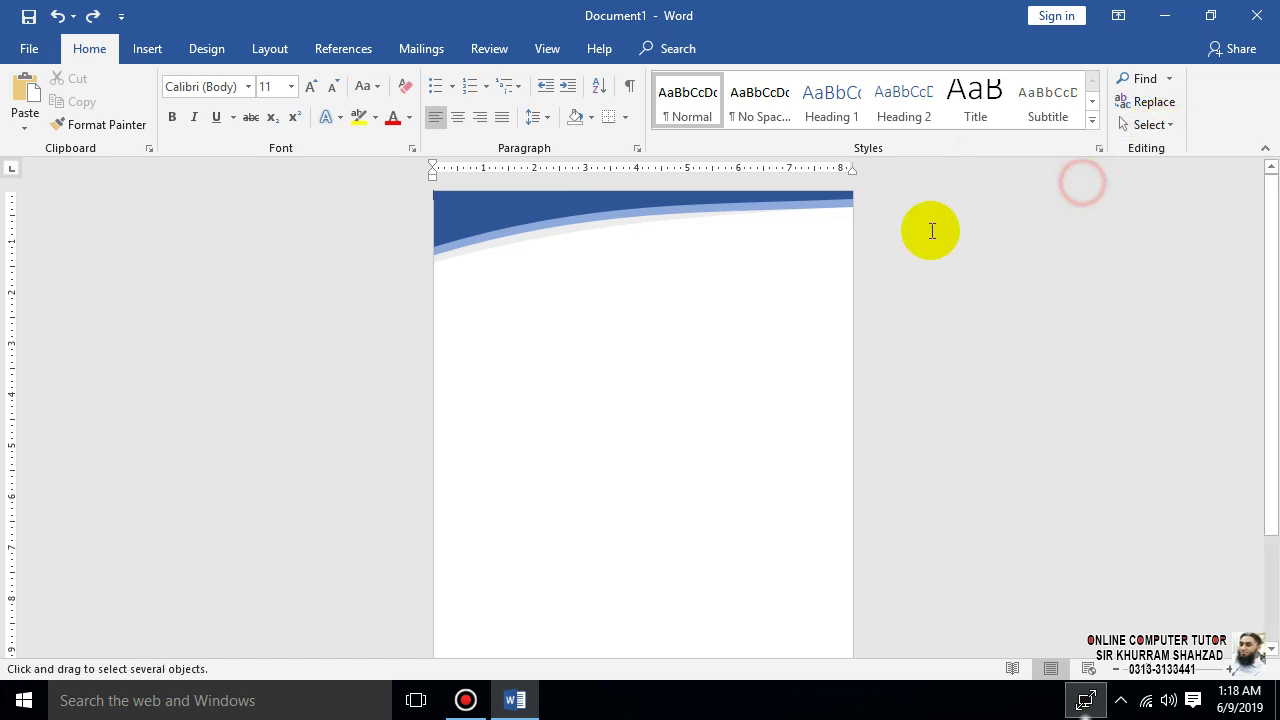
left_click_drag(849, 248, 331, 190)
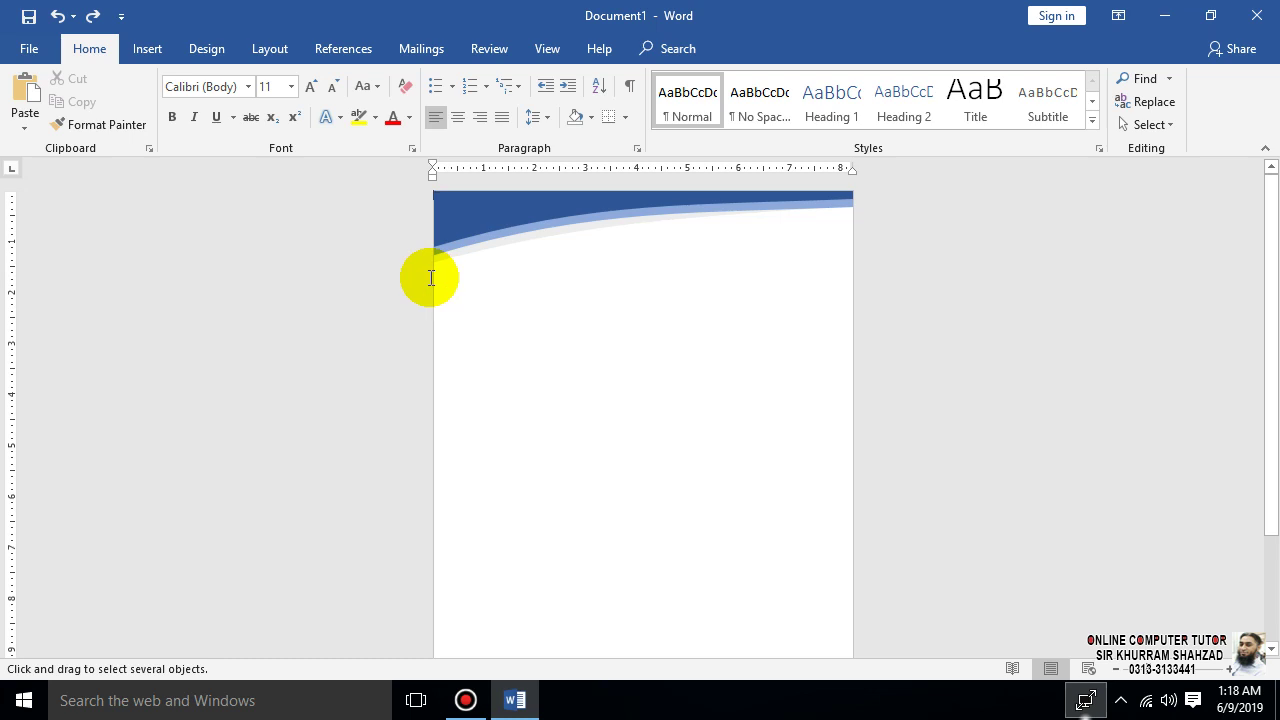
left_click_drag(433, 277, 968, 157)
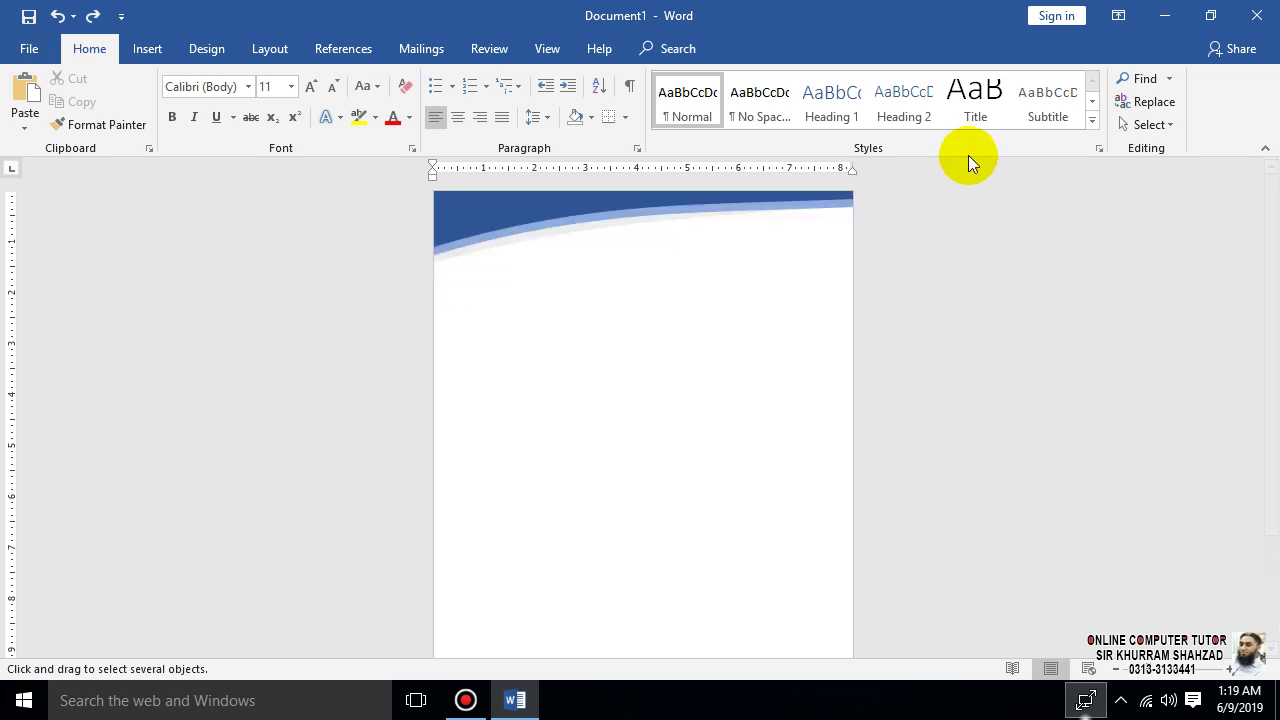
left_click(1148, 125)
left_click(834, 326)
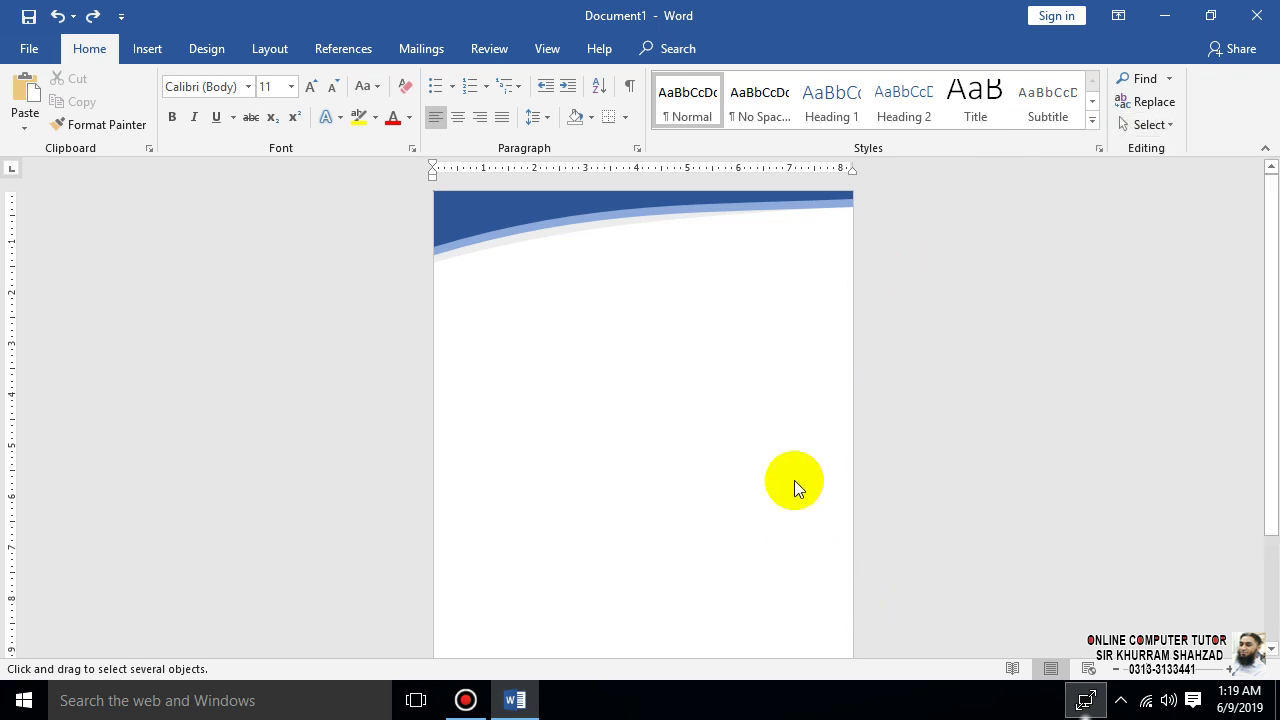
scroll(794, 480, "down", 3)
scroll(754, 503, "up", 3)
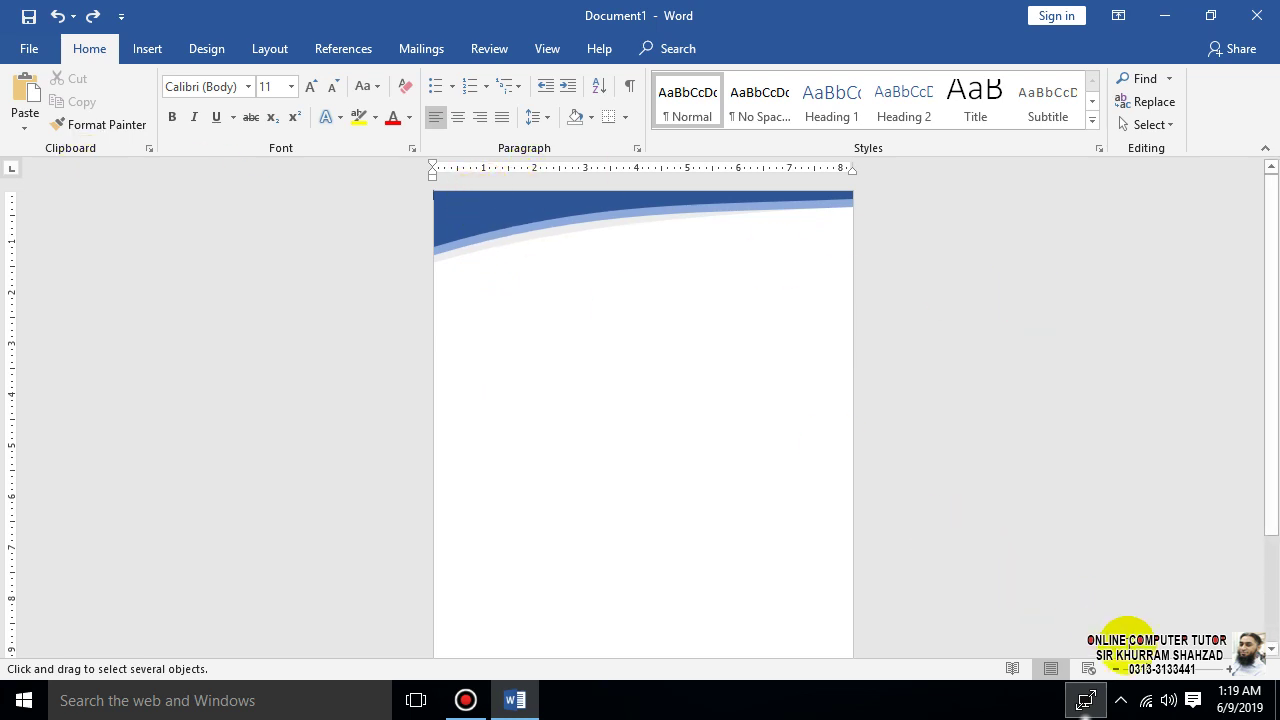
left_click(1200, 668)
left_click(349, 195)
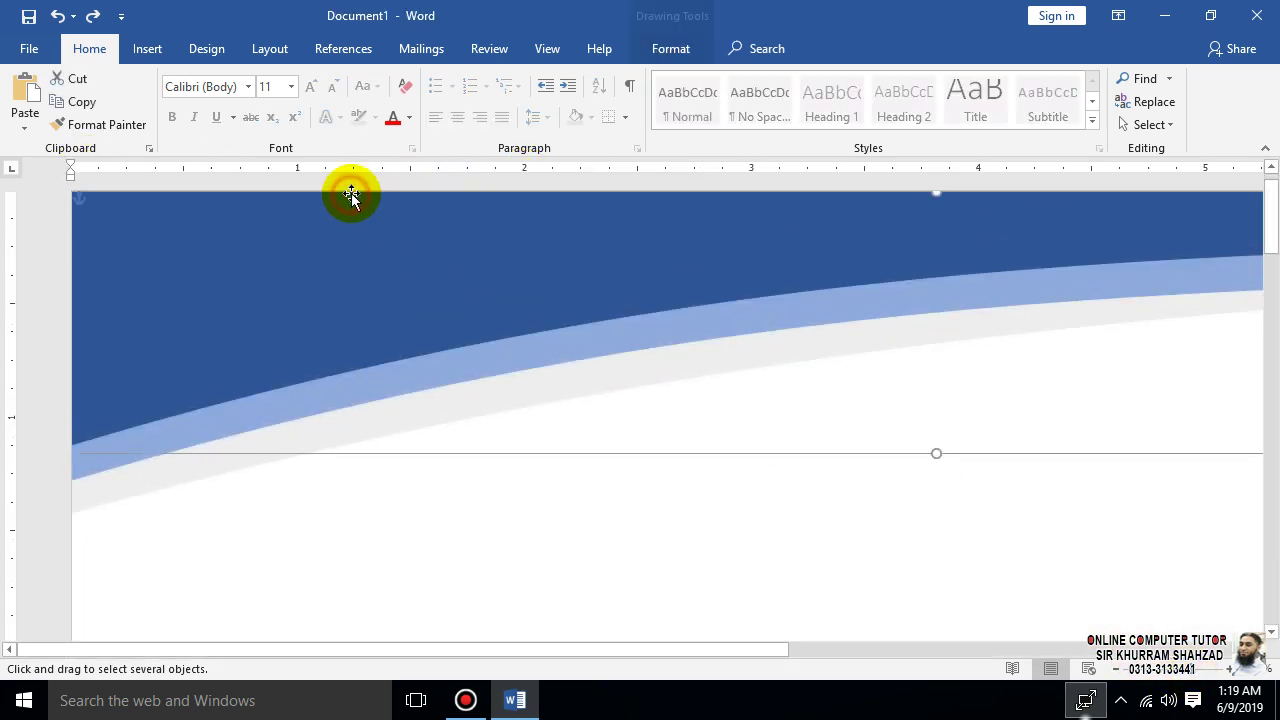
- Add the grey curve and third header shape to the selection and group all three
left_click(92, 470, "shift")
left_click(96, 503, "shift")
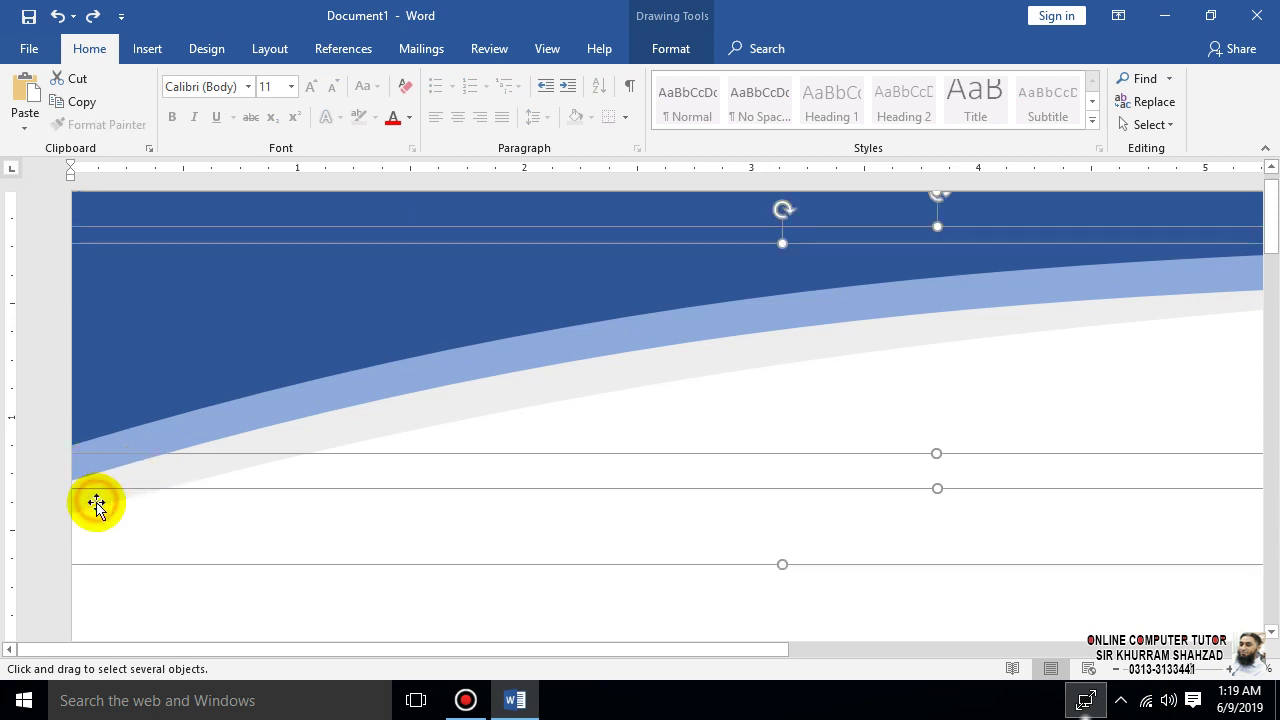
right_click(105, 495)
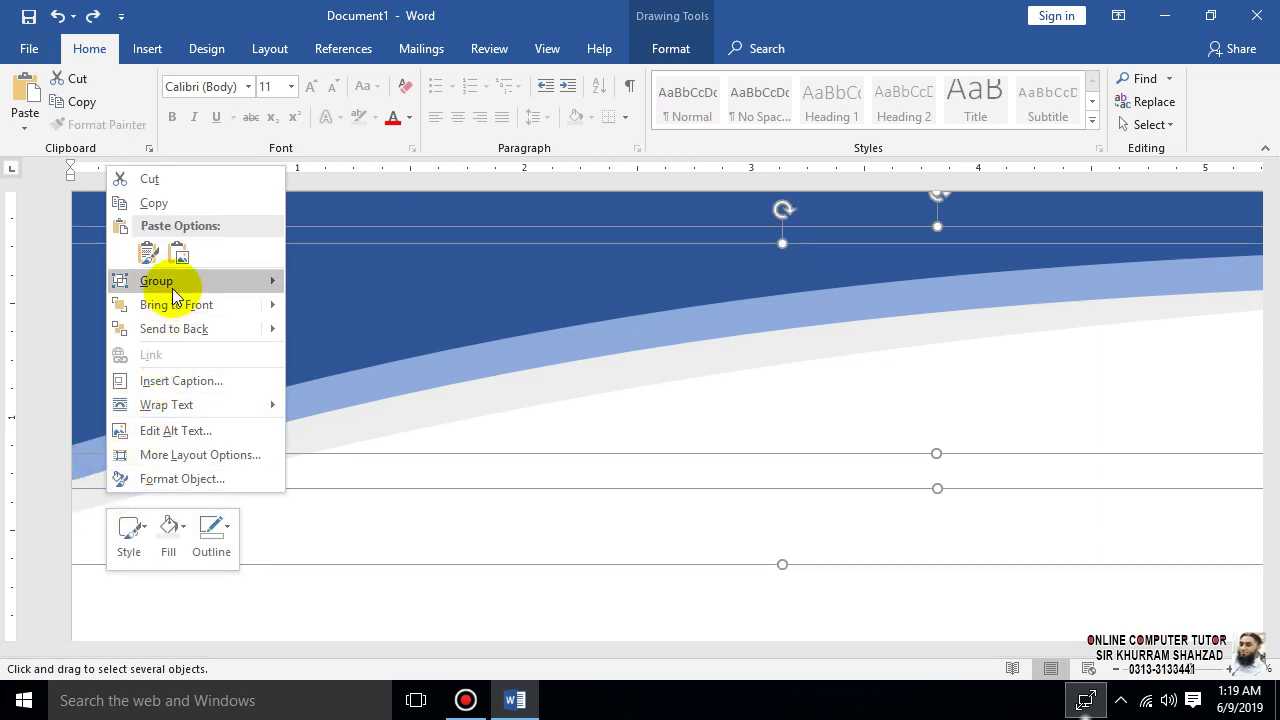
mouse_move(172, 284)
left_click(330, 283)
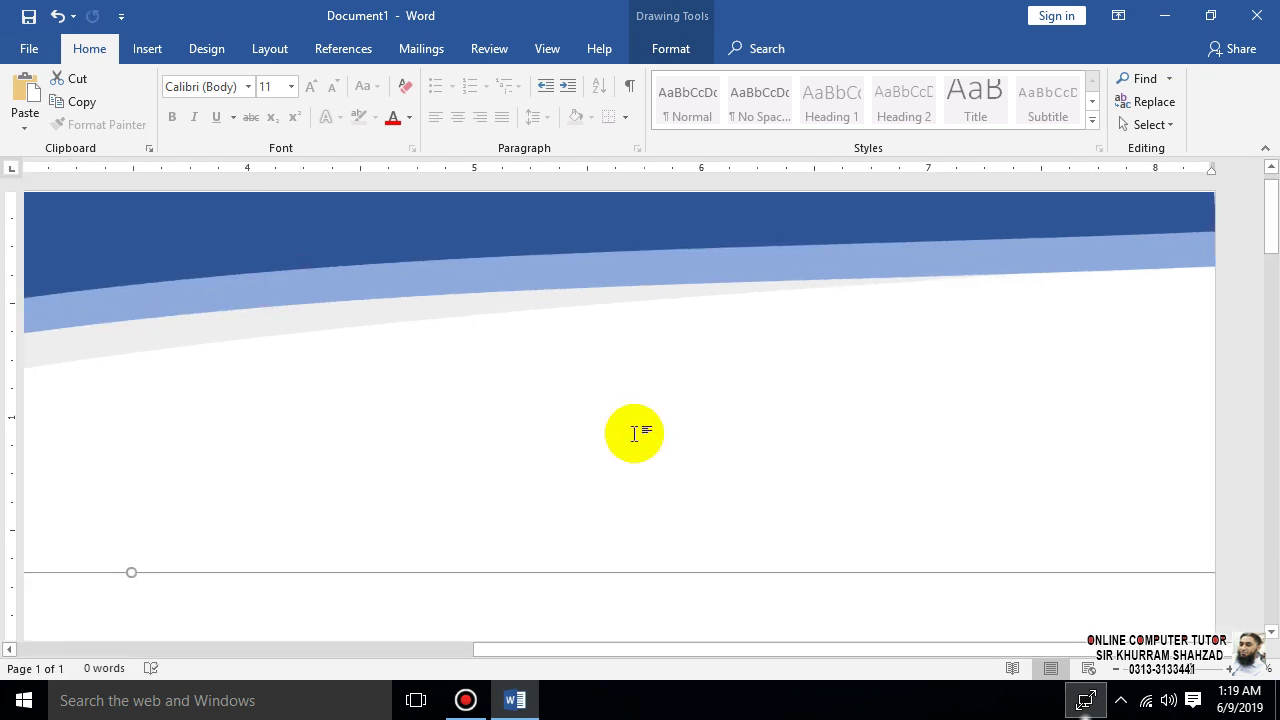
- Zoom back out and drag the group's bottom handle down to stretch the header taller
left_click(1175, 672)
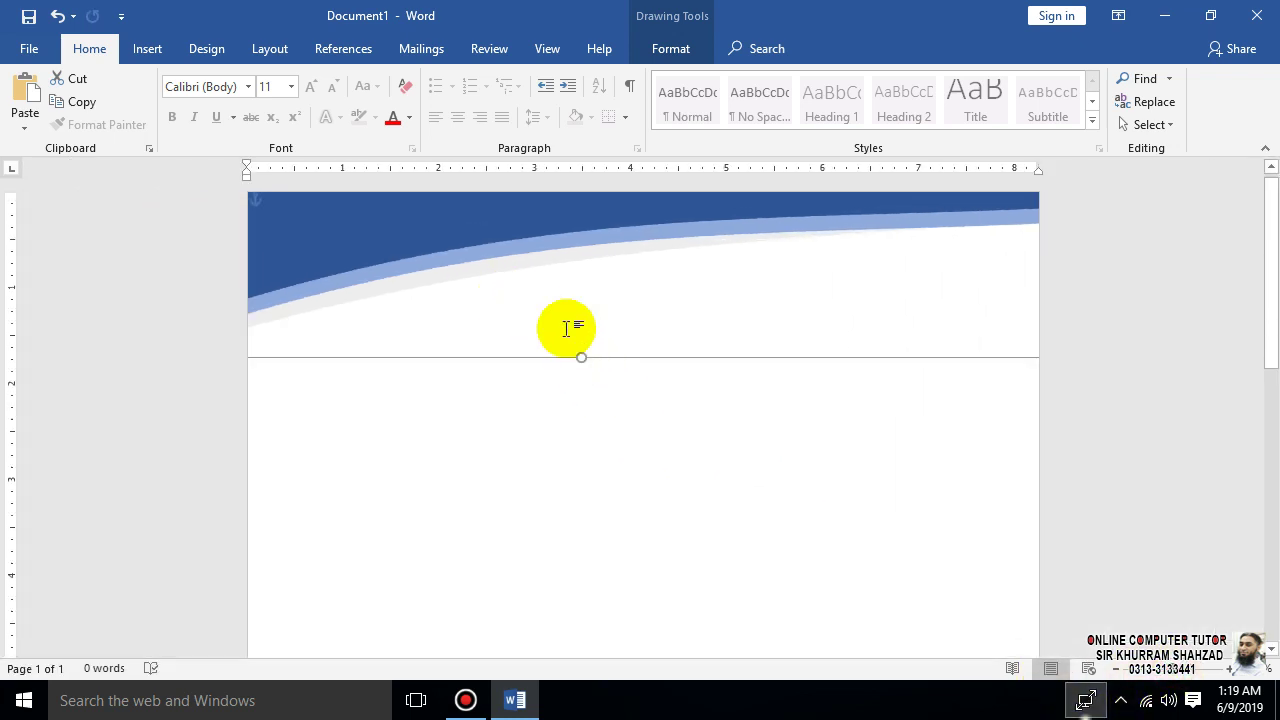
left_click_drag(582, 356, 581, 433)
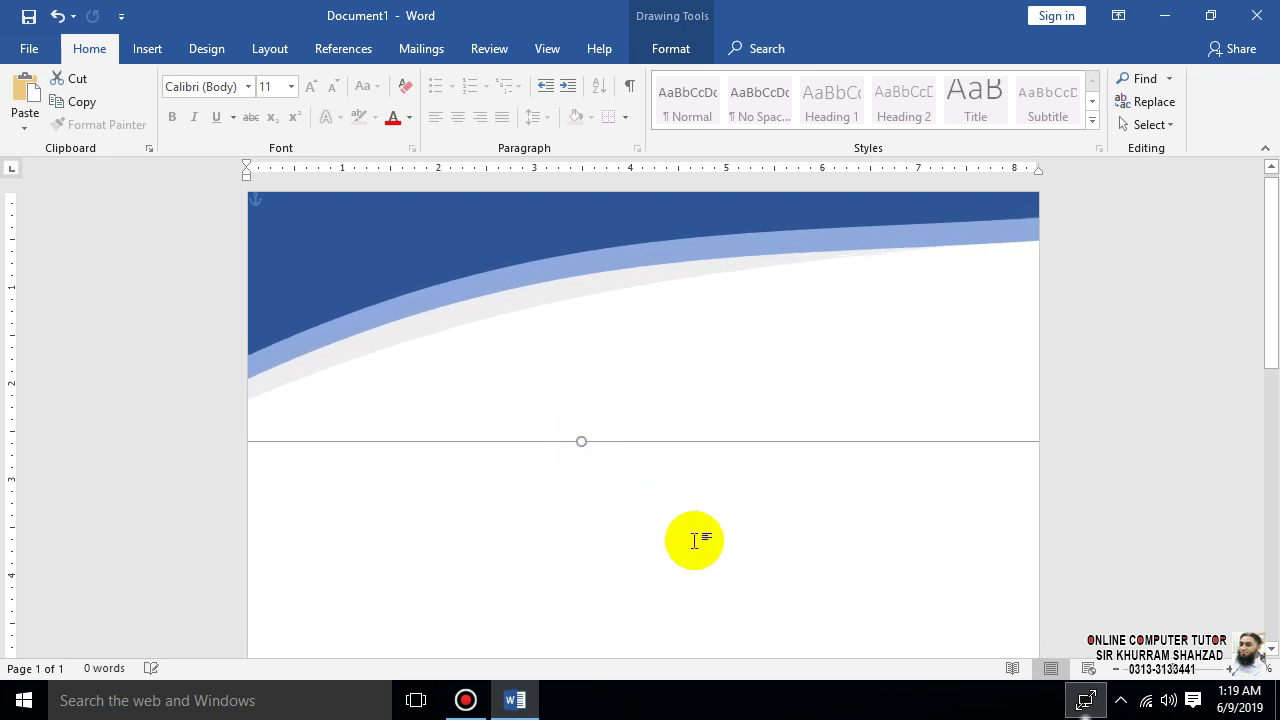
left_click(696, 543)
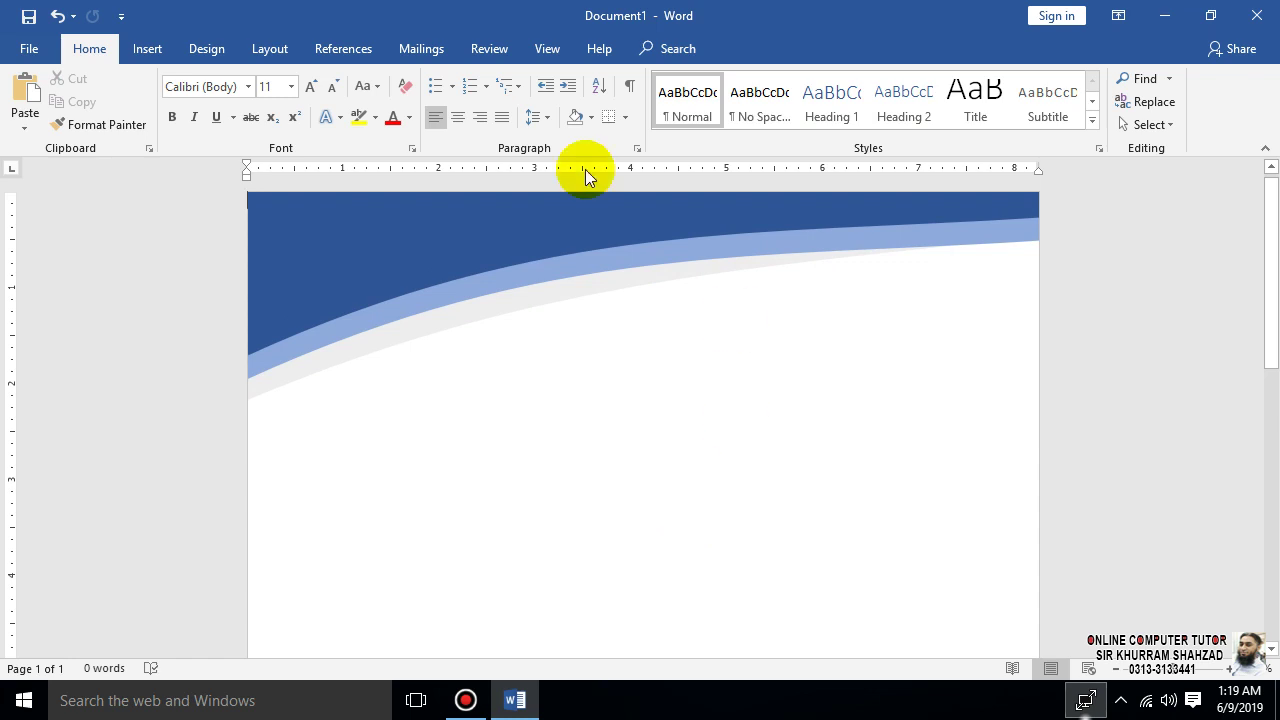
- Draw an oval circle over the left side of the blue header
left_click(147, 49)
left_click(231, 126)
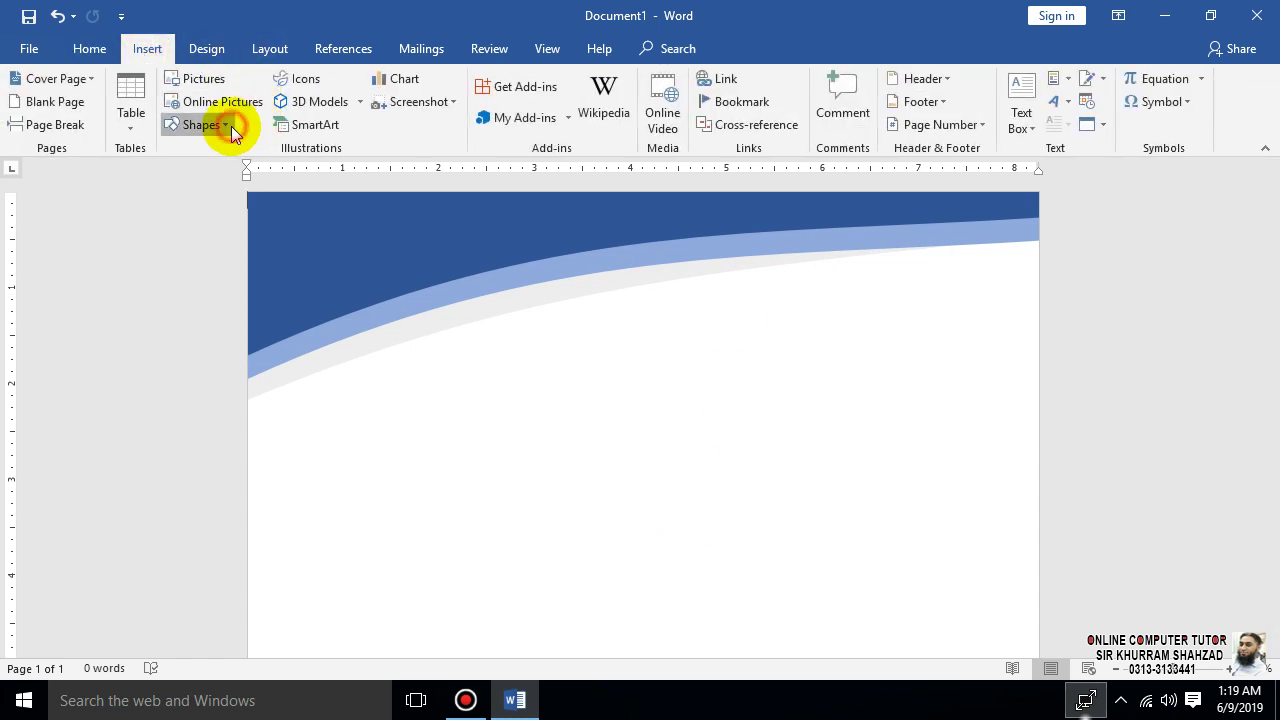
left_click(243, 164)
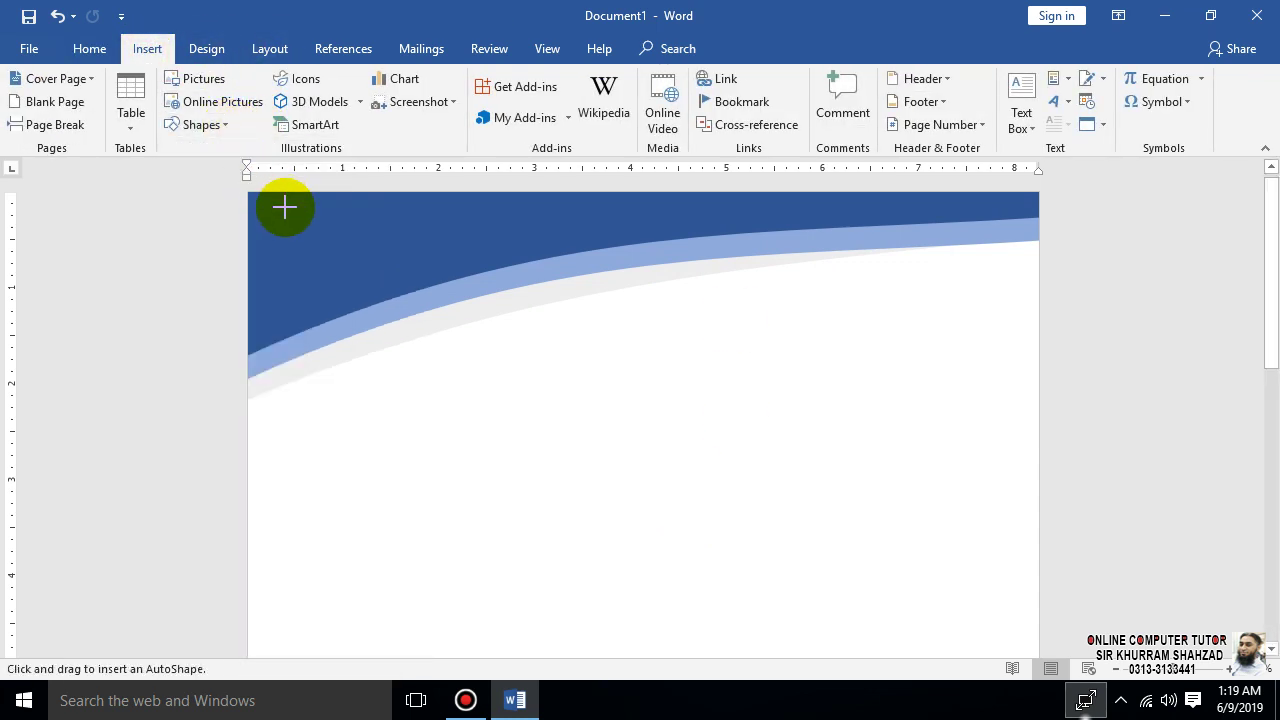
left_click_drag(318, 243, 424, 337)
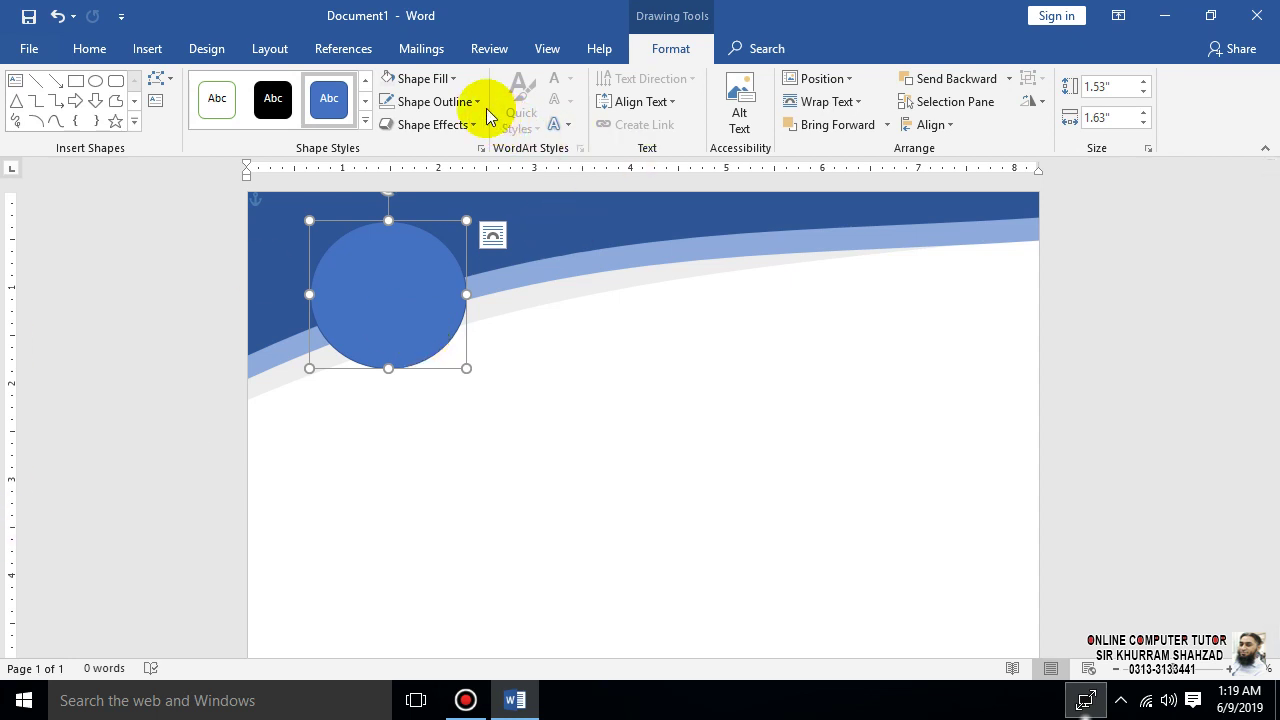
- Fill the circle white and remove its outline
left_click(457, 80)
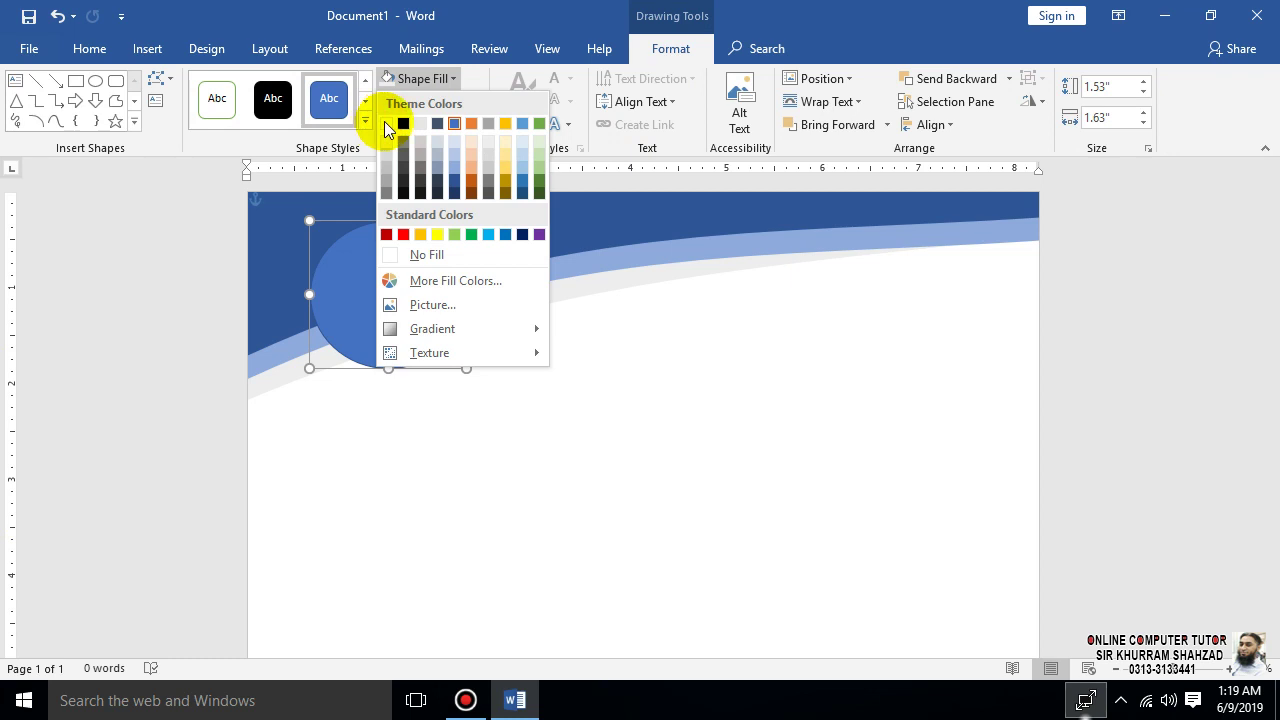
left_click(387, 123)
left_click(465, 101)
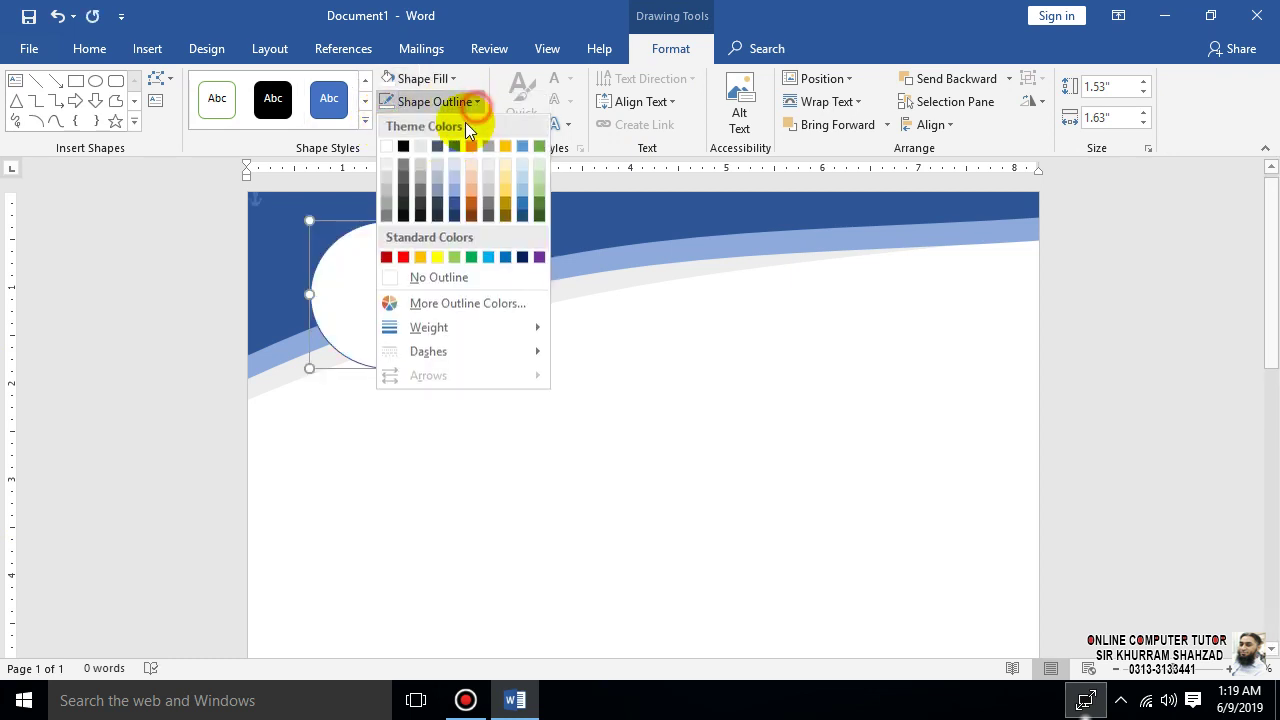
left_click(446, 274)
left_click(527, 442)
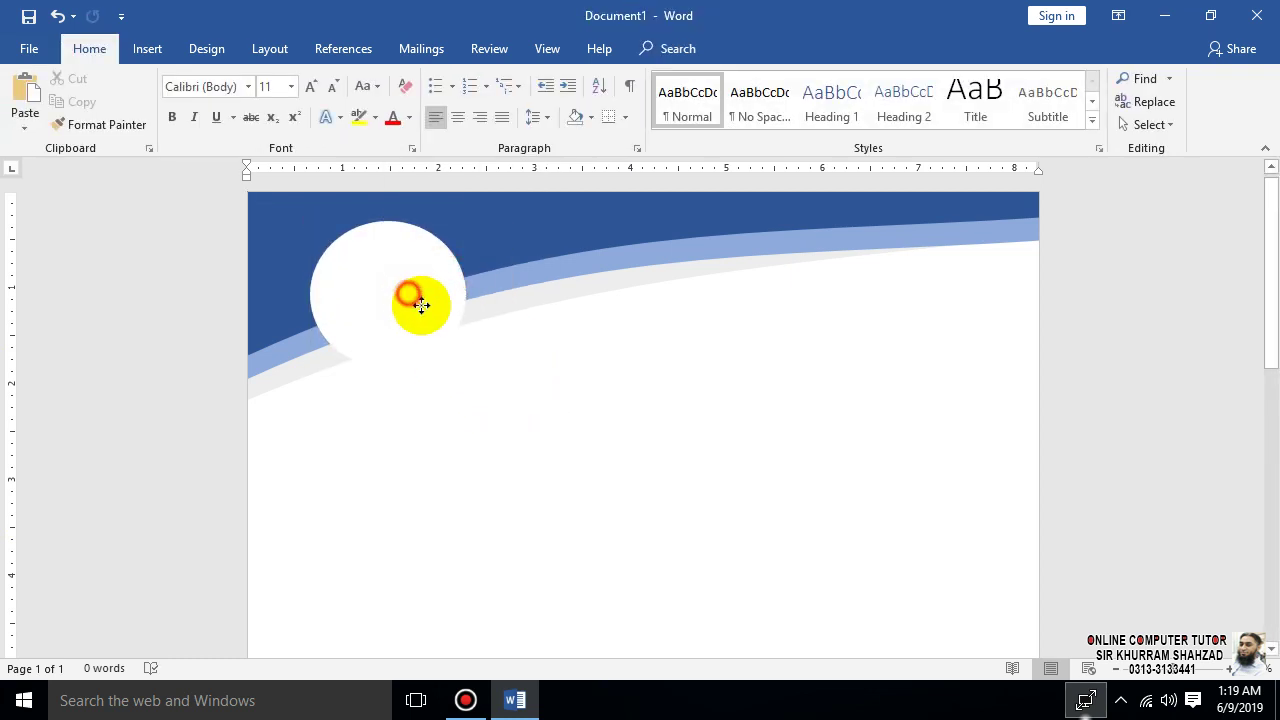
- Resize the circle to about 1.93" by 2.06" and nudge it into place
left_click_drag(409, 294, 425, 308)
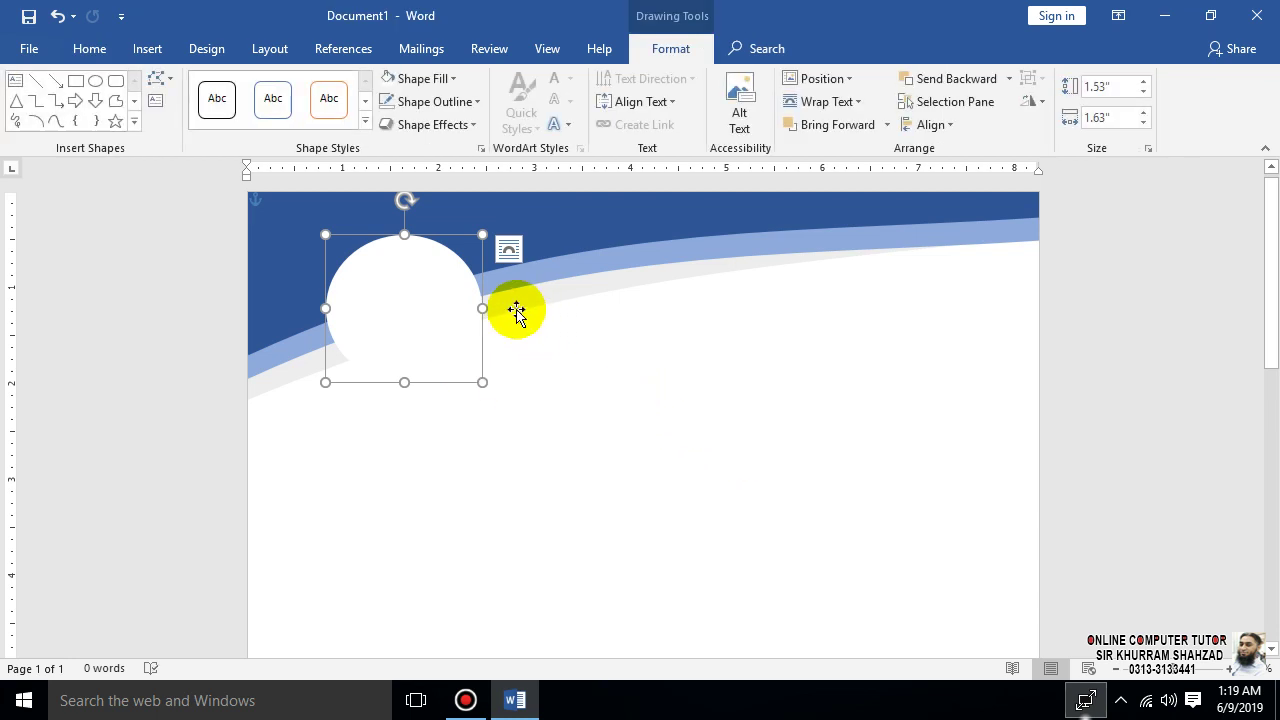
left_click_drag(325, 308, 303, 308)
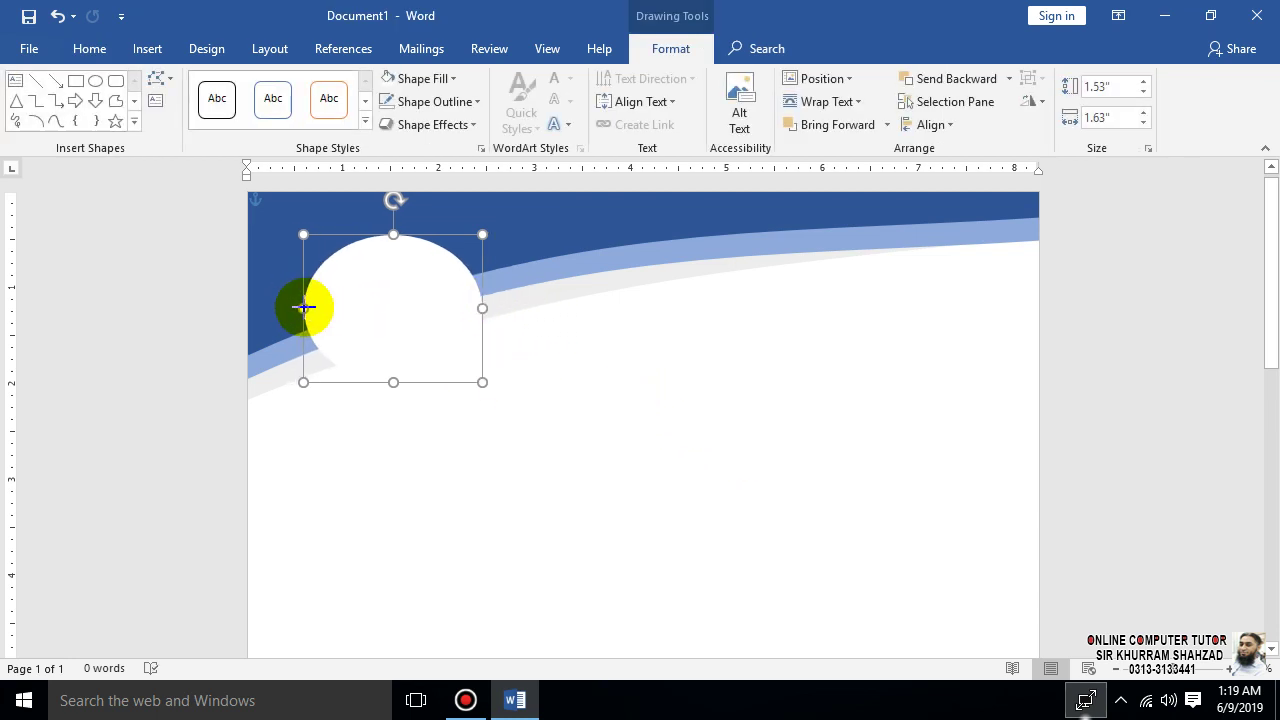
left_click_drag(306, 384, 299, 391)
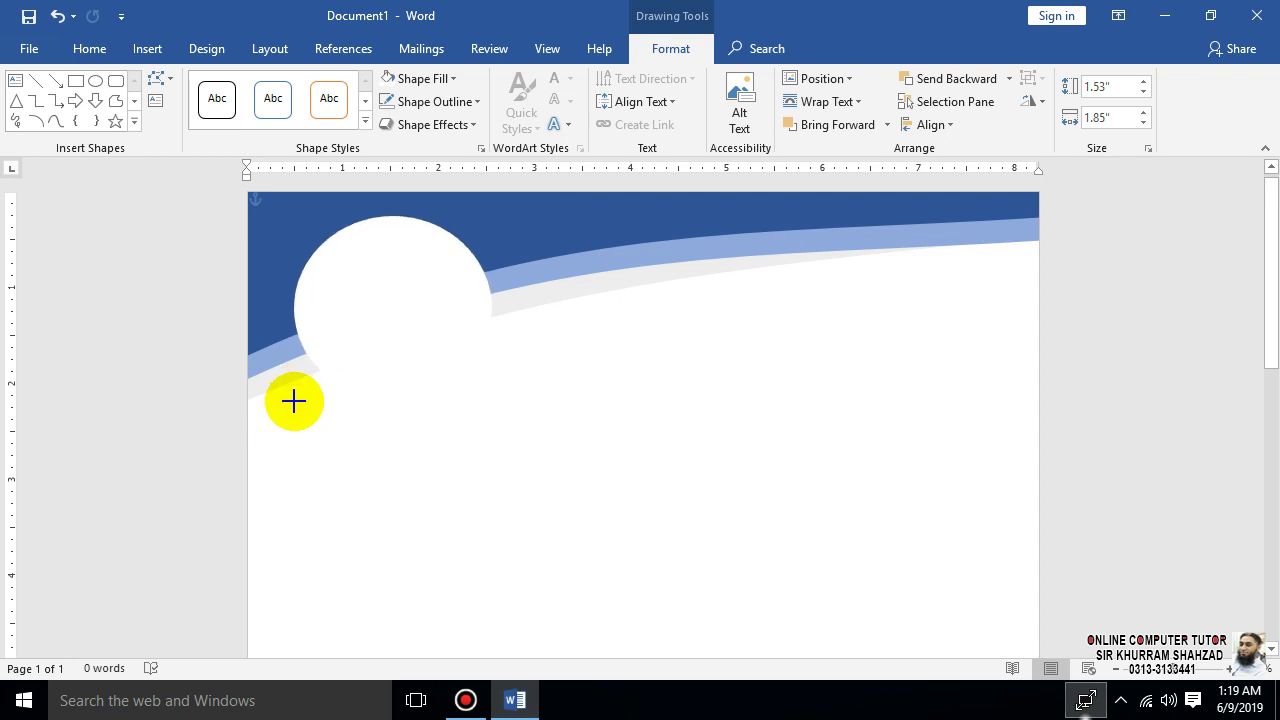
left_click_drag(293, 401, 294, 397)
left_click_drag(377, 300, 366, 304)
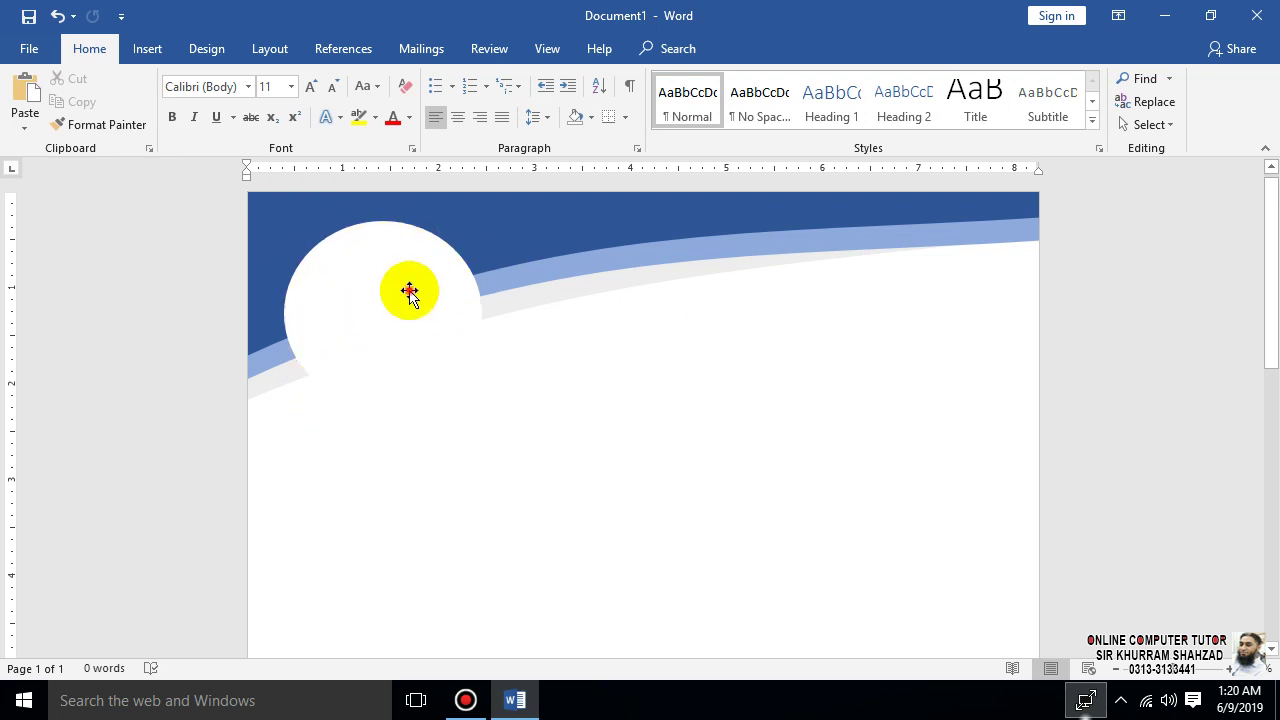
- Add the text LOGO inside the white circle
left_click(409, 290)
right_click(410, 290)
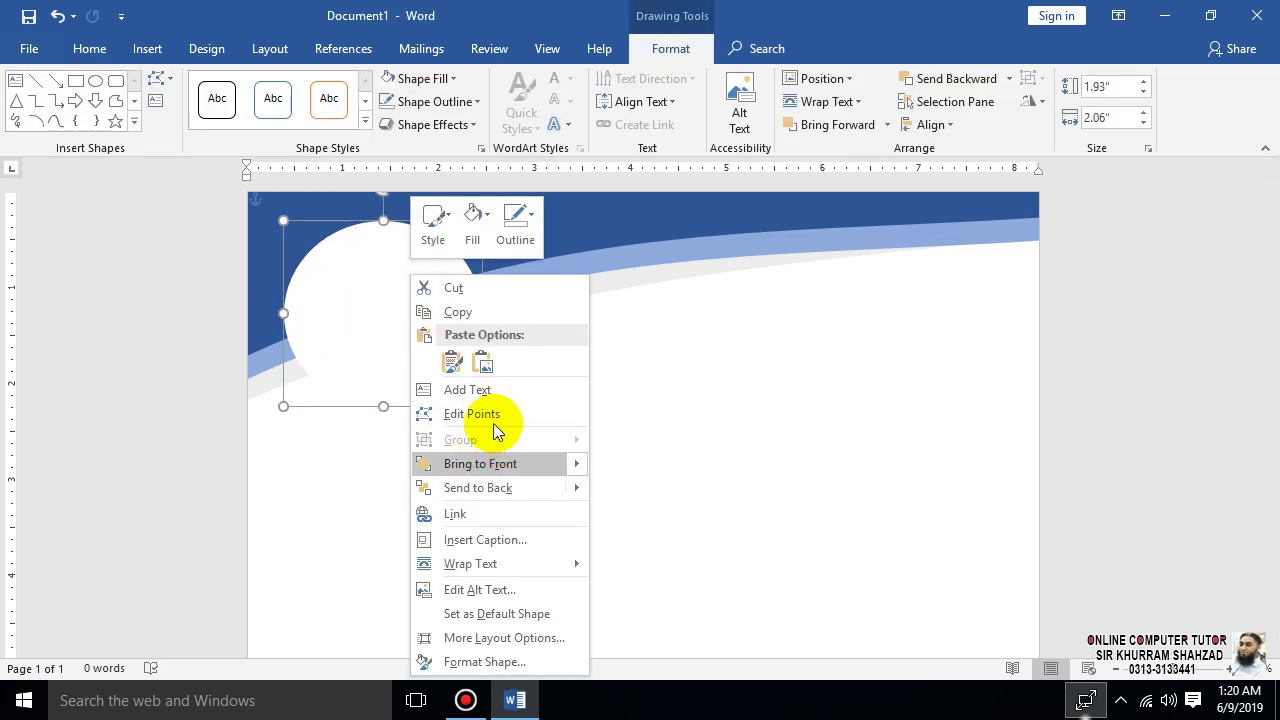
left_click(488, 390)
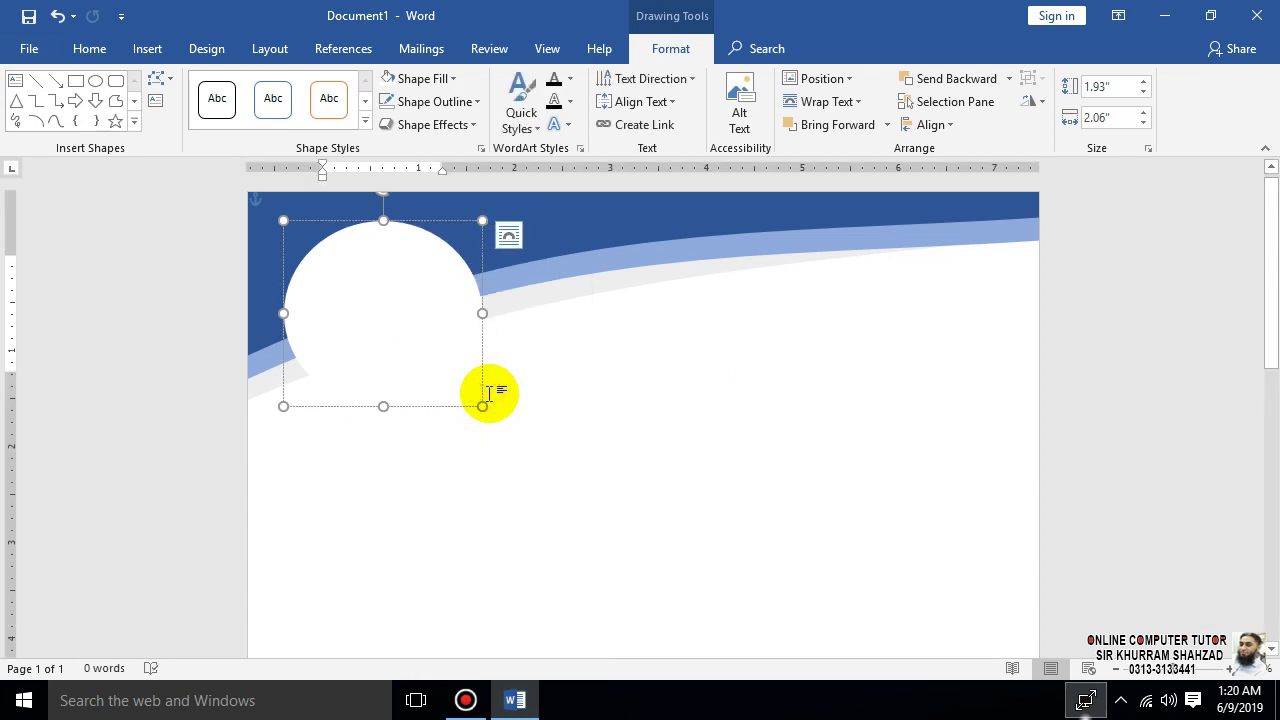
type("LO")
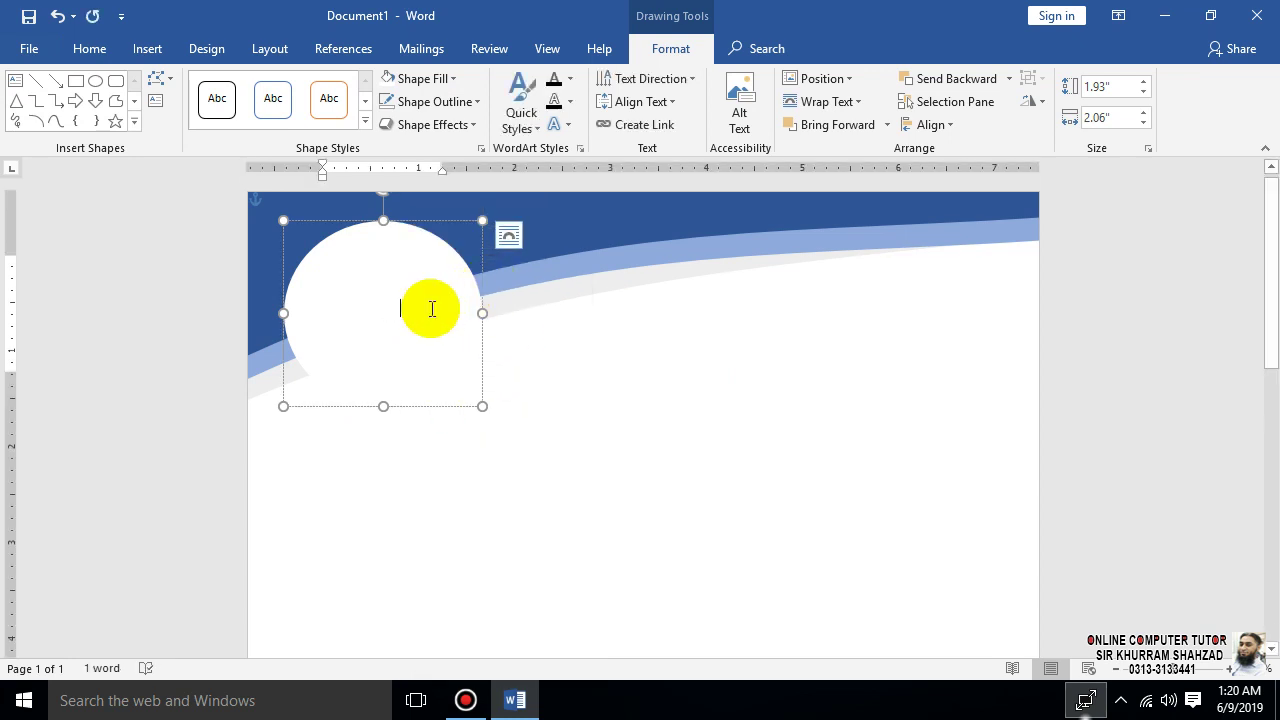
- Colour the LOGO text black
left_click_drag(428, 306, 309, 306)
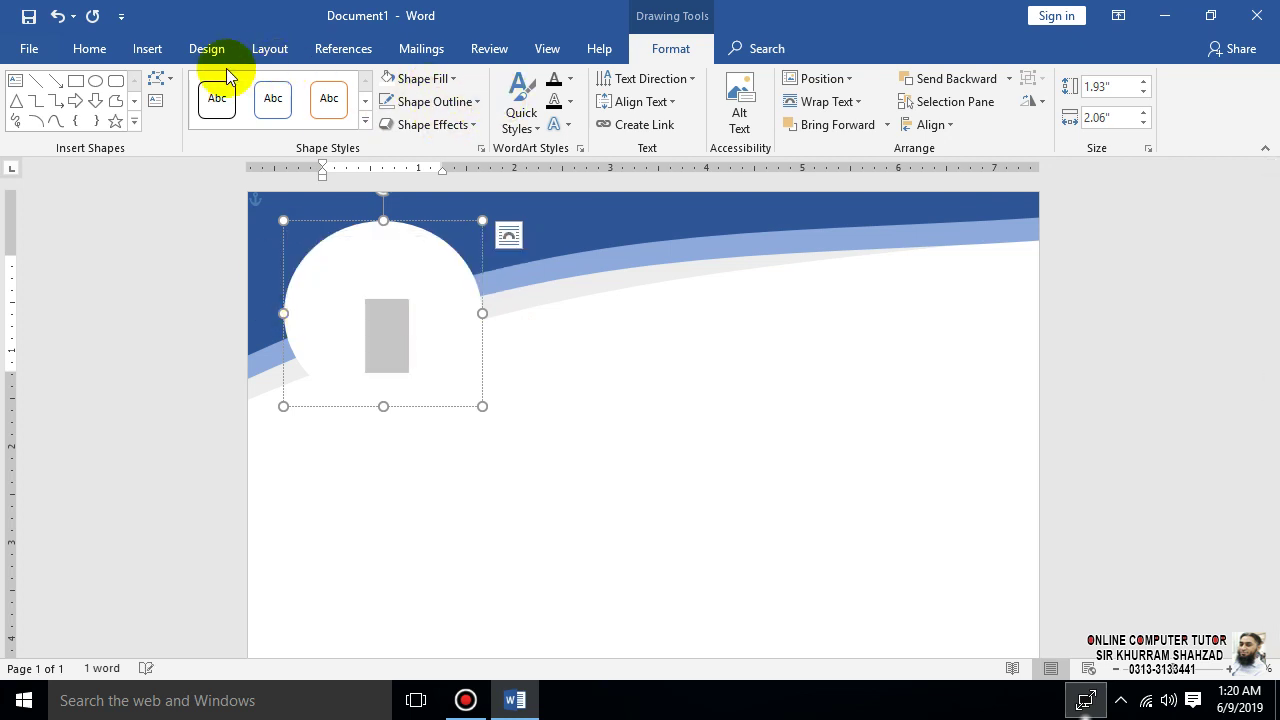
left_click(89, 48)
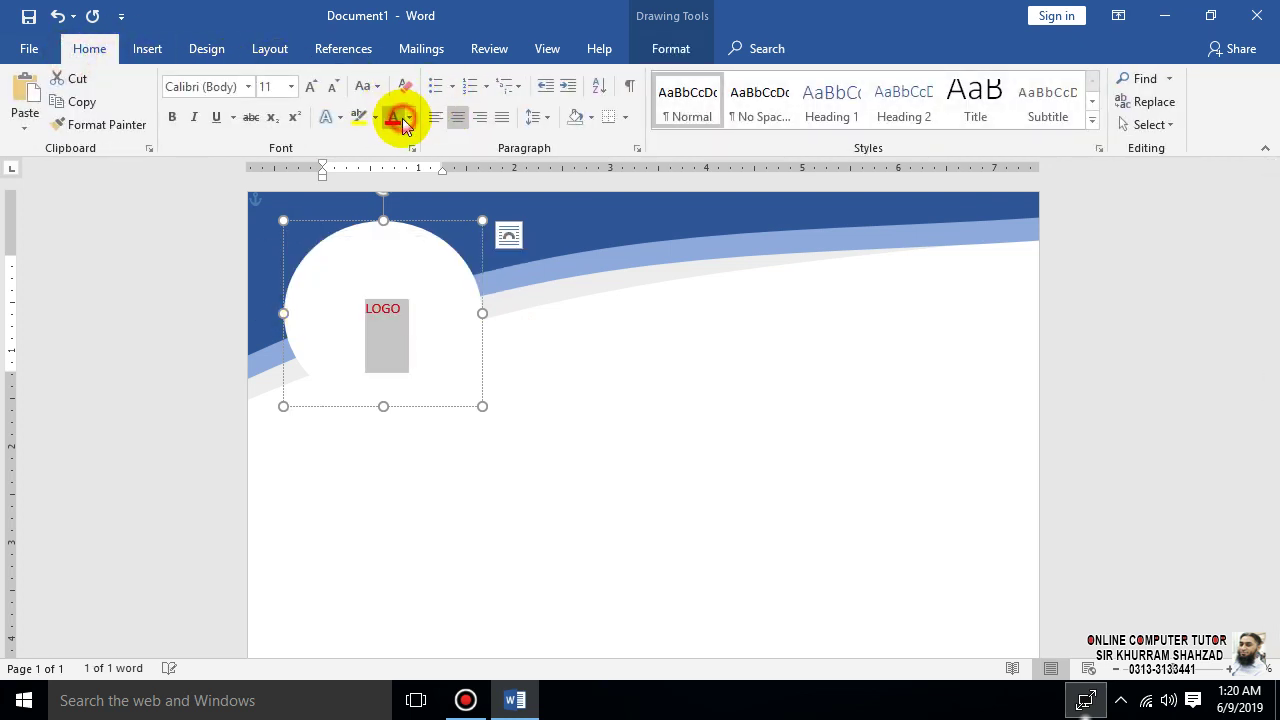
left_click(404, 120)
left_click(403, 182)
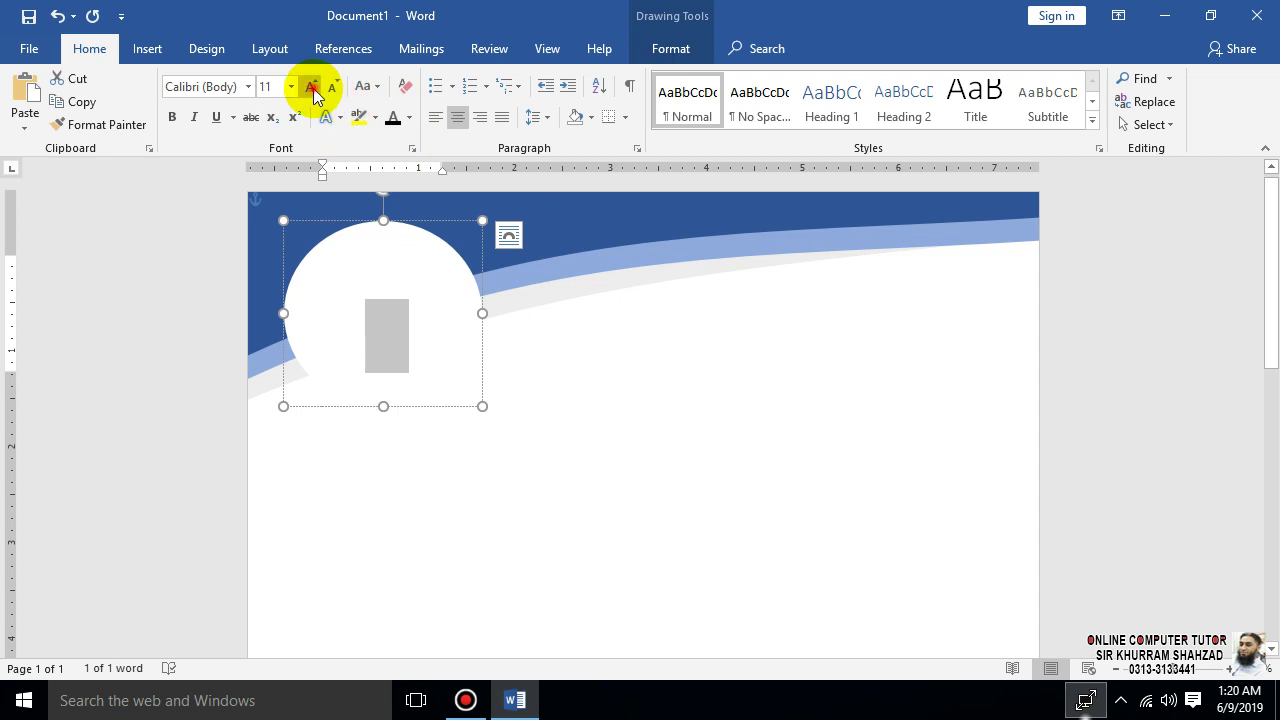
left_click(404, 121)
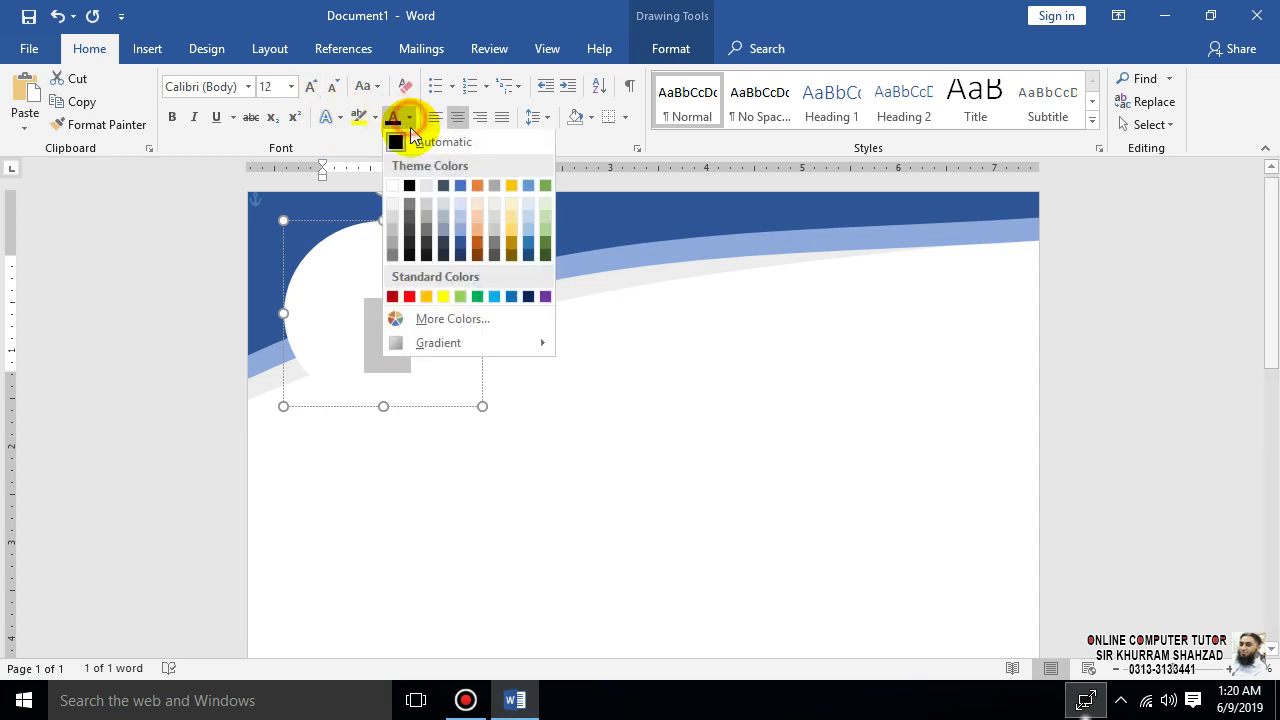
left_click(408, 181)
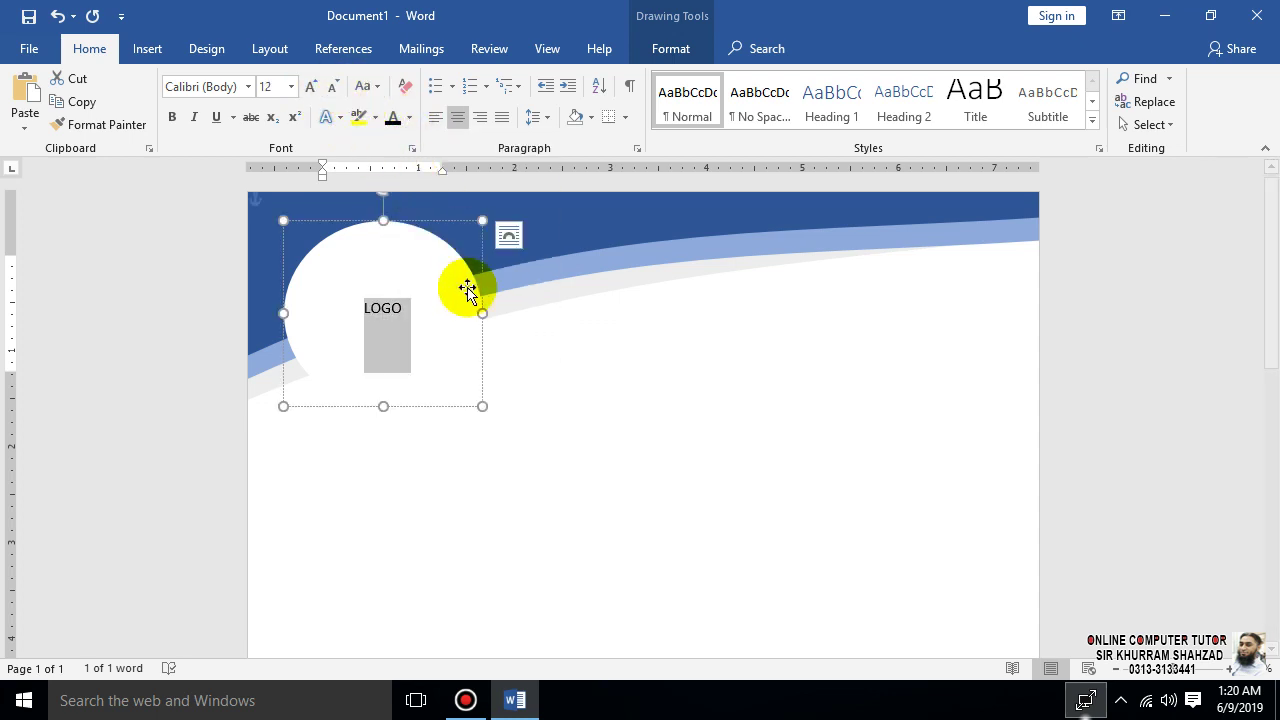
- Make the word LOGO bold and deselect the circle
left_click(427, 303)
double_click(395, 308)
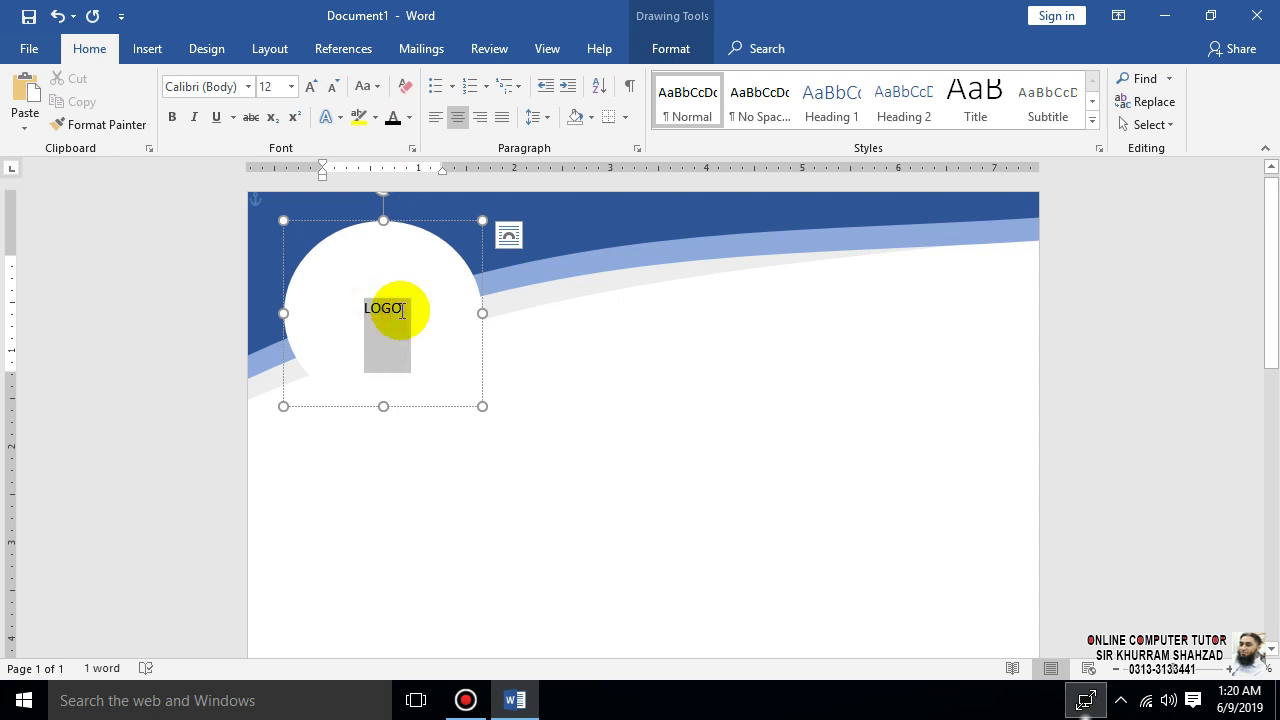
left_click(171, 117)
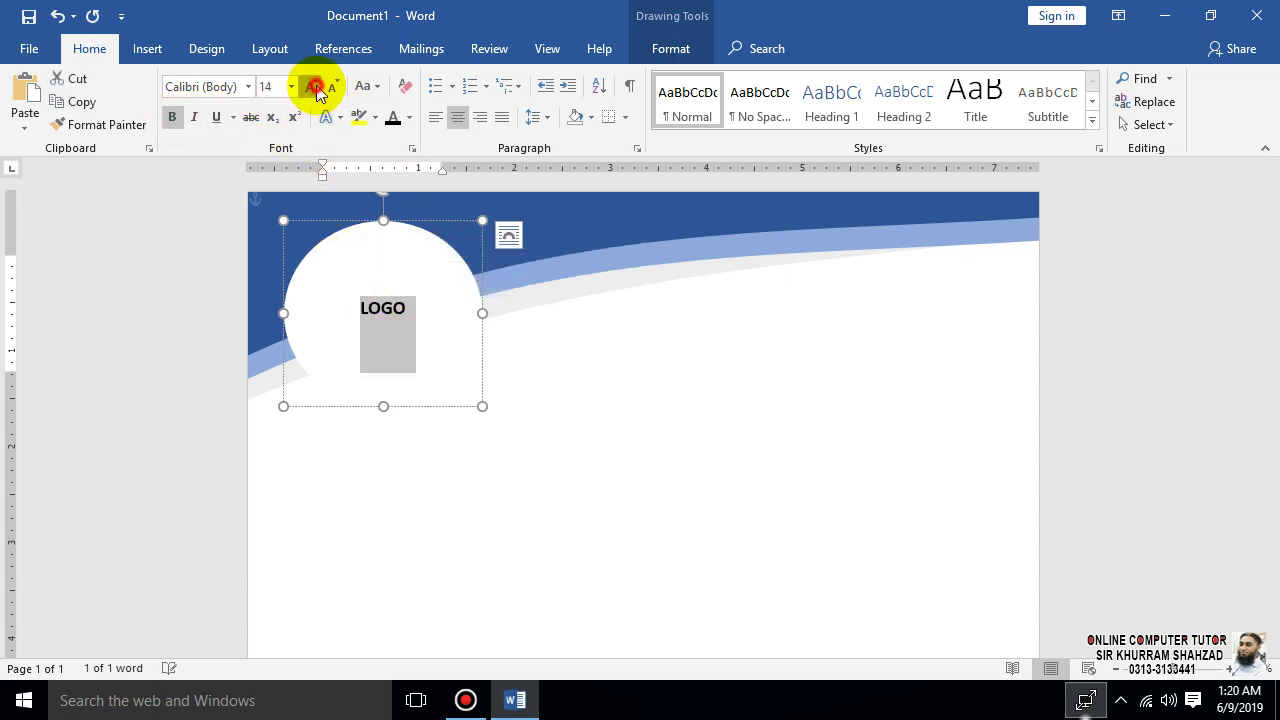
left_click(669, 431)
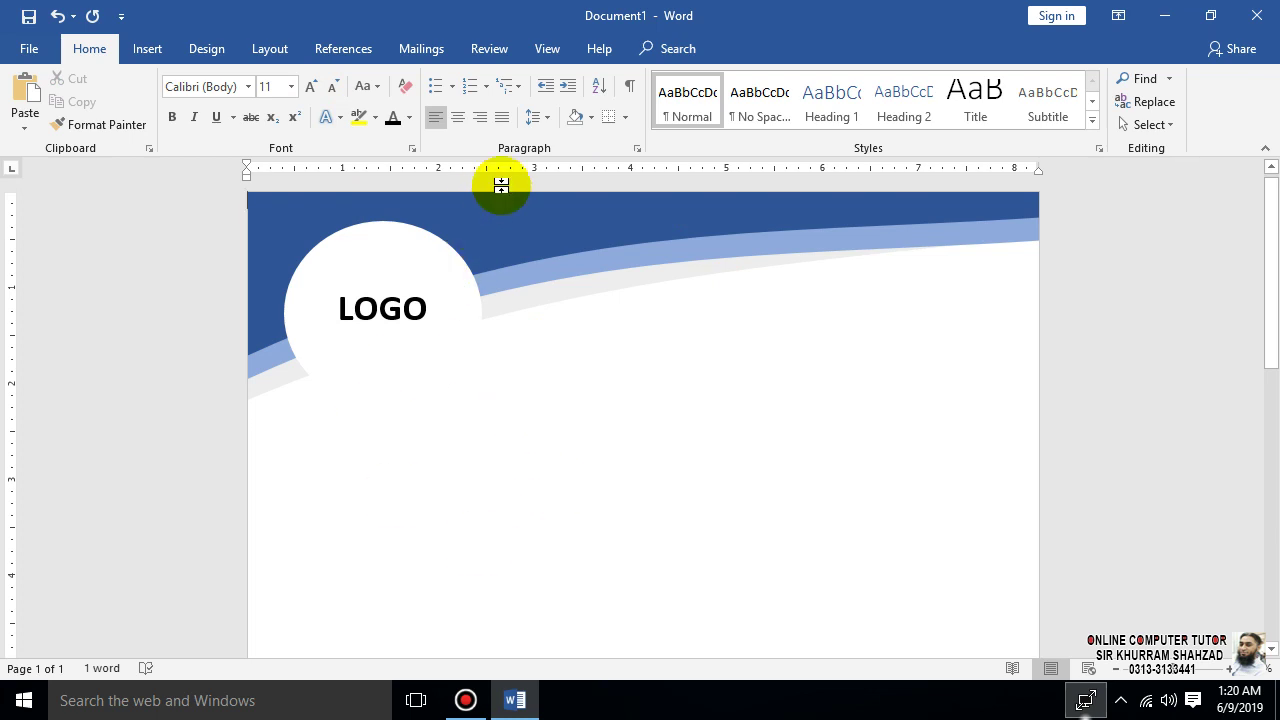
scroll(584, 381, "down", 2)
scroll(582, 383, "up", 2)
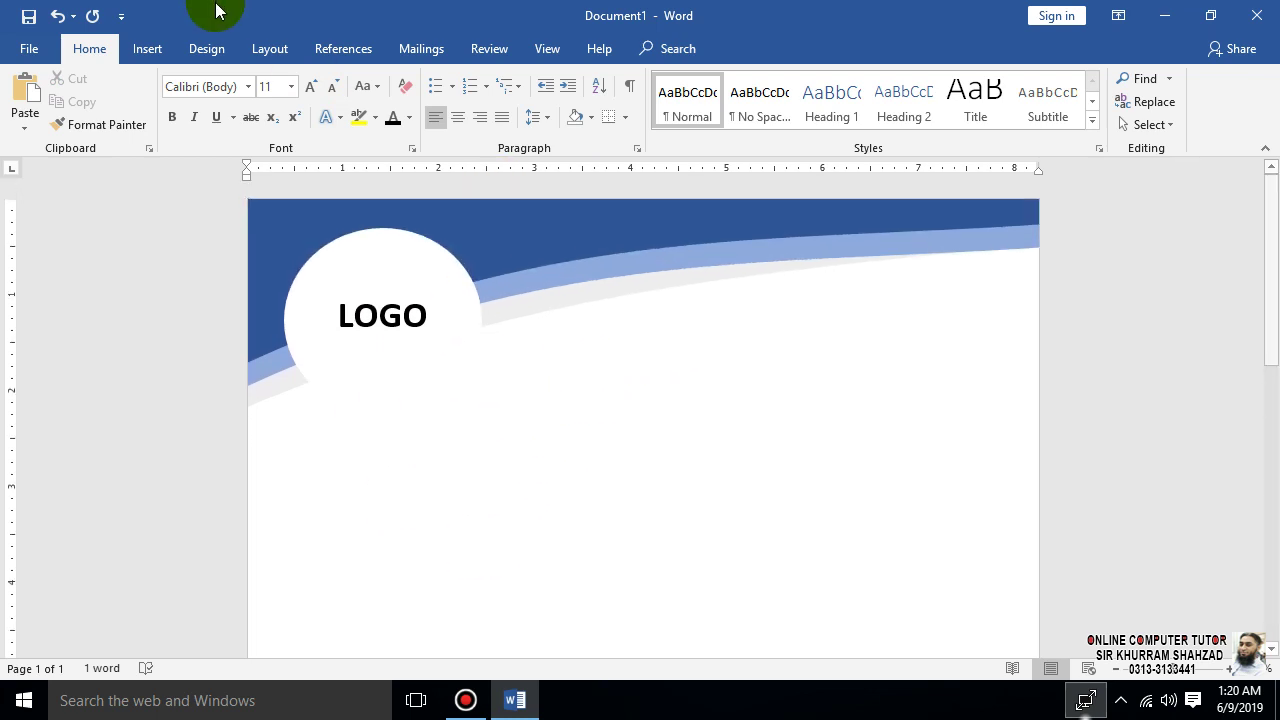
- Insert a WordArt and move it below the LOGO circle
left_click(140, 47)
left_click(1055, 101)
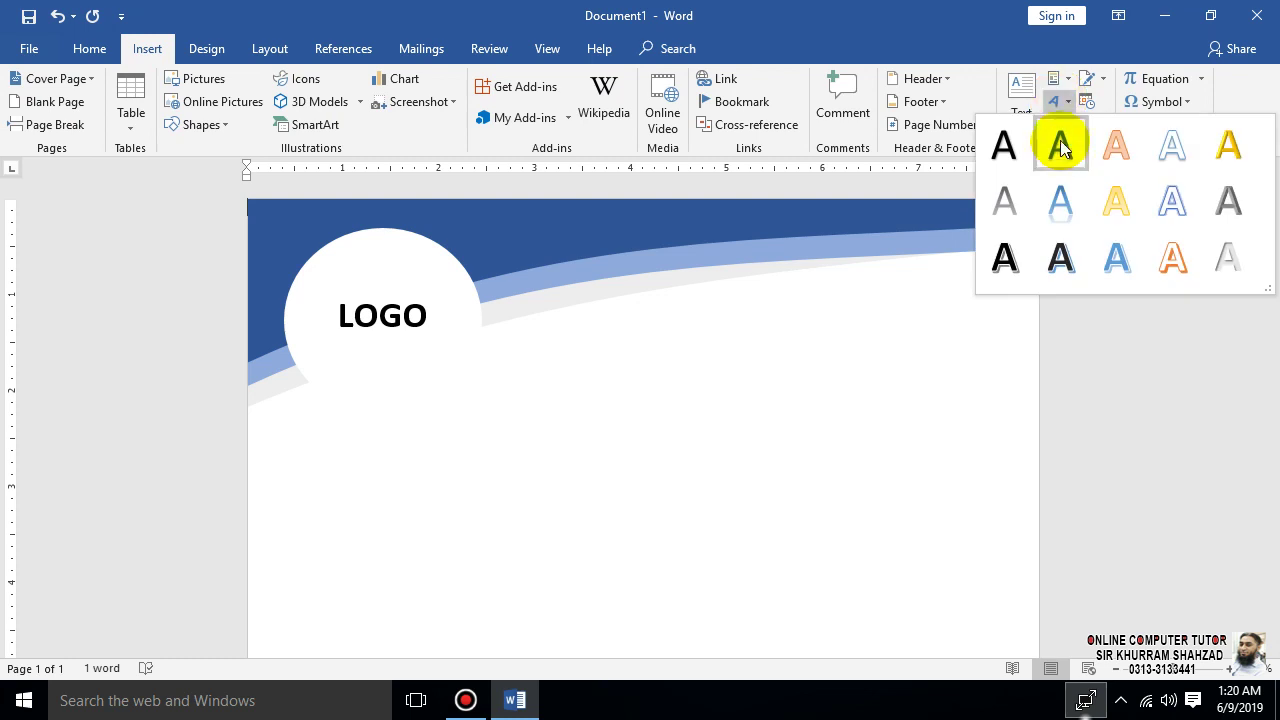
left_click(1060, 156)
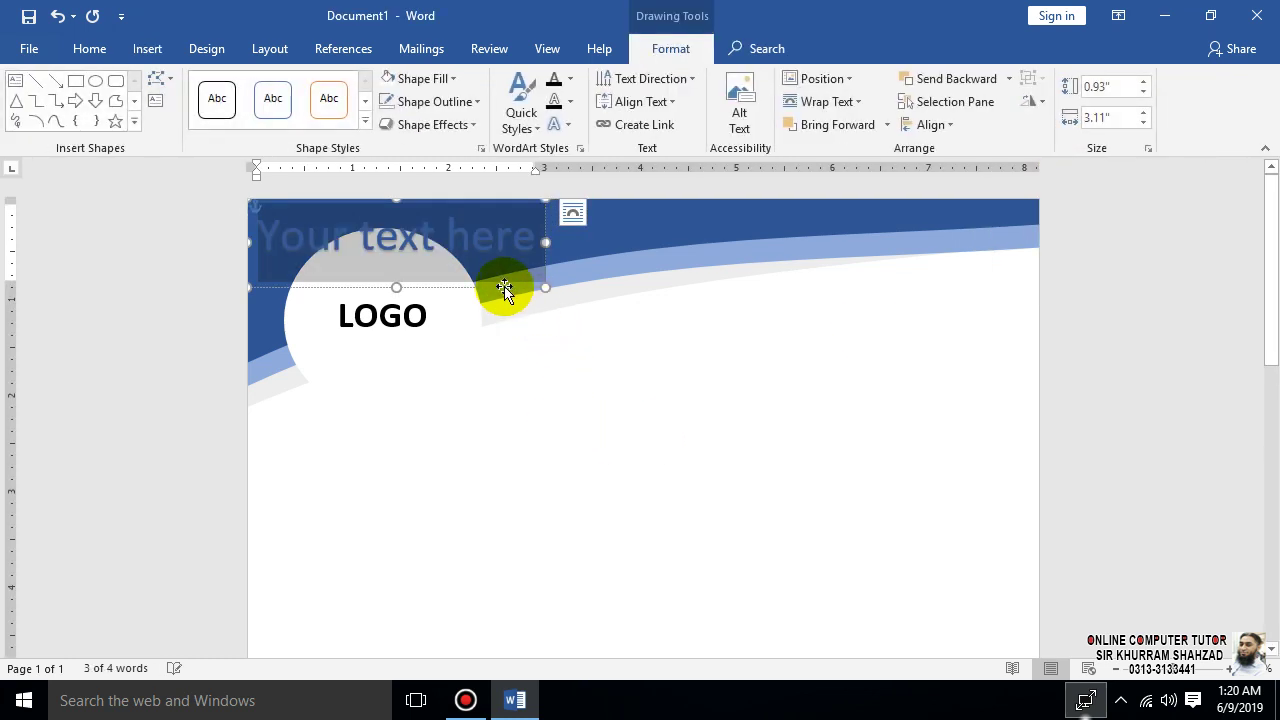
mouse_move(508, 286)
left_mouse_down()
mouse_move(543, 489)
mouse_move(508, 501)
left_mouse_up()
- Replace the WordArt text with ONLINE COMPUTER TUTOR and a second line All Computer Courses Available
left_click(508, 456)
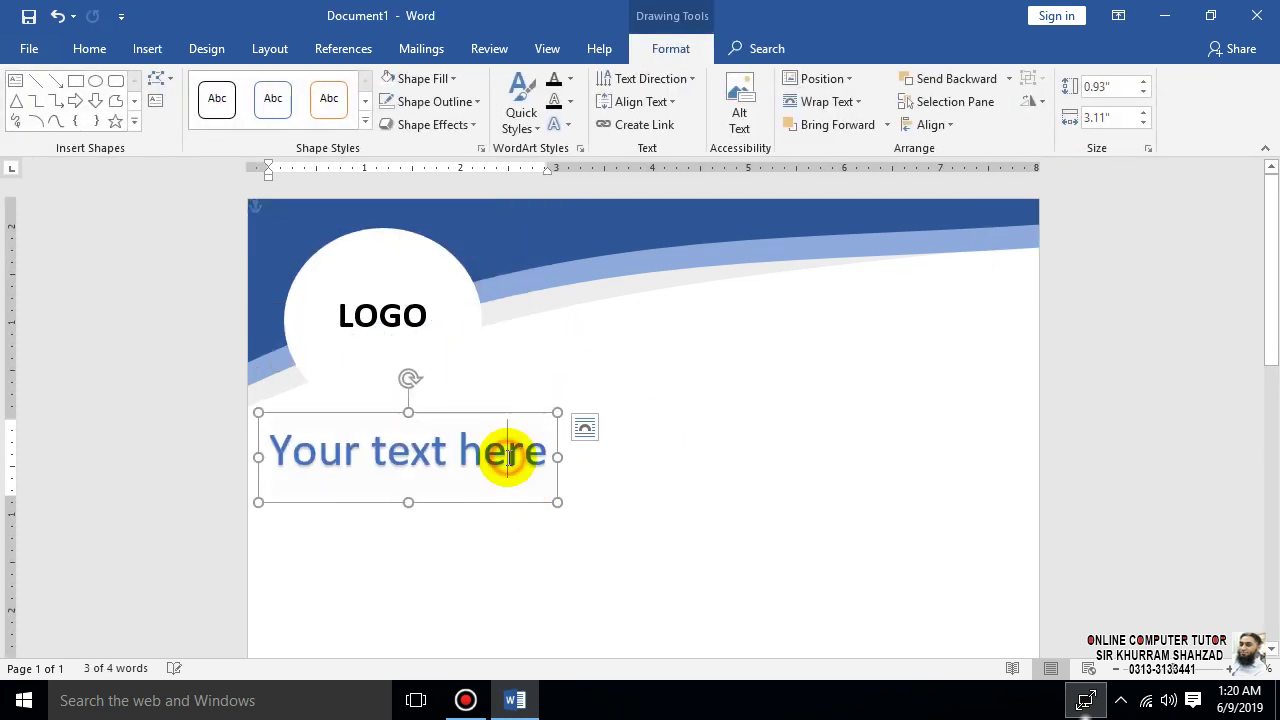
key("ctrl+a")
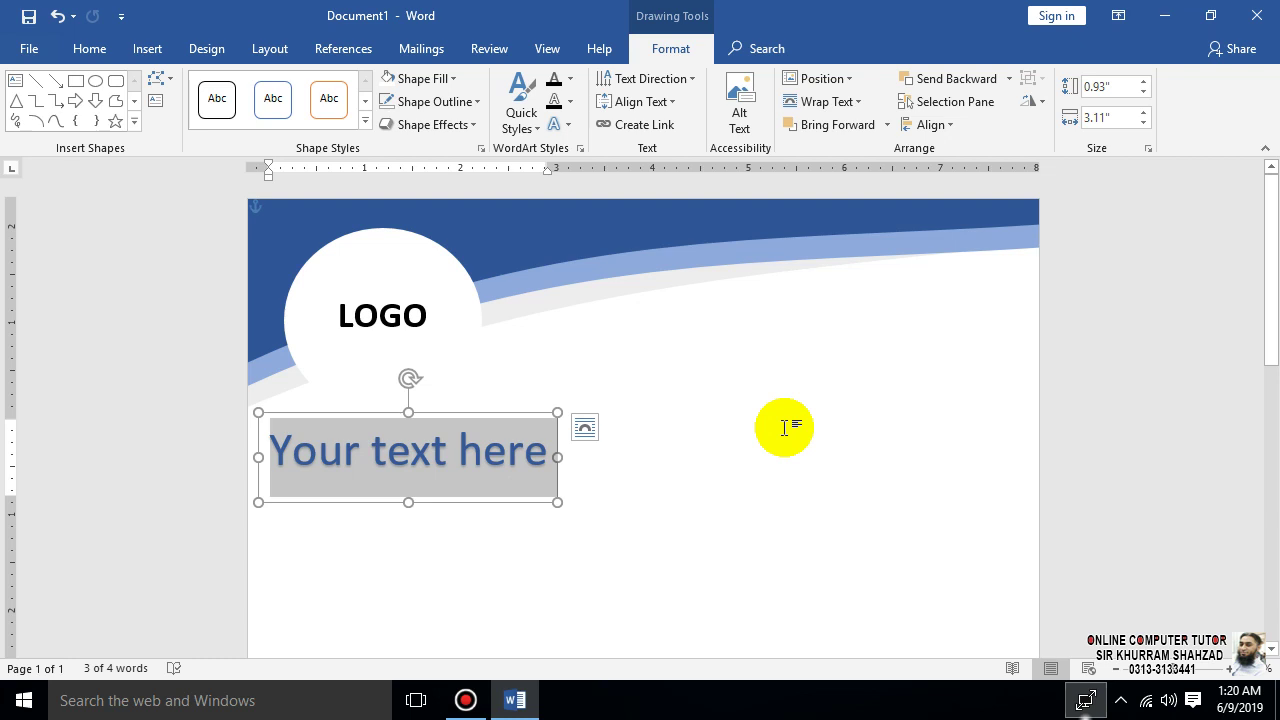
type("ONLINE")
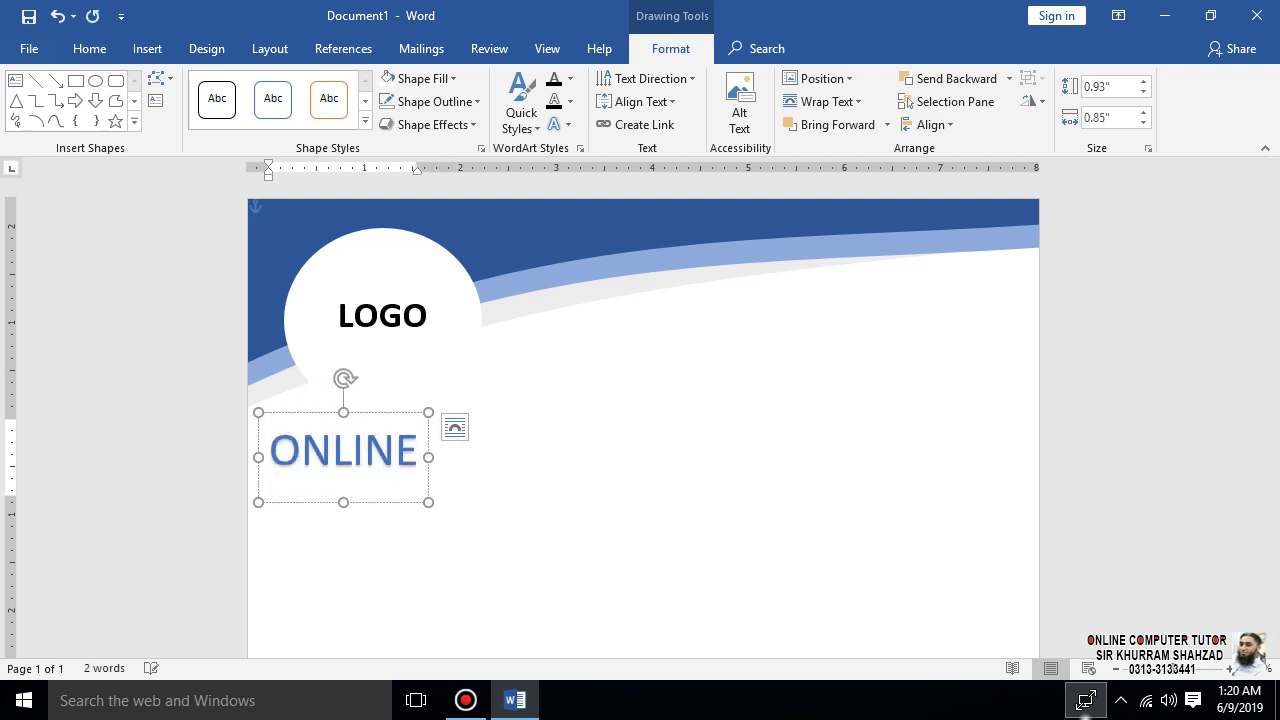
type(" COMPUTER TUTOR")
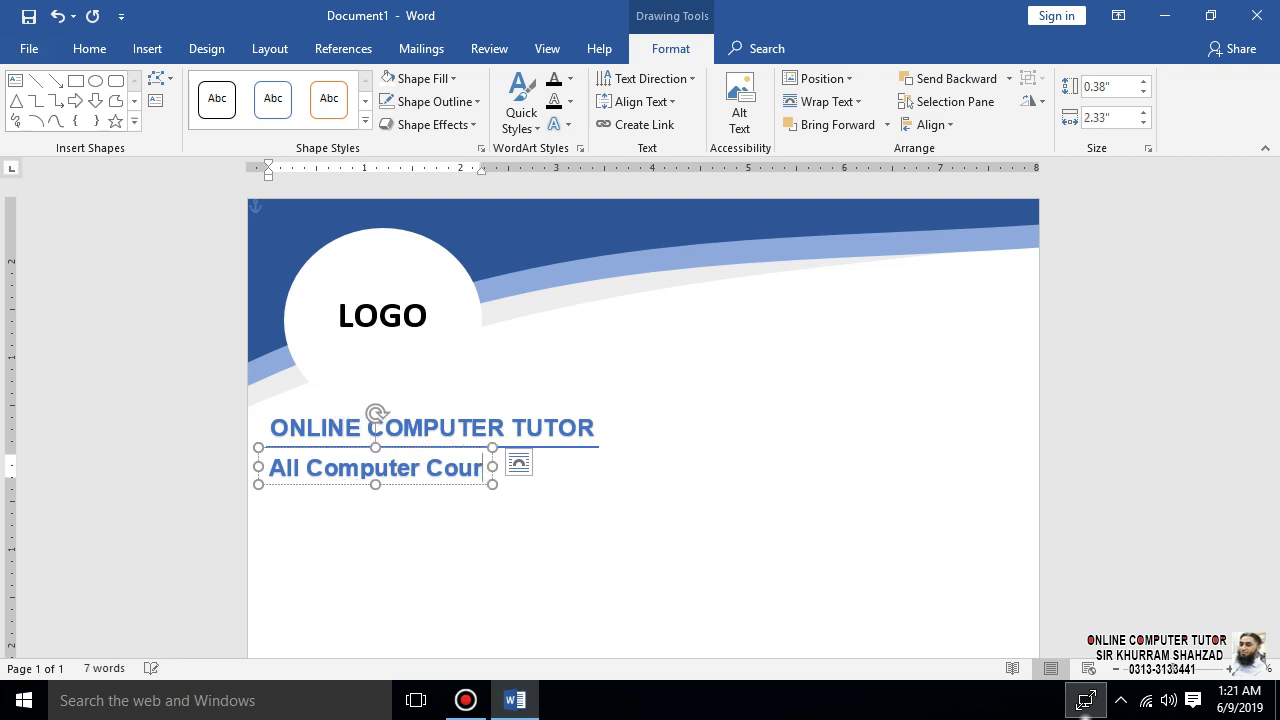
type("Available")
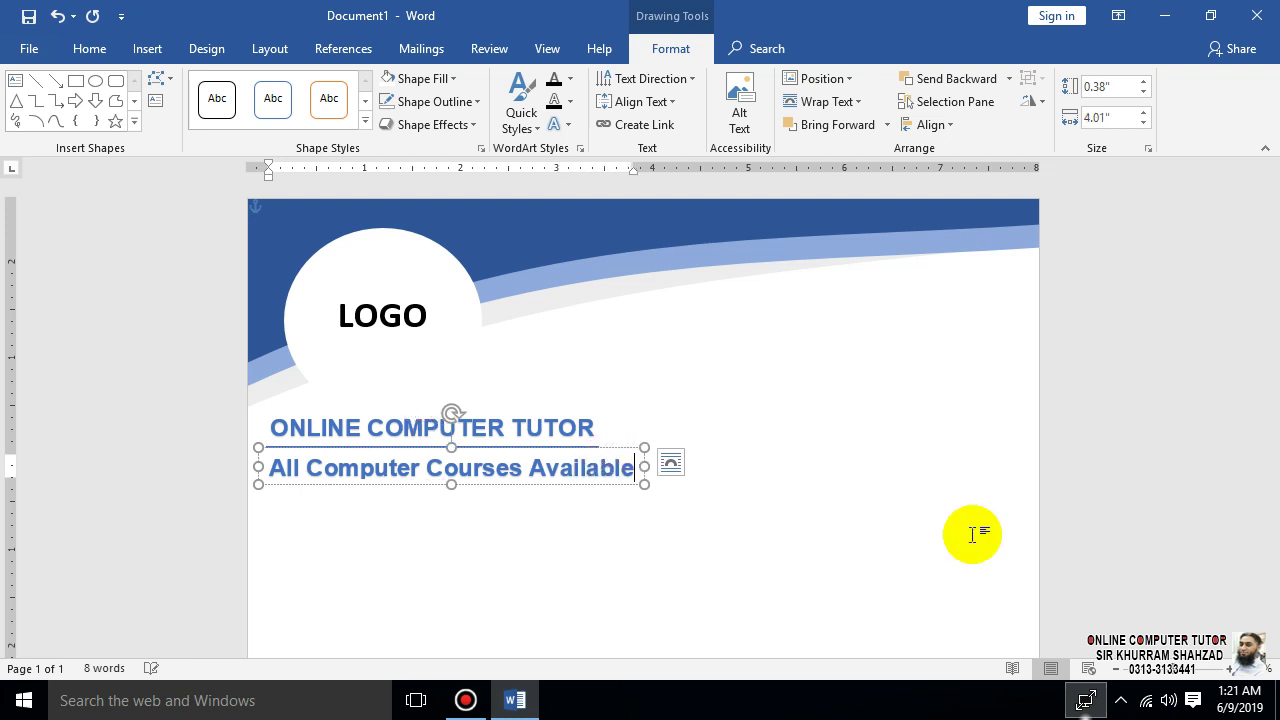
key("ctrl+a")
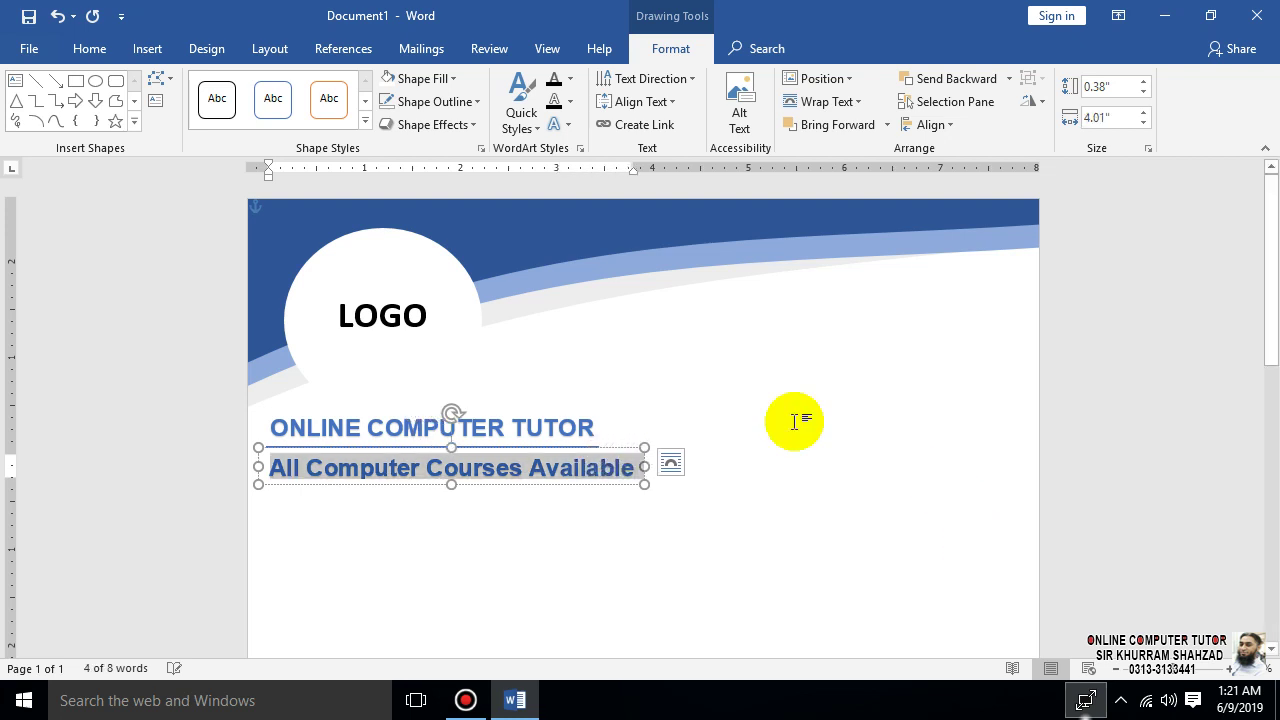
- Make the tagline plain, non-bold black text at 12 pt
left_click(68, 48)
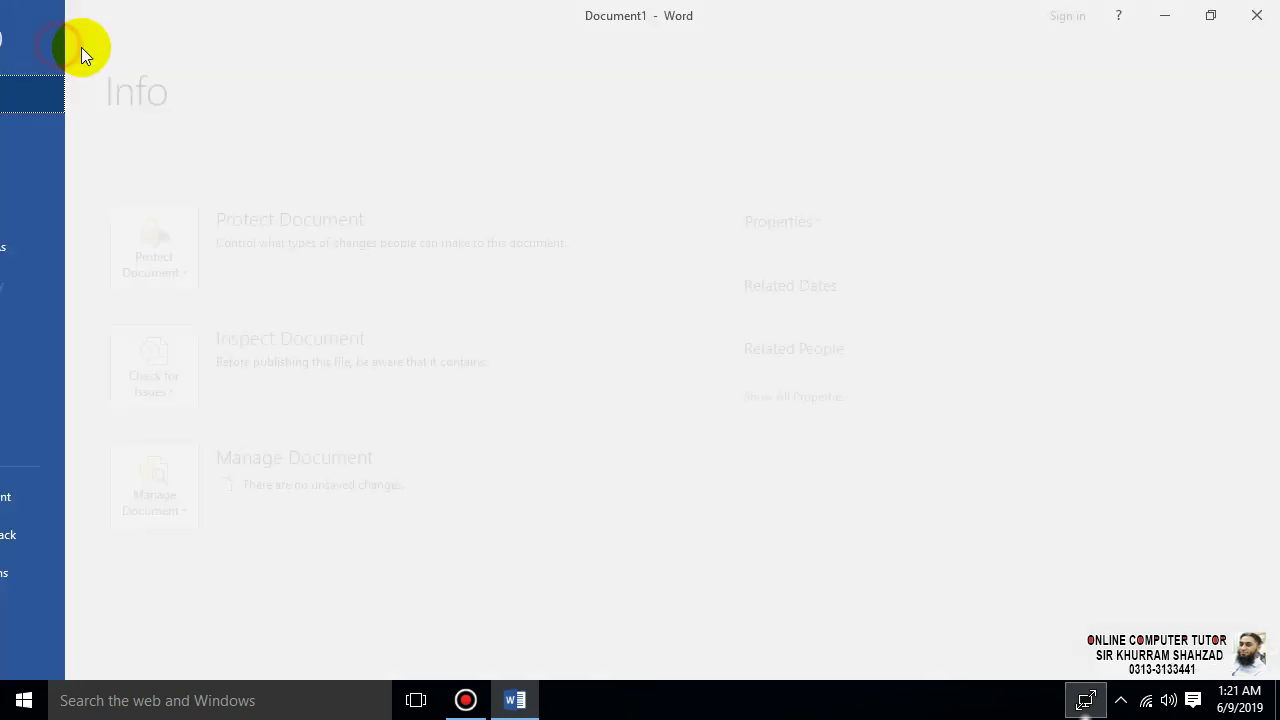
key("Escape")
left_click(88, 50)
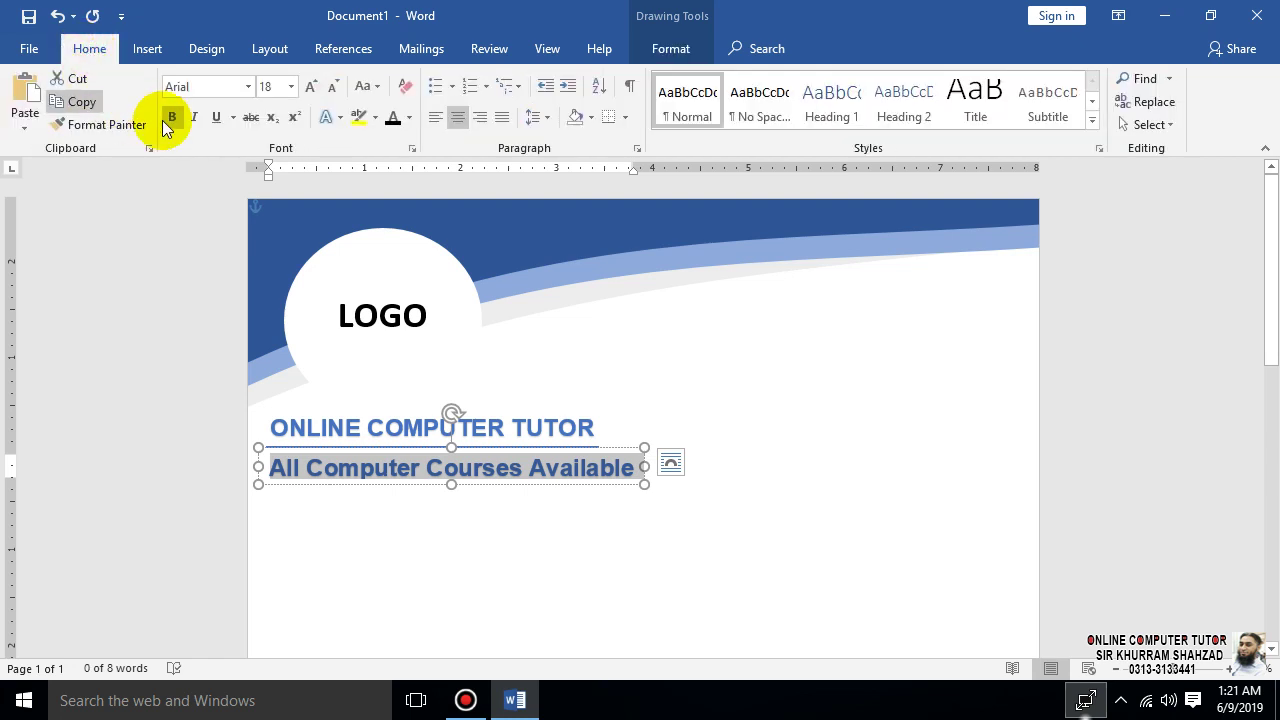
left_click(171, 116)
left_click(392, 119)
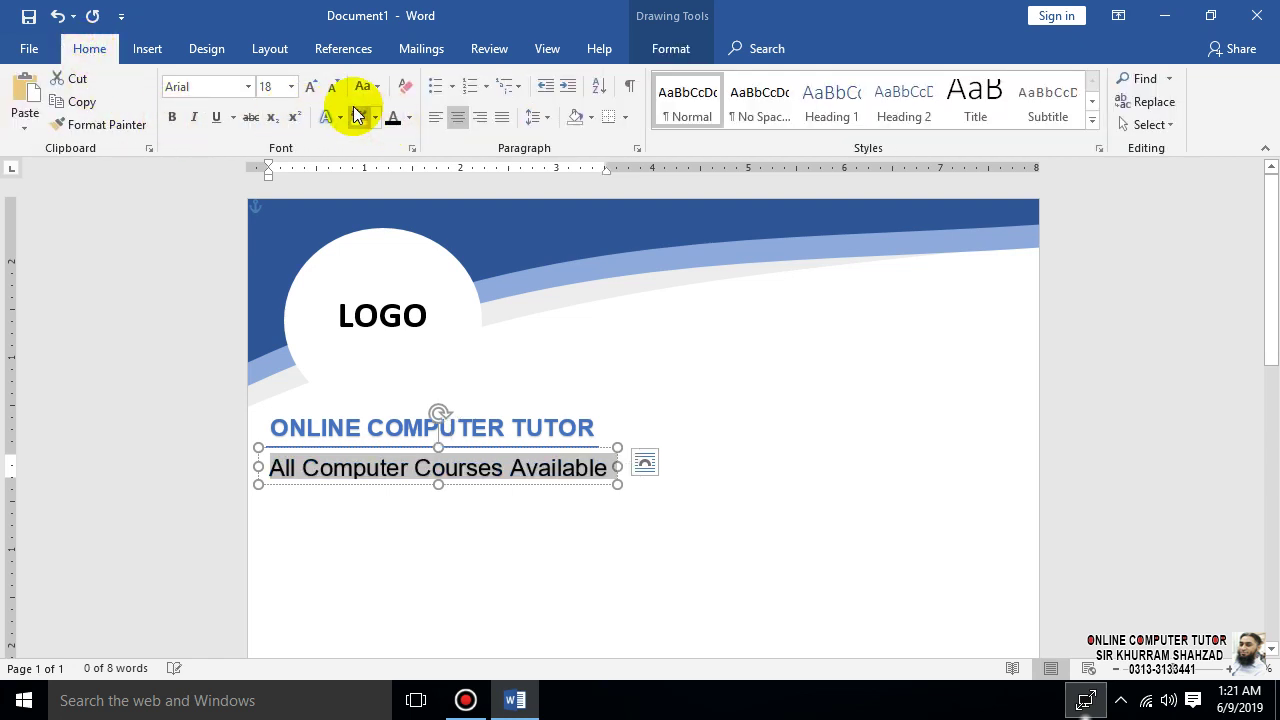
left_click(334, 88)
left_click(334, 88)
left_click(334, 88)
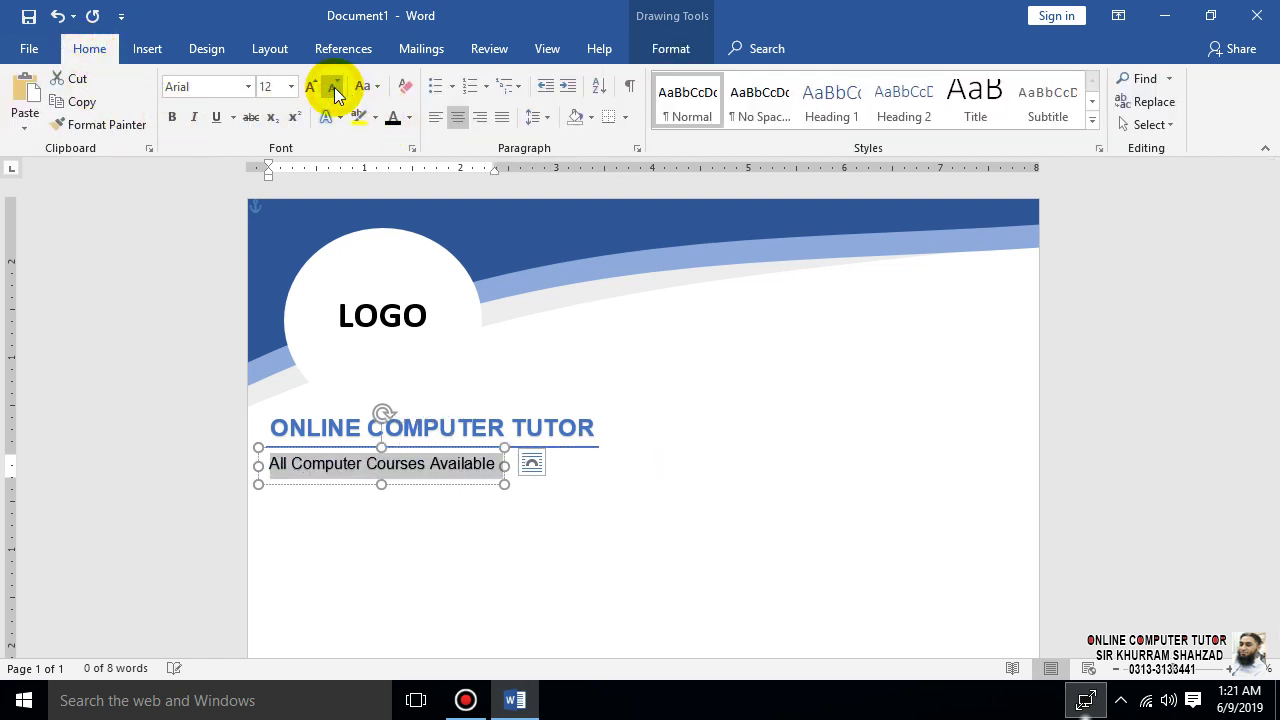
- Move the tagline box right so it centres under the title
left_click_drag(465, 484, 508, 482)
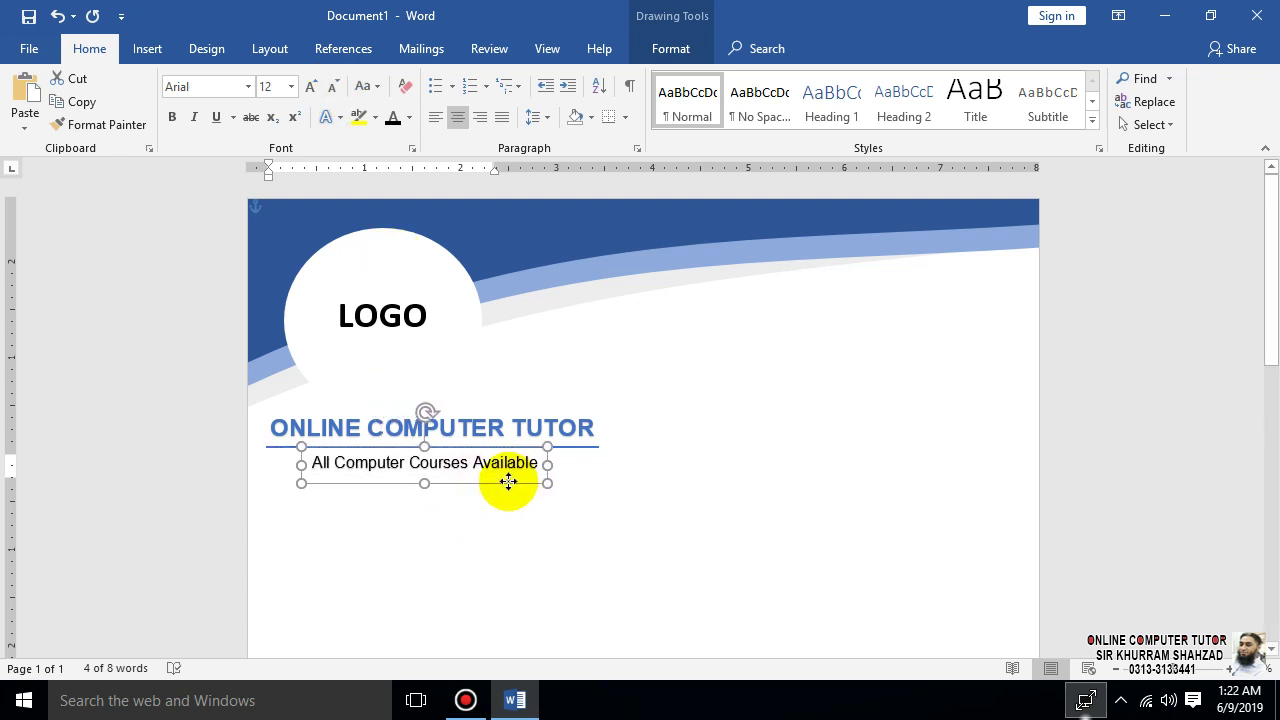
left_click(886, 551)
scroll(886, 548, "down", 10)
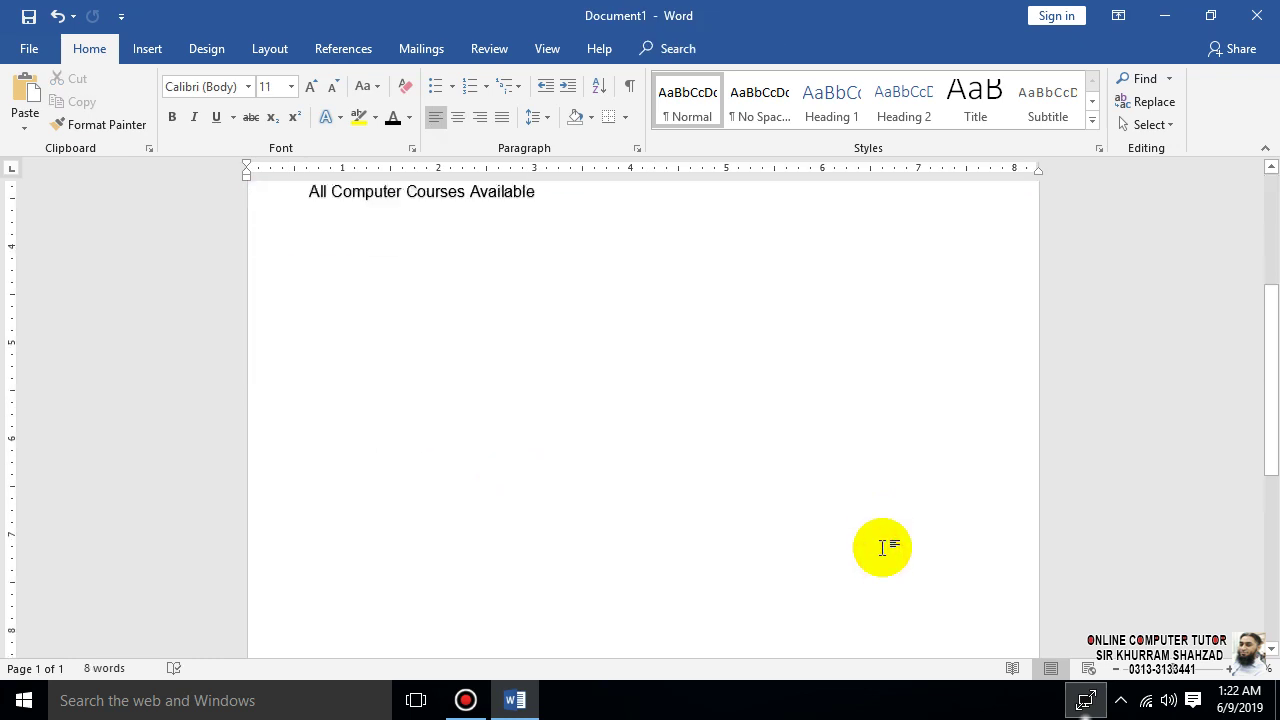
scroll(882, 548, "up", 10)
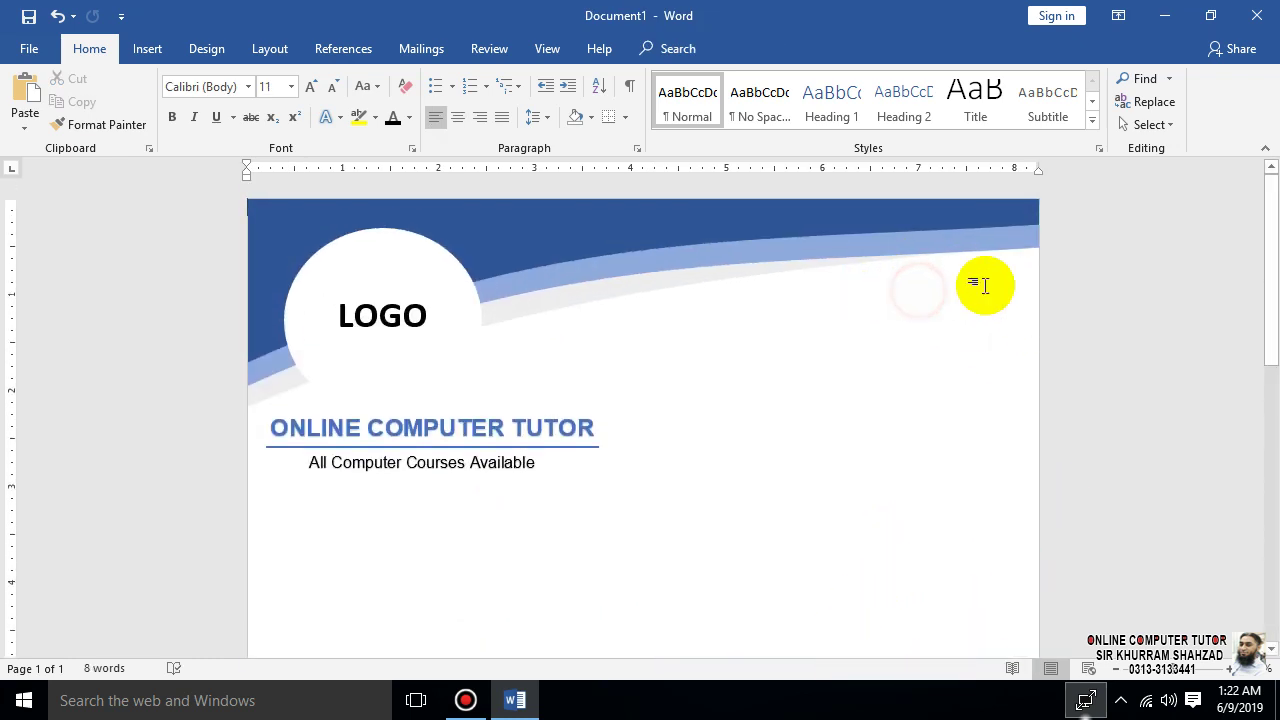
- Minimize Word and launch Google Chrome from the desktop
left_click(507, 703)
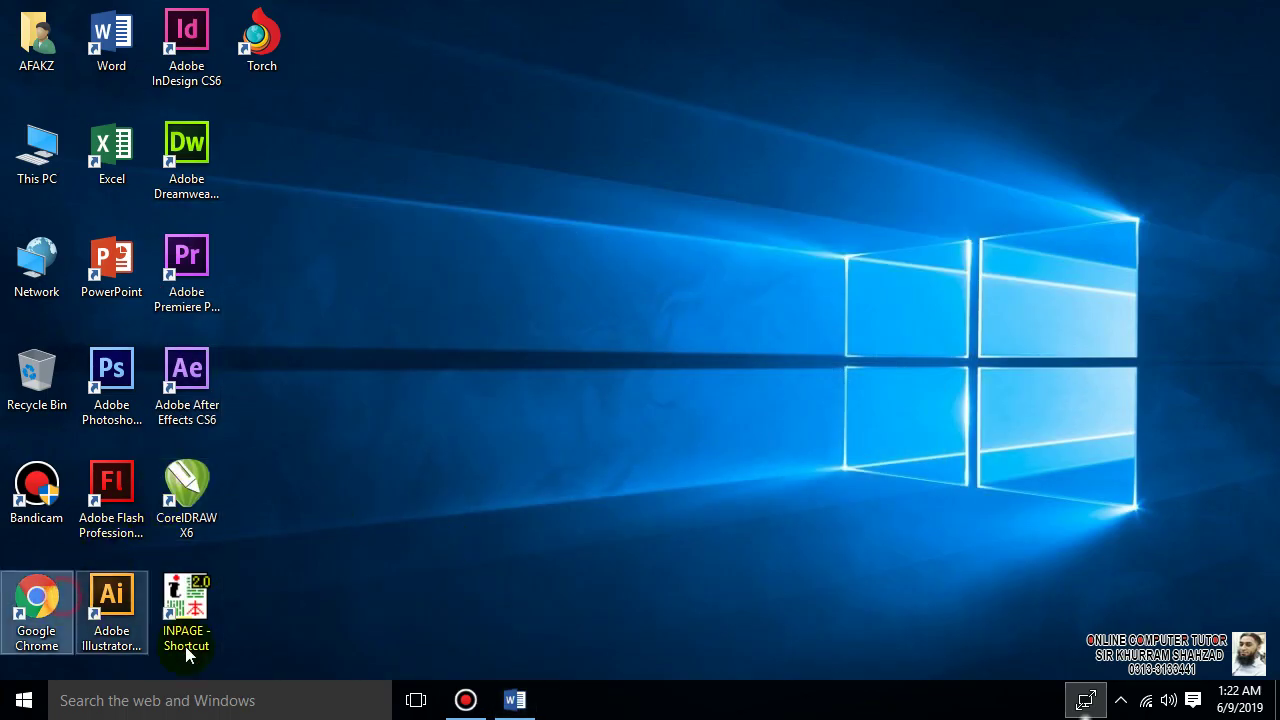
left_click(514, 700)
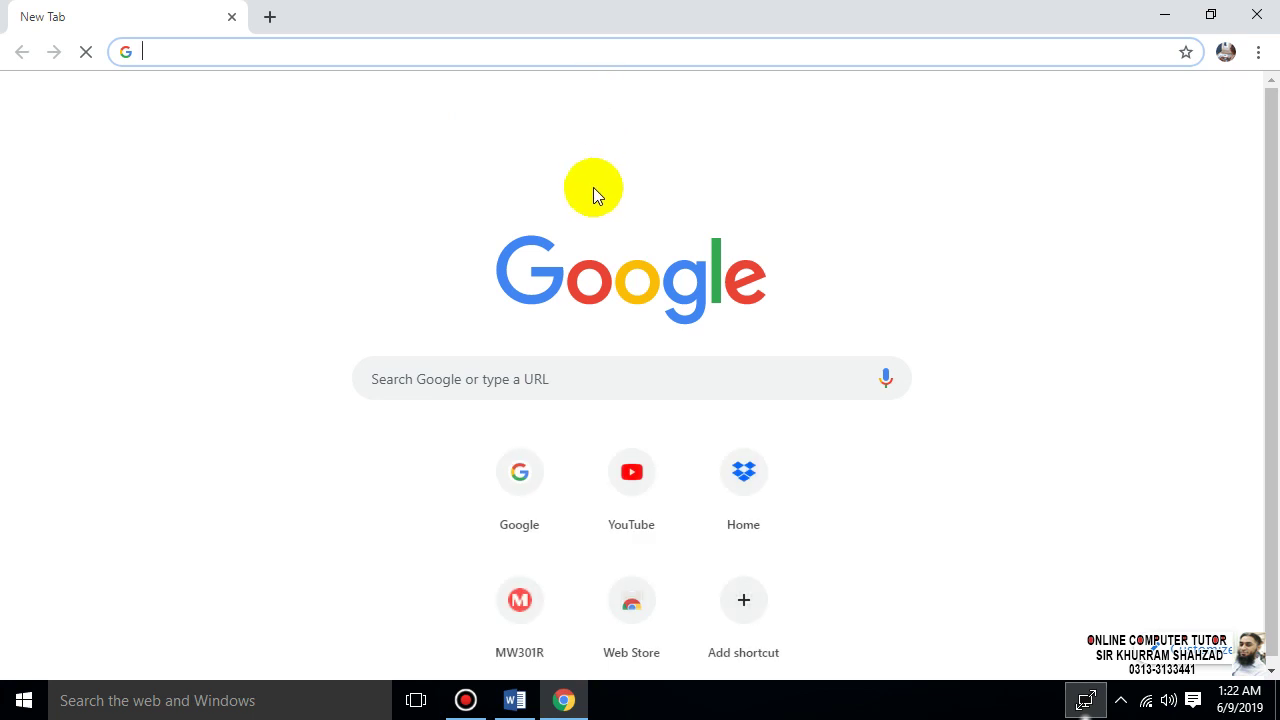
- Search Google Images for 'addres logo' and preview the blue house-pin image
type("add")
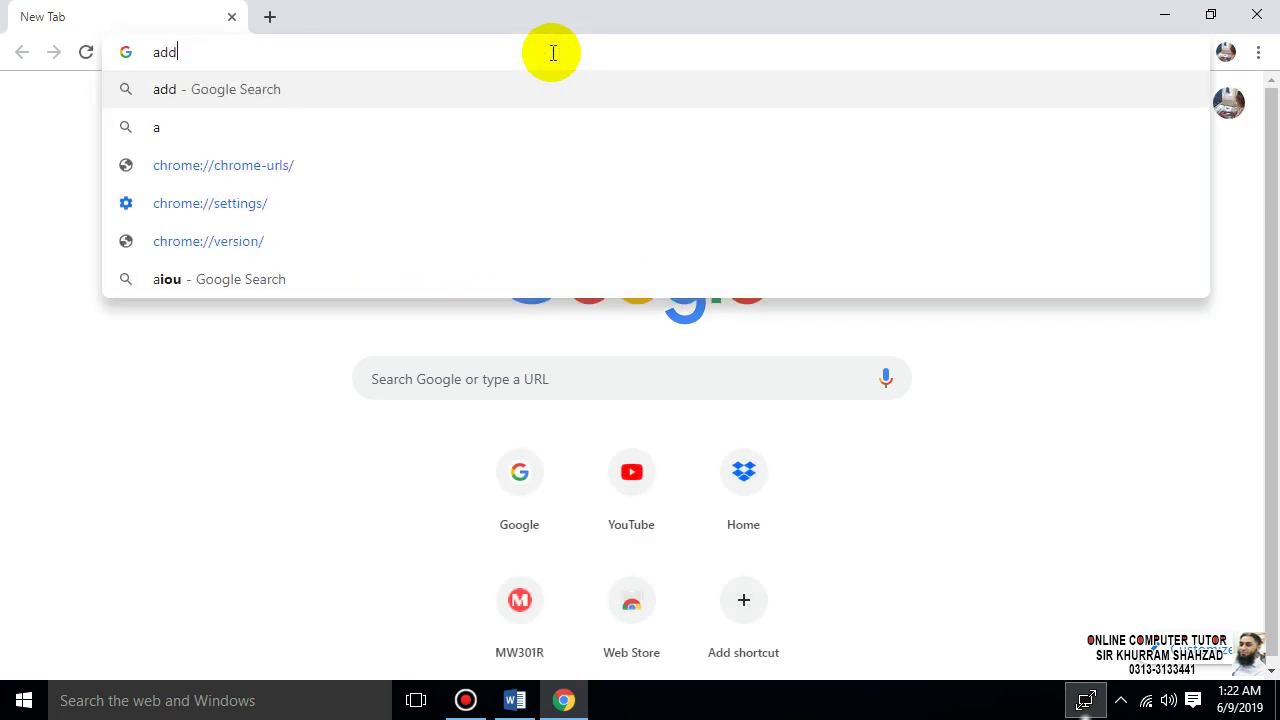
type("res logo")
key("Return")
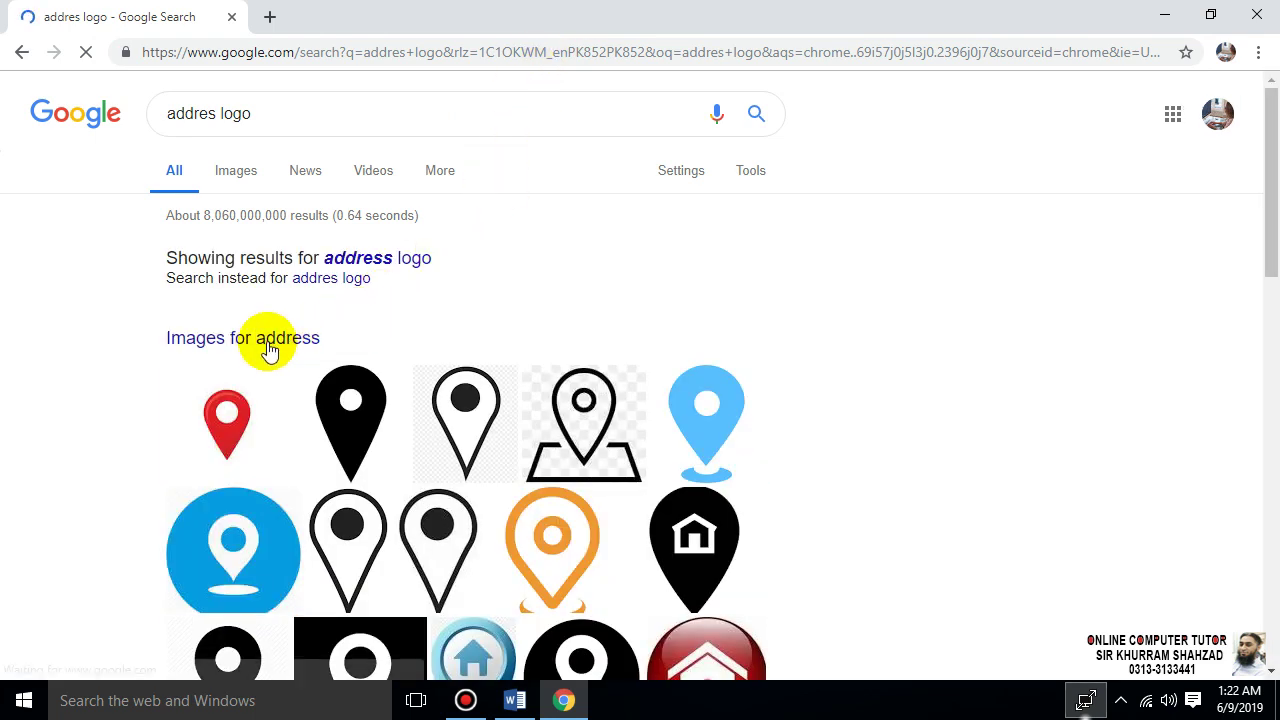
left_click(267, 343)
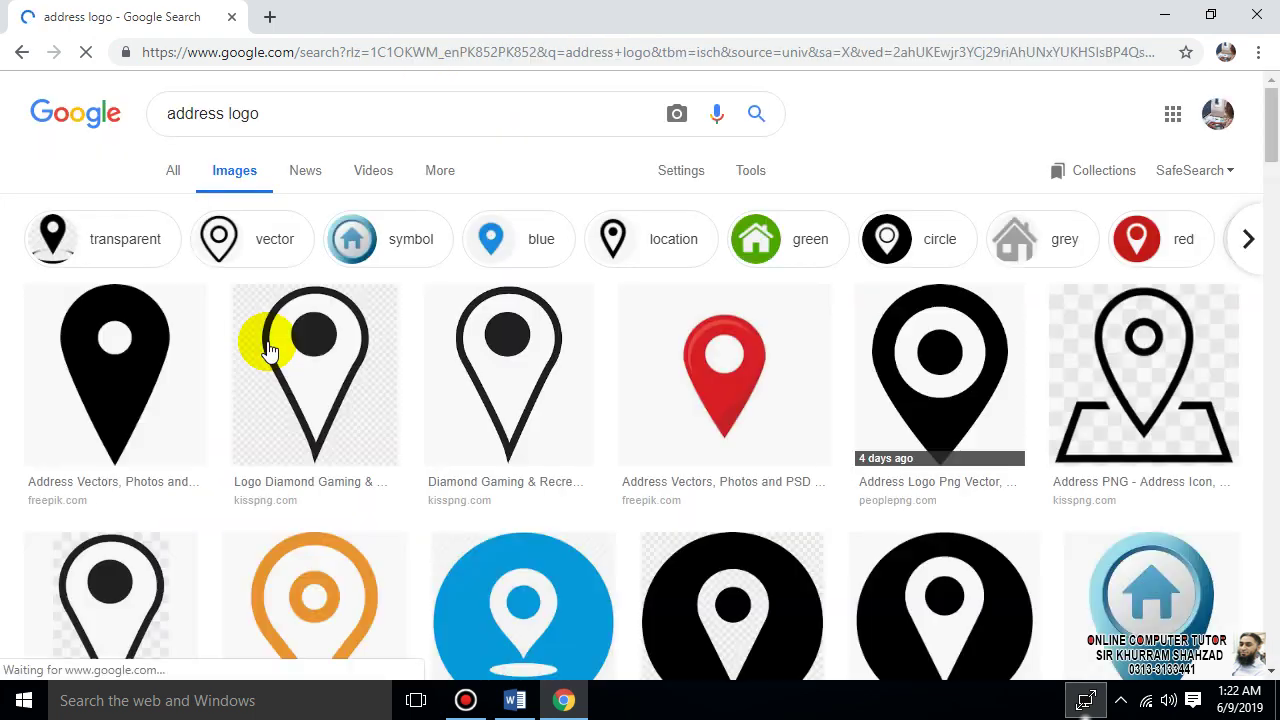
scroll(1010, 440, "down", 5)
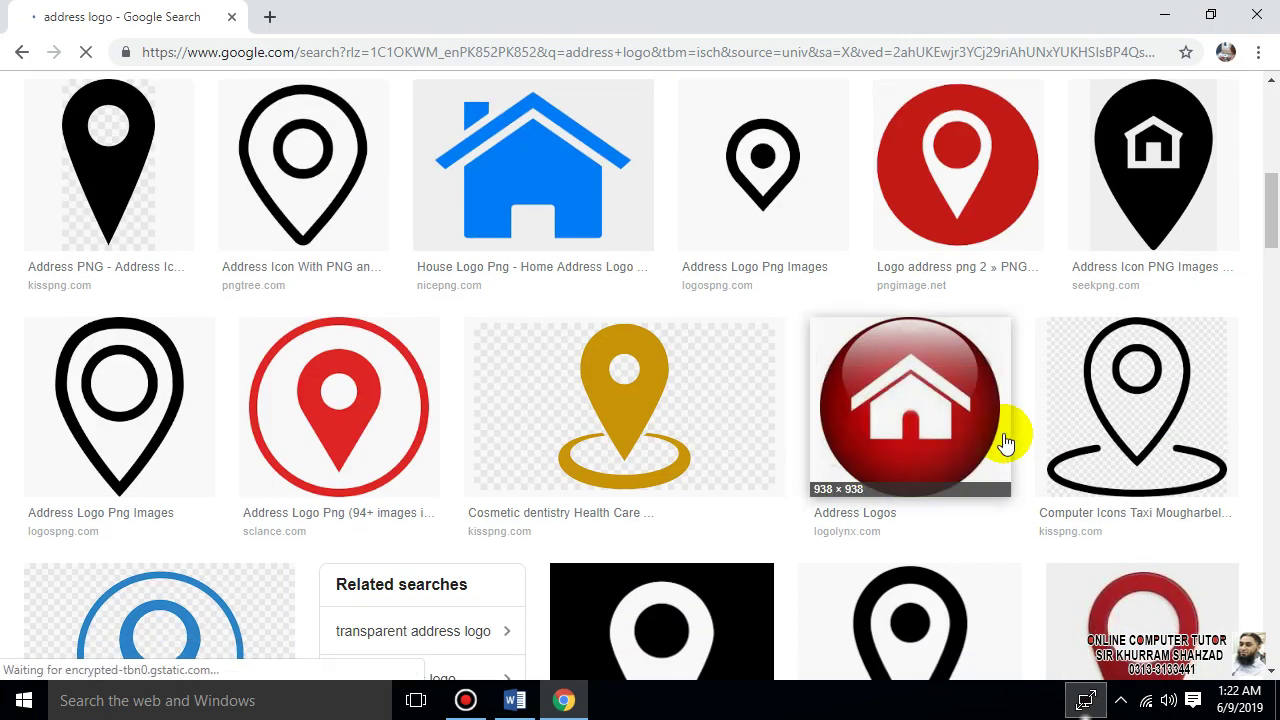
scroll(1005, 443, "down", 5)
scroll(980, 457, "up", 8)
scroll(980, 470, "down", 8)
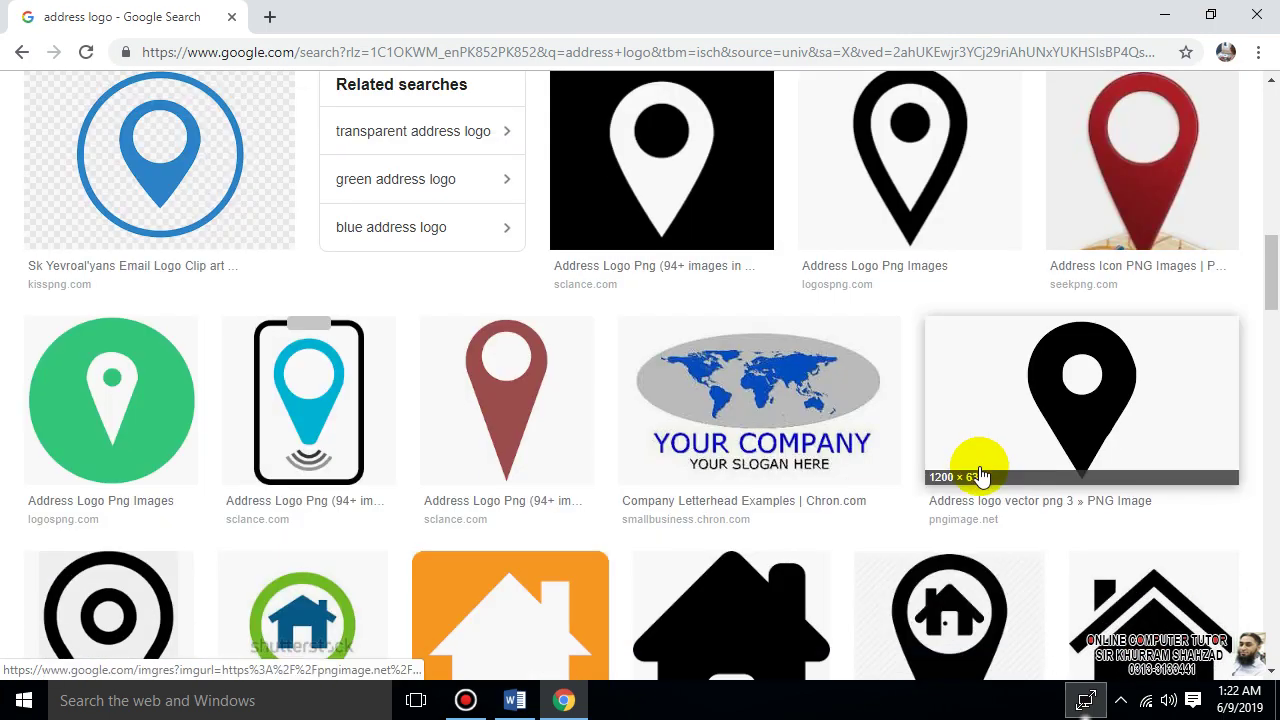
scroll(980, 475, "up", 10)
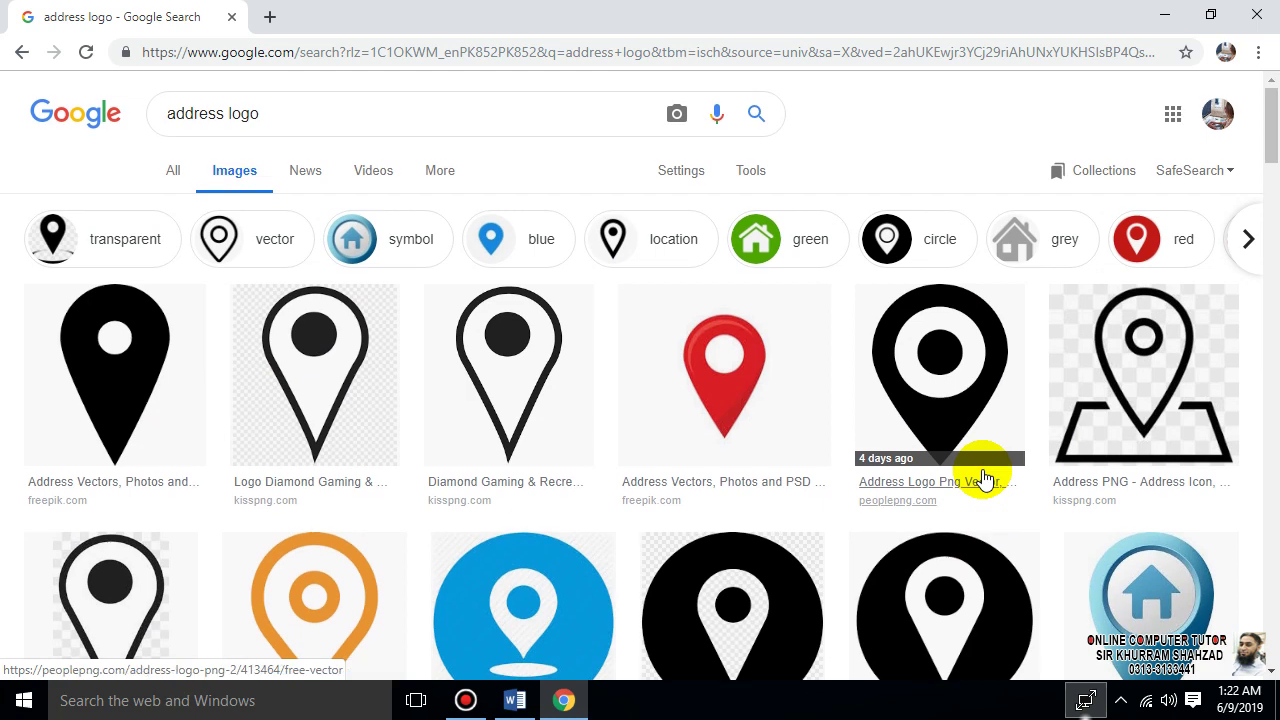
scroll(724, 500, "down", 3)
scroll(720, 508, "up", 2)
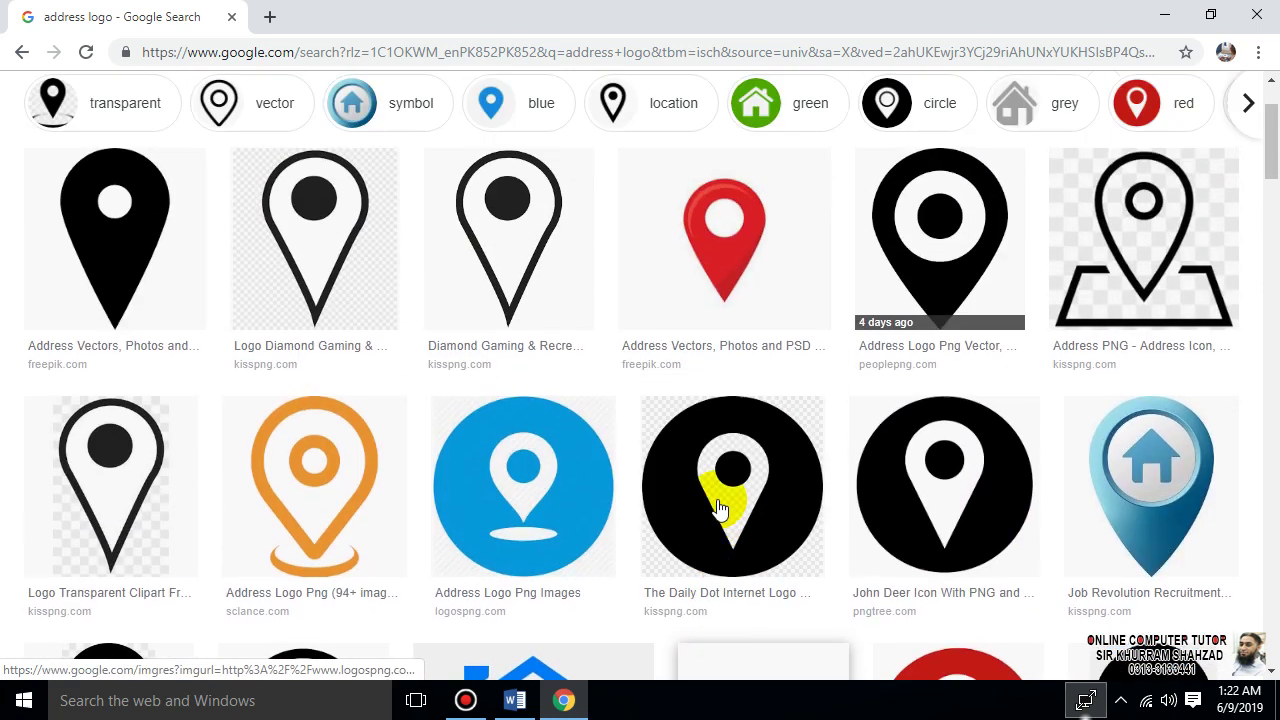
scroll(718, 508, "up", 1)
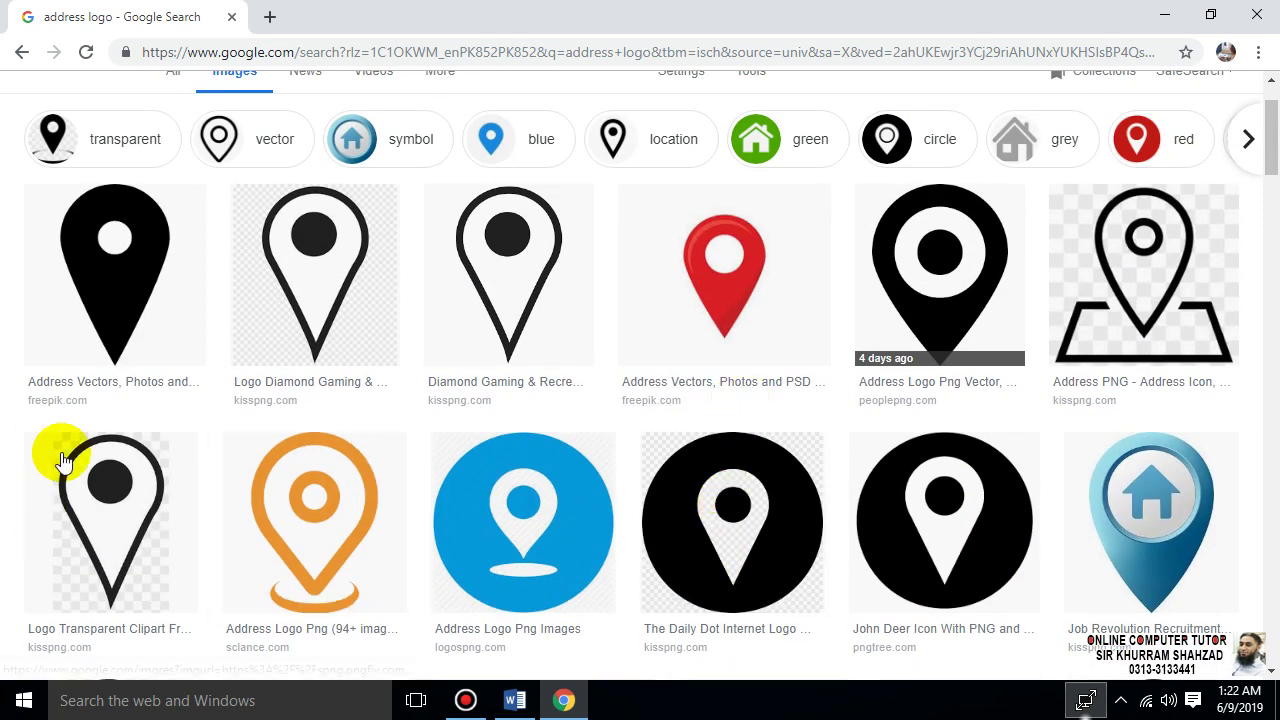
left_click(1155, 472)
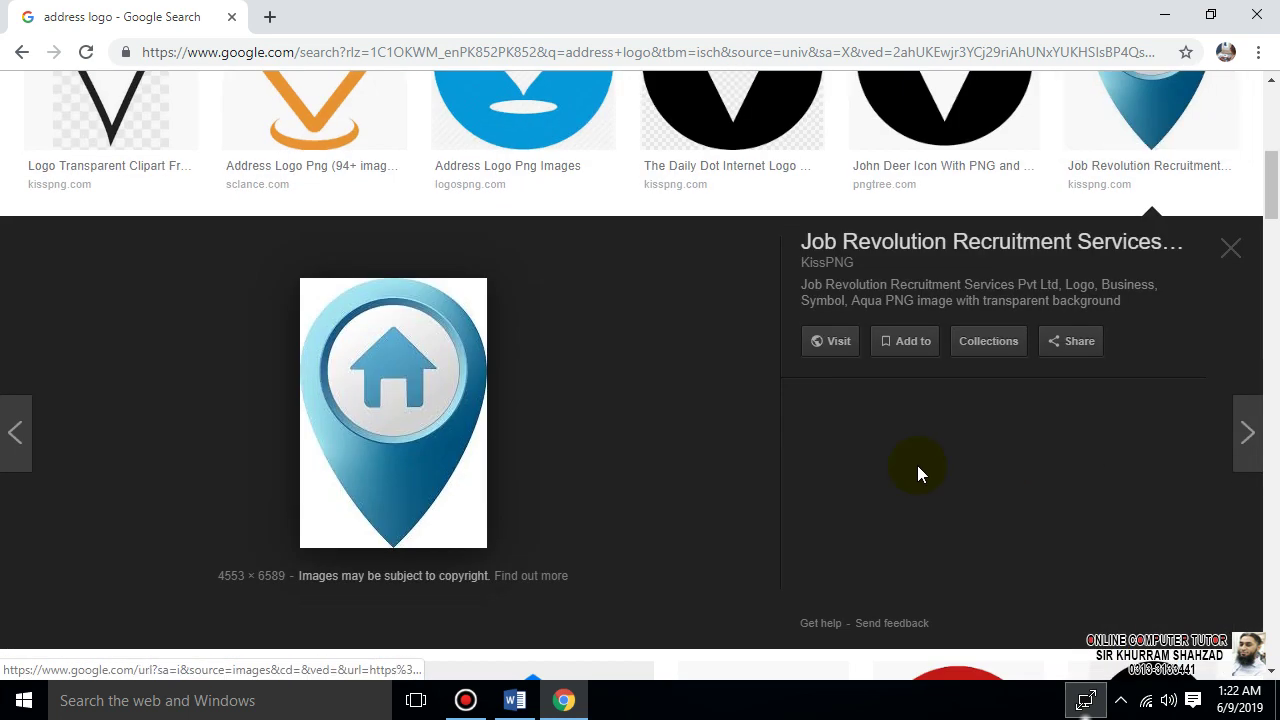
scroll(845, 488, "up", 6)
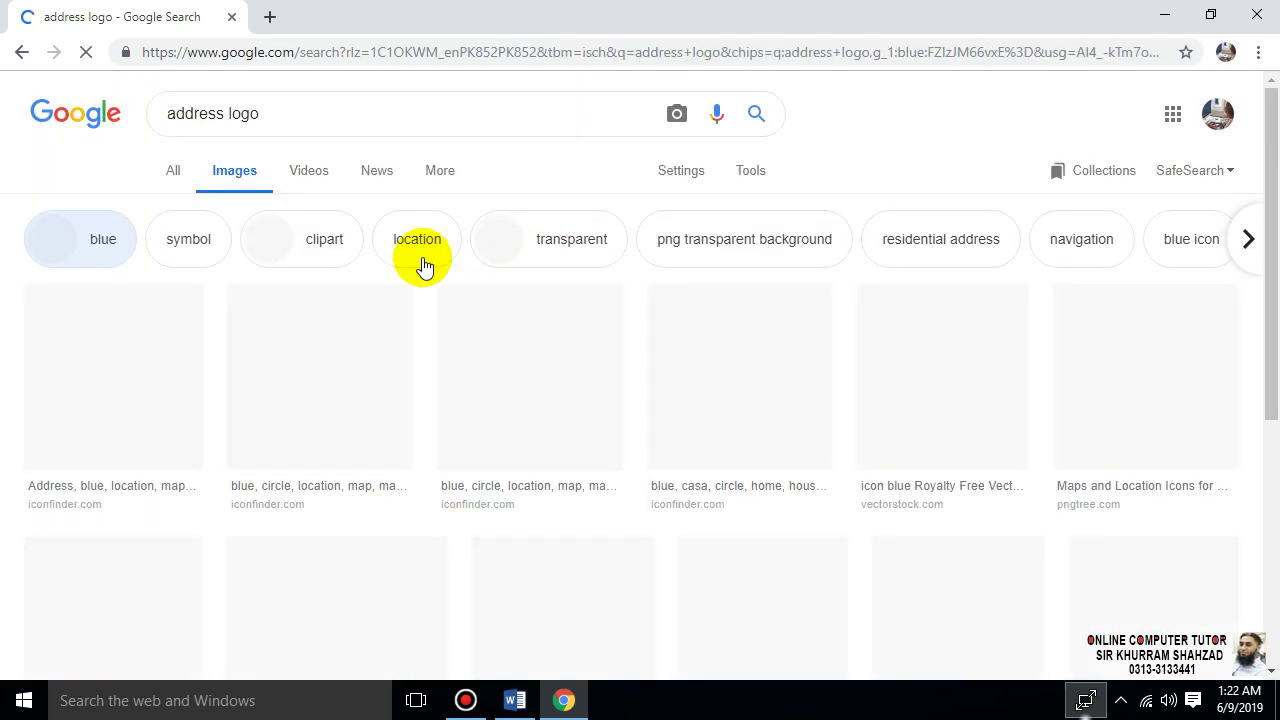
- Narrow the results to symbol icons and copy the blue house-pin image
left_click(22, 52)
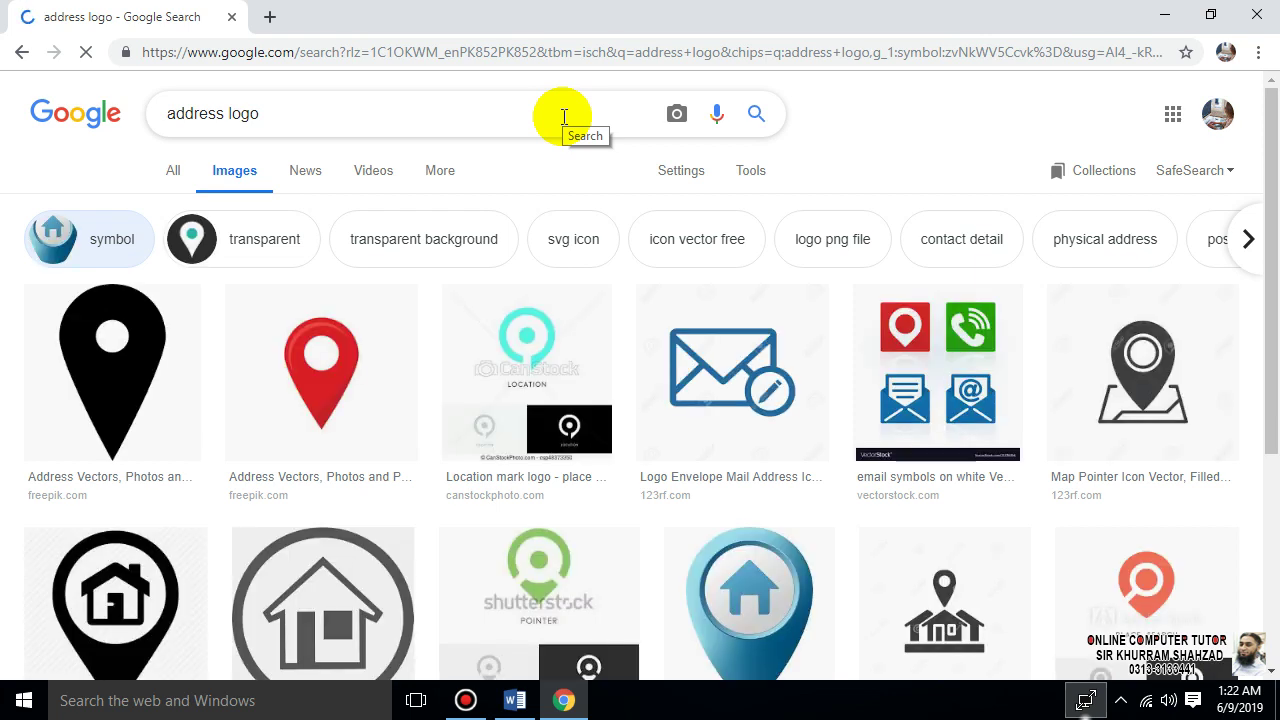
scroll(871, 286, "down", 2)
right_click(783, 396)
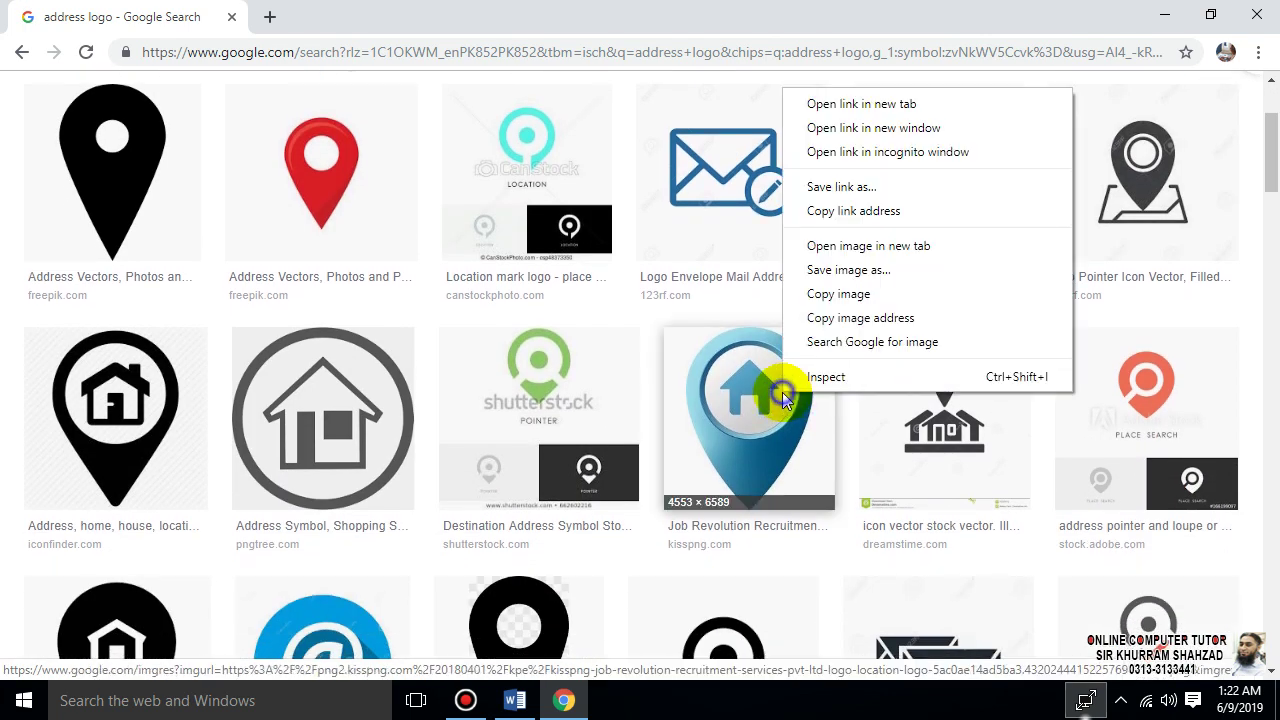
left_click(826, 294)
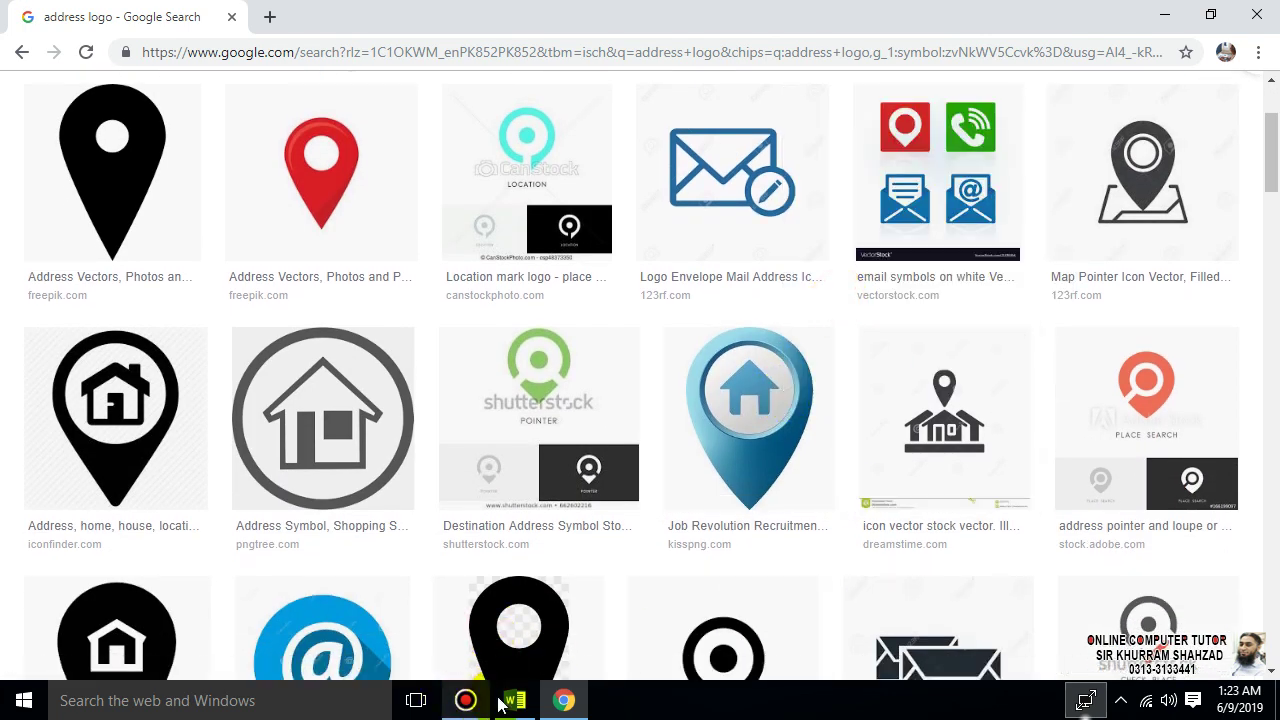
- Paste the pin image into the letterhead and set the title box to Behind Text
left_click(515, 700)
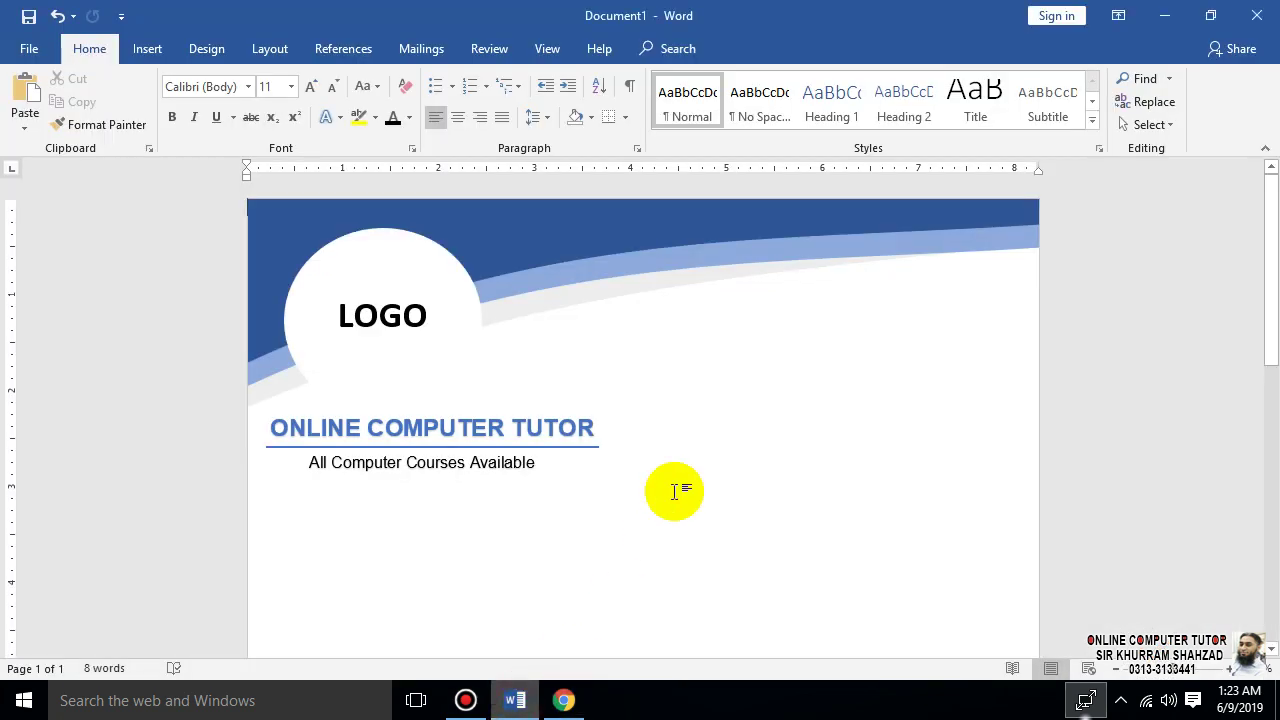
key("ctrl+v")
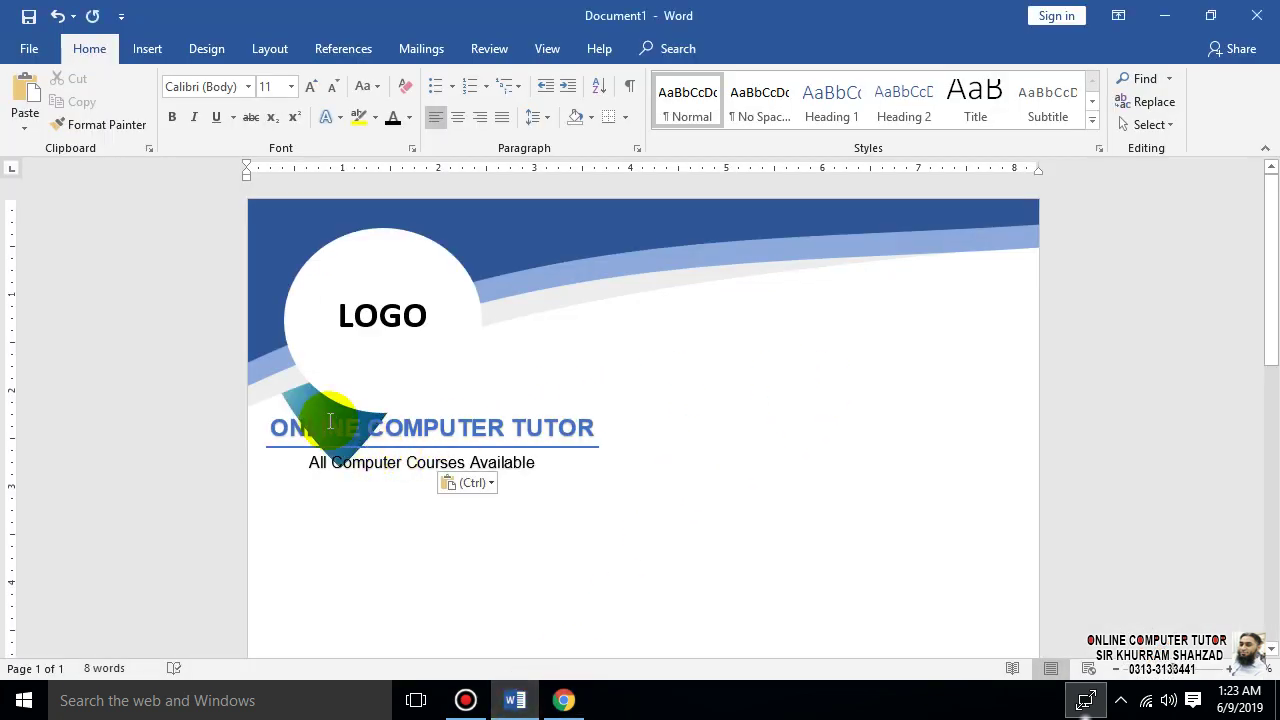
left_click(329, 418)
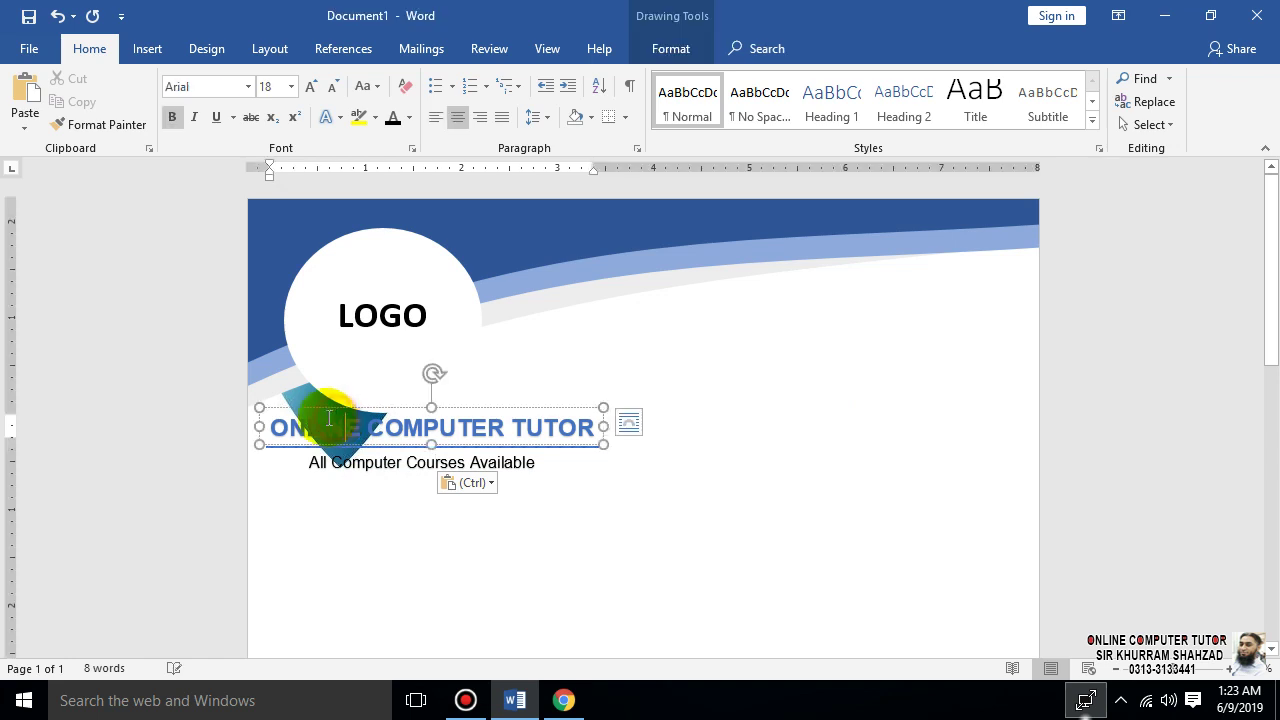
left_click(302, 403)
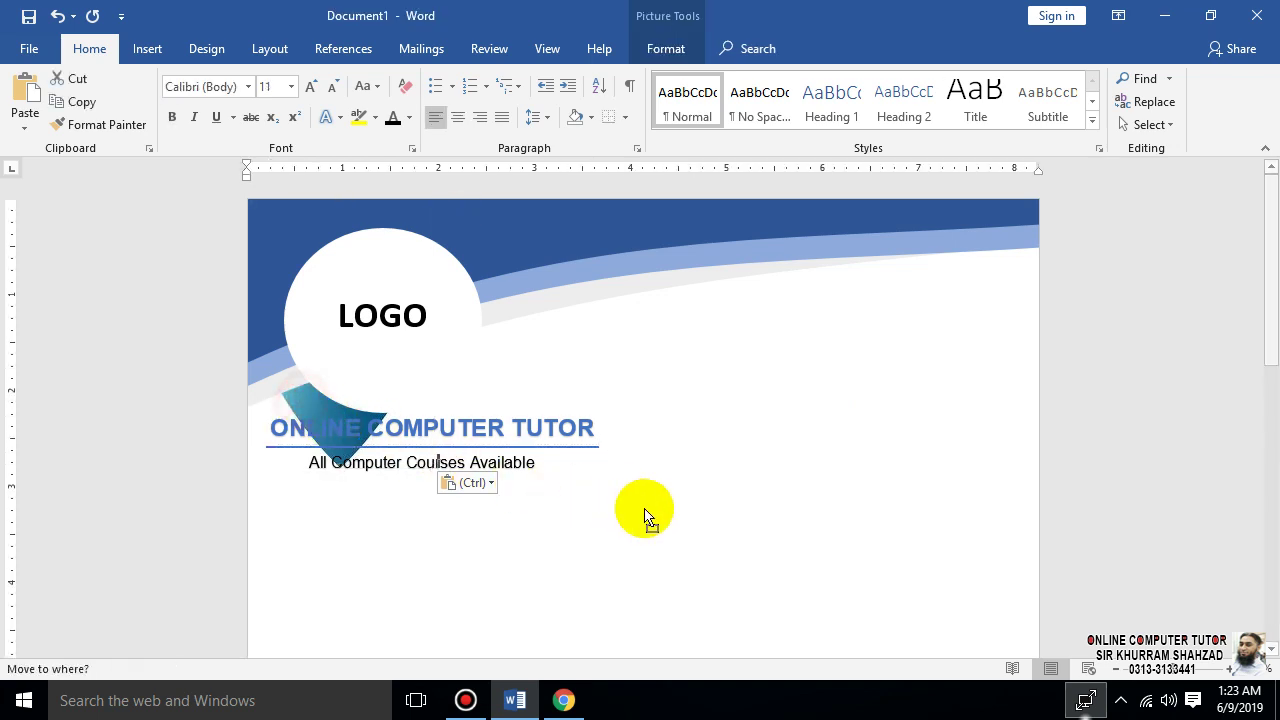
left_click(322, 410)
double_click(320, 412)
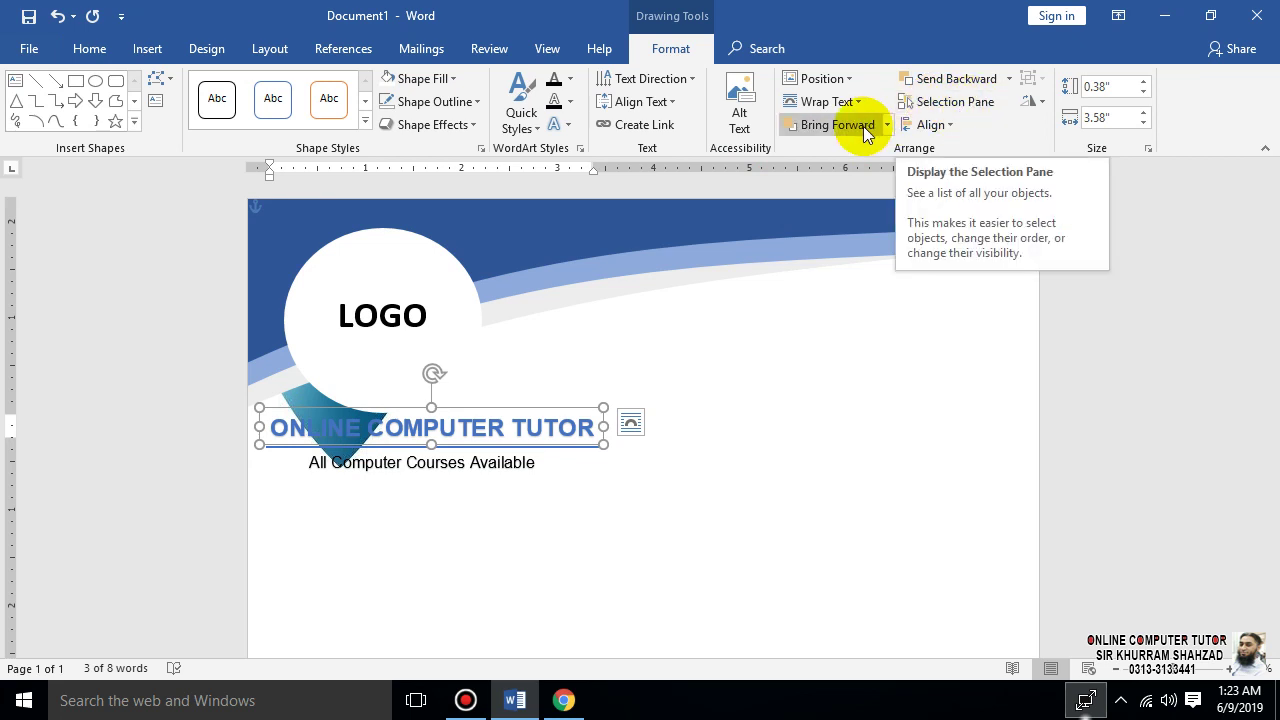
left_click(852, 103)
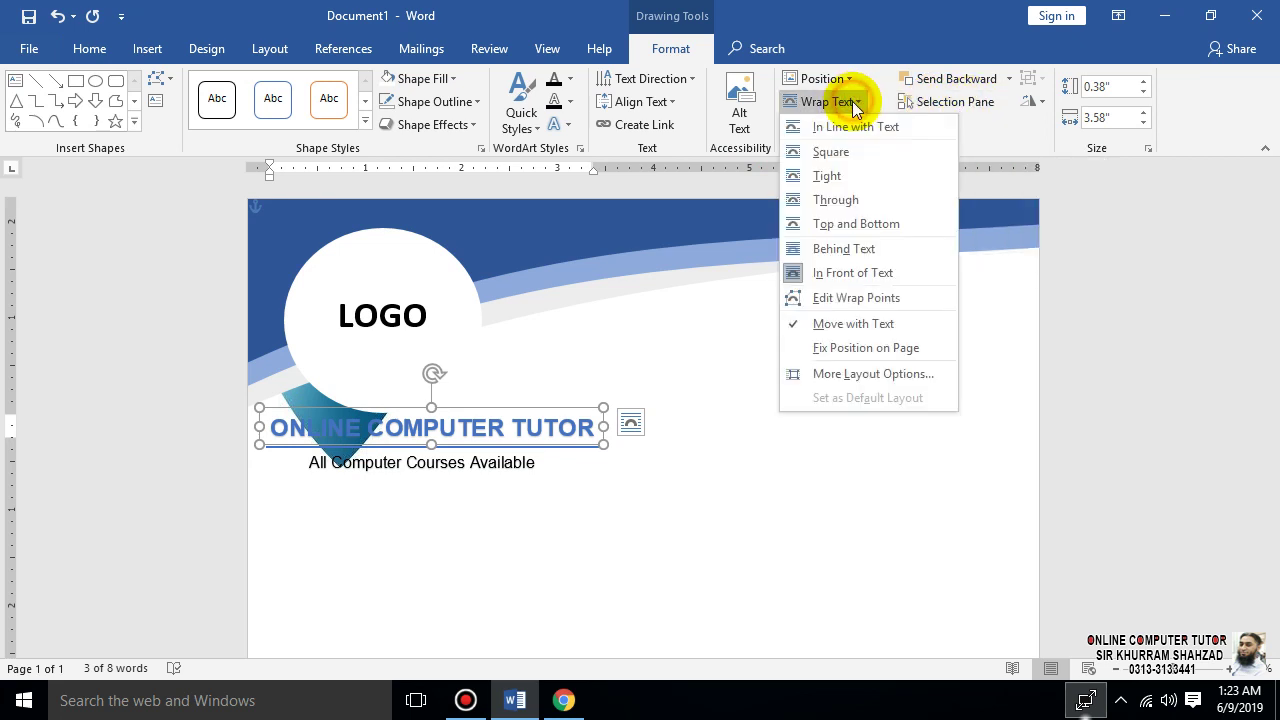
left_click(836, 249)
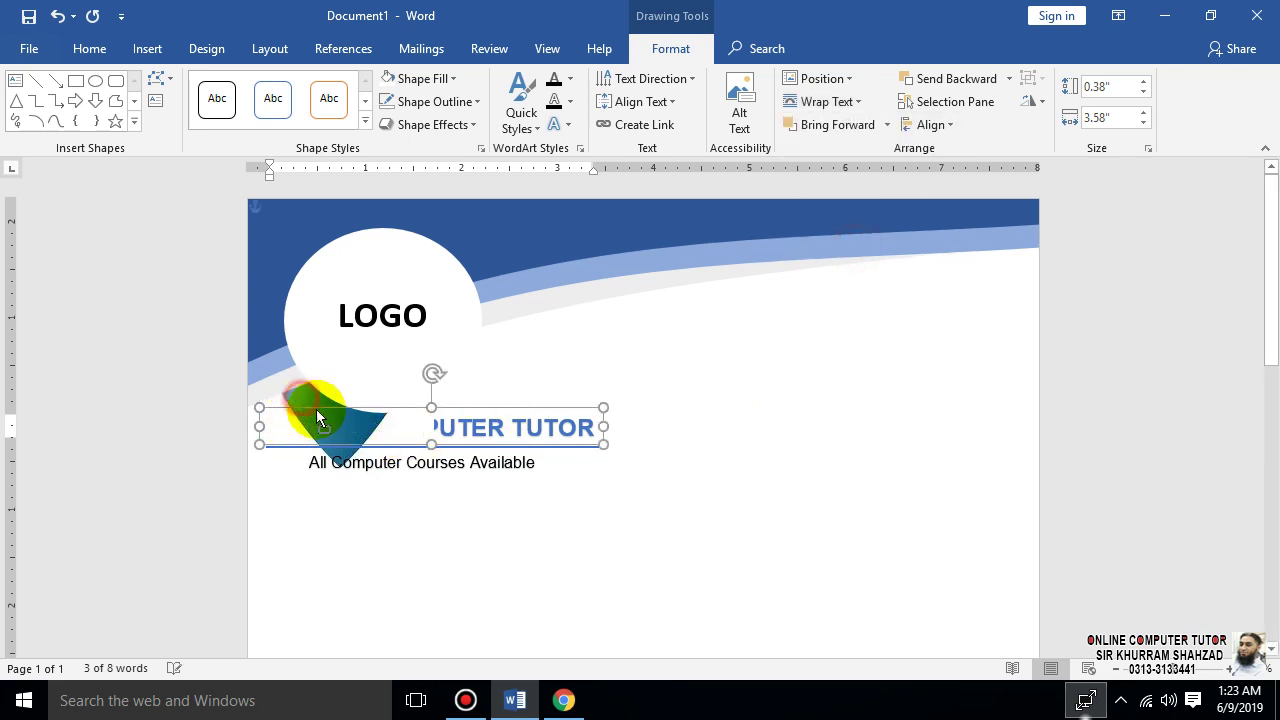
left_click_drag(316, 410, 575, 433)
left_click_drag(346, 427, 301, 420)
- Set the pin to Behind Text, move it right and shrink it to about 0.38" by 0.26"
double_click(300, 418)
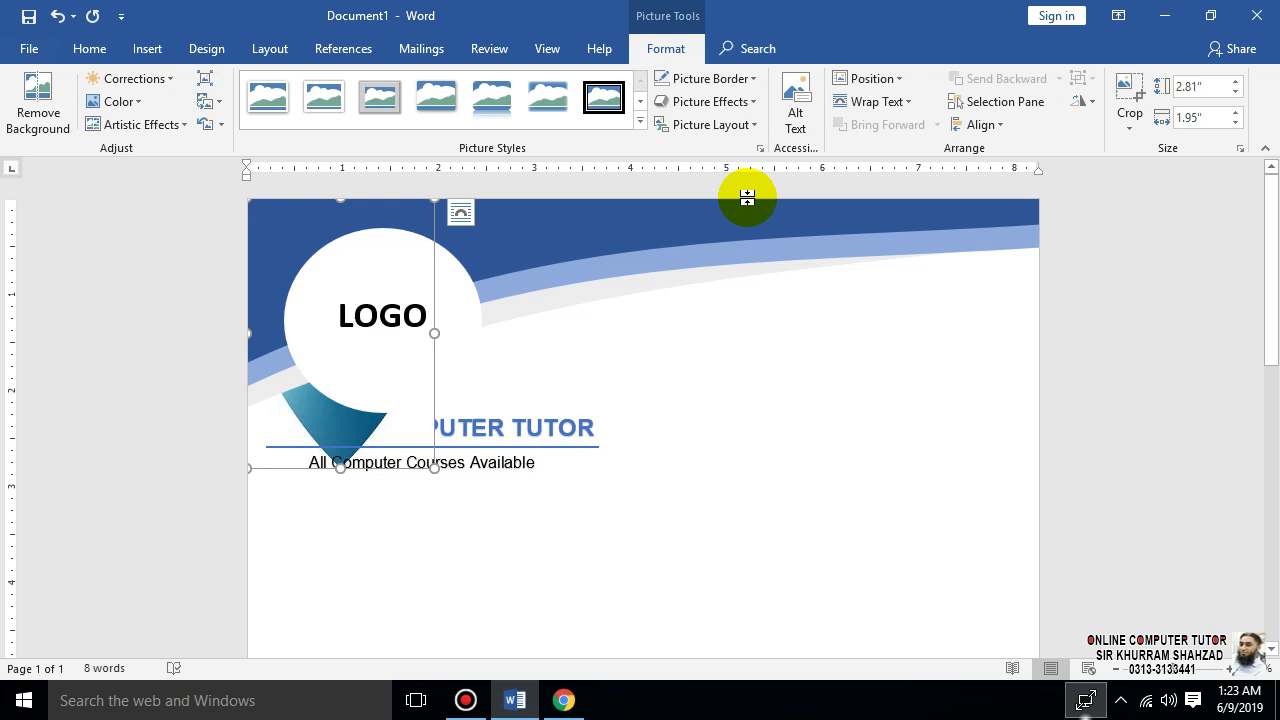
left_click(878, 101)
left_click(885, 250)
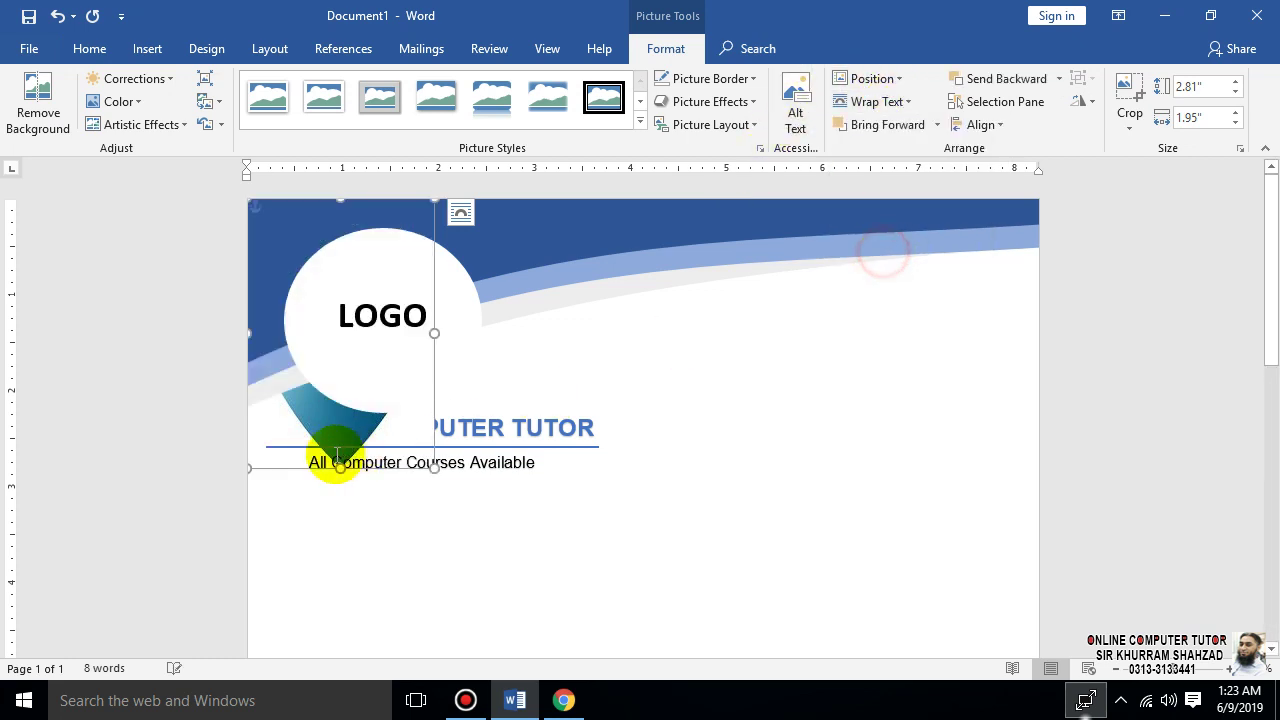
left_click_drag(313, 425, 812, 532)
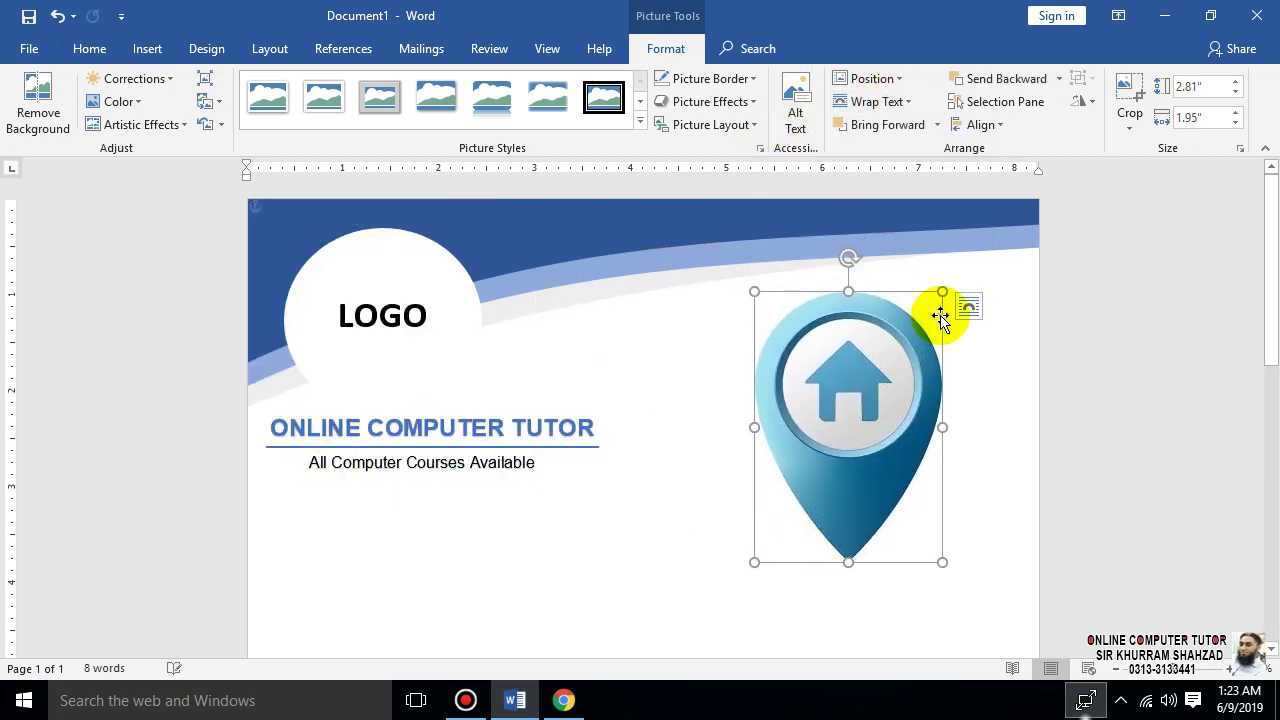
left_click_drag(946, 290, 882, 381)
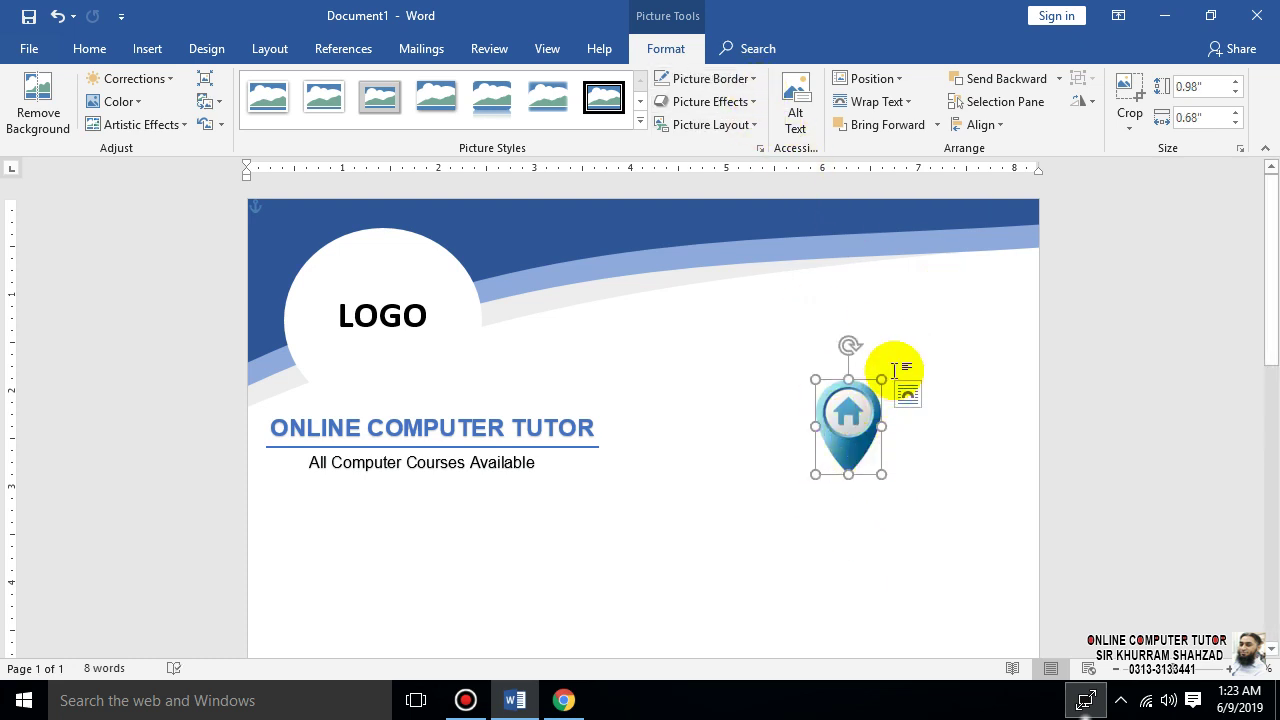
left_click_drag(878, 381, 1007, 296)
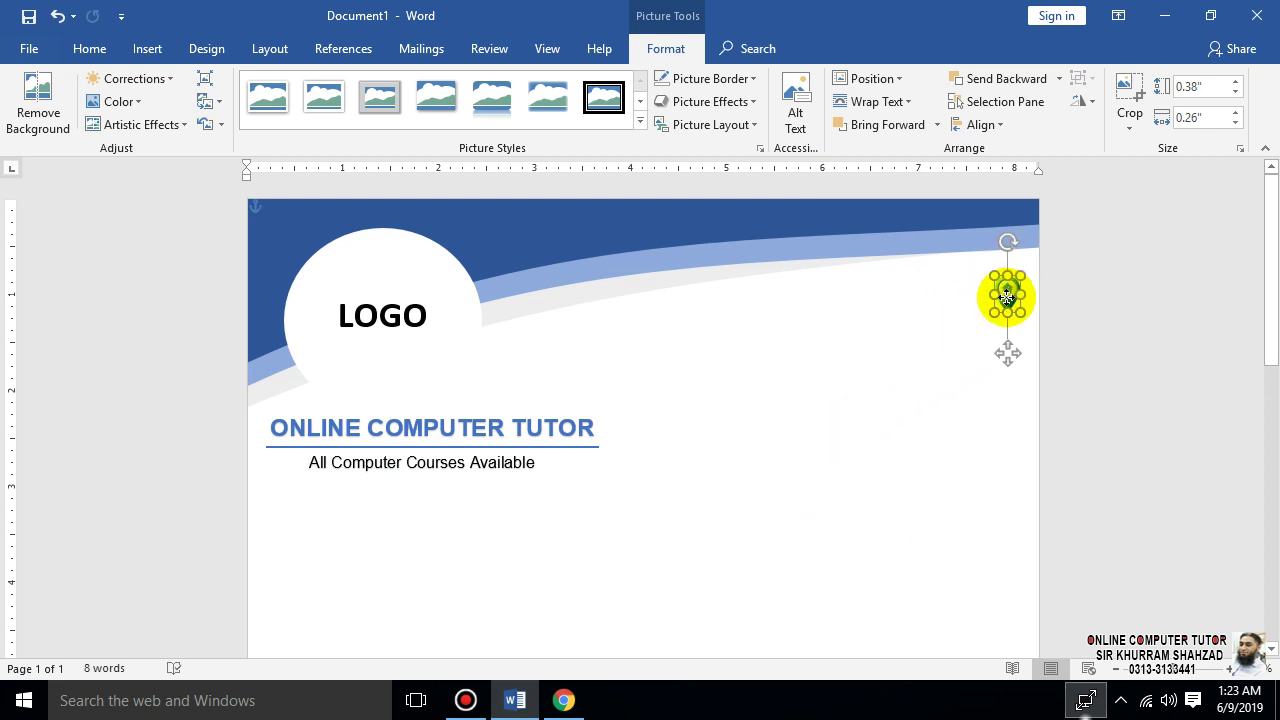
left_click(894, 343)
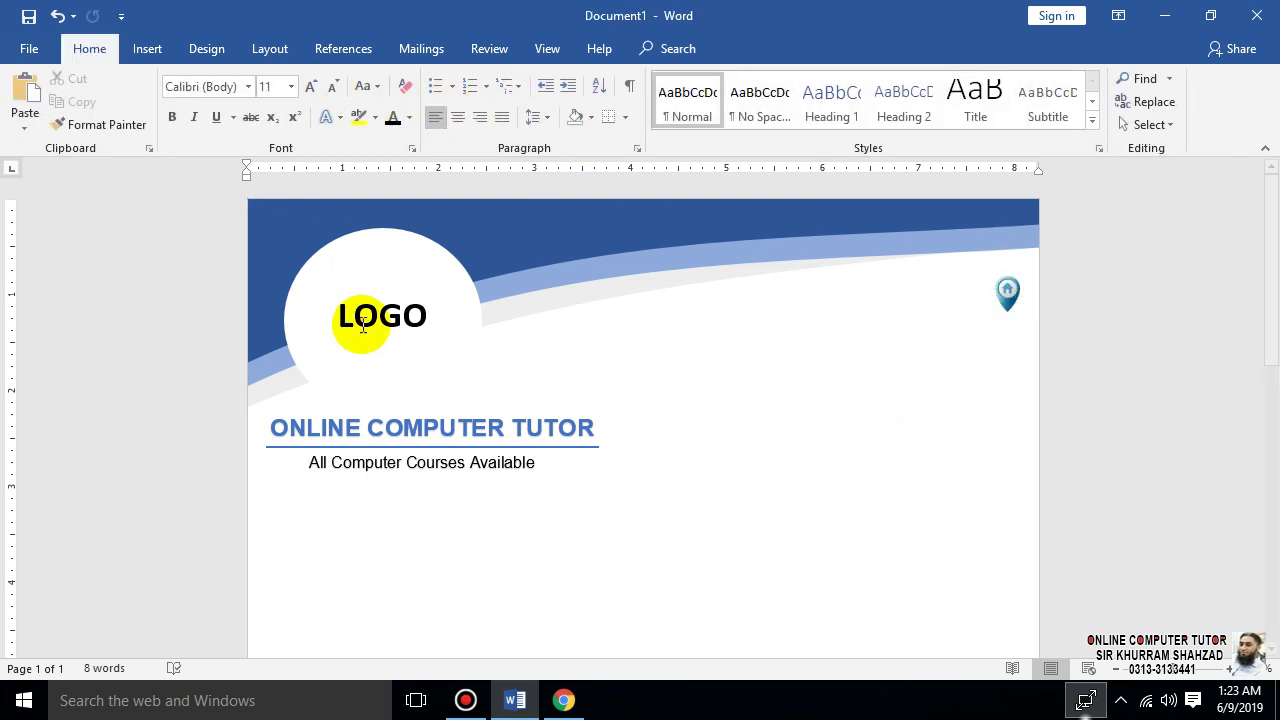
- Duplicate the tagline box beside the pin icon and type the address line into it
left_click(417, 483)
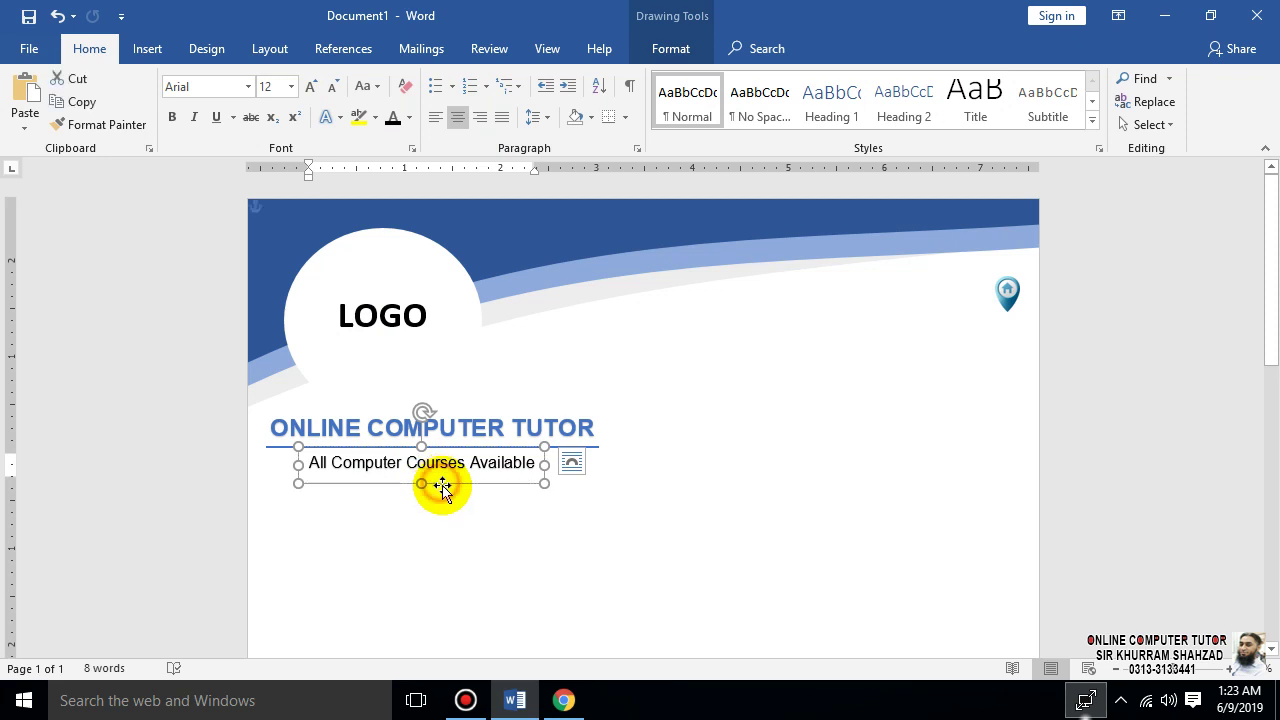
key("ctrl+v")
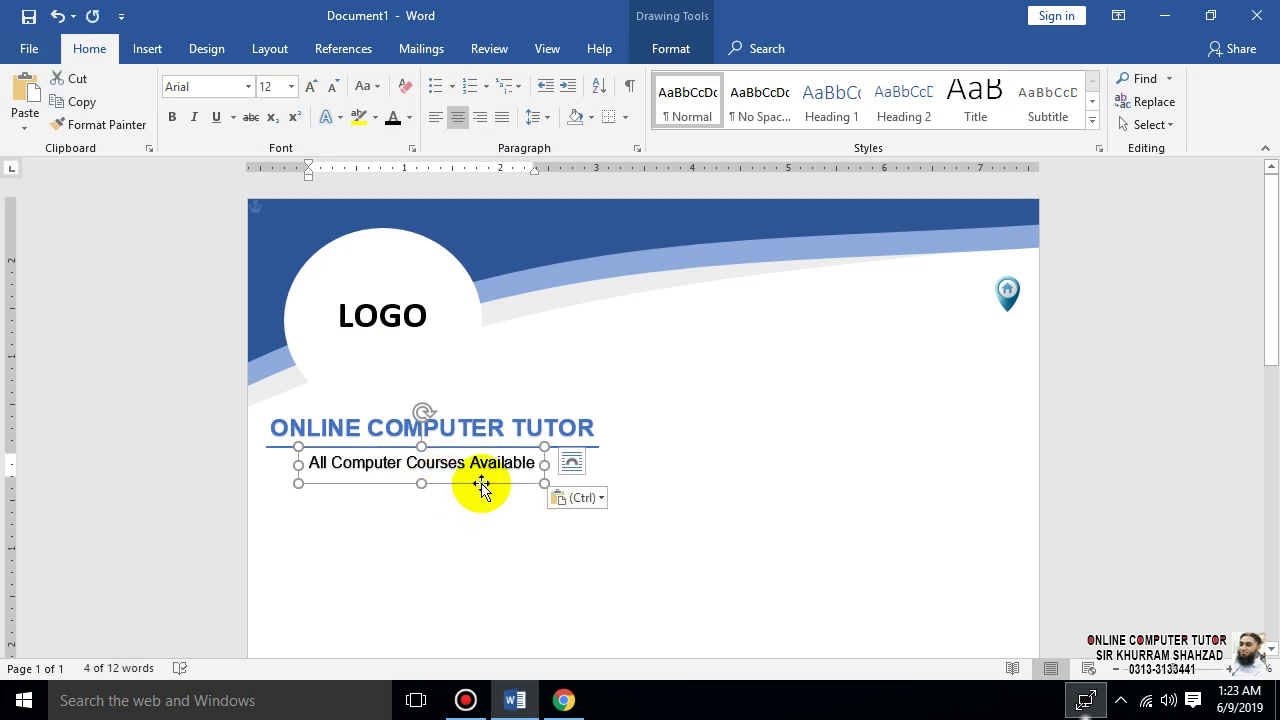
left_click_drag(481, 487, 931, 316)
left_click(920, 294)
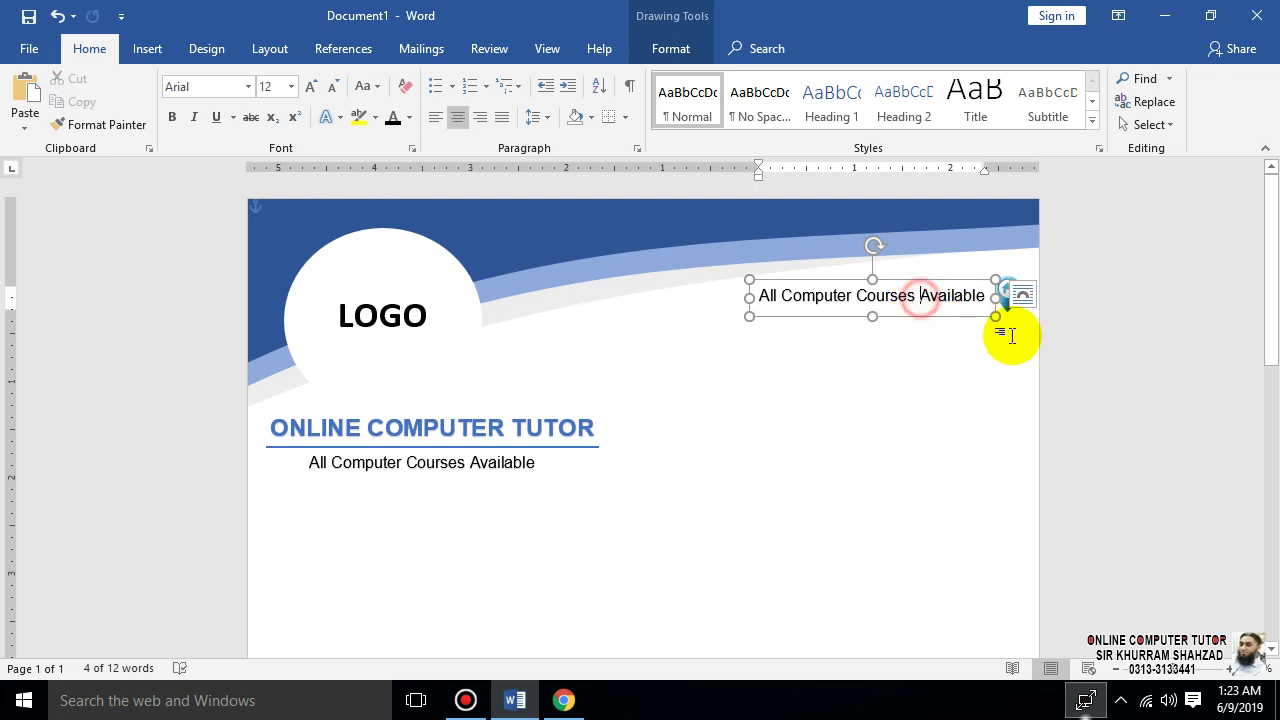
key("ctrl+a")
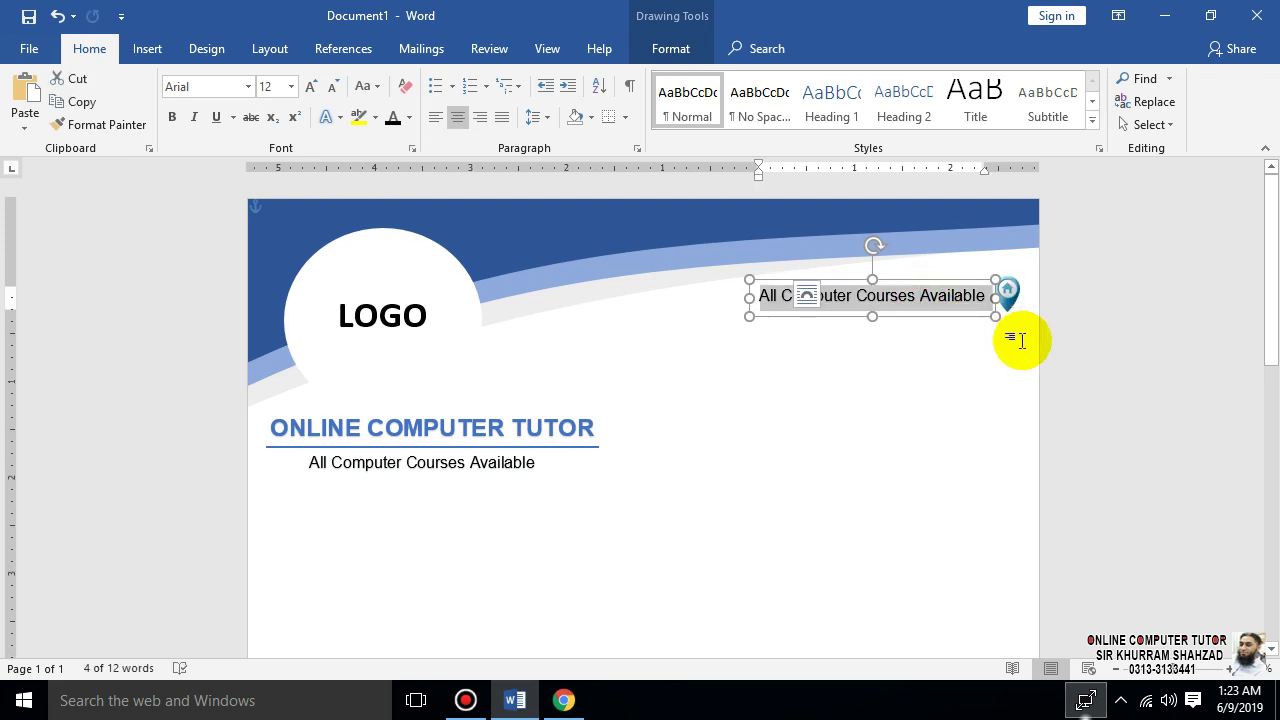
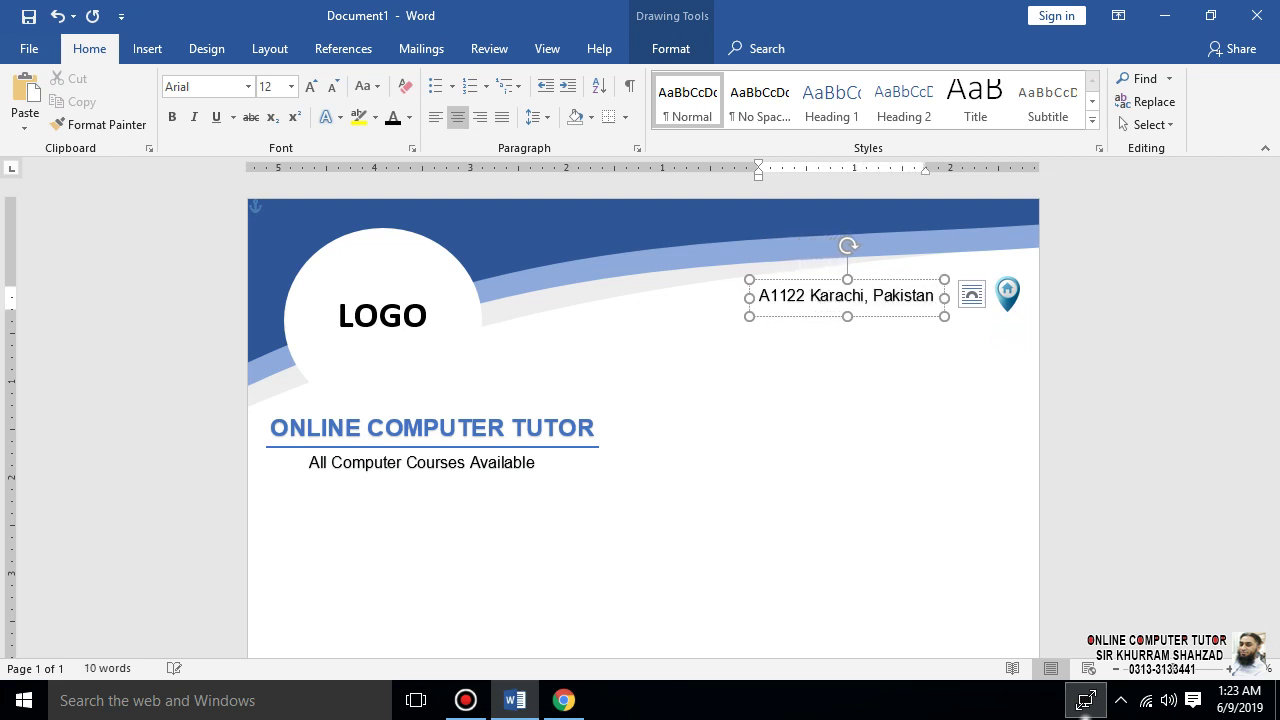
- Nudge the address box right next to the pin icon and deselect it
left_click(970, 372)
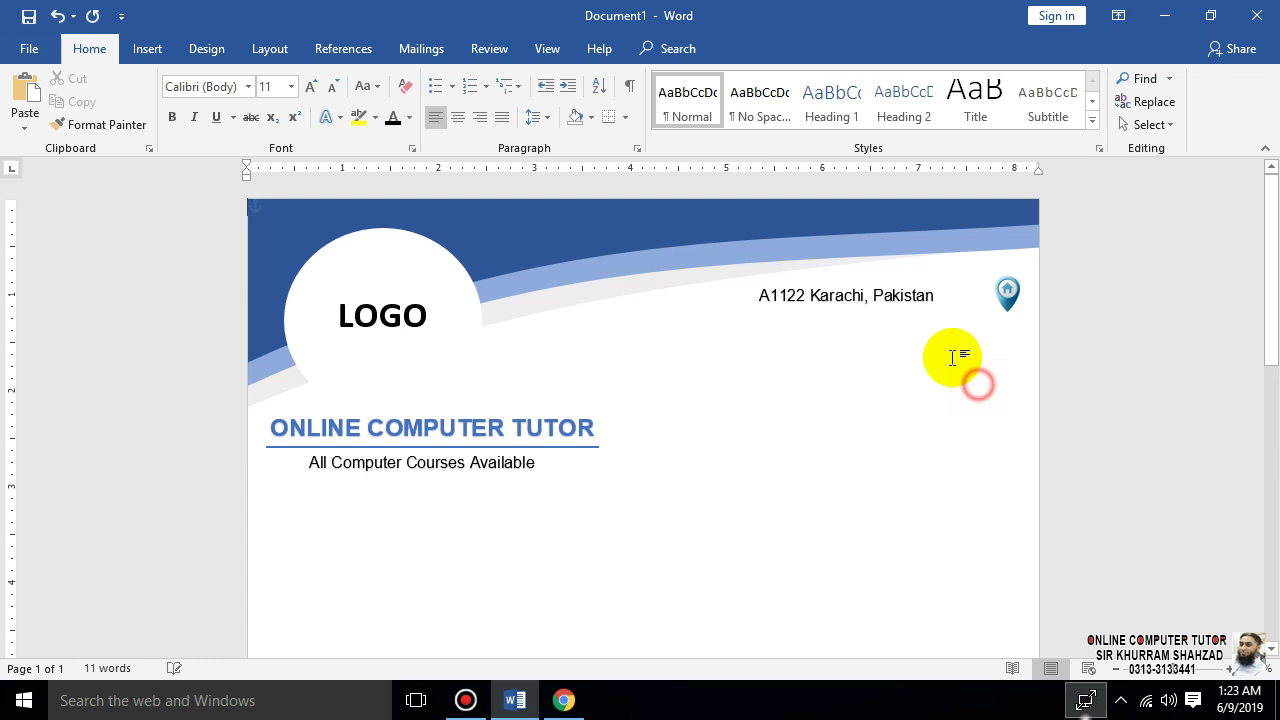
left_click(893, 310)
left_click_drag(890, 320, 940, 315)
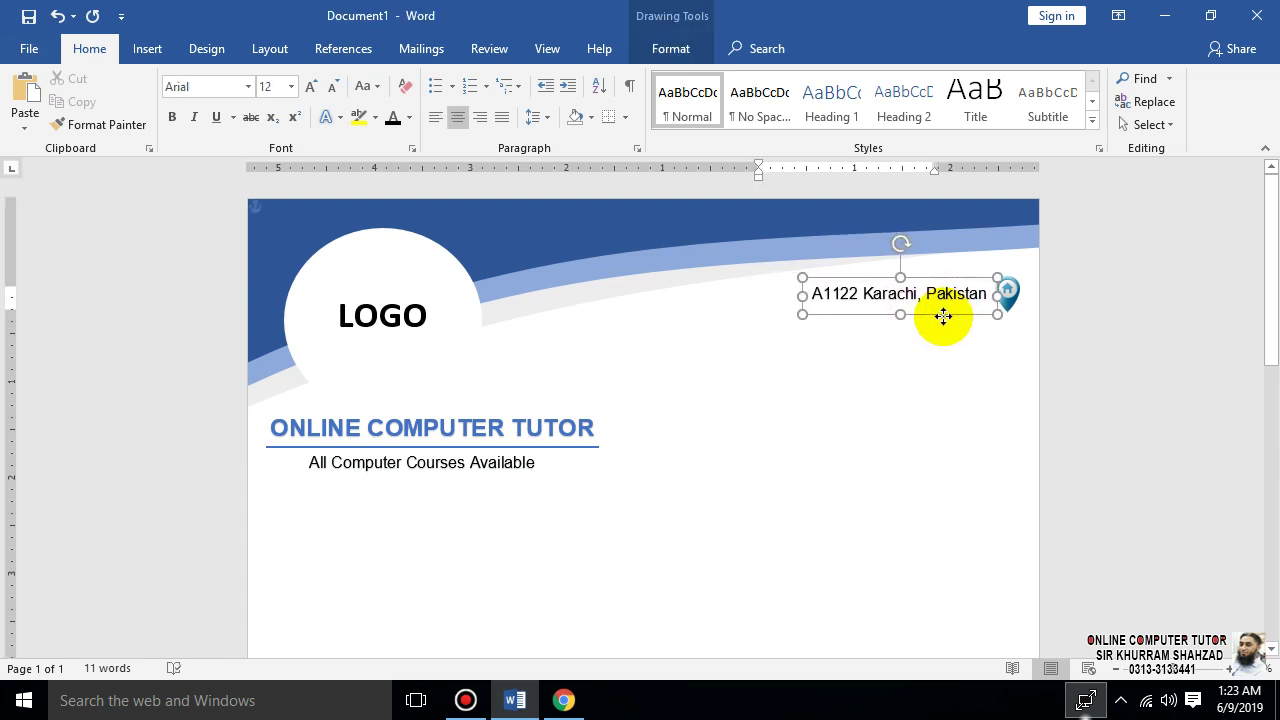
left_click(956, 379)
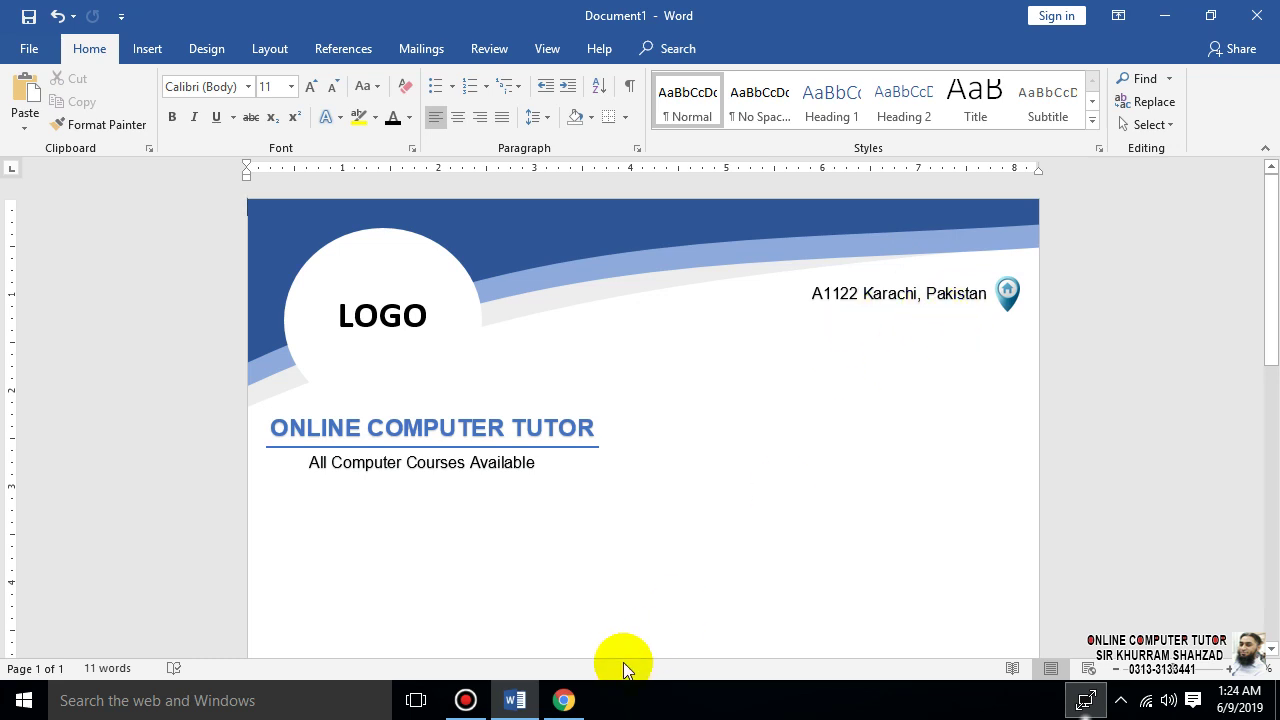
left_click(563, 698)
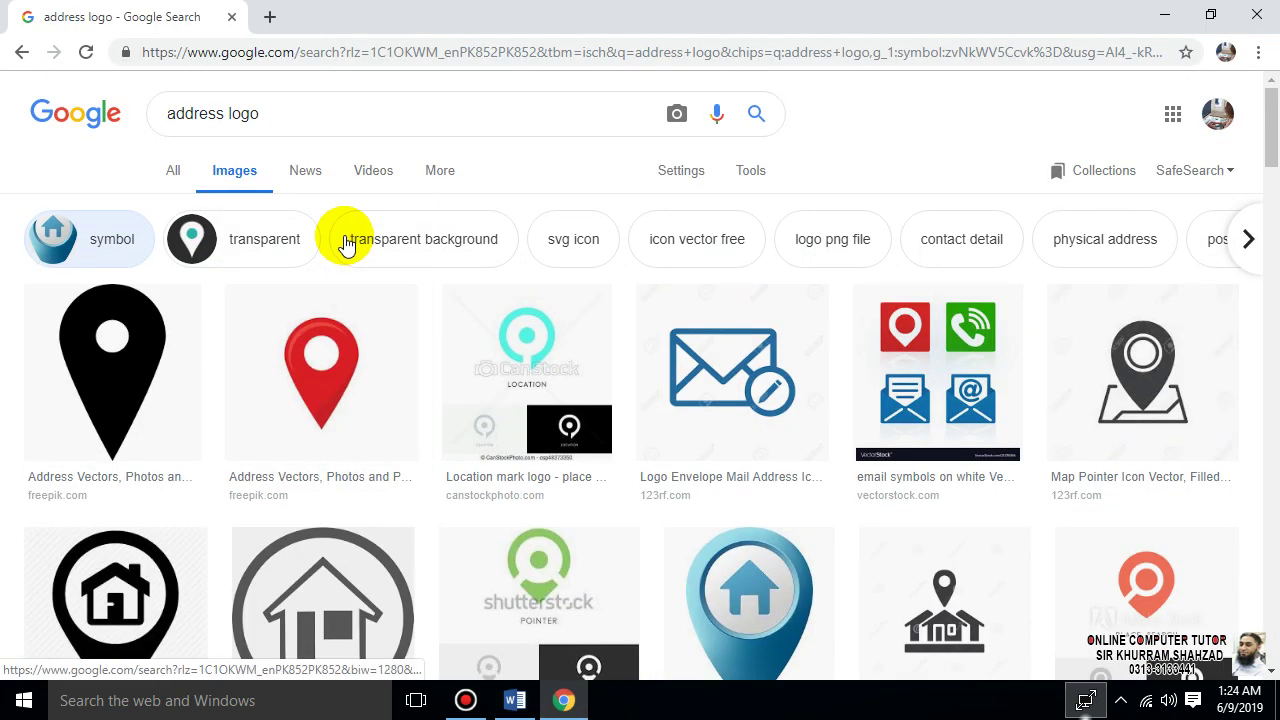
- Change the Google Images search from 'address logo' to 'email logo'
left_click_drag(282, 113, 120, 112)
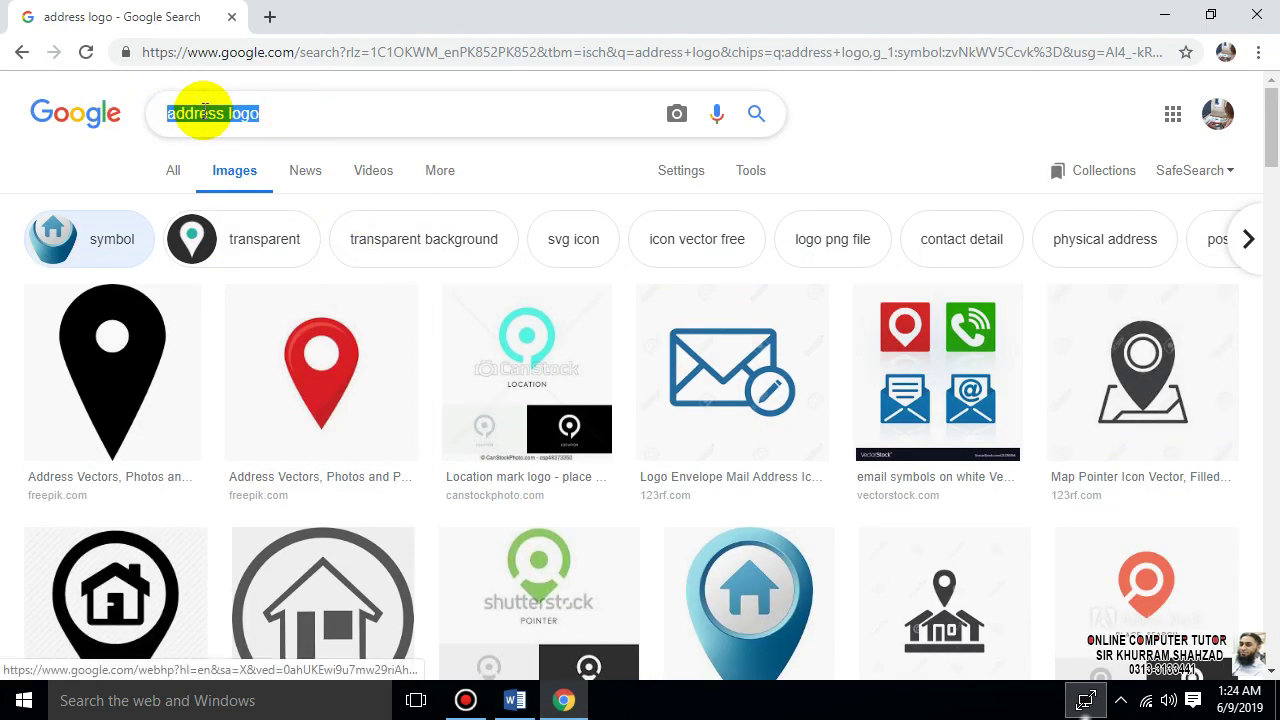
left_click(245, 114)
left_click_drag(227, 113, 62, 118)
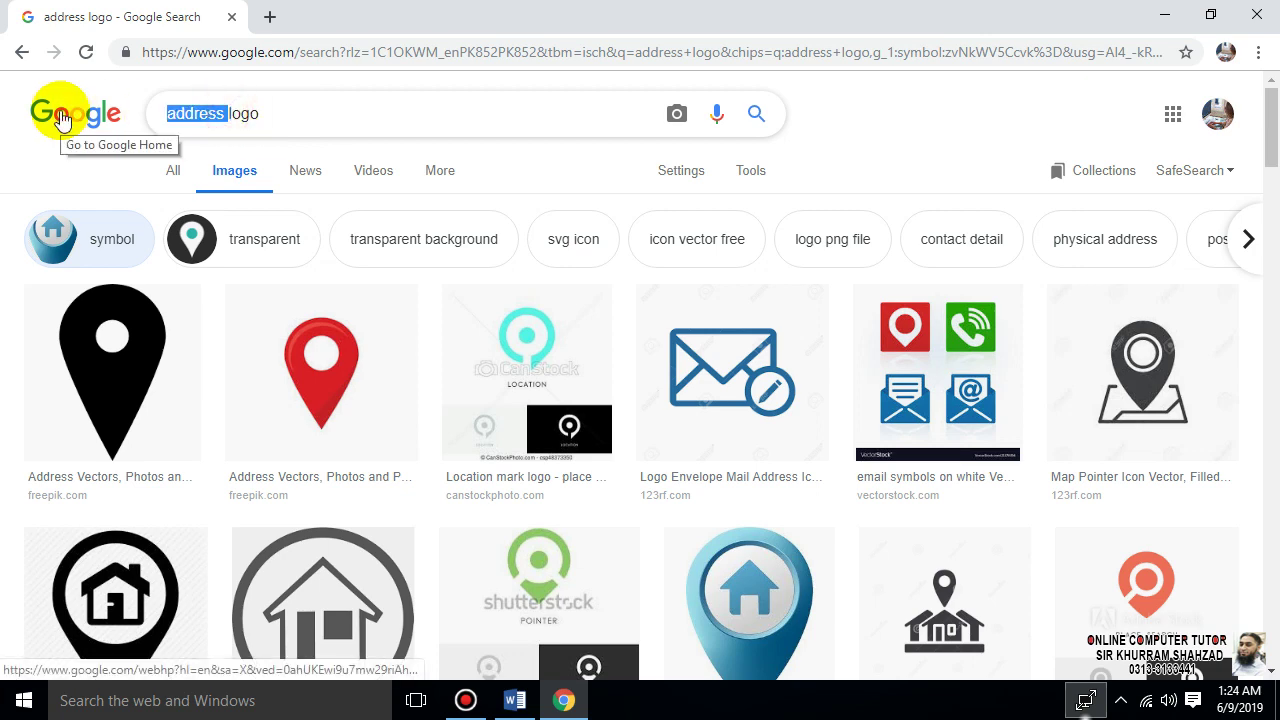
type("email")
key("Return")
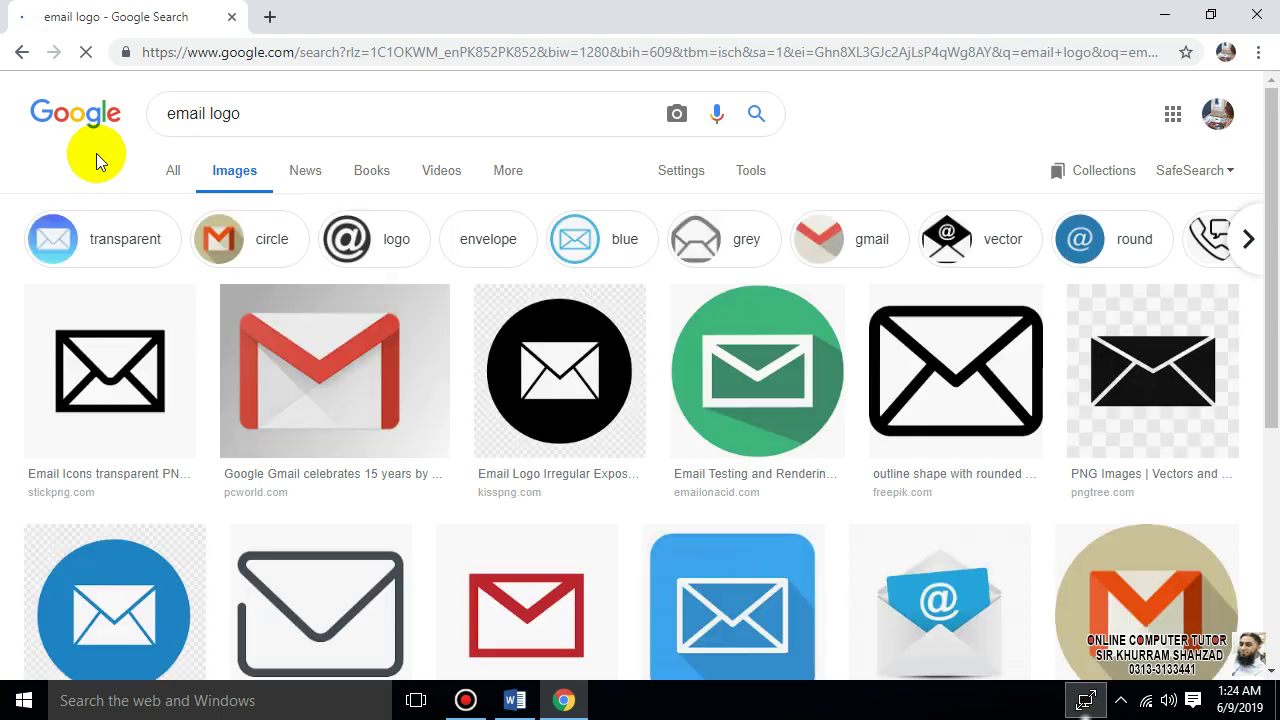
scroll(114, 523, "down", 2)
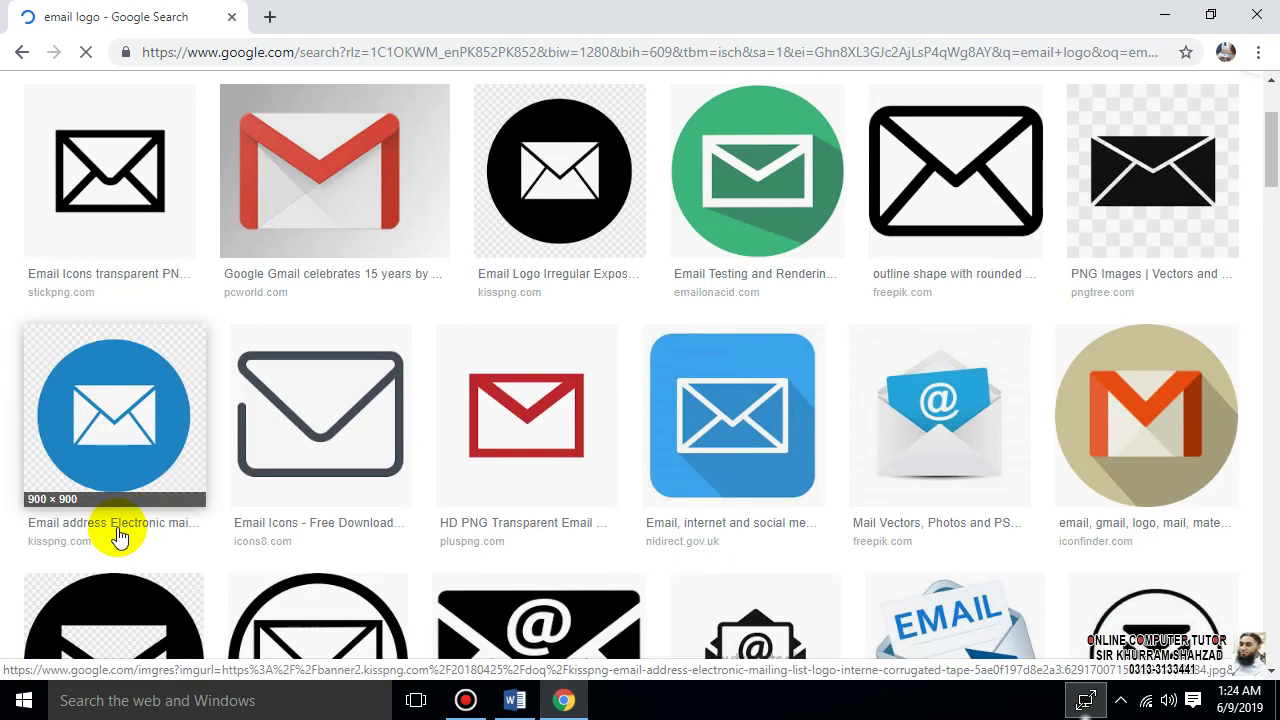
scroll(155, 515, "up", 2)
scroll(257, 491, "down", 4)
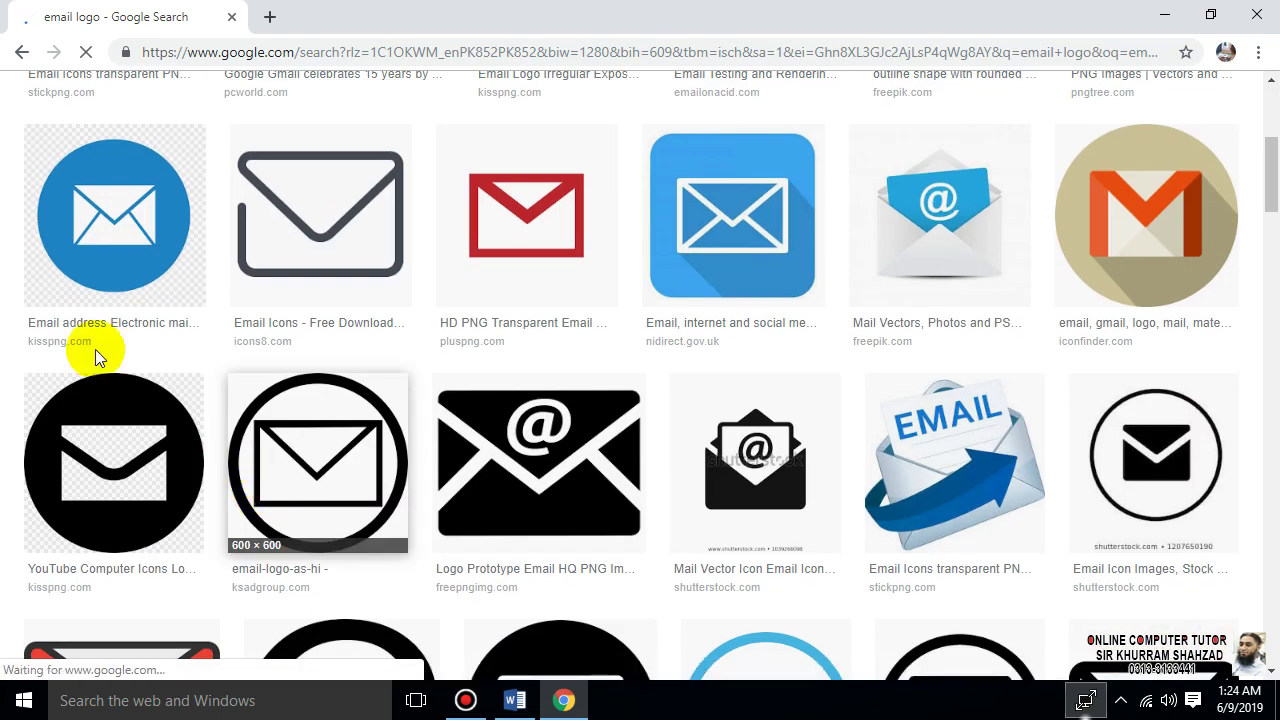
- Copy the blue round envelope image from its preview and return to Word
left_click(121, 227)
right_click(455, 349)
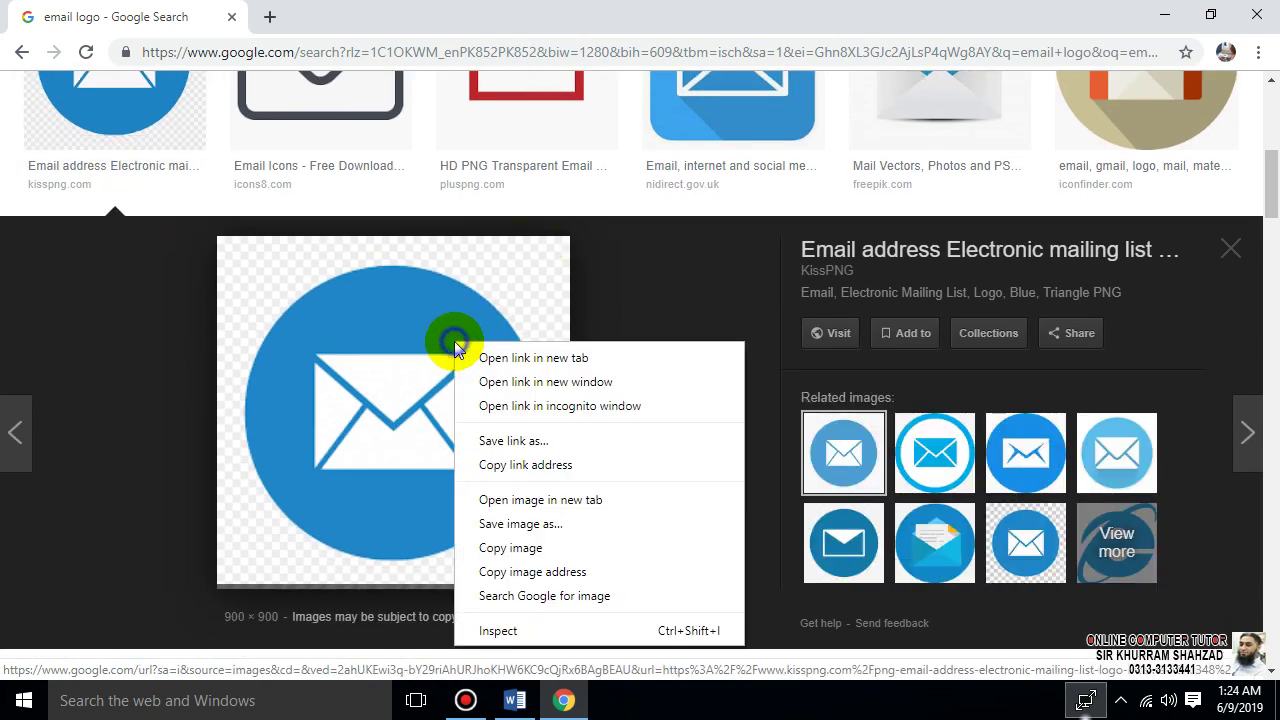
left_click(510, 548)
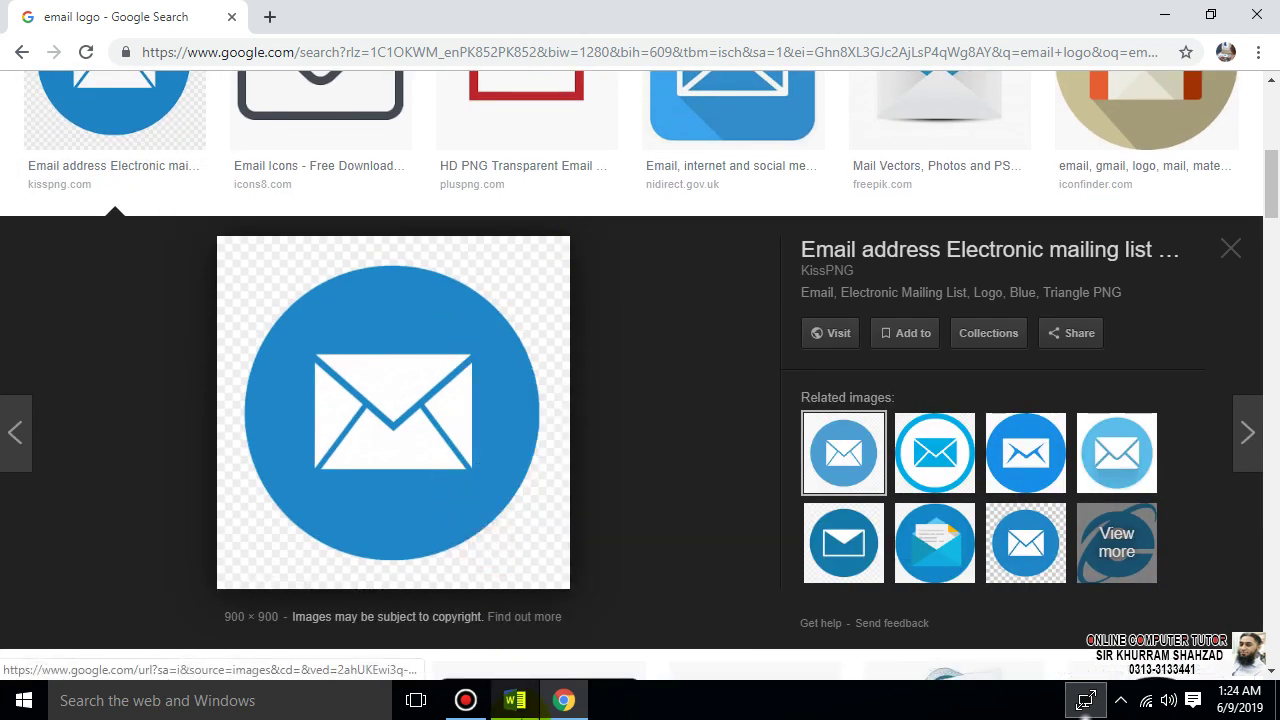
left_click(515, 700)
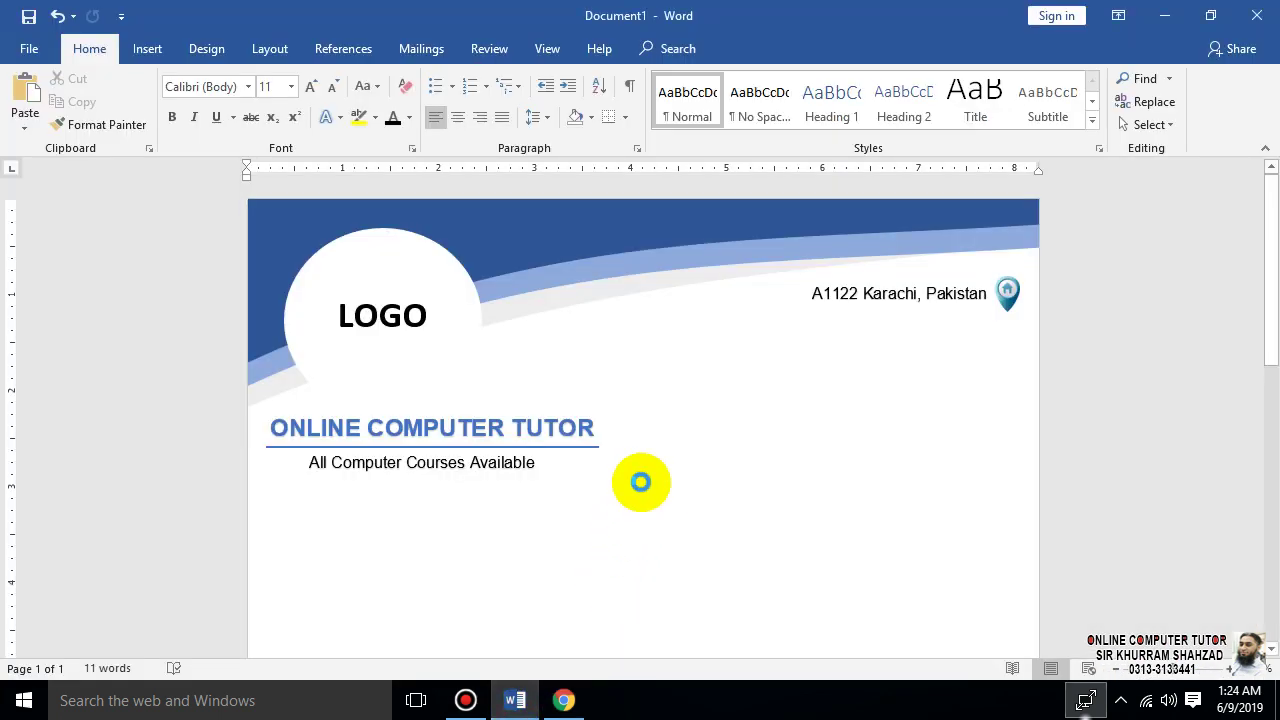
- Undo the oversized envelope paste and copy a light-blue envelope image from Chrome instead
key("ctrl+v")
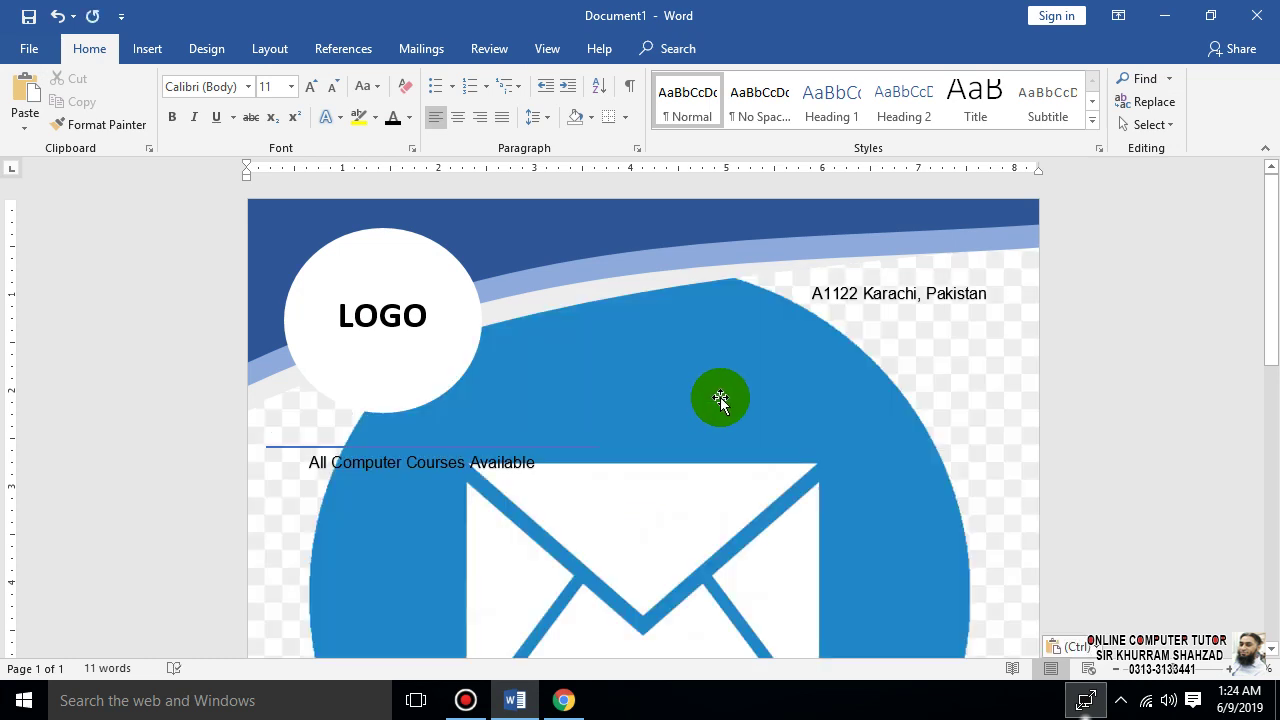
key("ctrl+z")
left_click(564, 700)
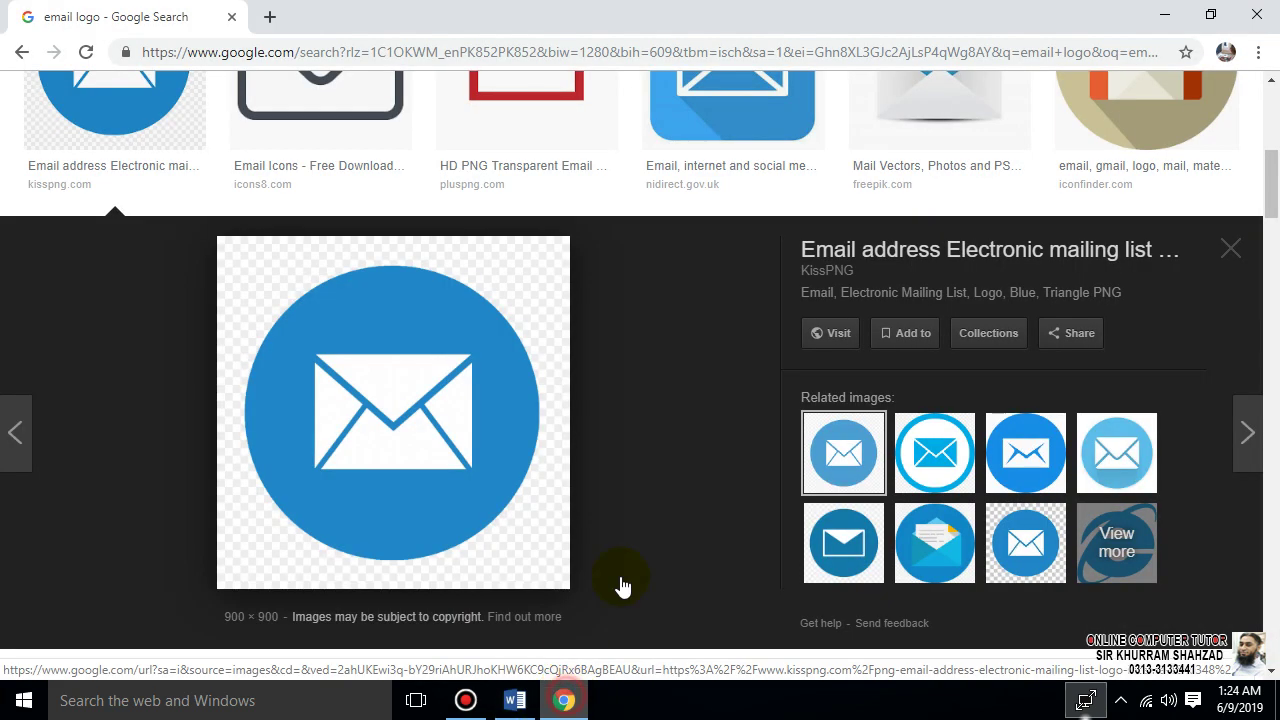
left_click(930, 452)
left_click(1014, 428)
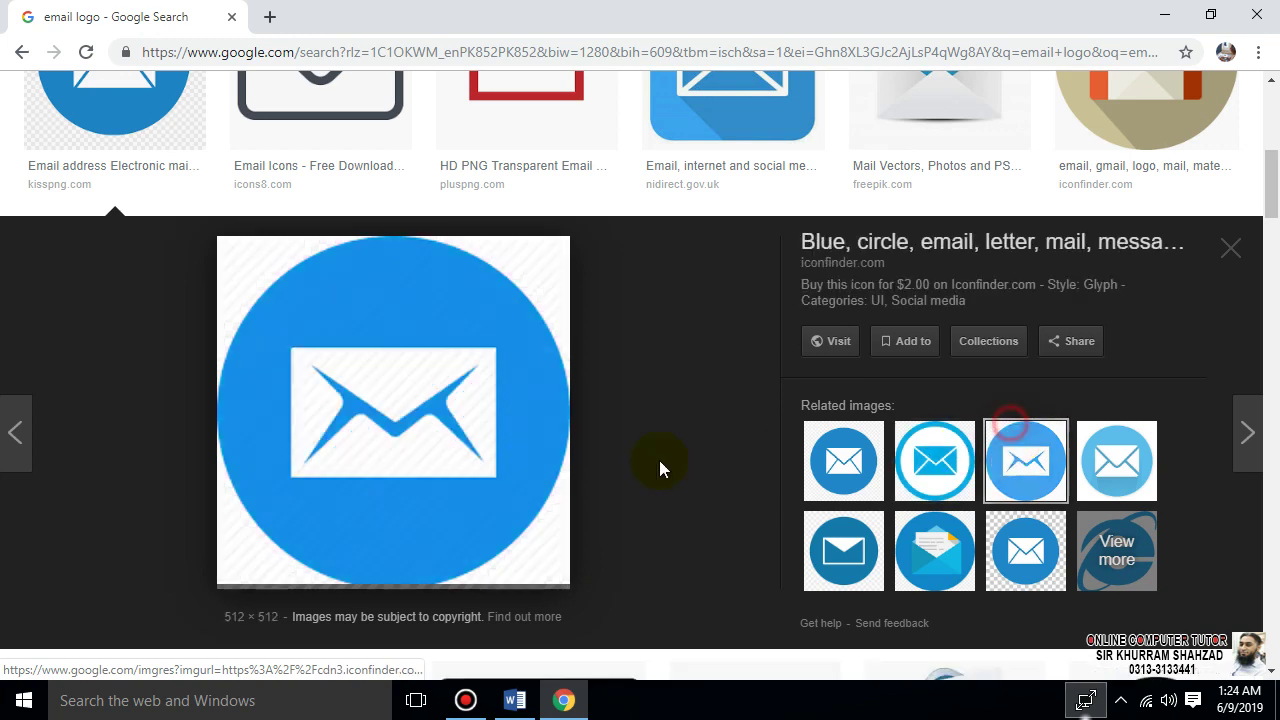
right_click(355, 390)
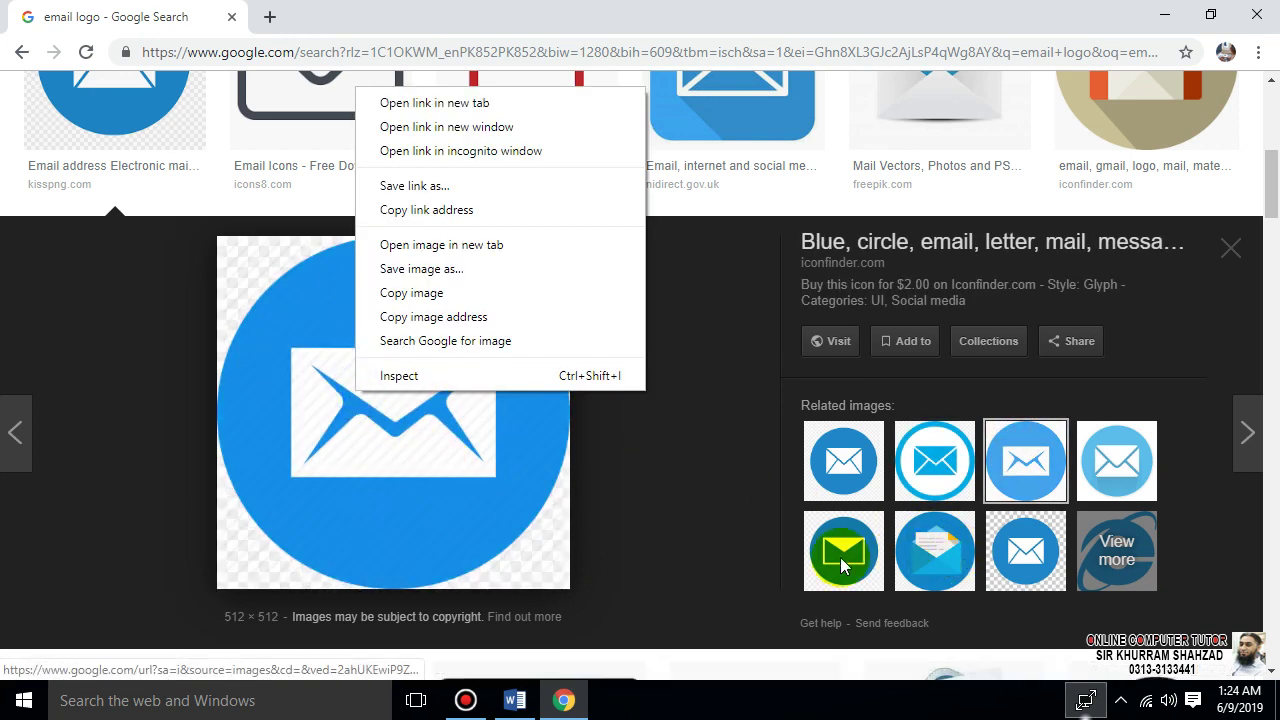
left_click(843, 552)
scroll(838, 563, "down", 3)
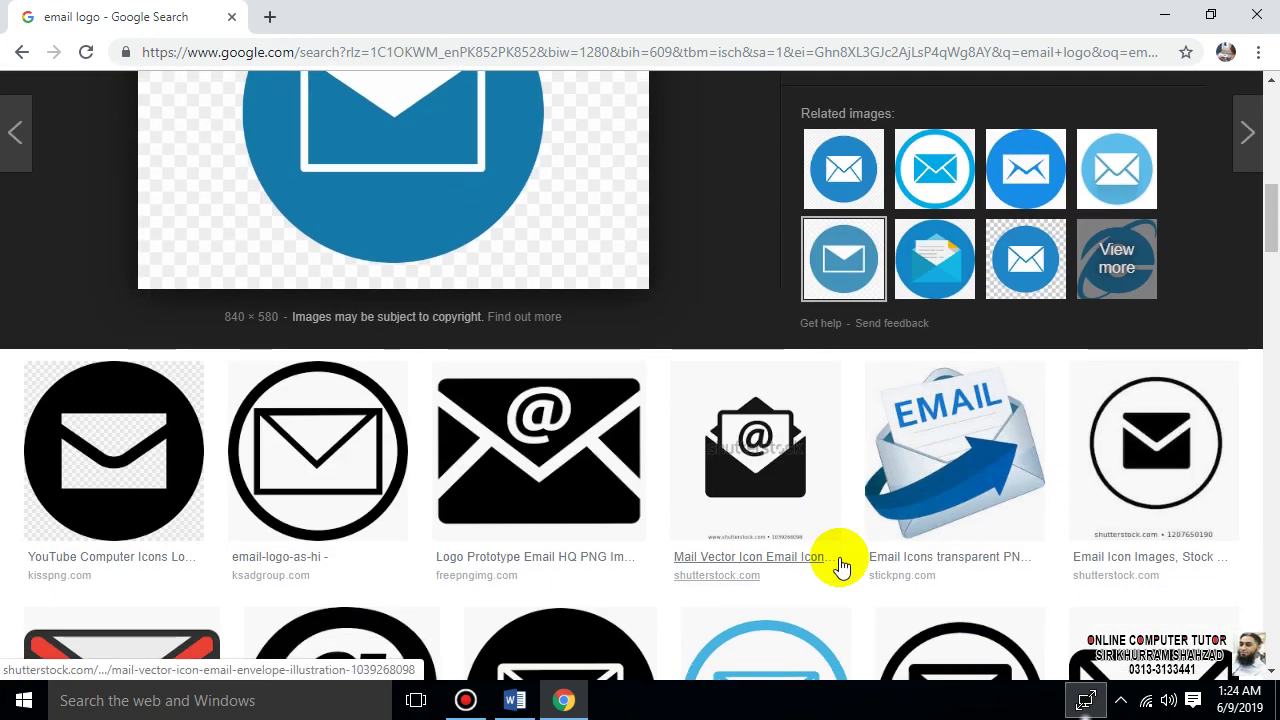
left_click(1108, 148)
right_click(458, 150)
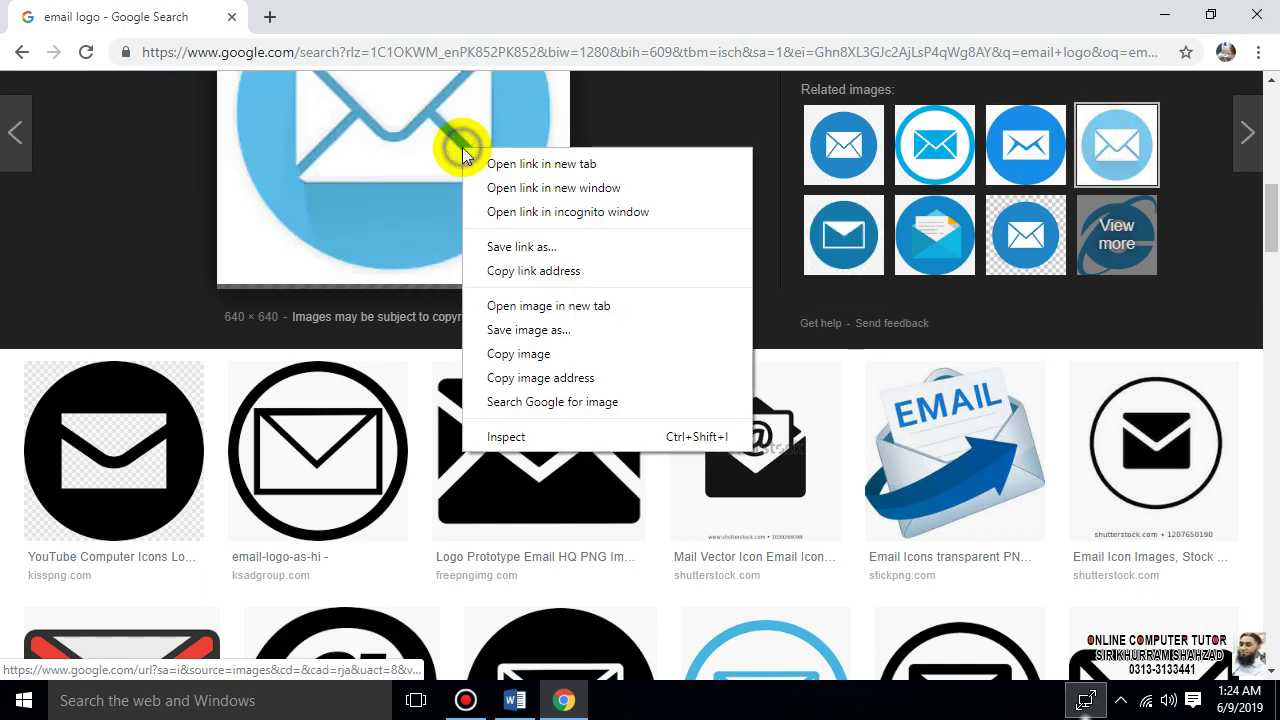
left_click(517, 345)
left_click(514, 700)
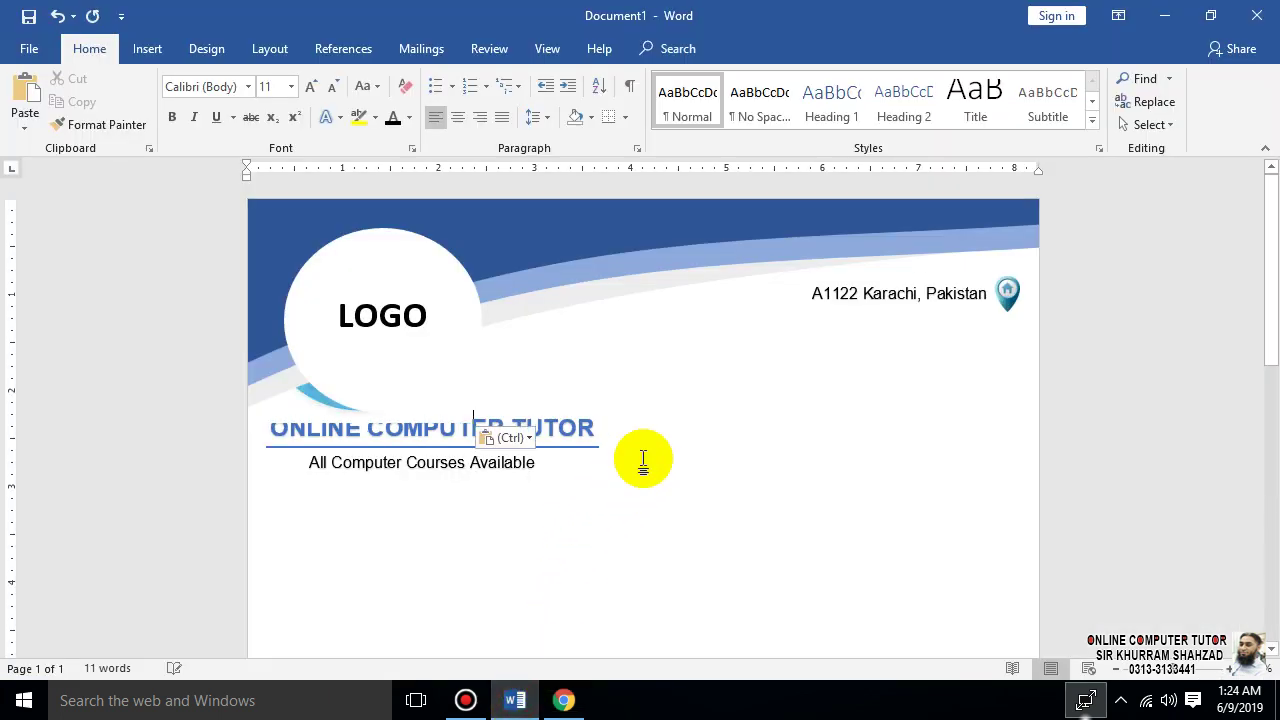
- Set the pasted envelope to Behind Text, shrink it to about 0.3", and place it below the pin
double_click(321, 402)
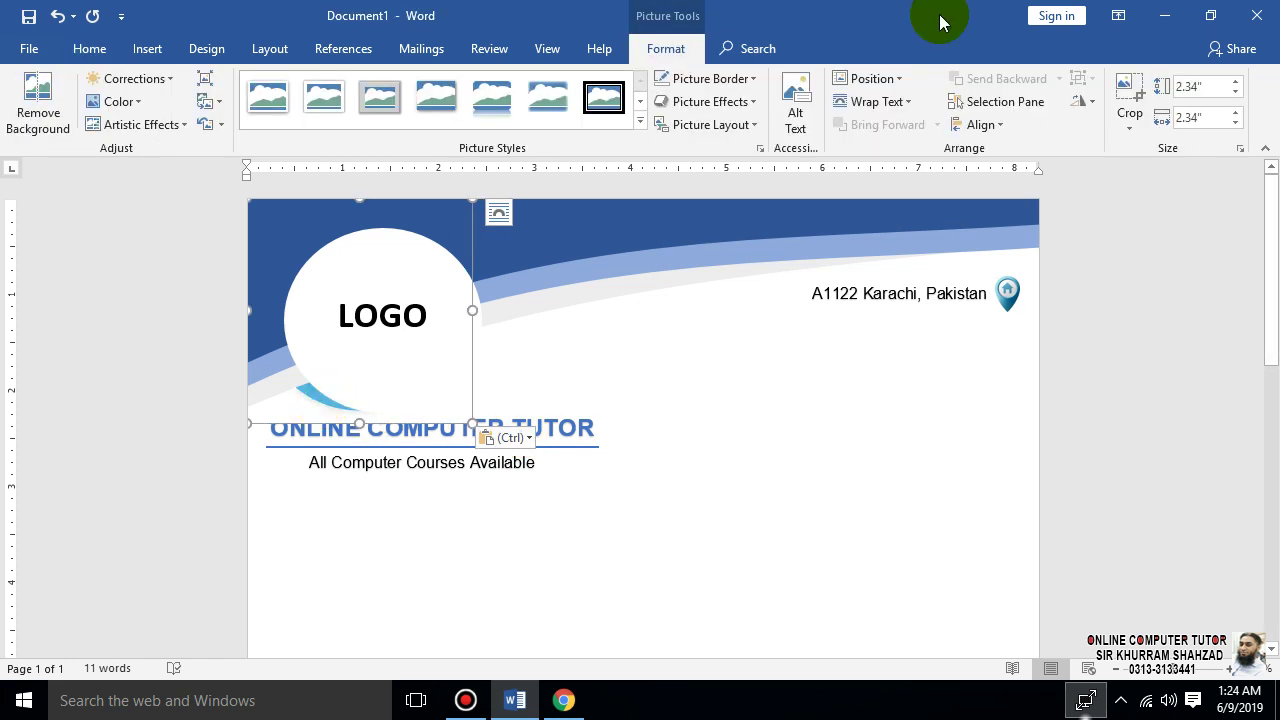
left_click(880, 102)
left_click(918, 250)
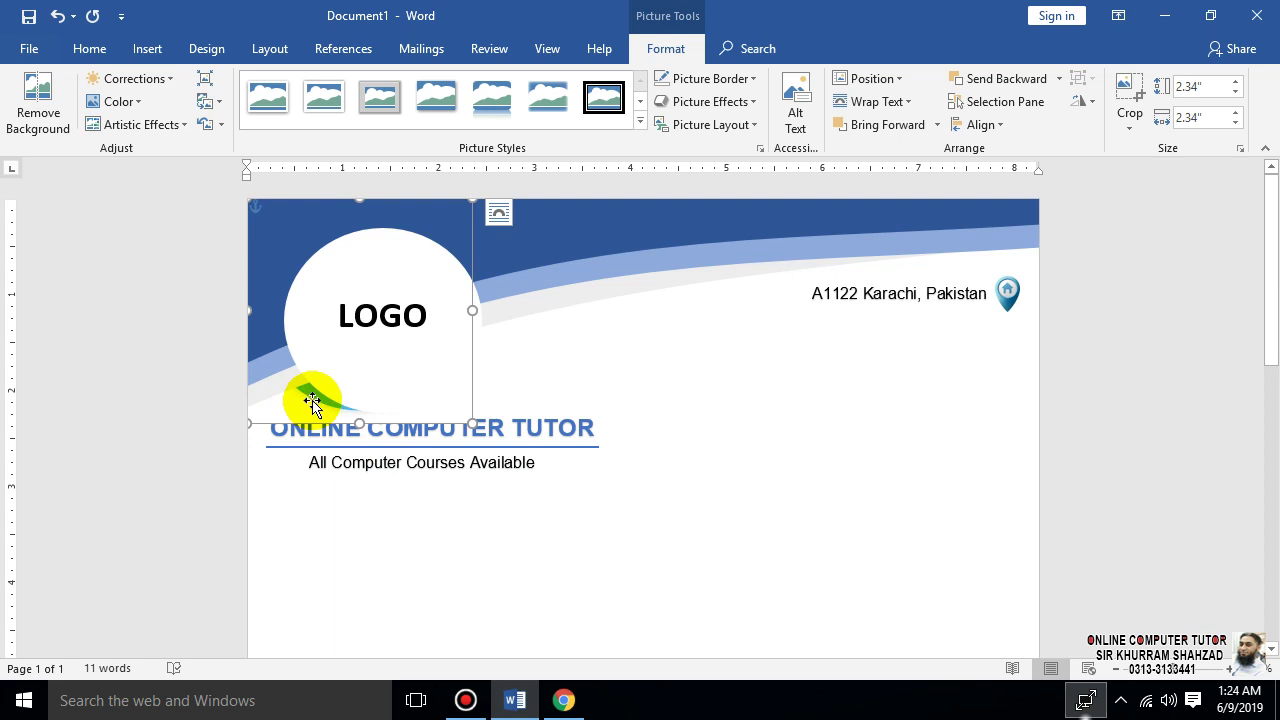
left_click_drag(312, 402, 803, 546)
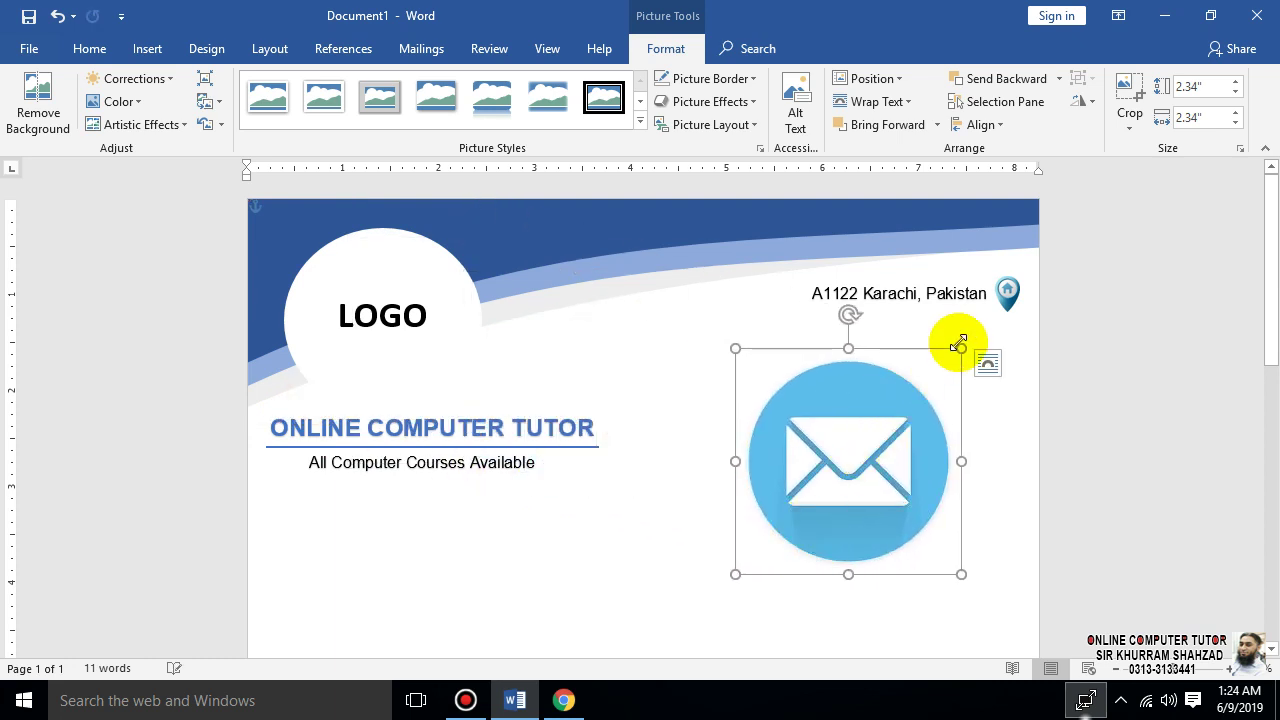
left_click_drag(959, 347, 841, 432)
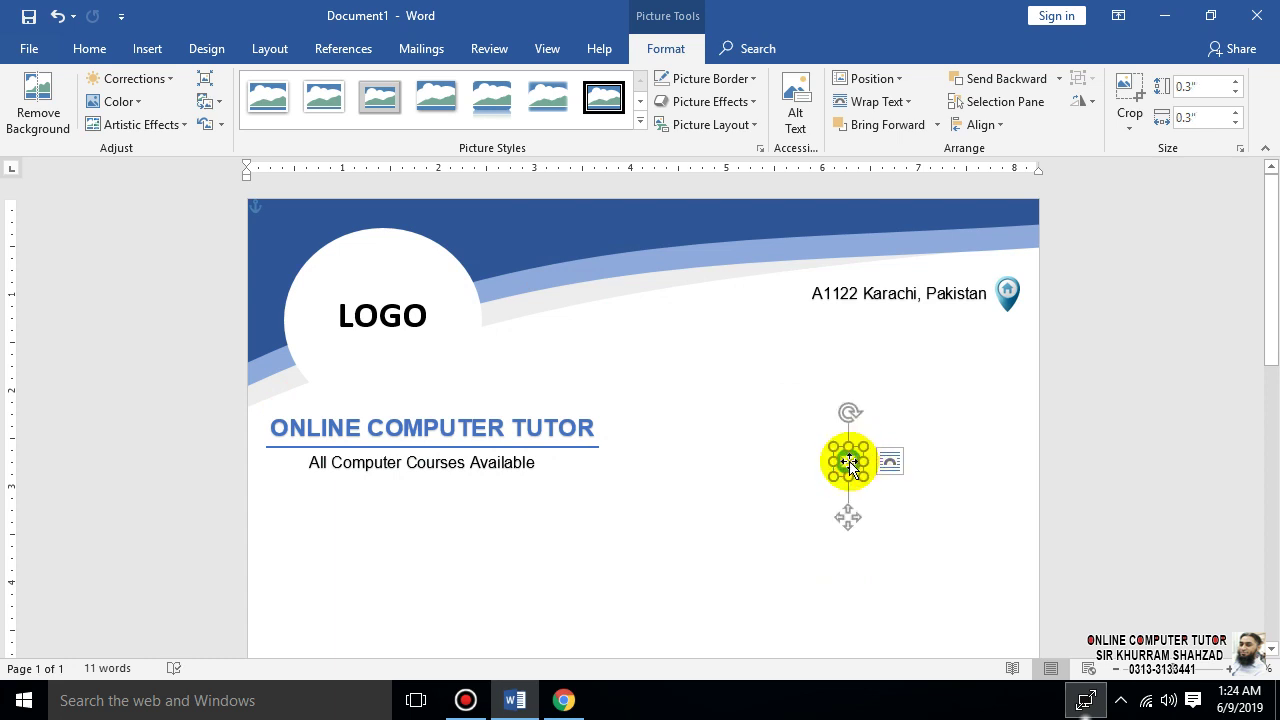
left_click_drag(849, 462, 1013, 345)
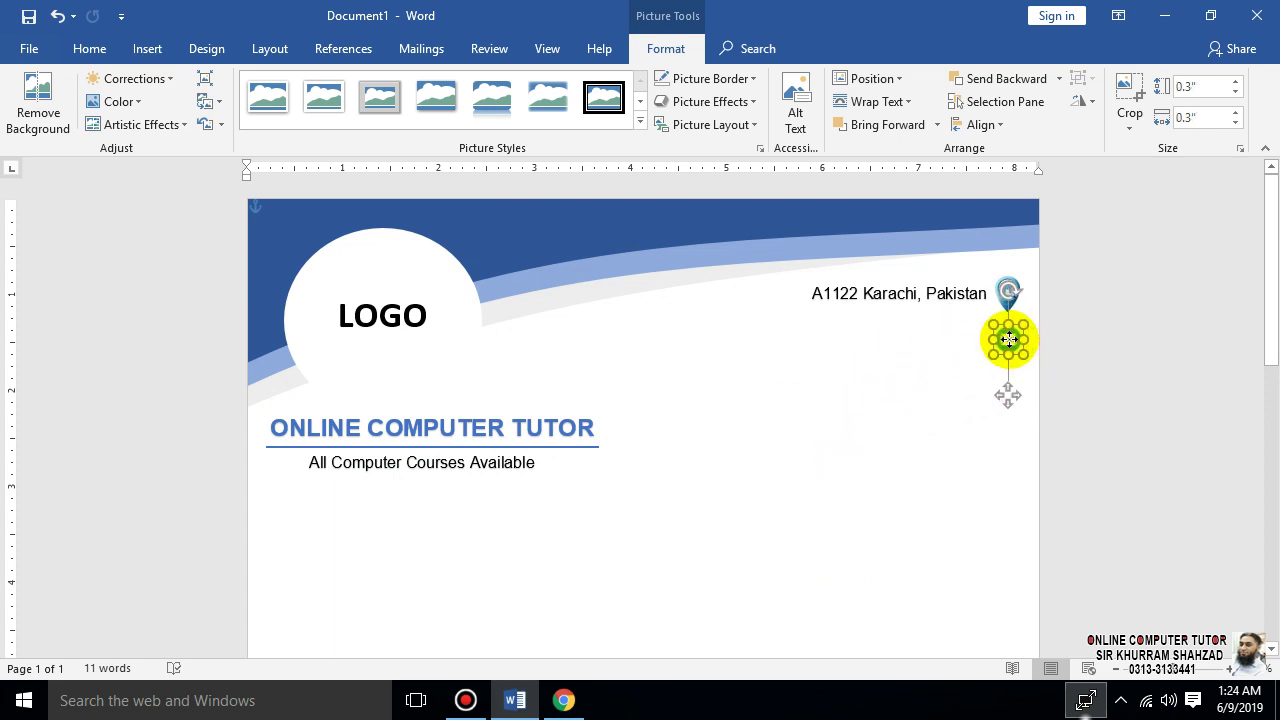
left_click(957, 440)
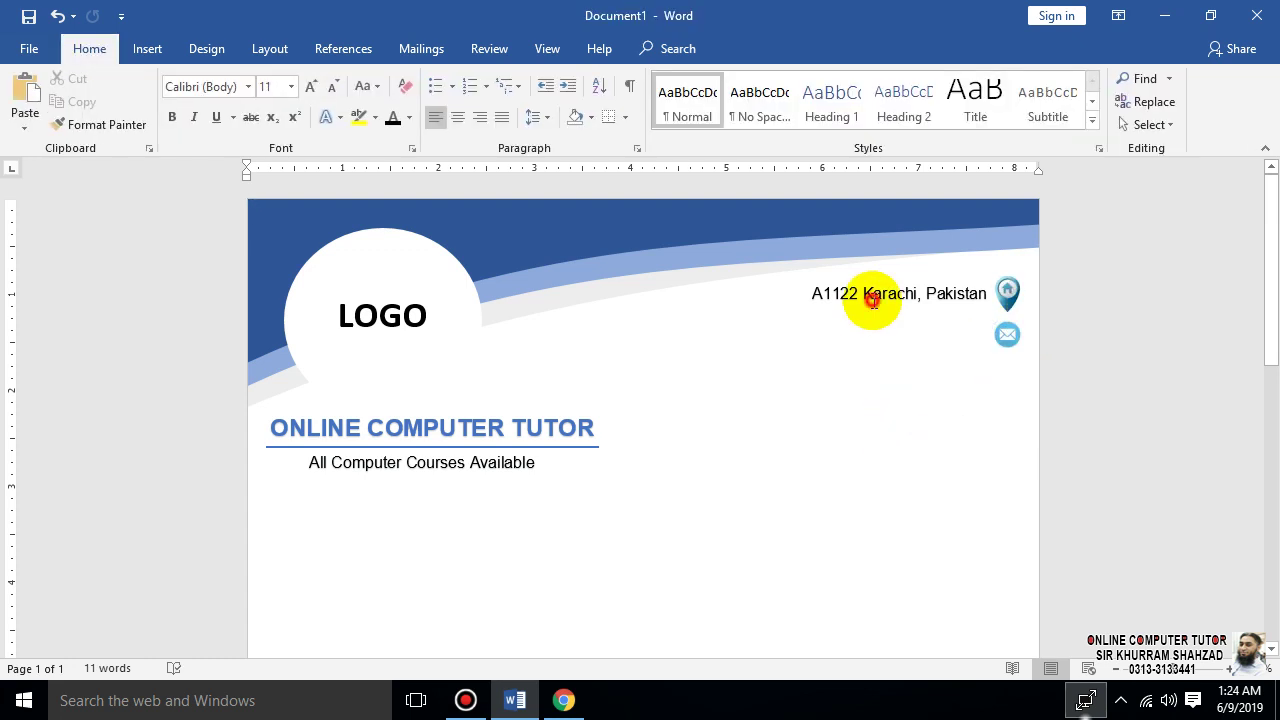
- Duplicate the address text box and replace its text with the email address
left_click(866, 295)
left_click_drag(883, 318, 877, 352)
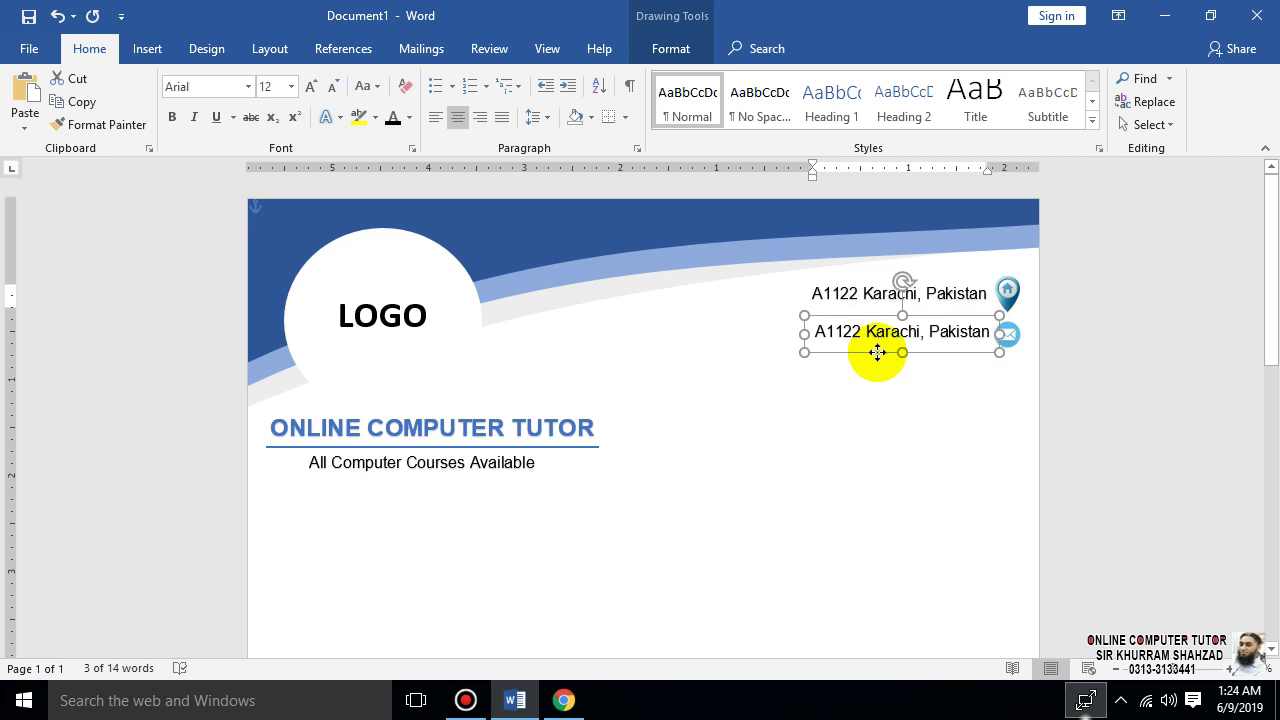
key("ctrl+a")
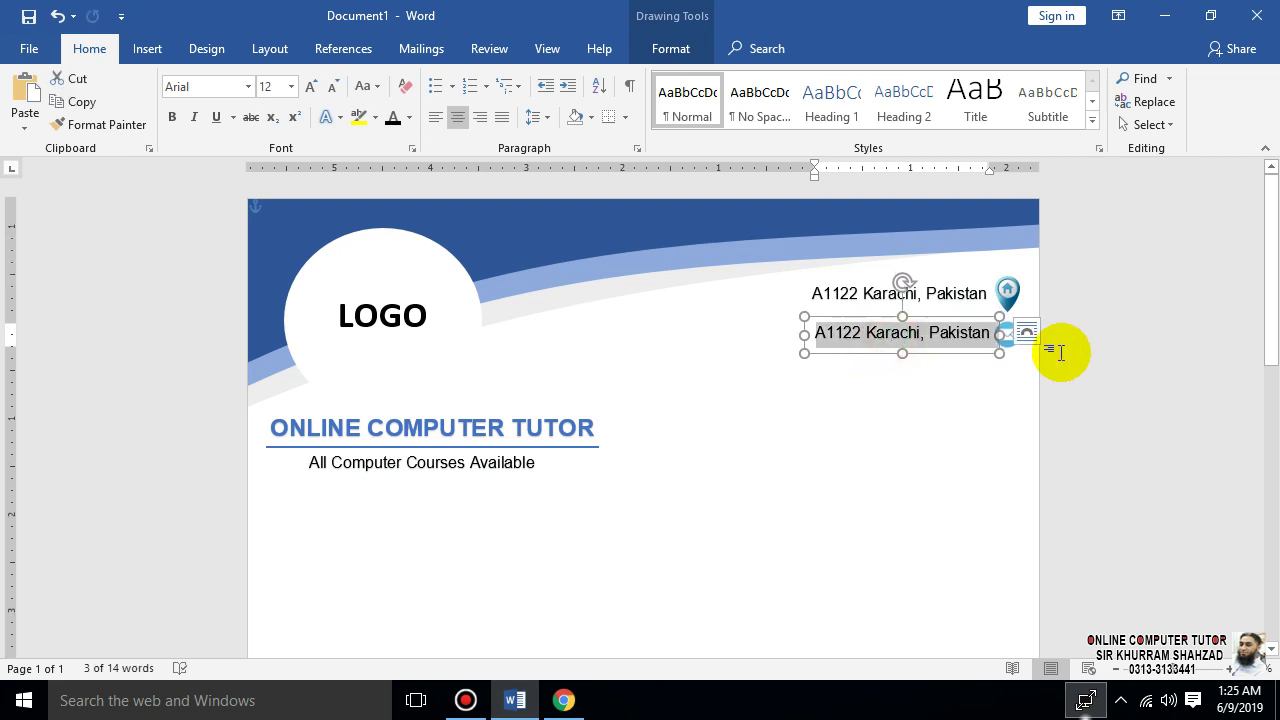
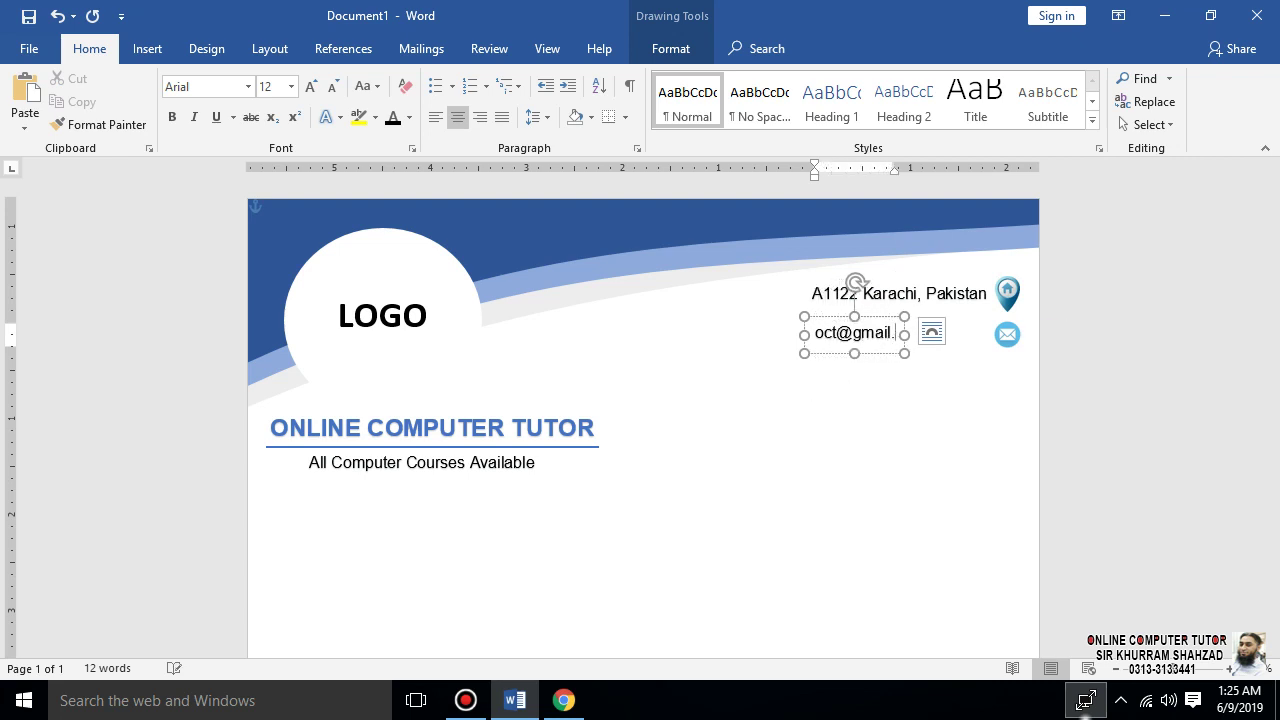
- Nudge the email text box with arrow keys to sit beside the envelope icon
left_click(903, 353)
key("Right")
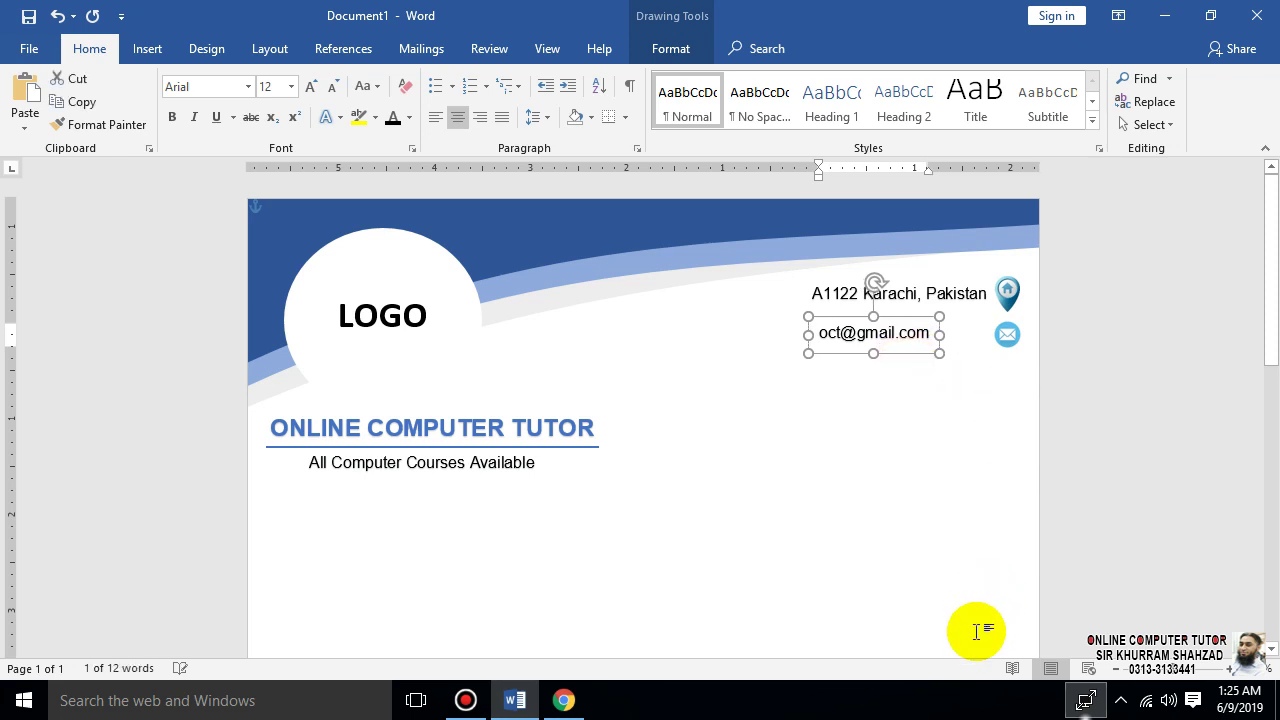
key("Right")
key("Right")
key("Right")
key("Right")
key("Right")
key("Right")
key("Right")
key("Right")
key("Right")
key("Right")
key("Right")
key("Right")
key("Right")
key("Right")
key("Right")
key("Right")
key("Right")
key("Right")
key("Right")
key("Right")
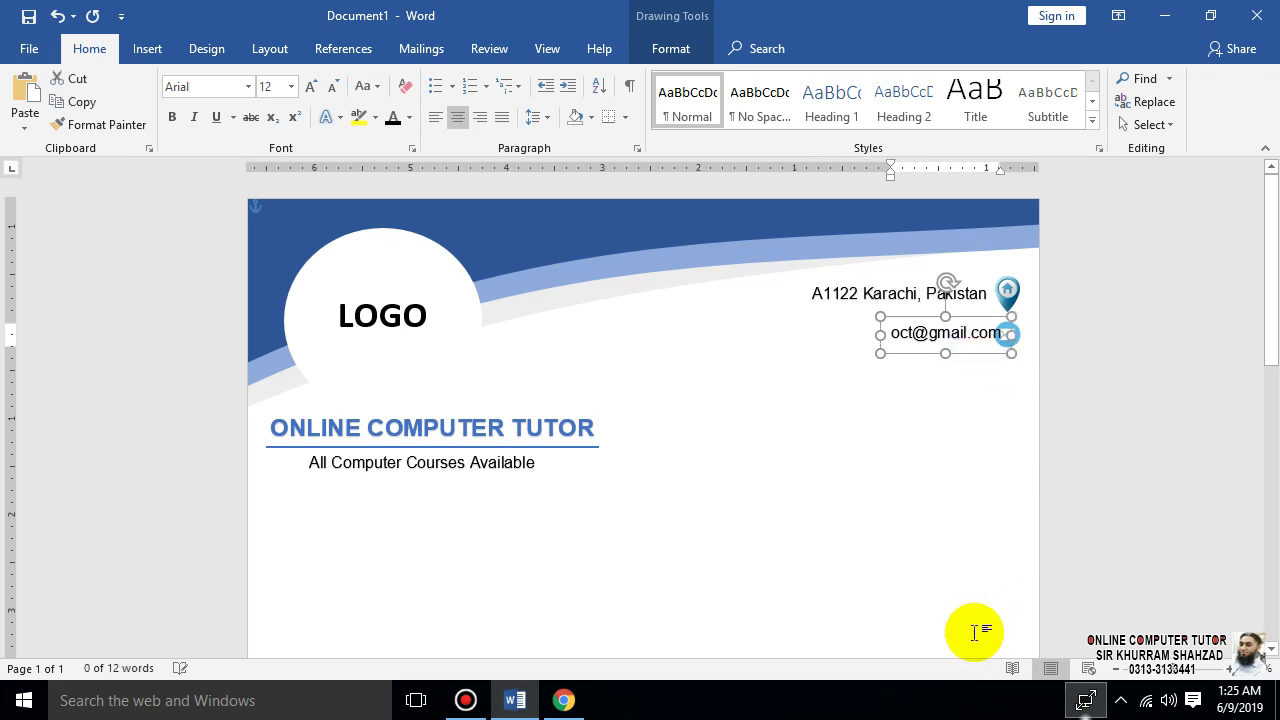
key("Left")
key("Left")
left_click(768, 428)
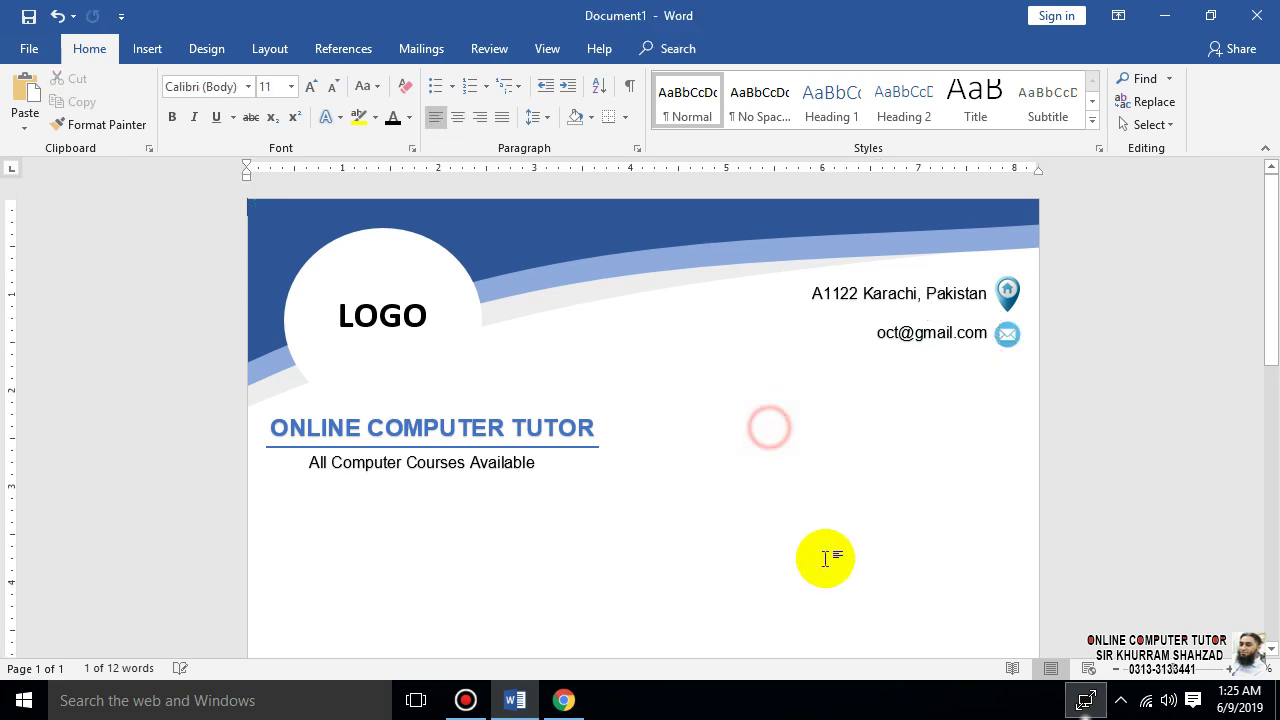
- Search images for 'contact logo', copy the blue circled phone icon, and paste it into Word
left_click(560, 700)
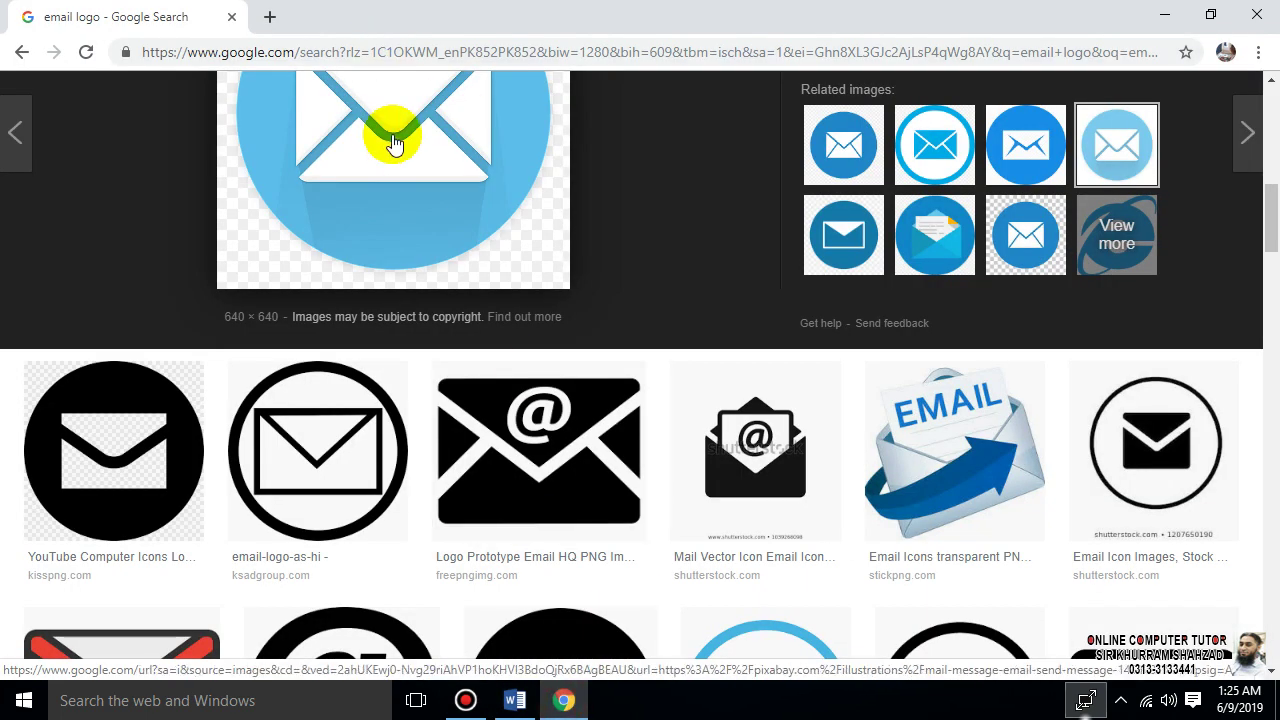
scroll(616, 368, "up", 5)
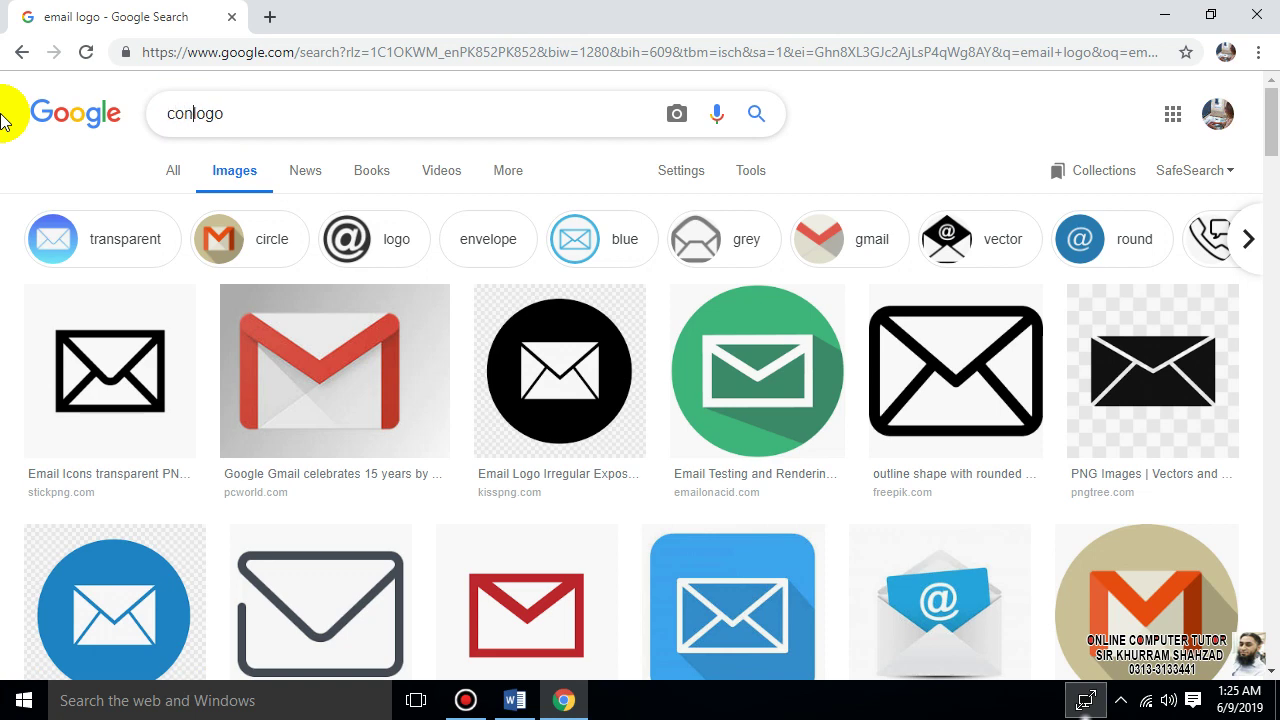
type("tact")
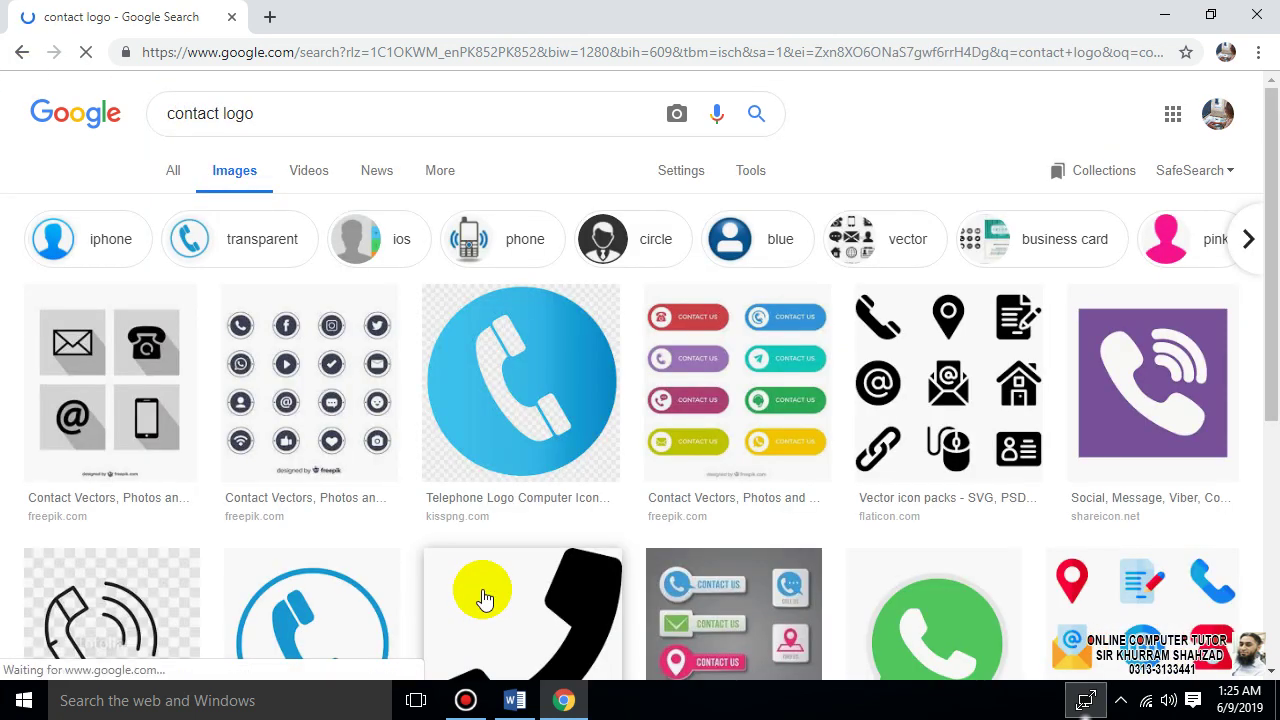
left_click(535, 443)
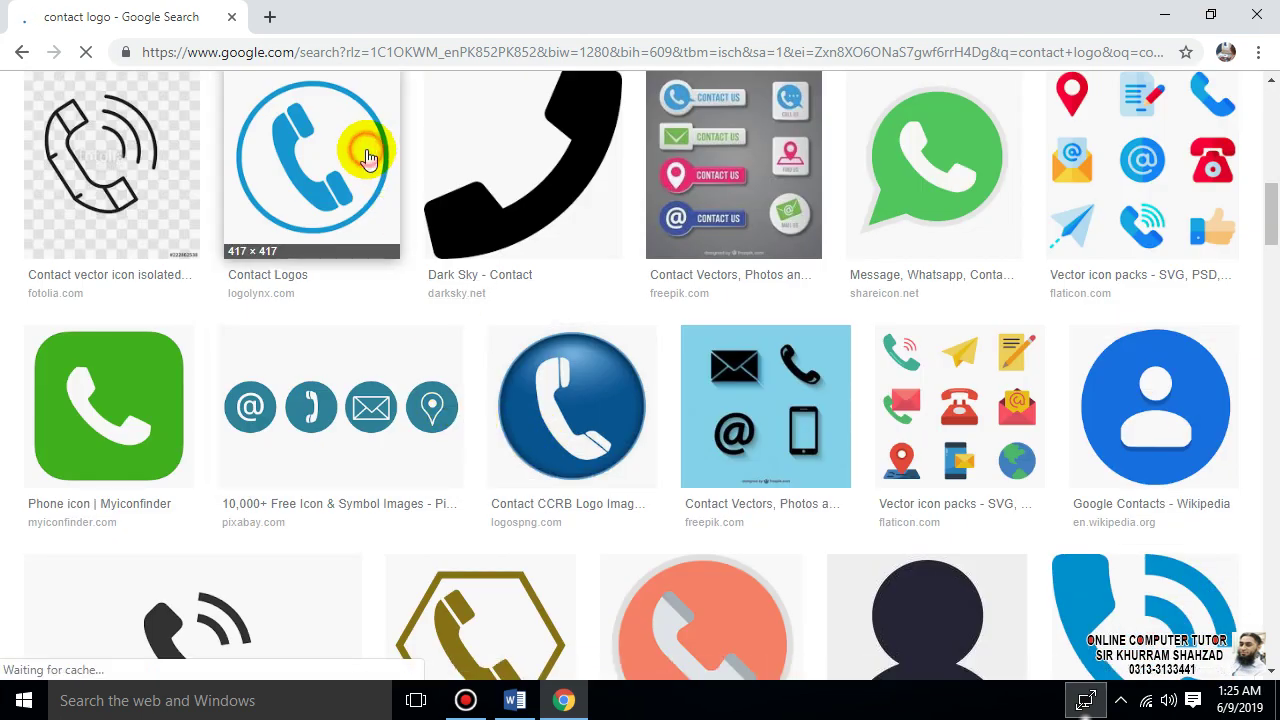
left_click(360, 147)
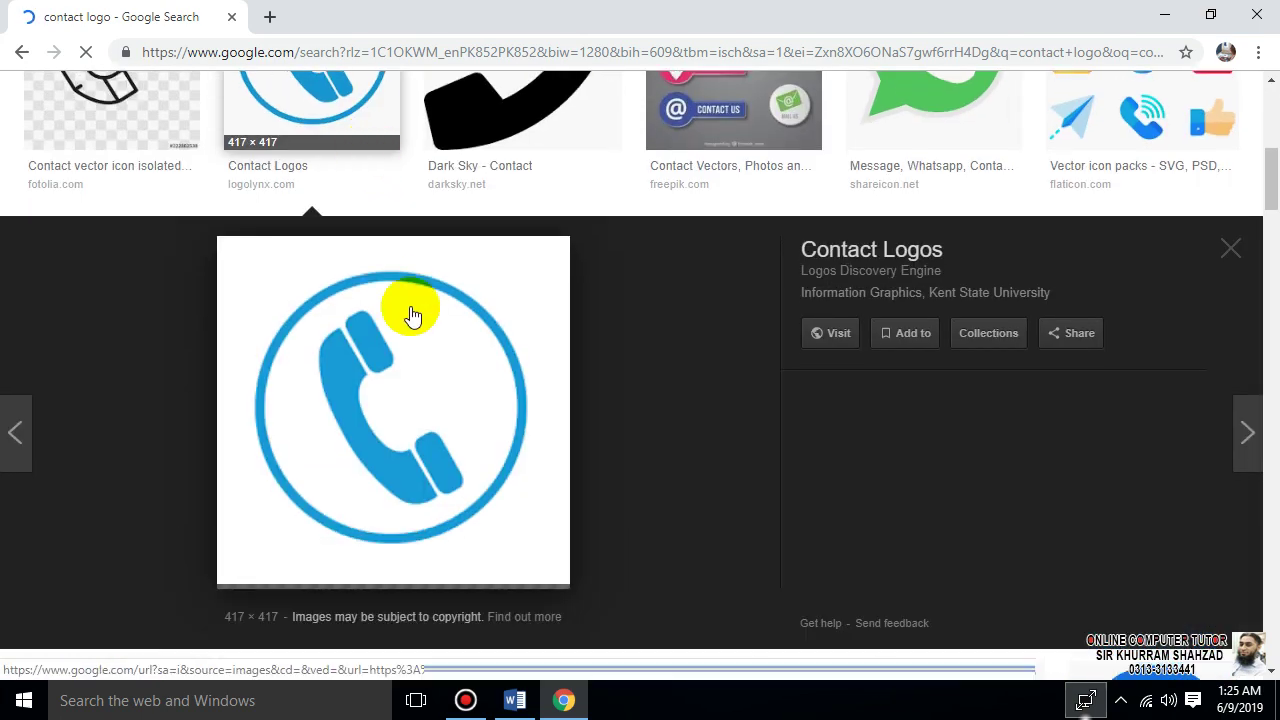
right_click(410, 385)
left_click(449, 289)
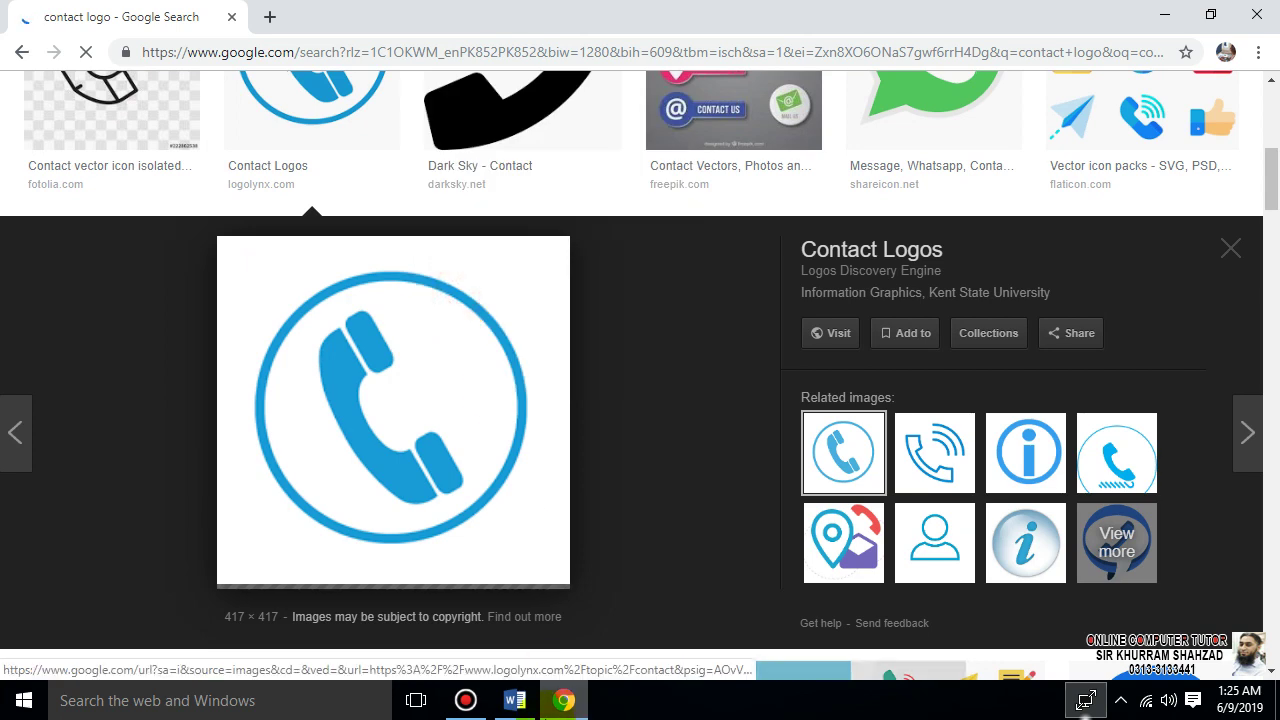
left_click(515, 700)
key("ctrl+v")
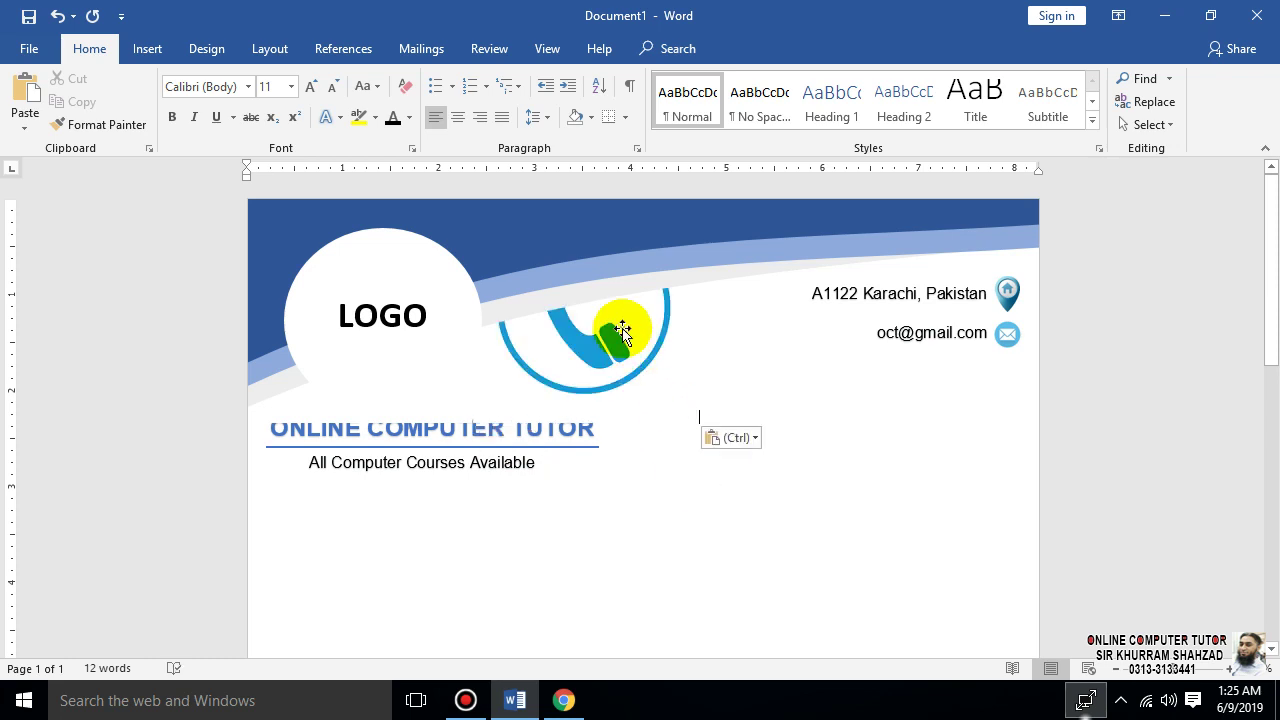
- Set the phone picture to Behind Text, move it below the envelope, and shrink it to 0.36"
double_click(620, 332)
left_click(865, 79)
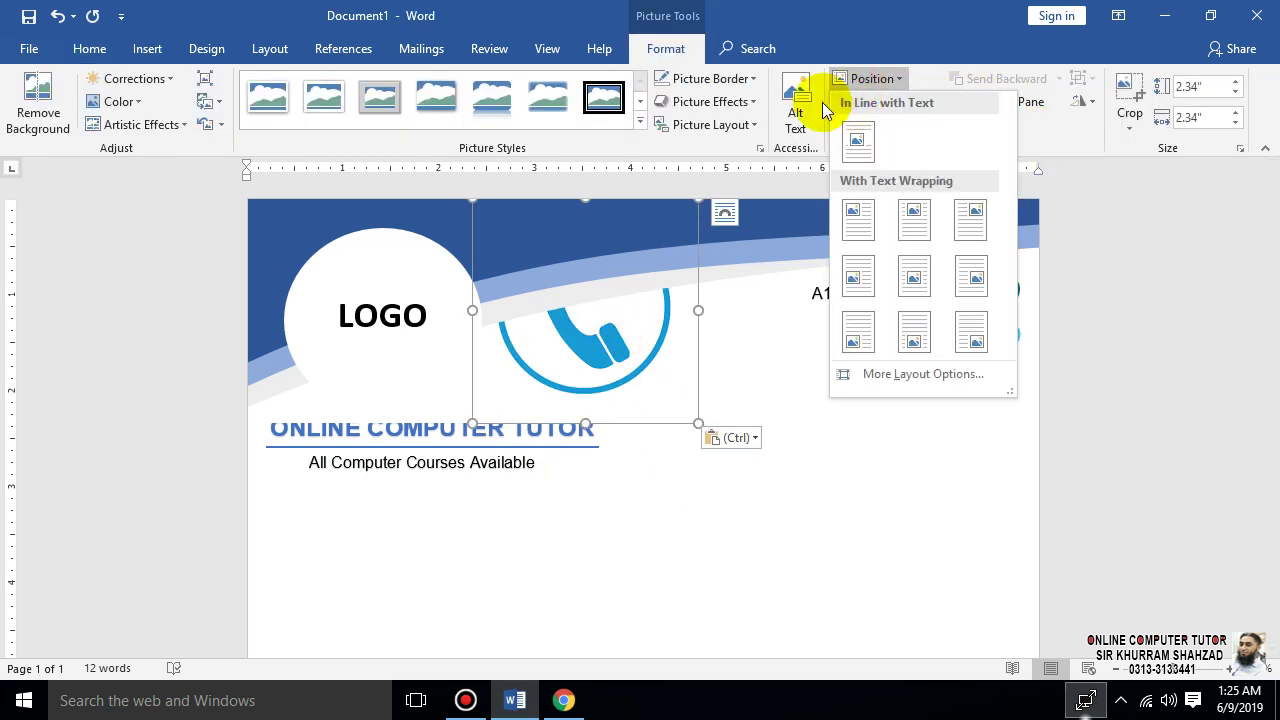
left_click(795, 102)
left_click(850, 102)
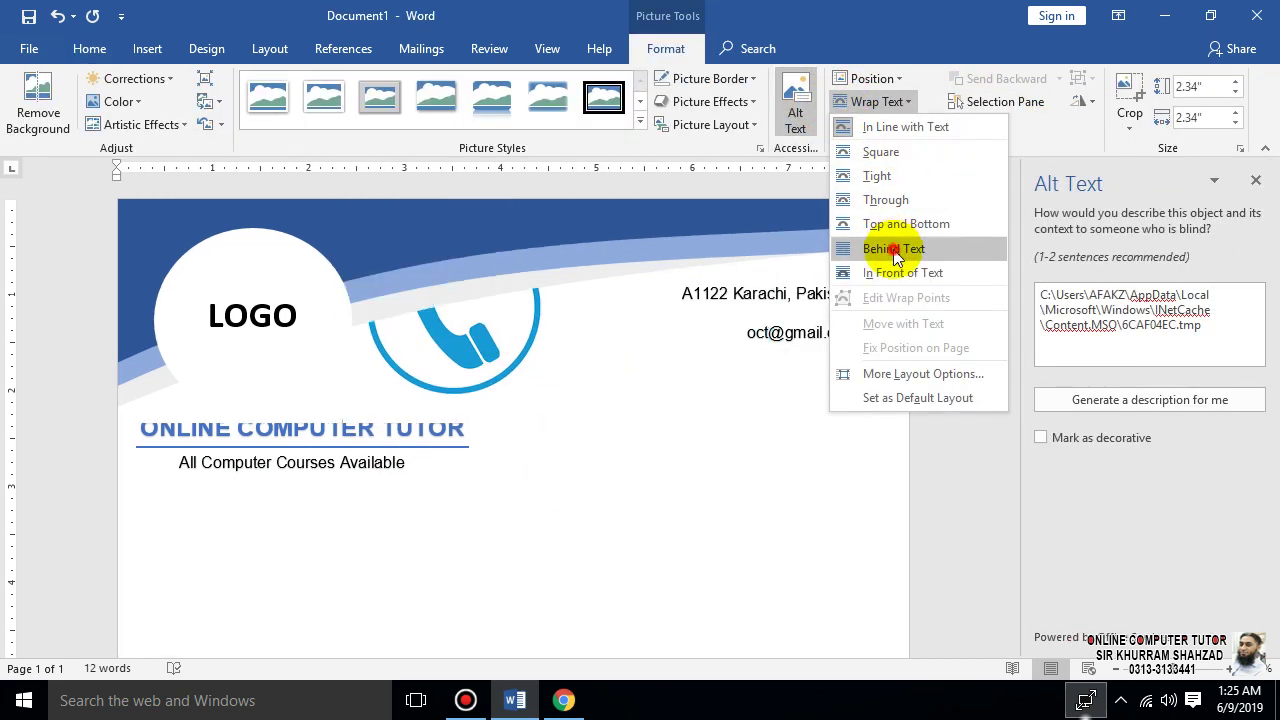
left_click(885, 249)
left_click(1254, 181)
left_click_drag(534, 351, 757, 552)
left_click_drag(922, 378, 1006, 366)
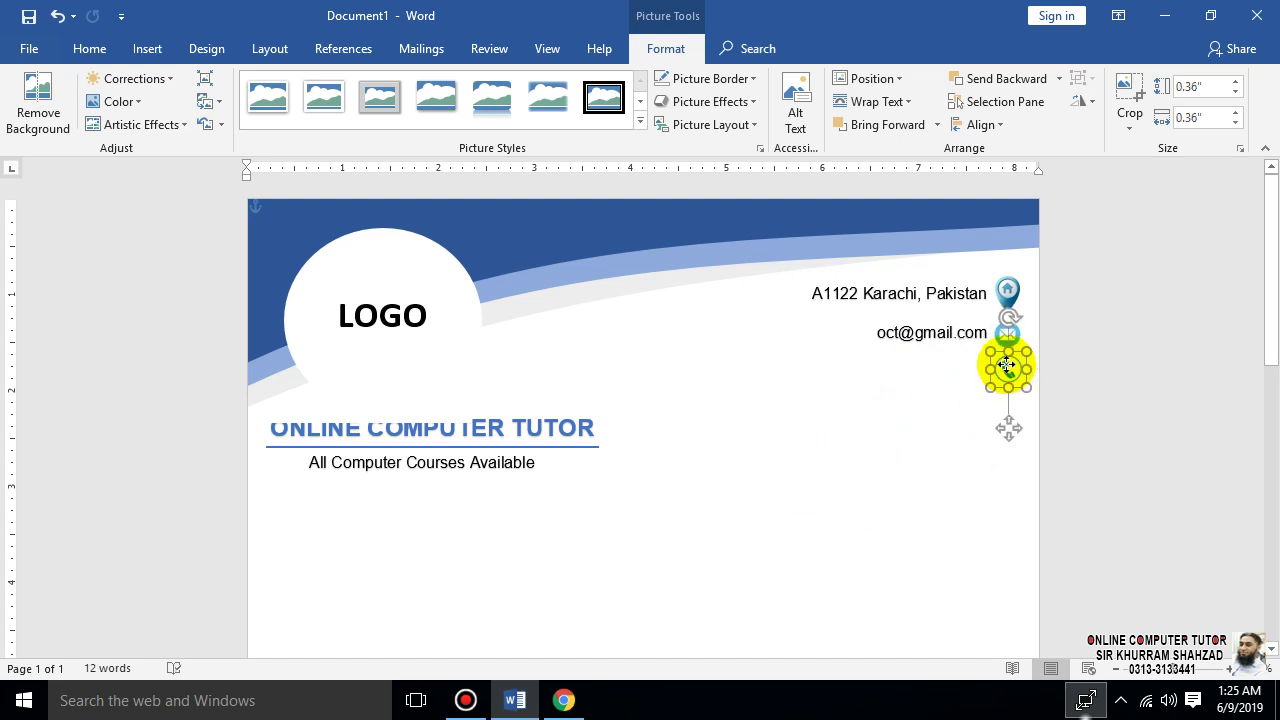
left_click(907, 328)
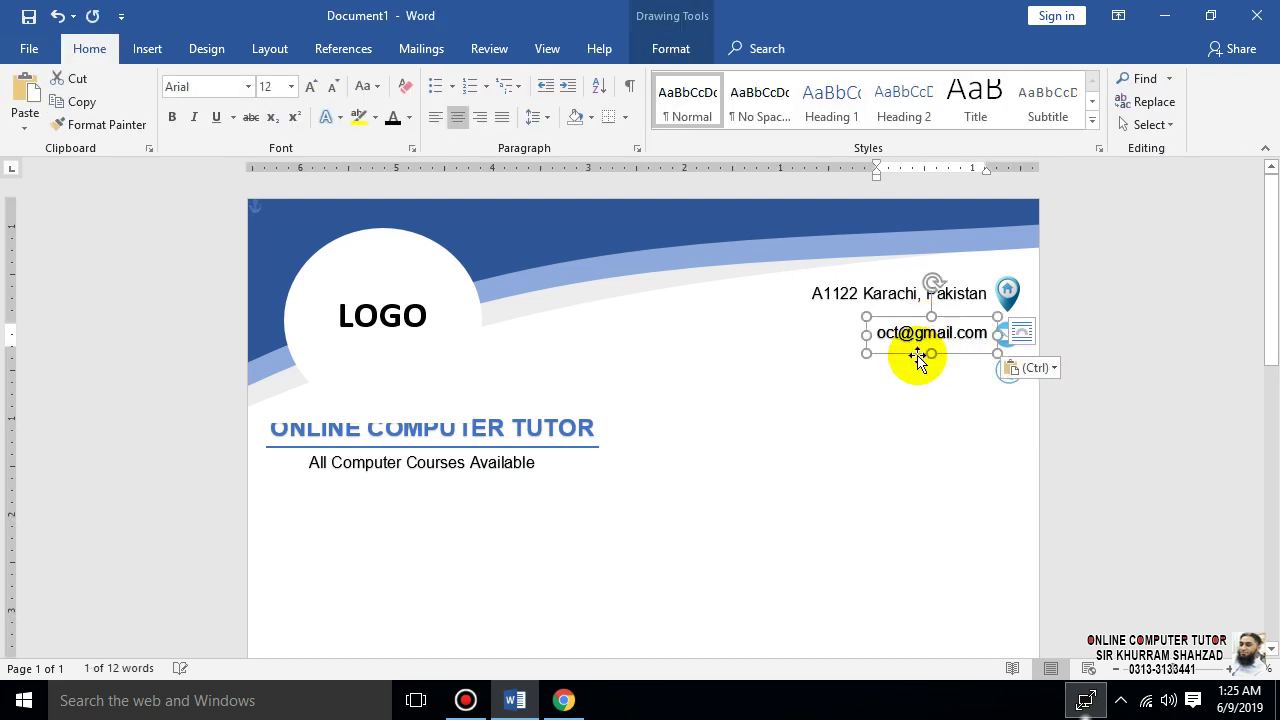
- Place a copy of the email box beside the phone icon and replace its text with the phone number
left_click_drag(917, 360, 919, 390)
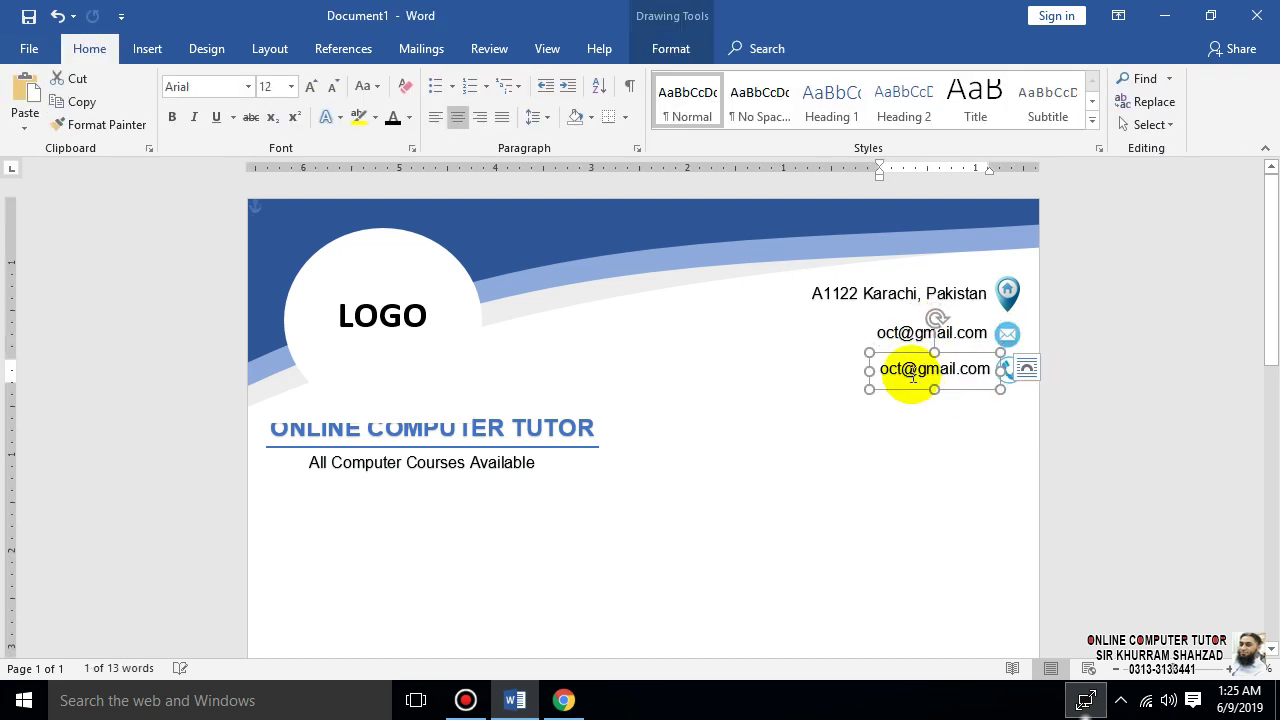
left_click(912, 374)
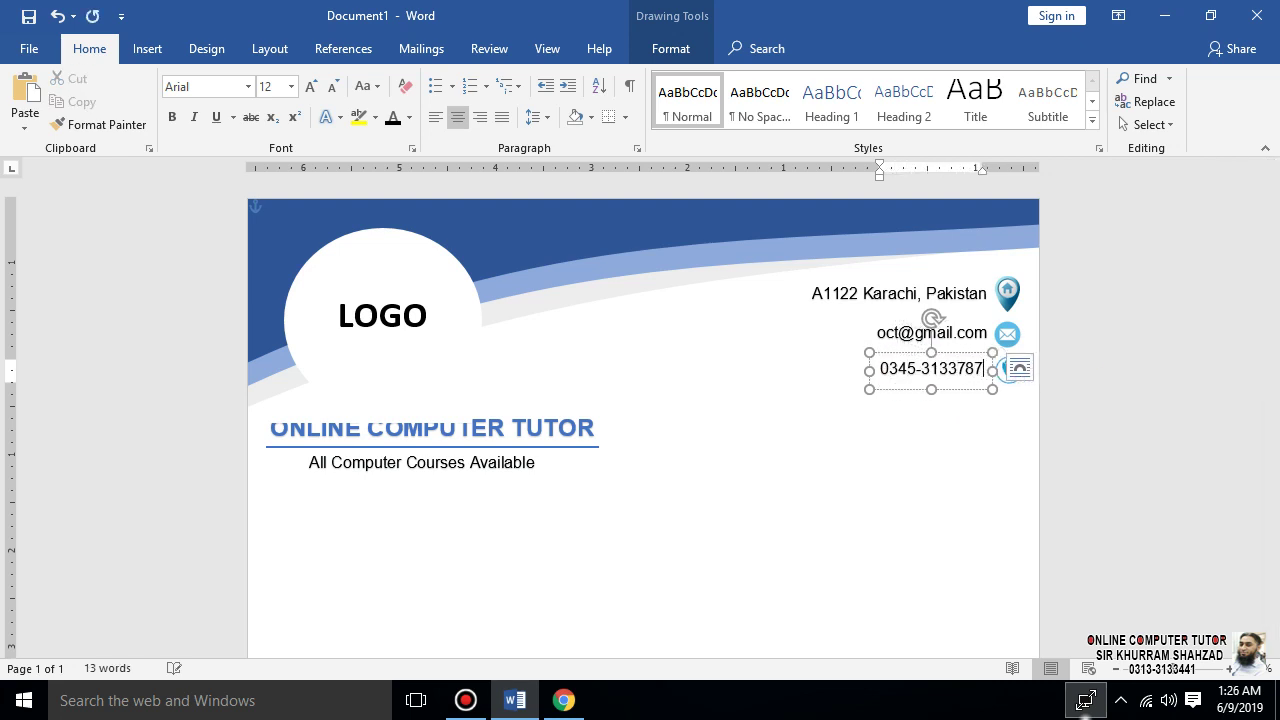
left_click(866, 600)
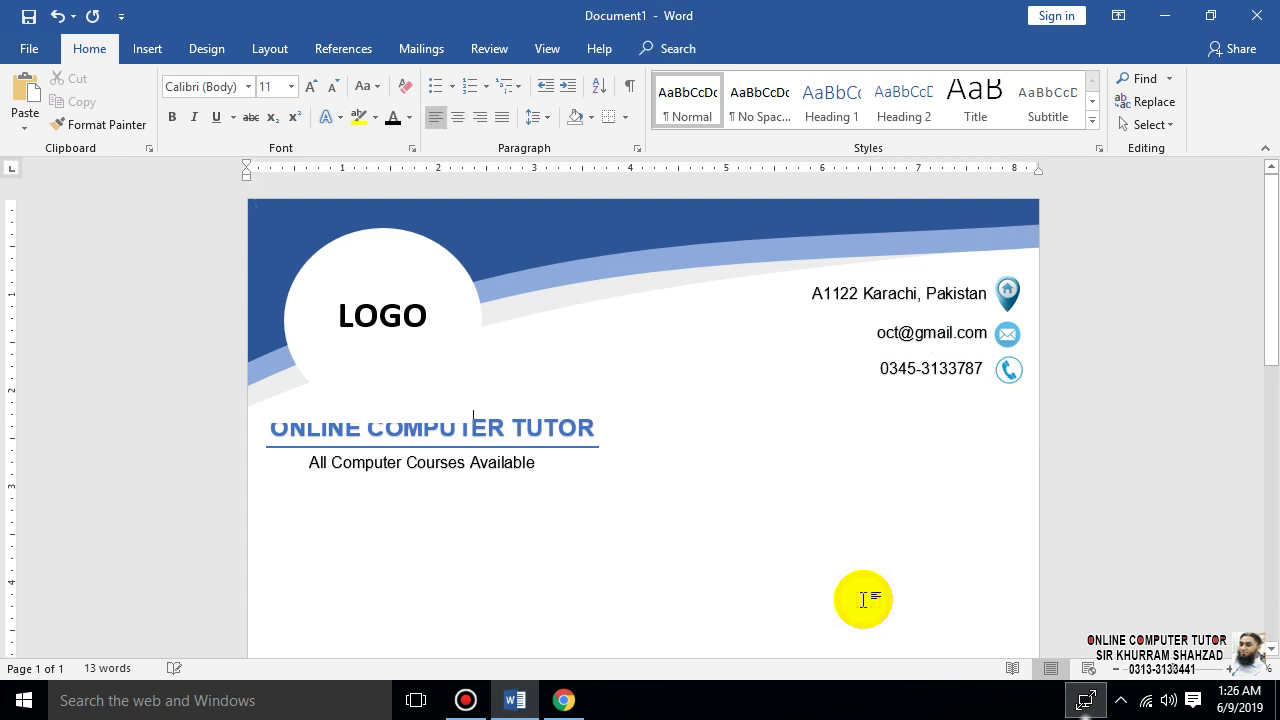
- Select the email icon, email box and phone box together and nudge them up slightly
left_click(1009, 336)
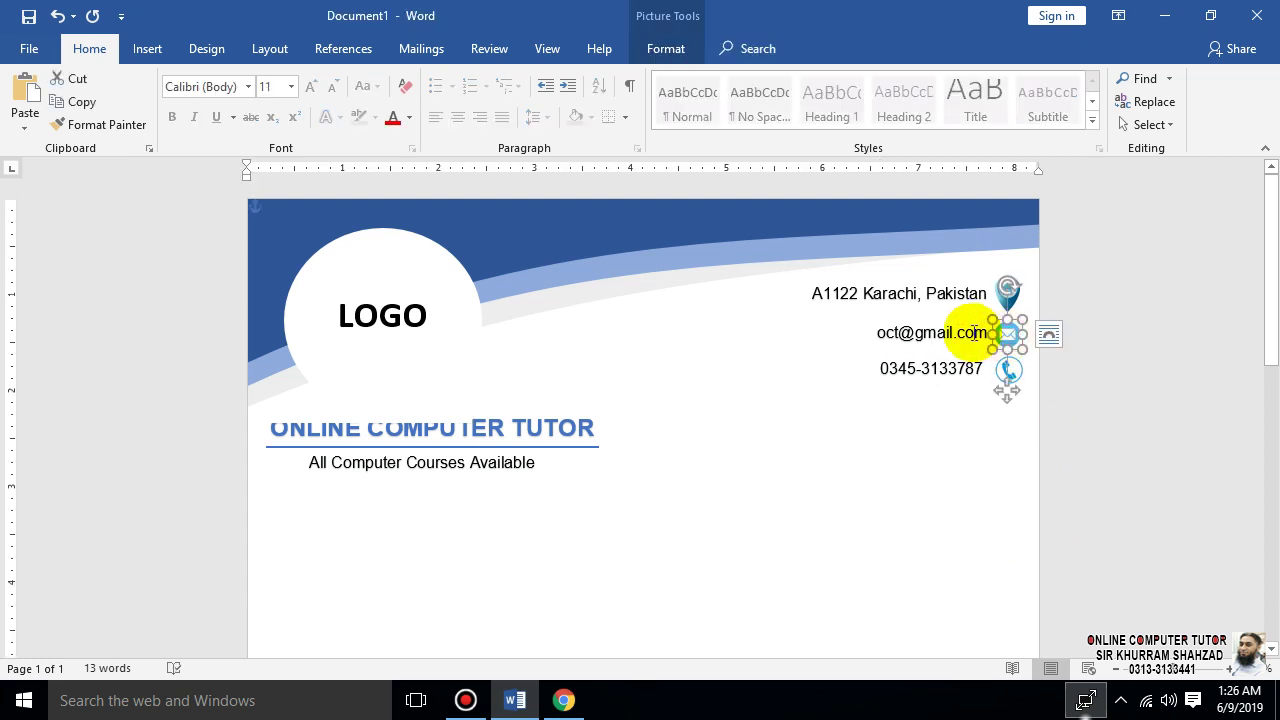
left_click(972, 333, "shift")
left_click(961, 372, "shift")
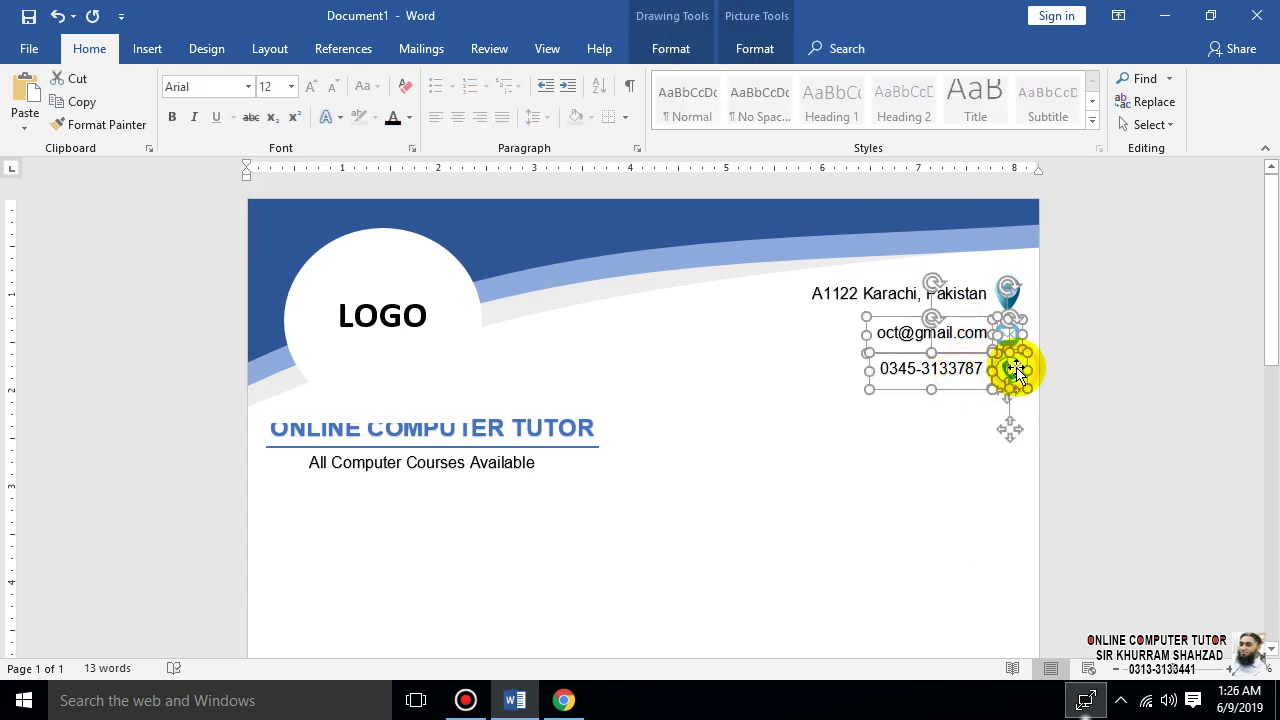
key("Up")
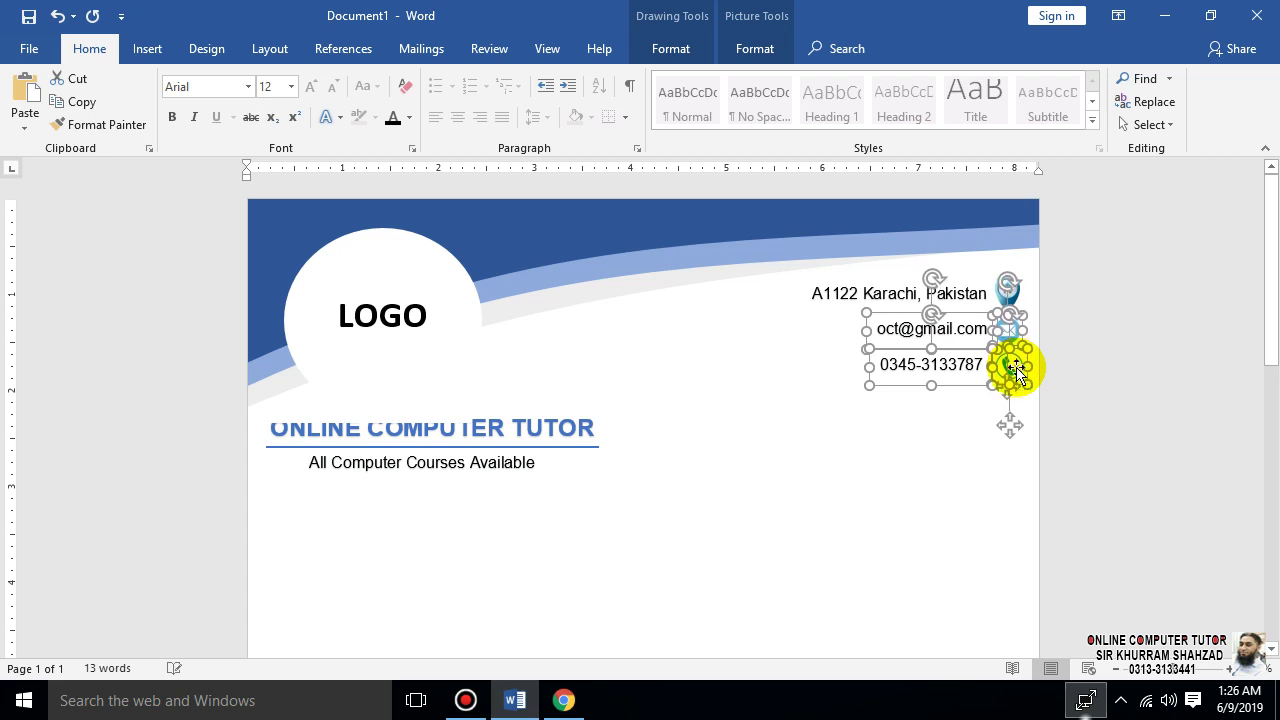
left_click(855, 531)
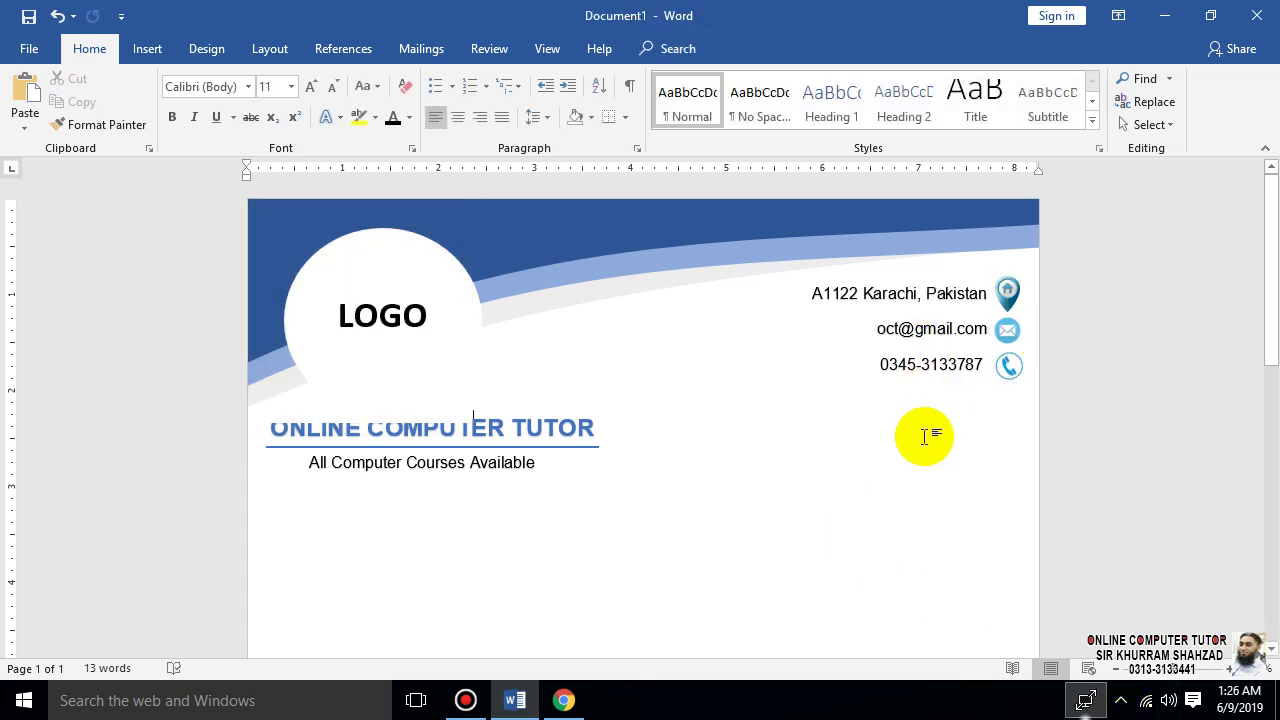
left_click(416, 418)
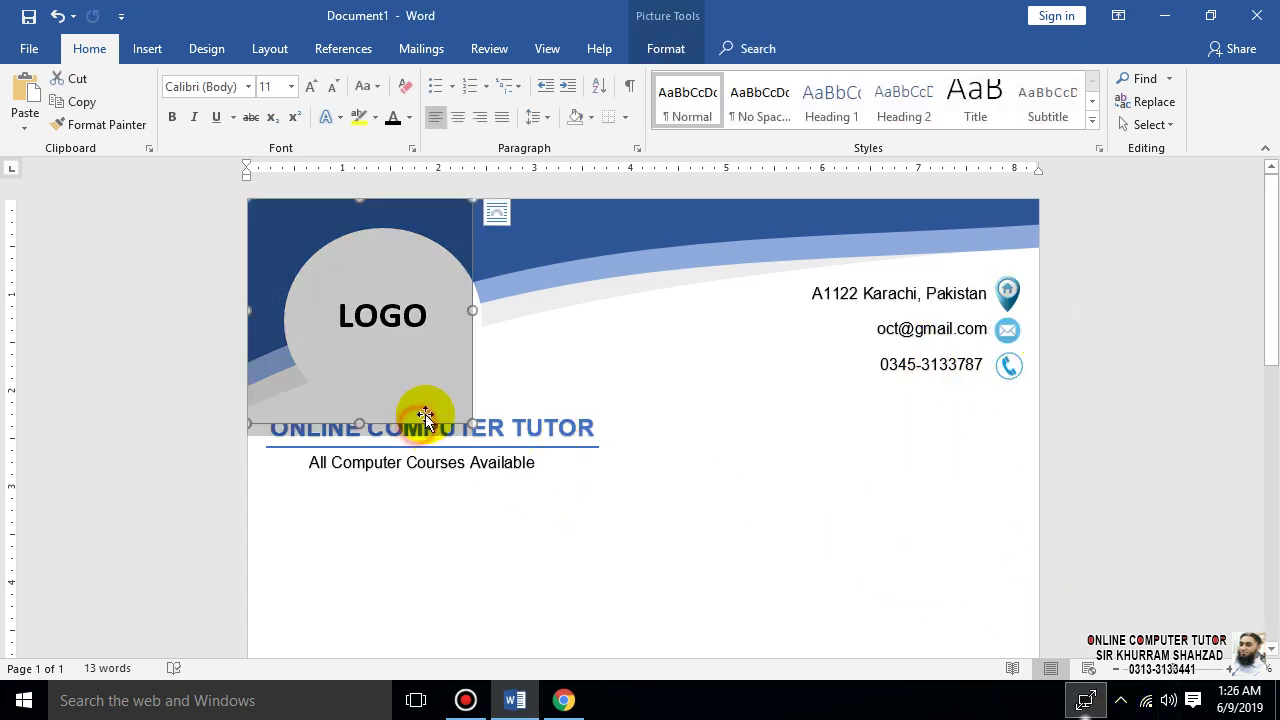
left_click(488, 388)
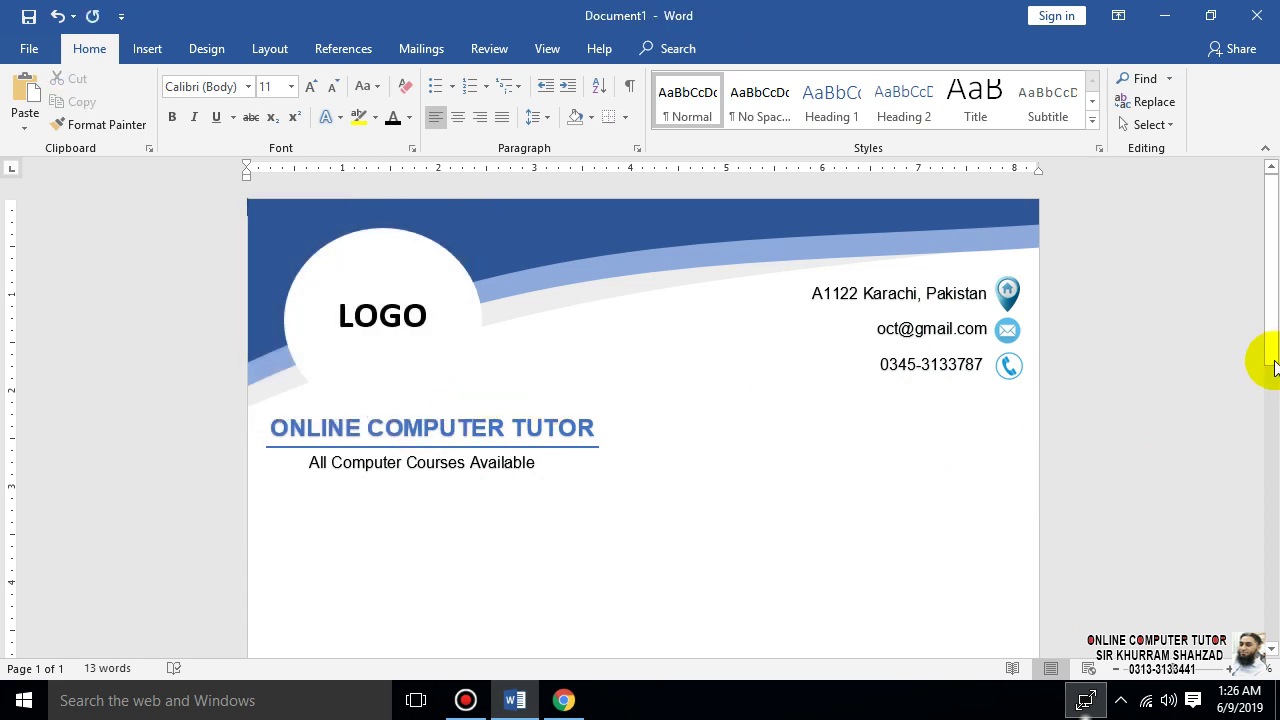
left_click_drag(1172, 669, 1148, 676)
scroll(1066, 560, "down", 2)
scroll(1066, 560, "up", 2)
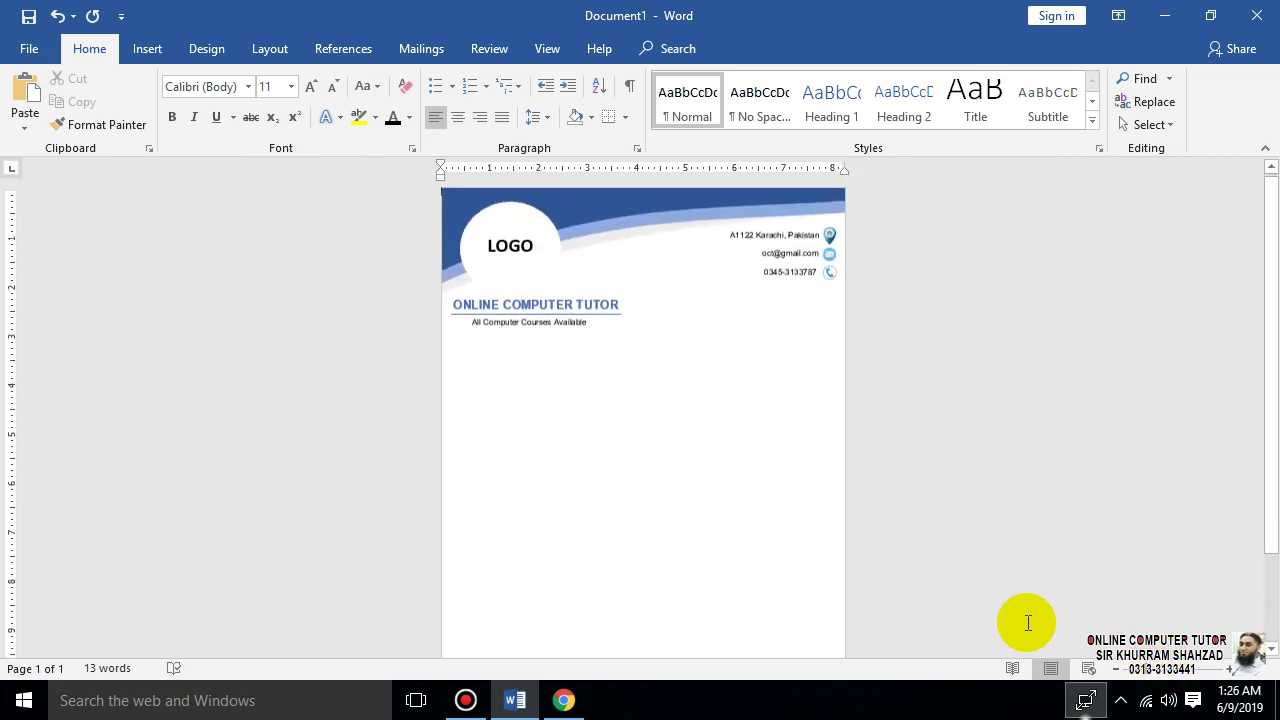
scroll(1040, 624, "down", 3)
scroll(1045, 624, "up", 3)
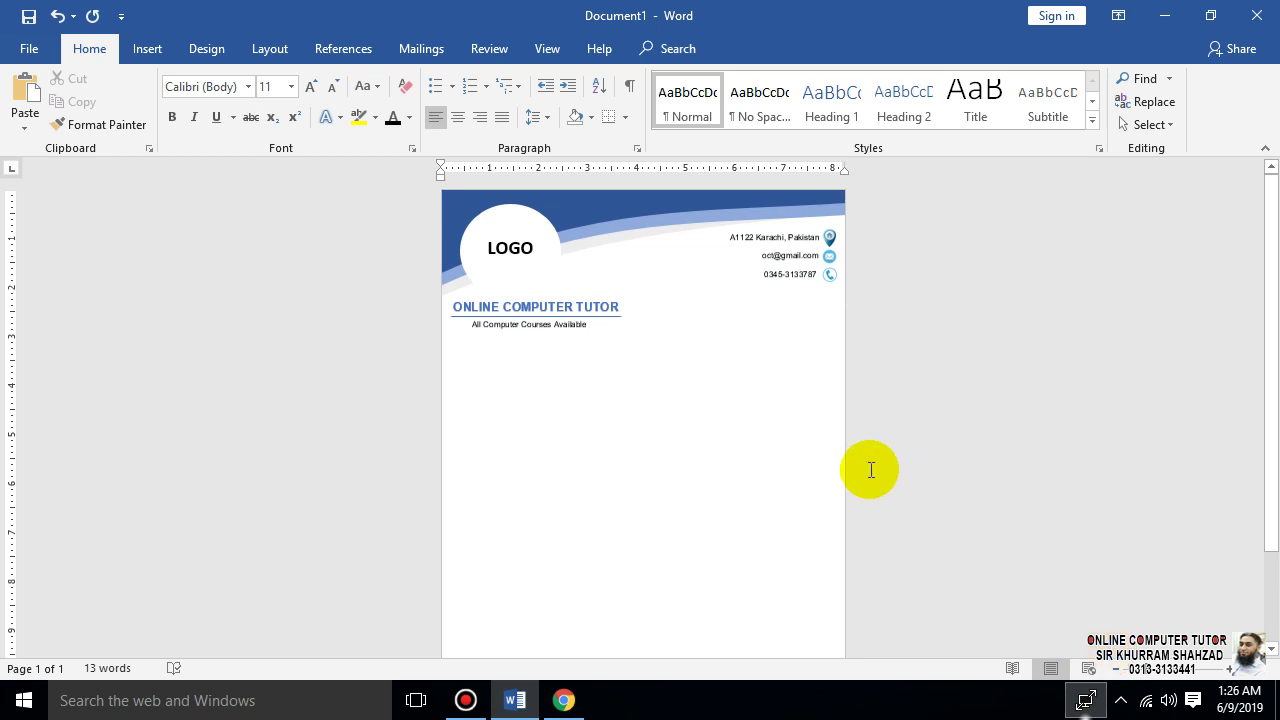
scroll(786, 662, "down", 3)
scroll(770, 600, "up", 3)
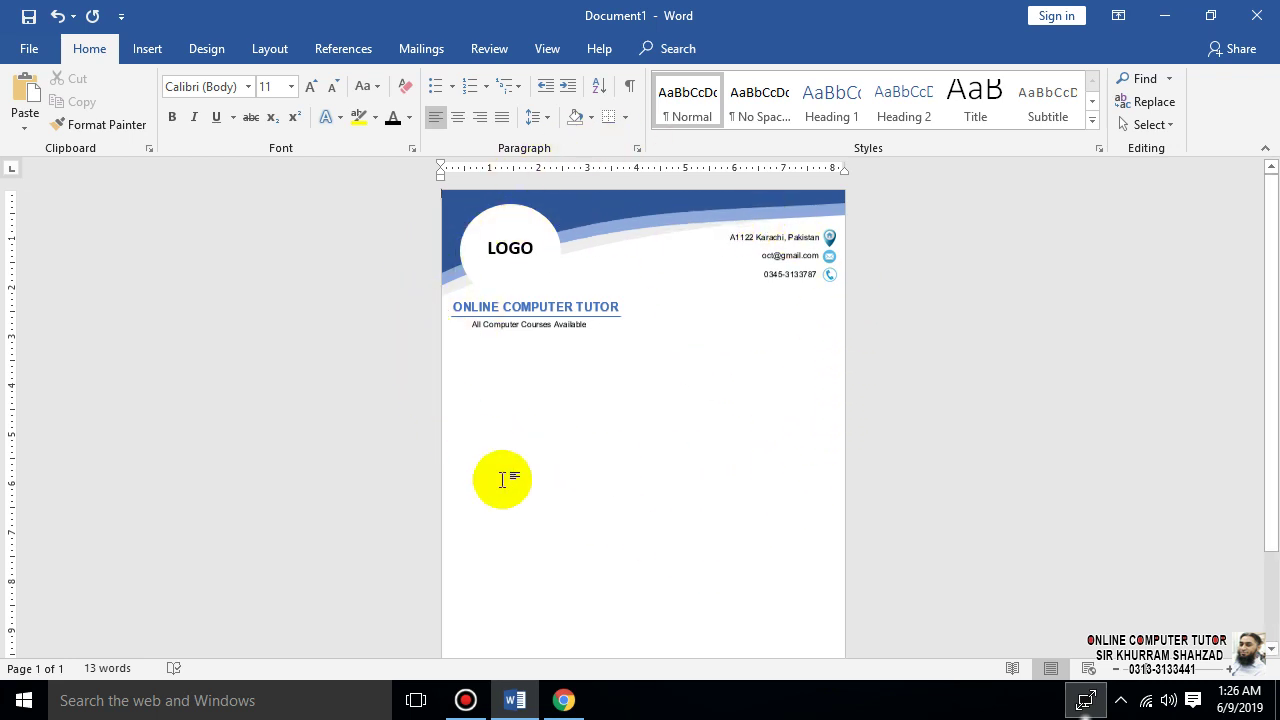
scroll(1029, 651, "down", 3)
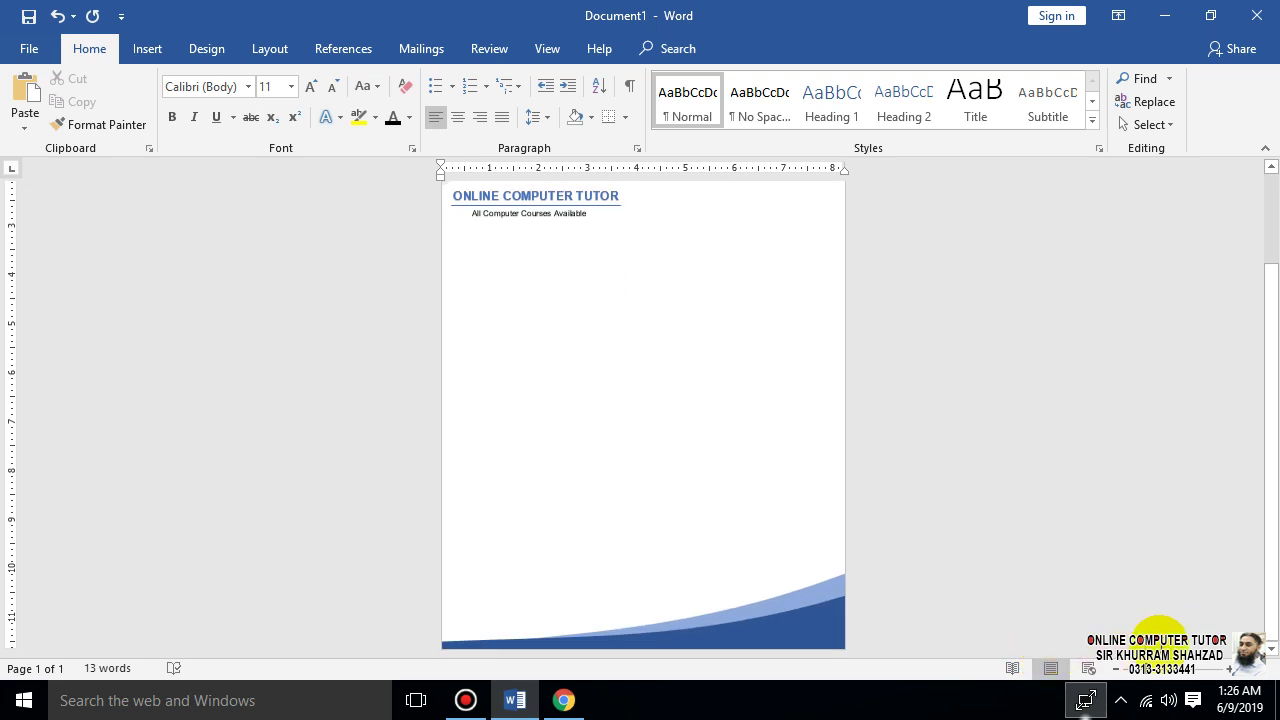
left_click(1170, 668)
scroll(737, 471, "up", 5)
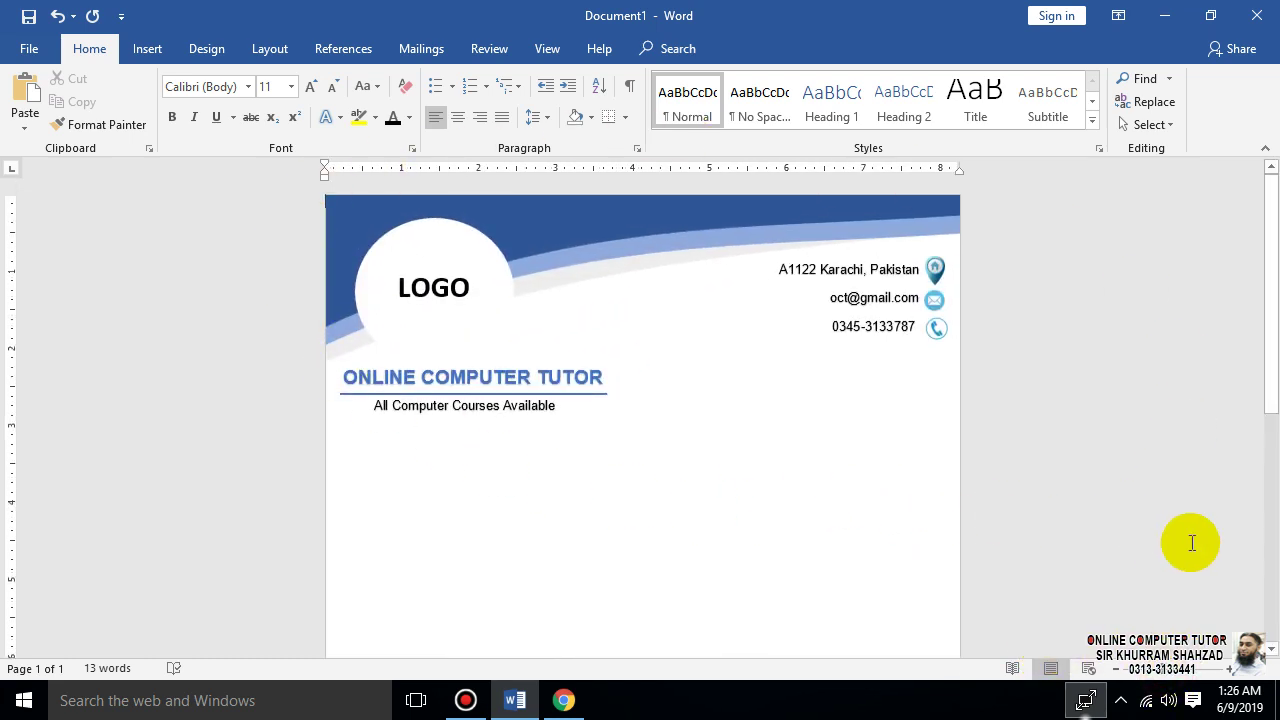
scroll(940, 505, "down", 6)
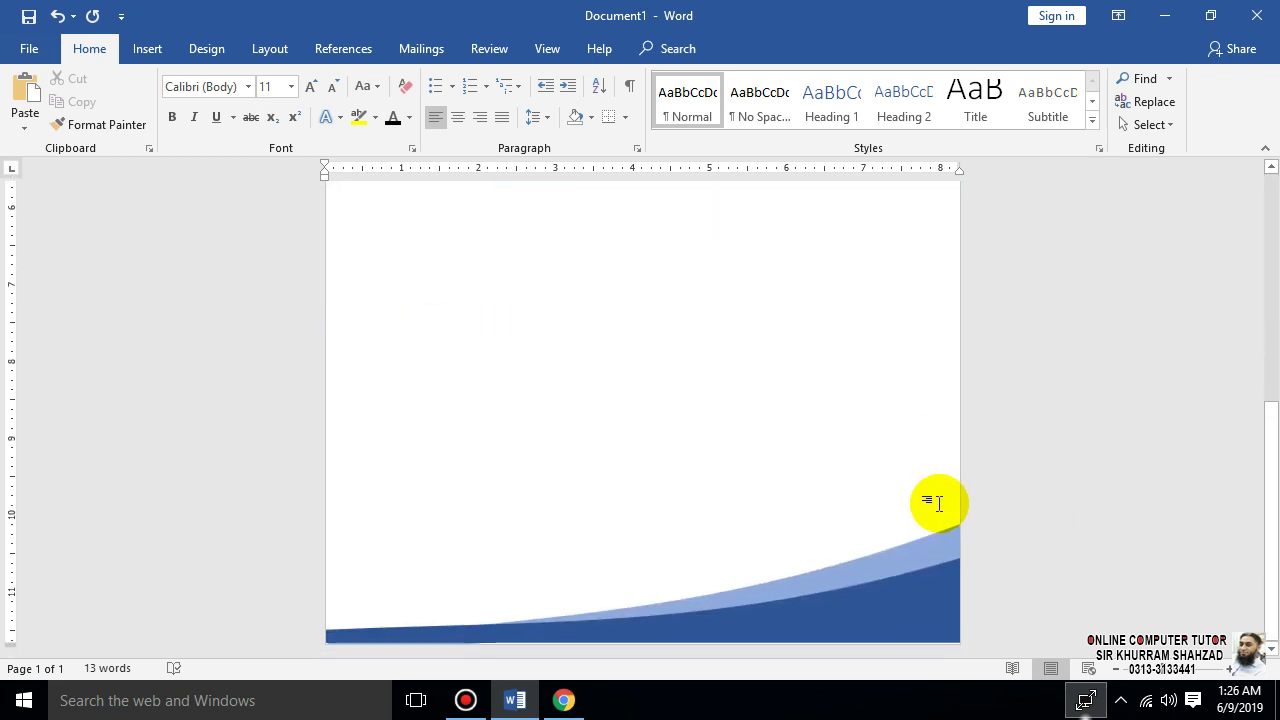